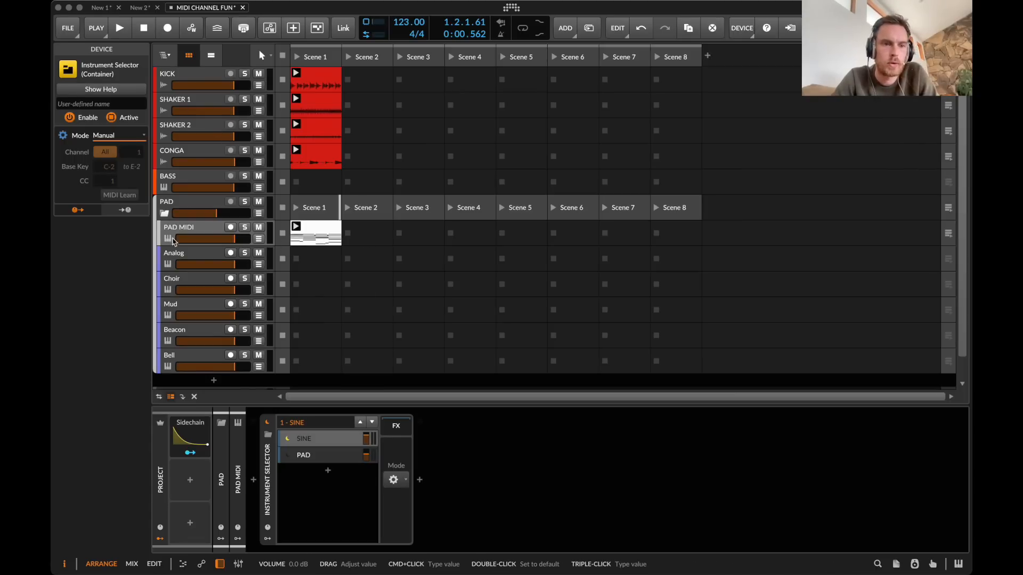
# - Play the project with the SINE layer selected and examine the notes of the PAD MIDI clip
pyautogui.click(327, 449)
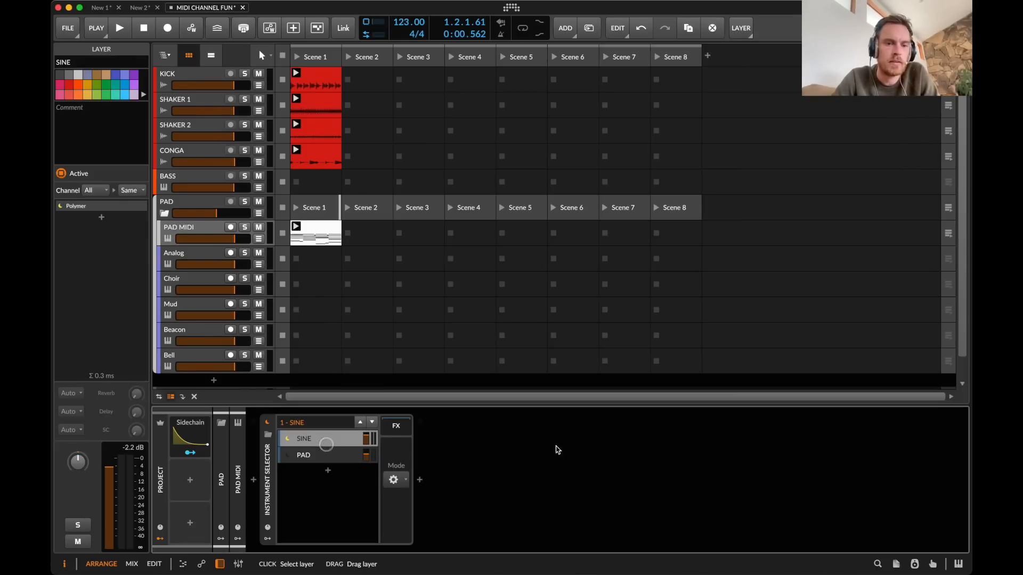
pyautogui.press('space')
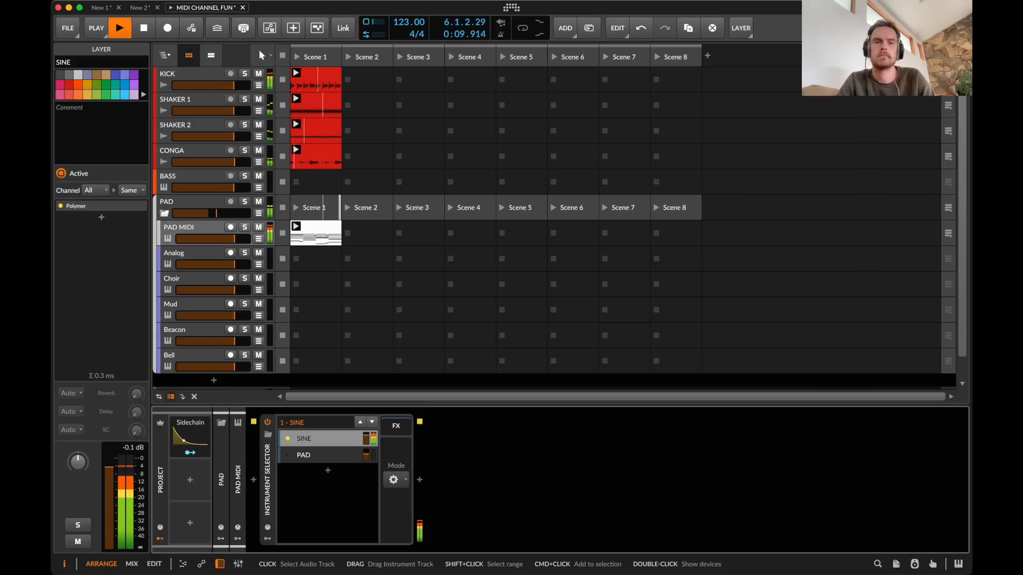
pyautogui.doubleClick(317, 233)
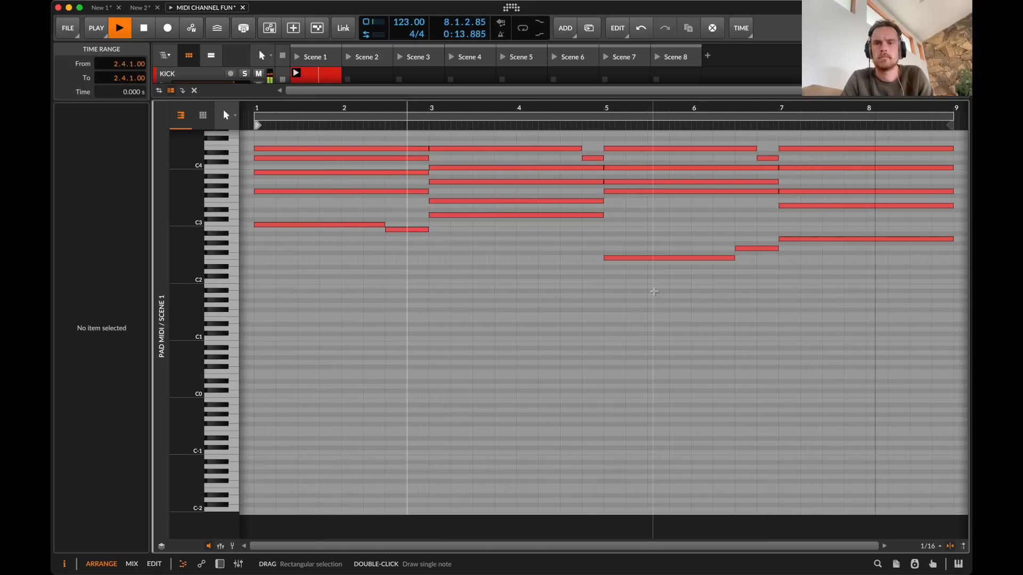
pyautogui.press('space')
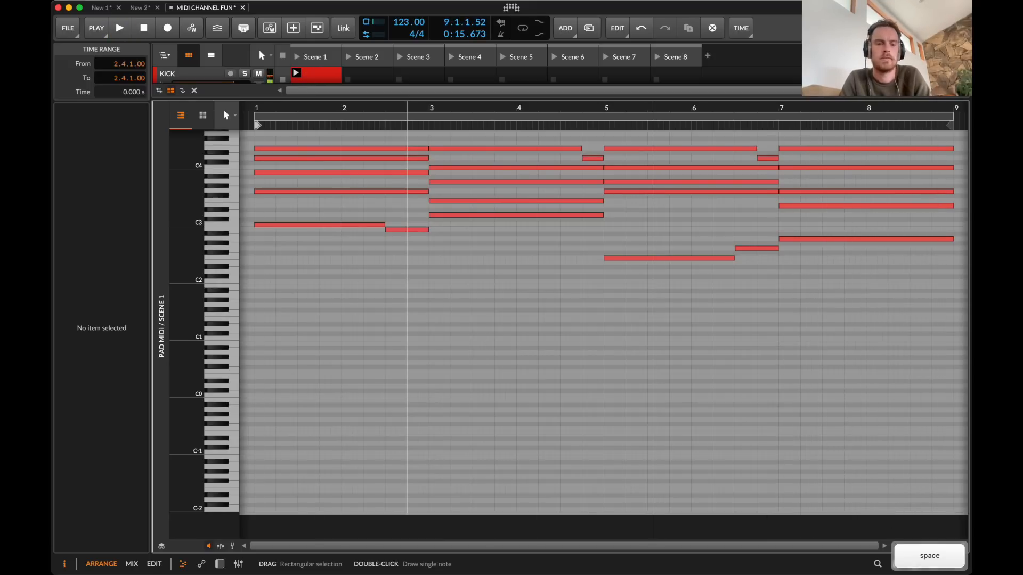
pyautogui.press('d')
# - Audition the Analog, Choir, Mud, Beacon and Bell tracks by record-arming each, playing a test note and disarming it
pyautogui.click(183, 255)
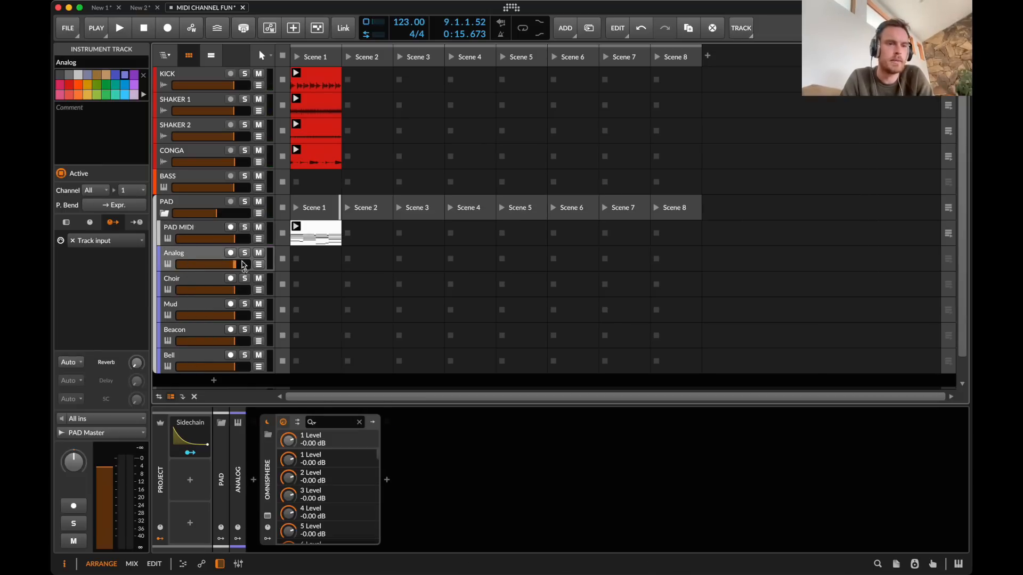
pyautogui.click(230, 252)
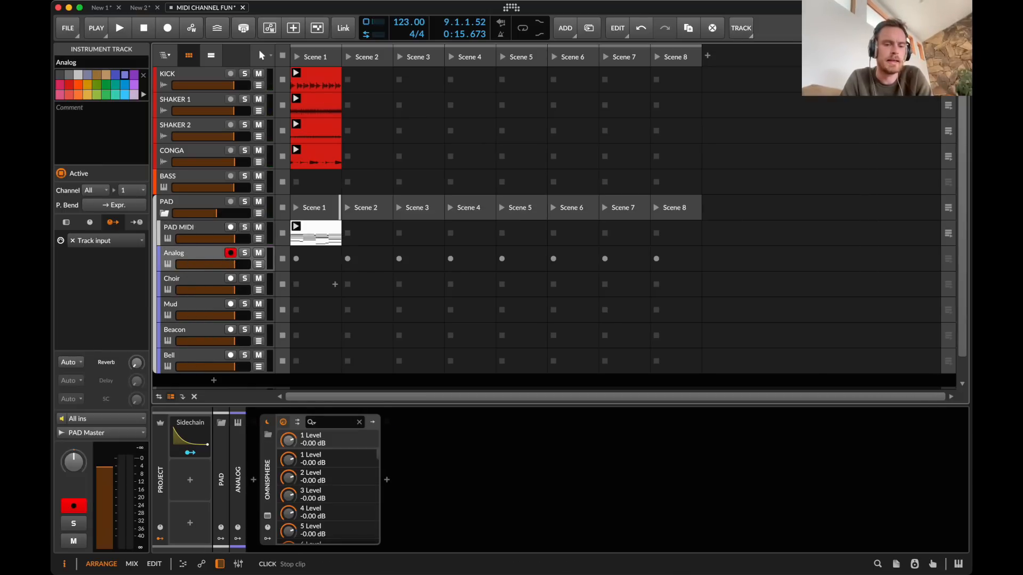
pyautogui.click(231, 279)
pyautogui.click(231, 252)
pyautogui.press('d')
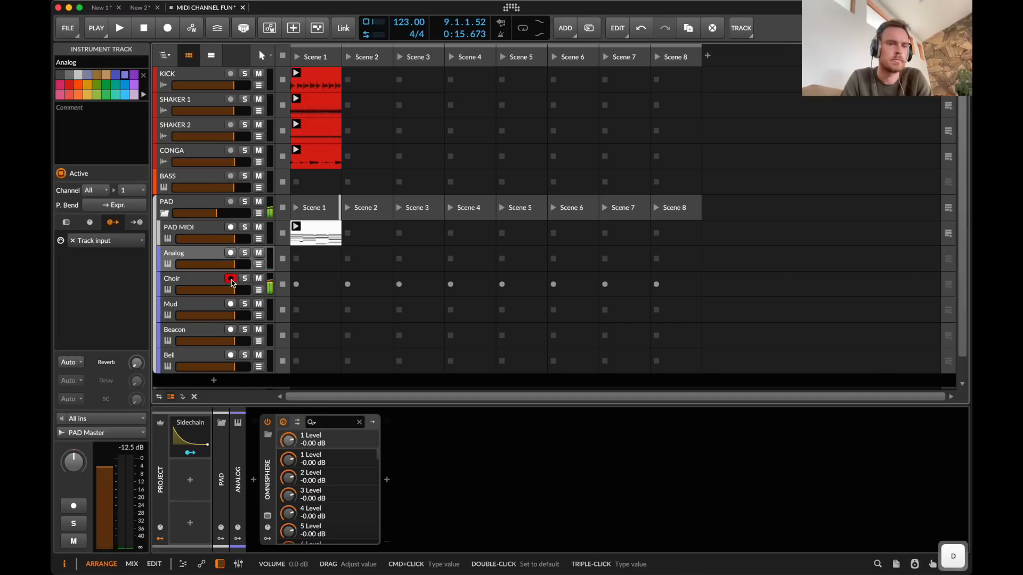
pyautogui.click(231, 279)
pyautogui.click(232, 306)
pyautogui.press('a')
pyautogui.click(231, 304)
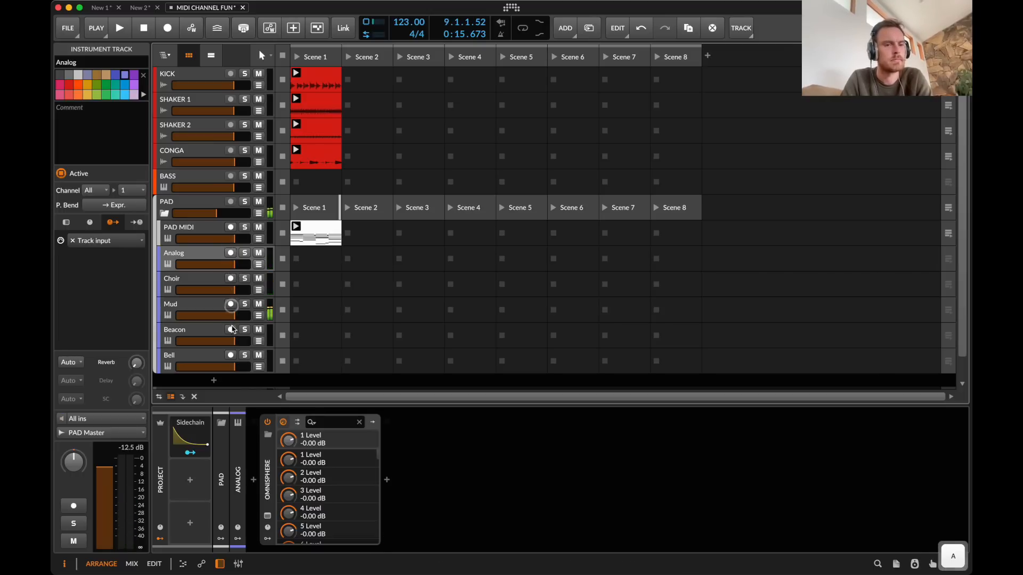
pyautogui.click(231, 329)
pyautogui.press('d')
pyautogui.click(231, 329)
pyautogui.click(231, 356)
pyautogui.press('a')
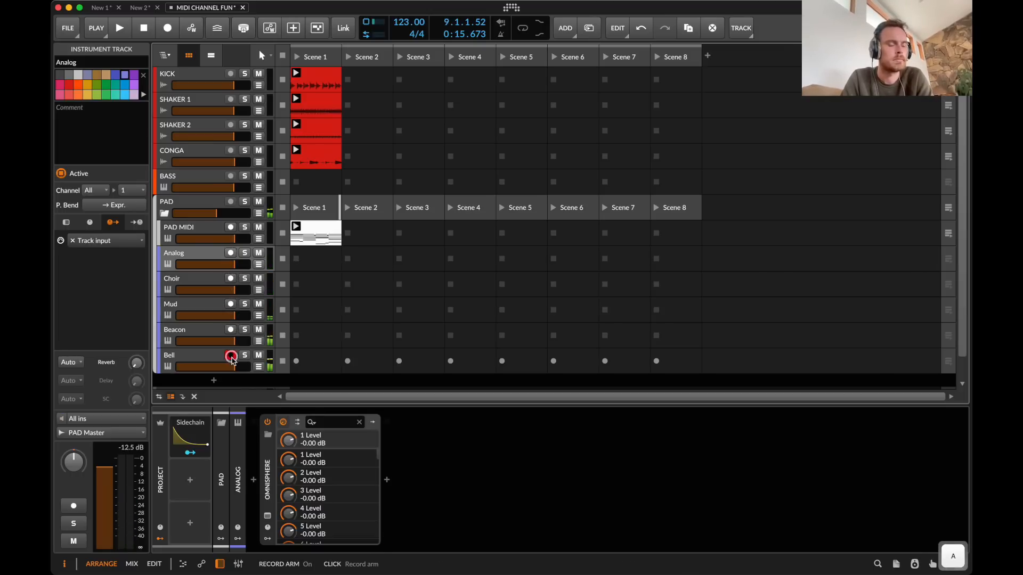
pyautogui.click(231, 356)
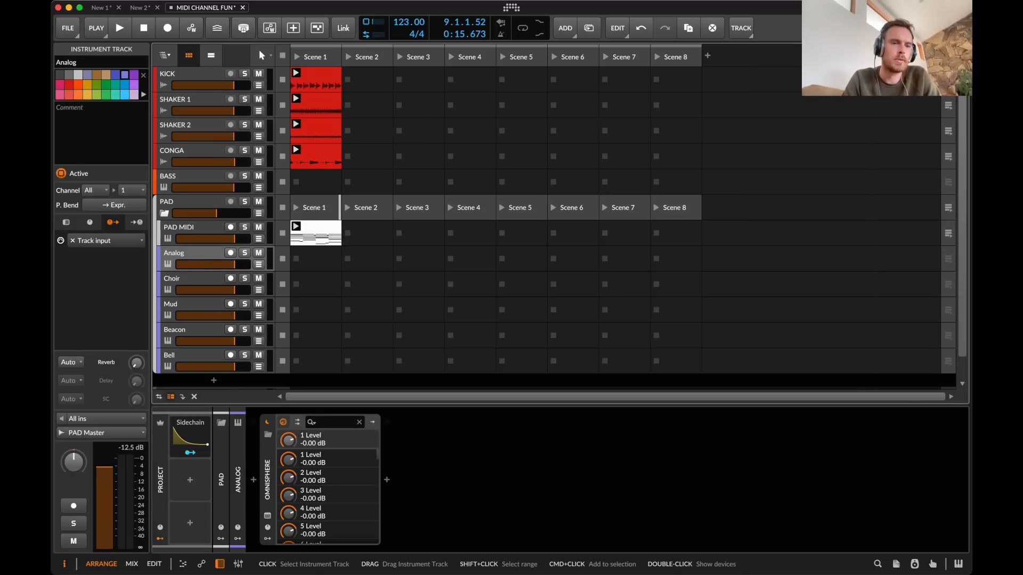
# - Activate the PAD layer on the PAD MIDI track and convert its nested Instrument Selector to an Instrument Layer
pyautogui.click(192, 232)
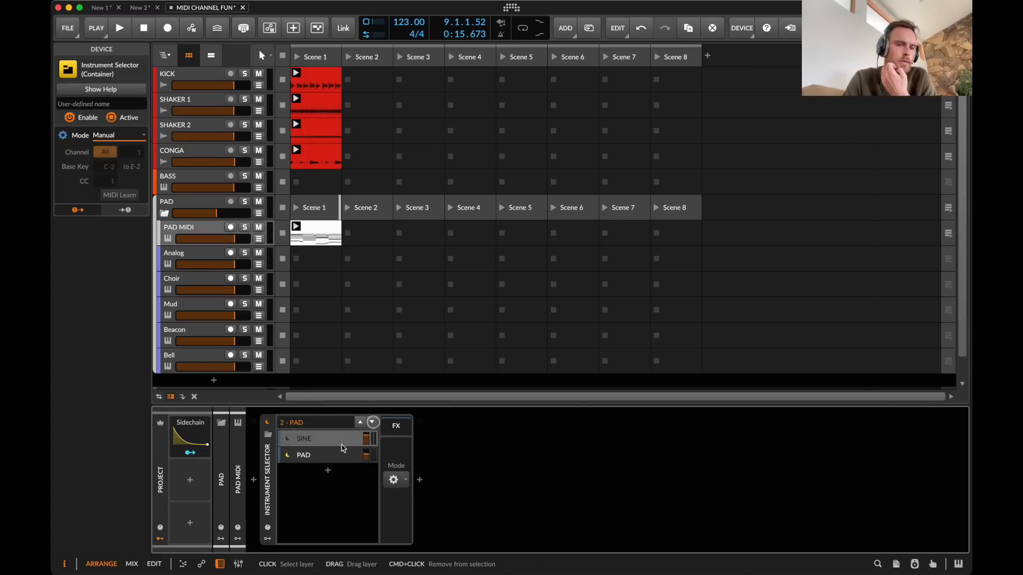
pyautogui.click(336, 454)
pyautogui.click(433, 469)
pyautogui.rightClick(434, 468)
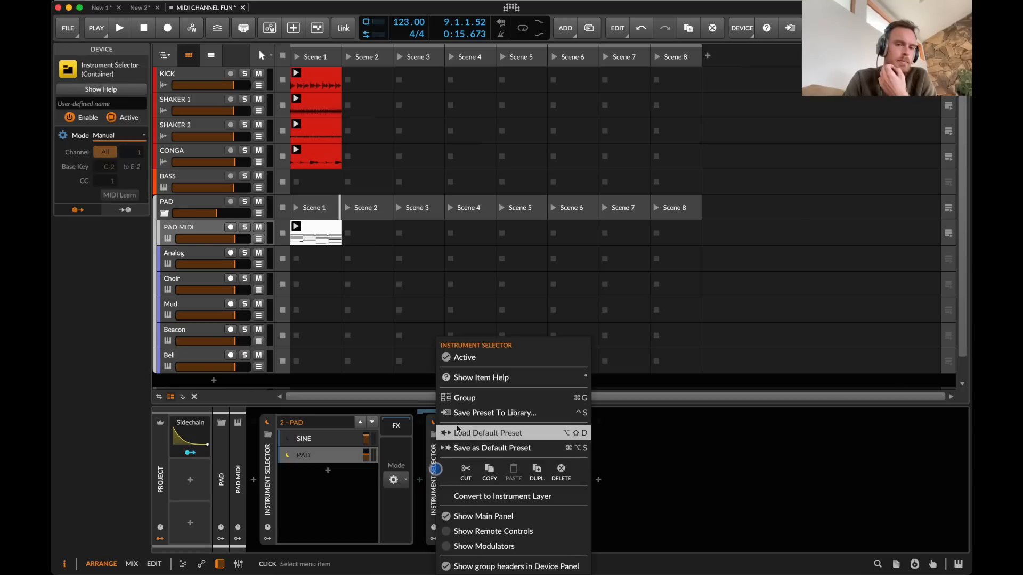
pyautogui.click(463, 495)
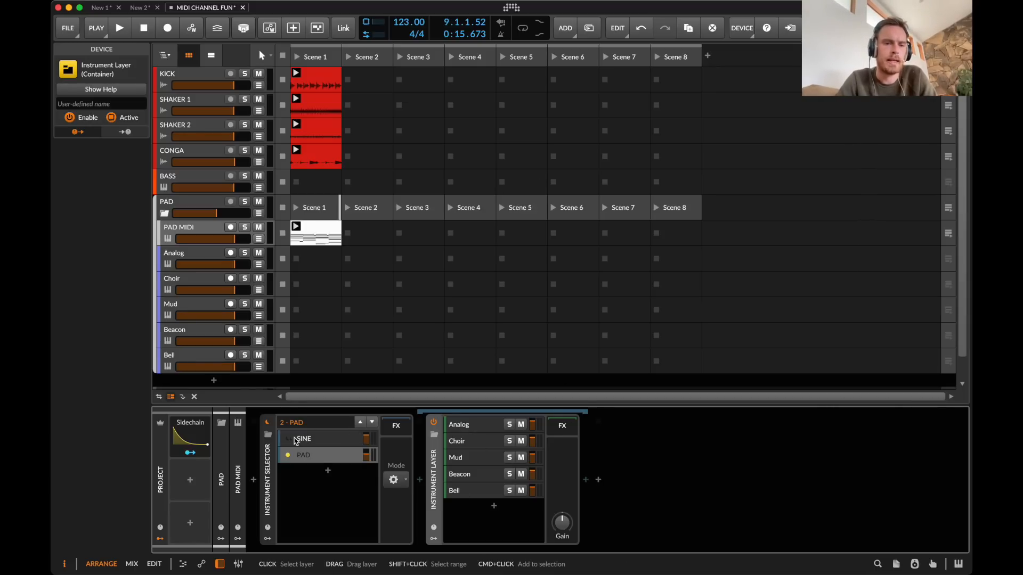
# - Compare the SINE and PAD layers of the outer Instrument Selector by playing each, leaving PAD active
pyautogui.click(359, 423)
pyautogui.press('space')
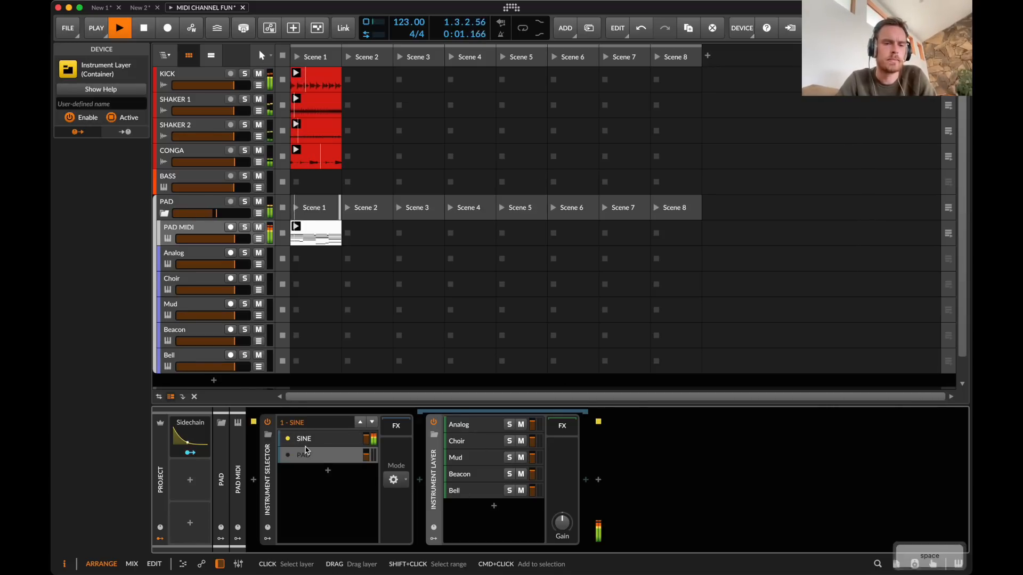
pyautogui.press('space')
pyautogui.click(290, 455)
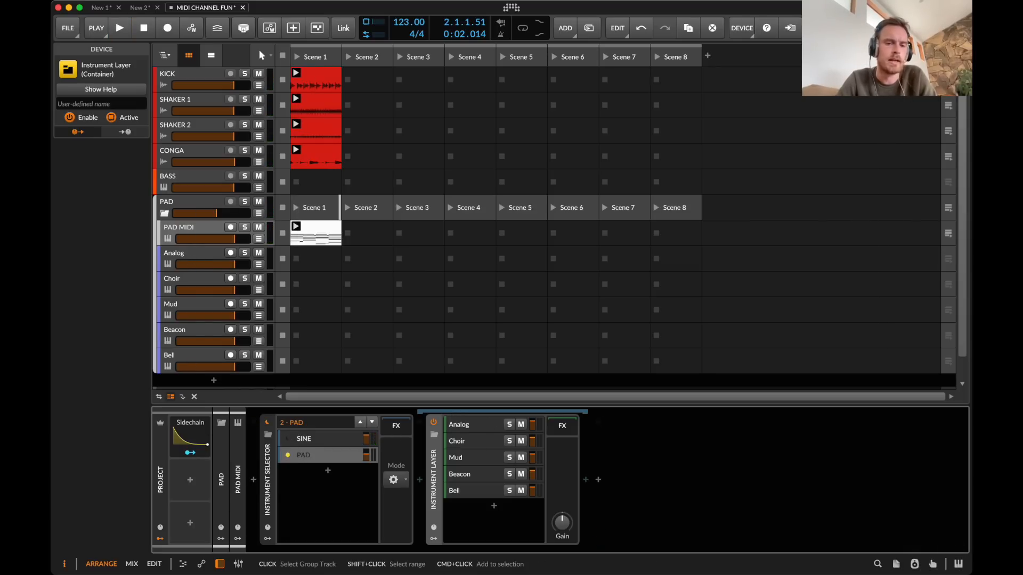
pyautogui.press('space')
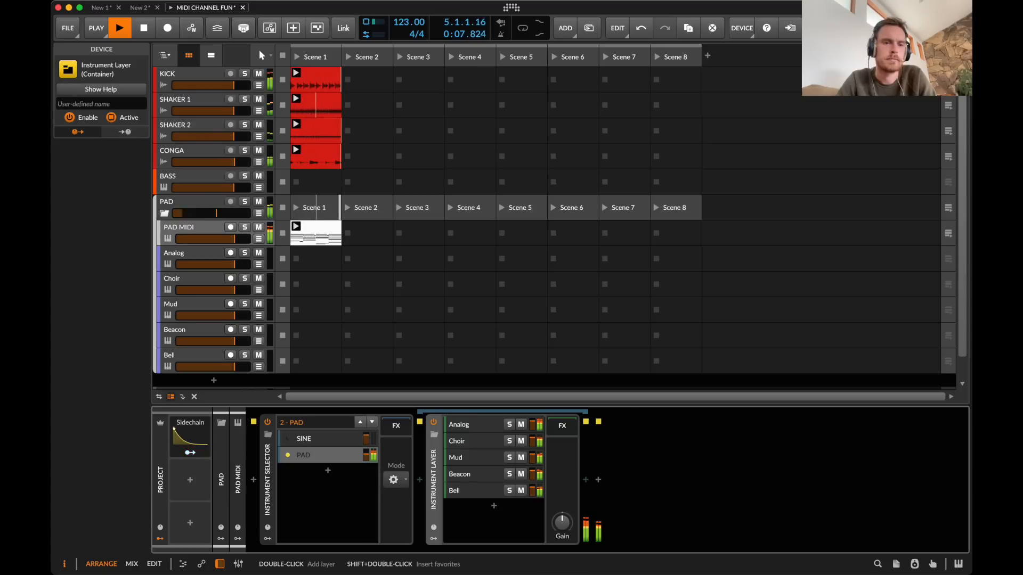
pyautogui.press('space')
# - Move the PAD MIDI clip down to the Analog and Beacon tracks' first slots, and undo the moves
pyautogui.click(317, 253)
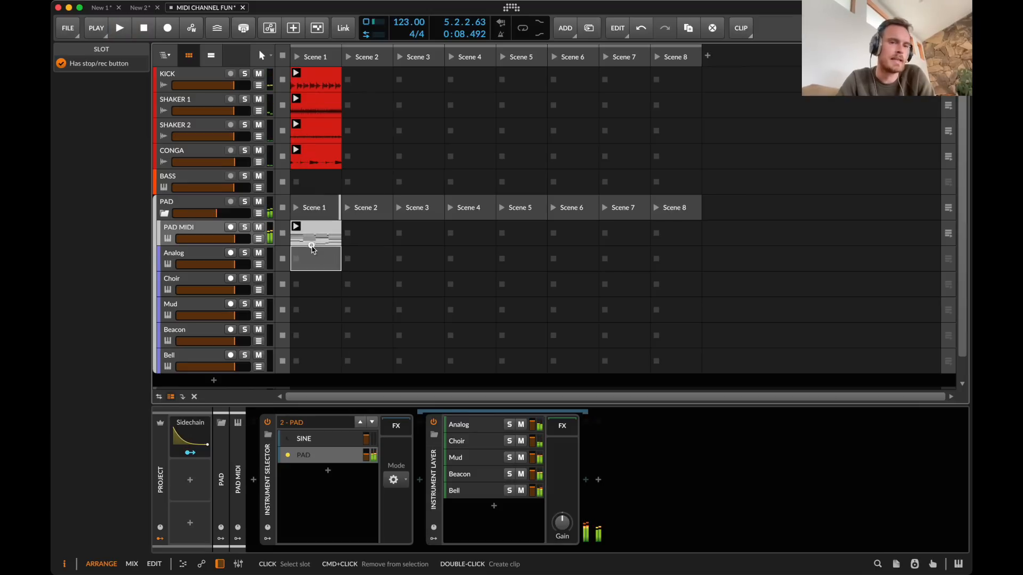
pyautogui.click(317, 241)
pyautogui.moveTo(318, 241); pyautogui.dragTo(315, 264)
pyautogui.moveTo(315, 263); pyautogui.dragTo(315, 340)
pyautogui.press('super+z')
pyautogui.press('super+z')
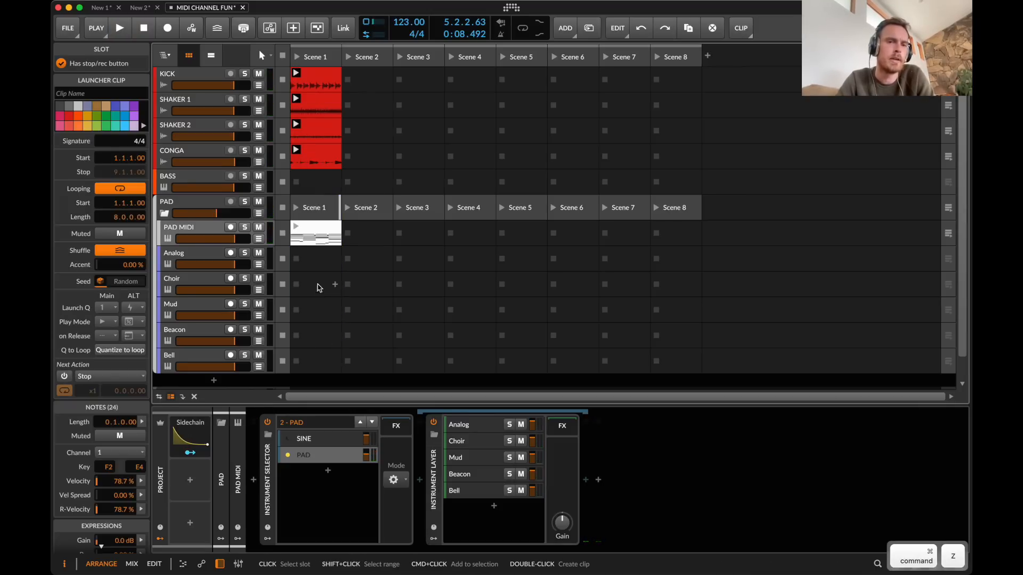
# - Convert the Instrument Layer nested in the PAD layer of the PAD MIDI track to an Instrument Selector
pyautogui.click(194, 228)
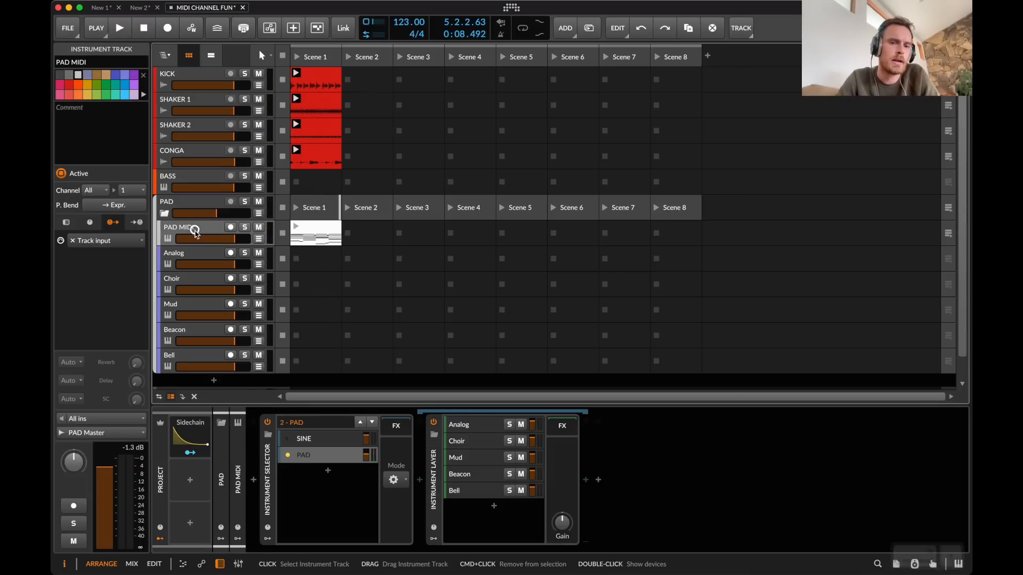
pyautogui.click(435, 470)
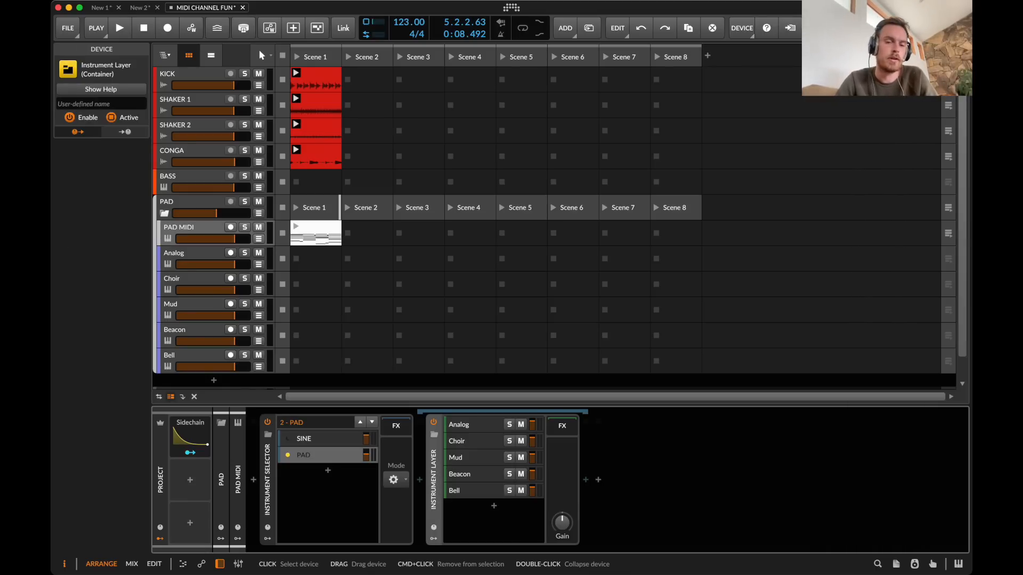
pyautogui.rightClick(433, 479)
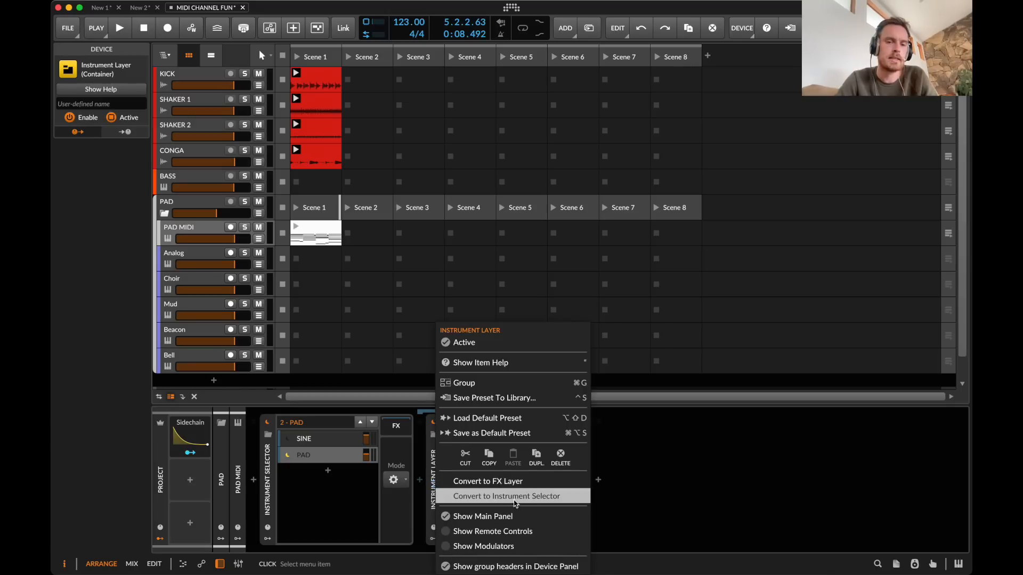
pyautogui.click(515, 497)
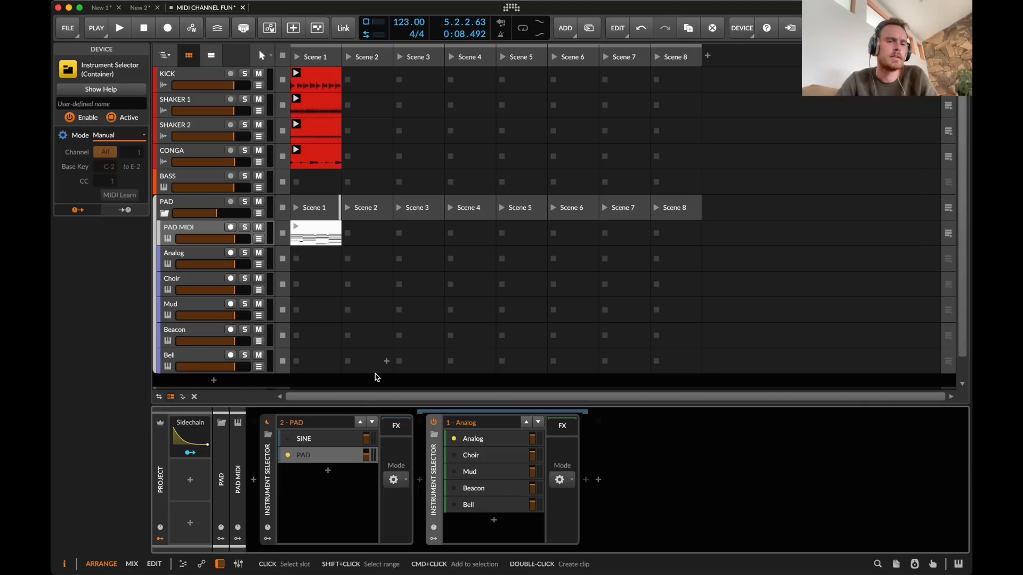
# - Audition the Analog, Choir, Mud and Bell layers of the nested Instrument Selector by switching the active layer around playback
pyautogui.press('space')
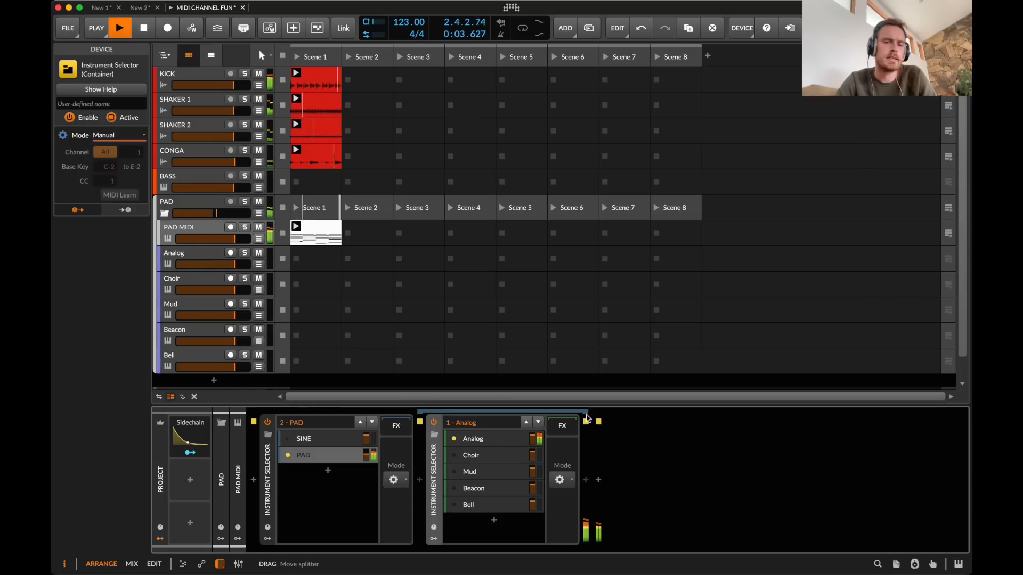
pyautogui.press('space')
pyautogui.click(539, 423)
pyautogui.press('space')
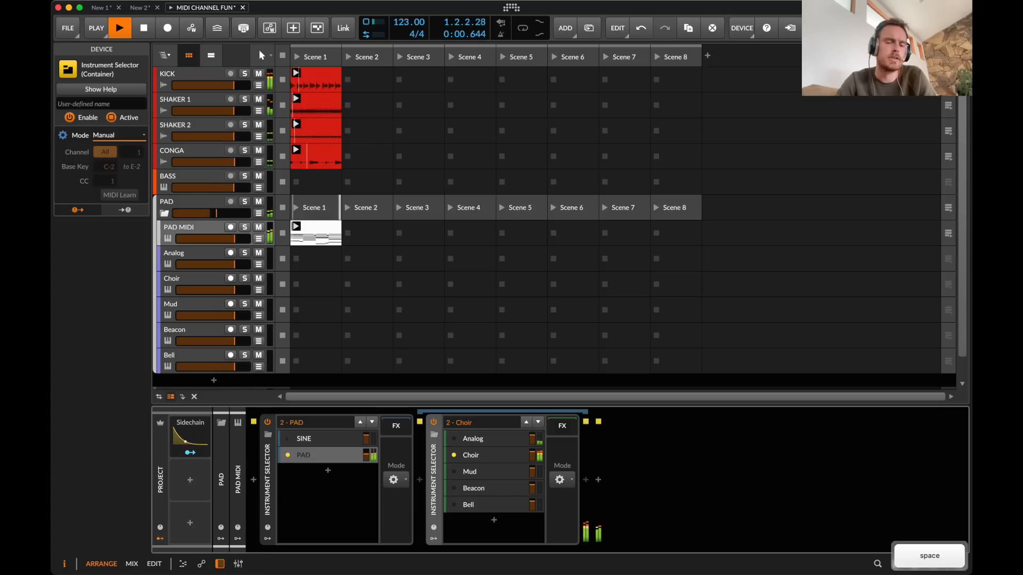
pyautogui.click(538, 423)
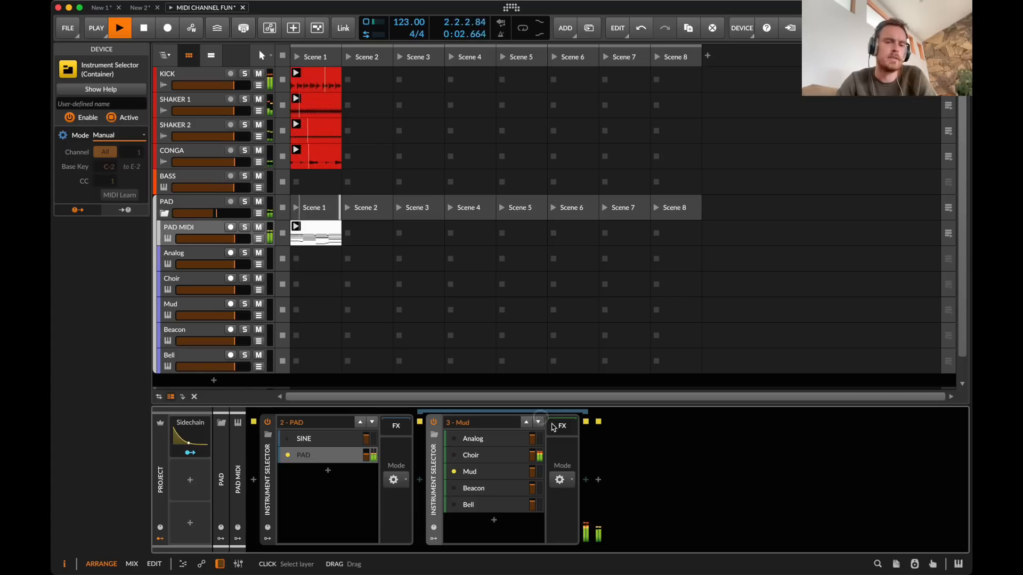
pyautogui.click(453, 505)
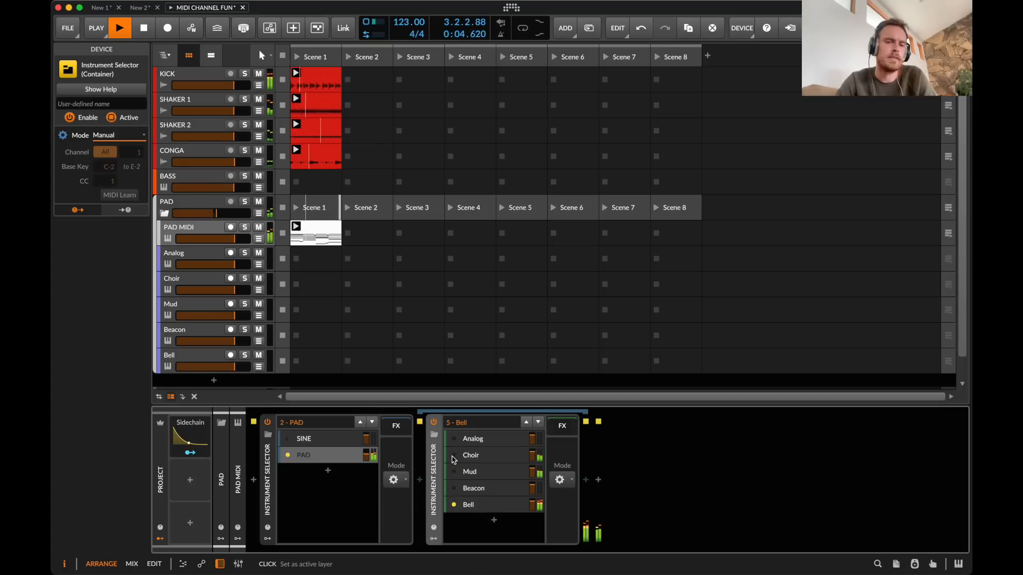
pyautogui.press('space')
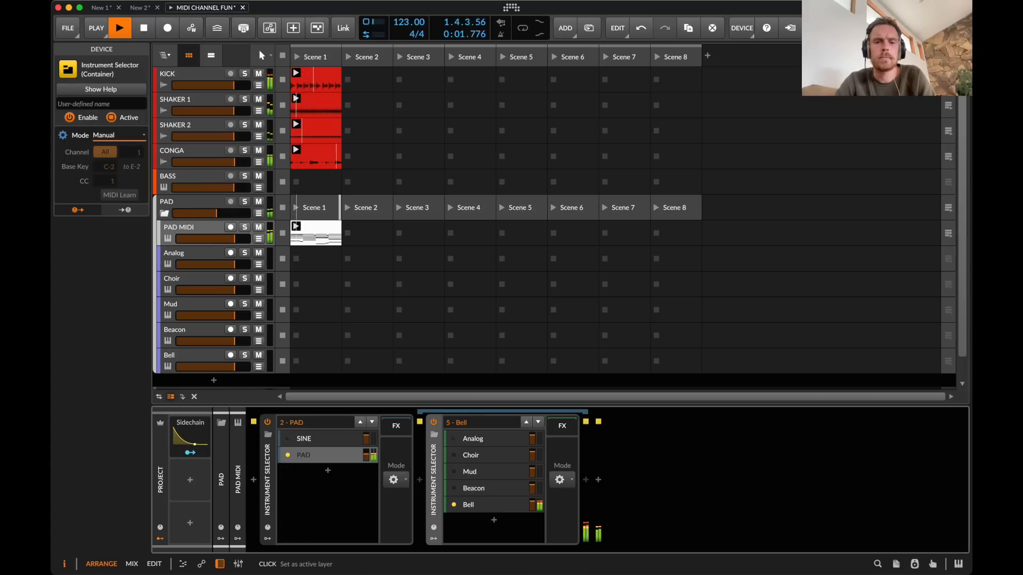
pyautogui.press('space')
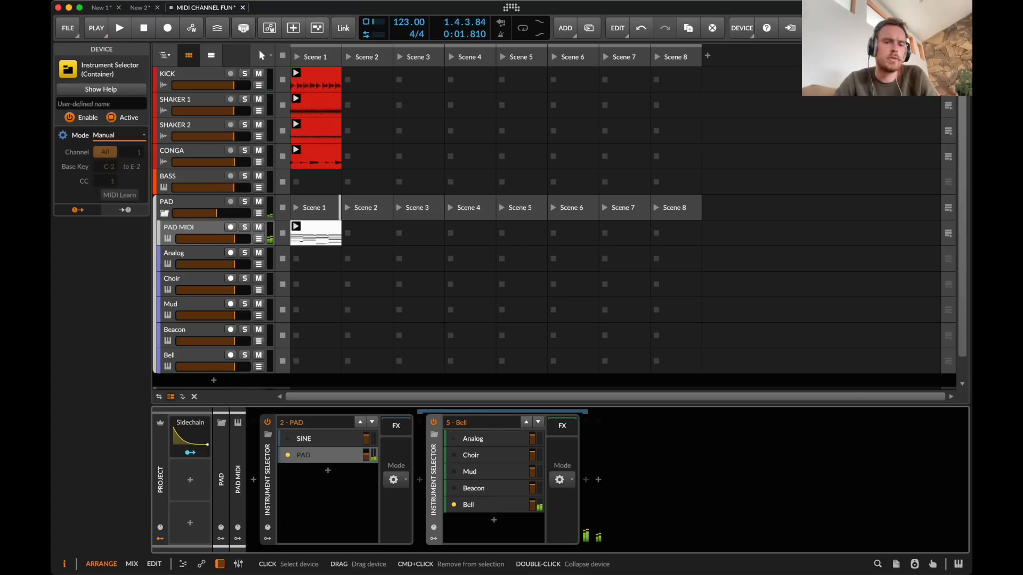
# - Inspect the Analog layer's instrument and the notes of the PAD MIDI clip, and return to the device chain
pyautogui.click(474, 440)
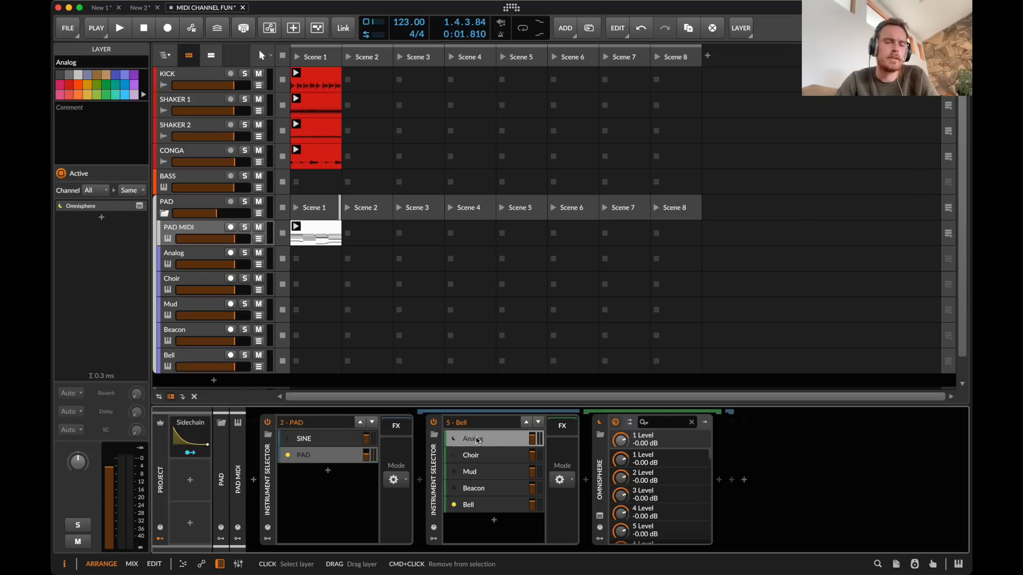
pyautogui.doubleClick(320, 234)
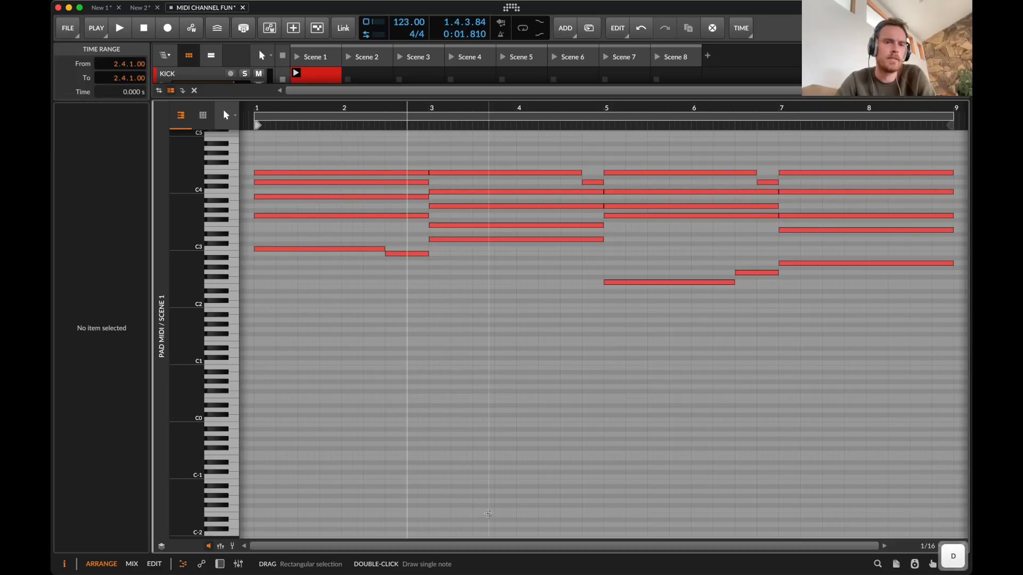
pyautogui.press('d')
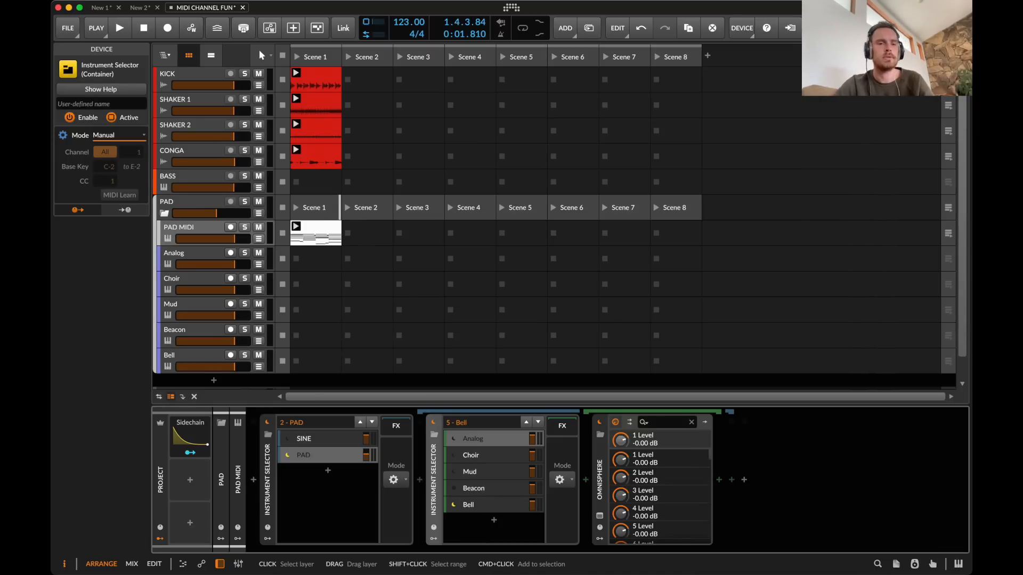
pyautogui.doubleClick(326, 238)
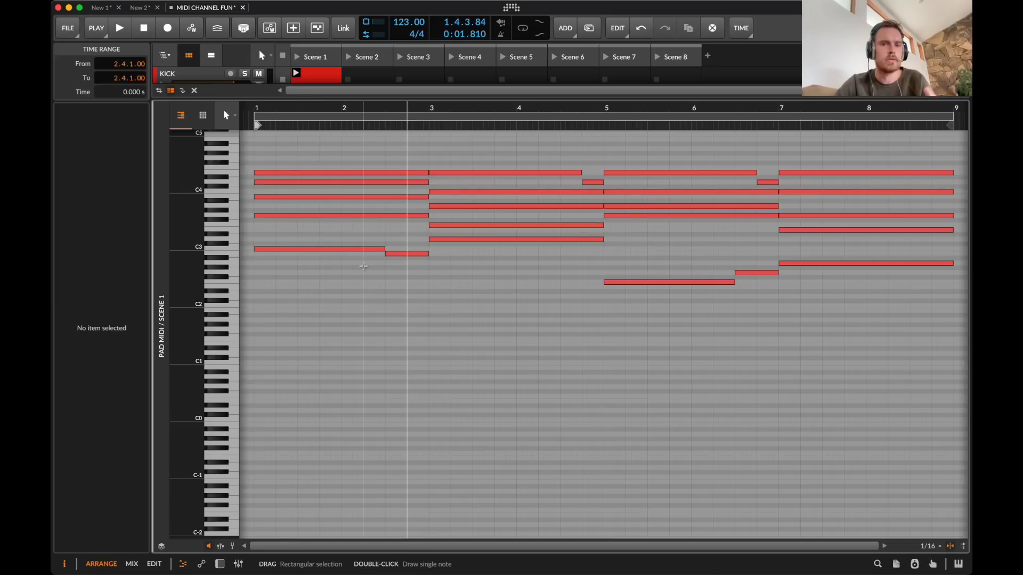
pyautogui.press('d')
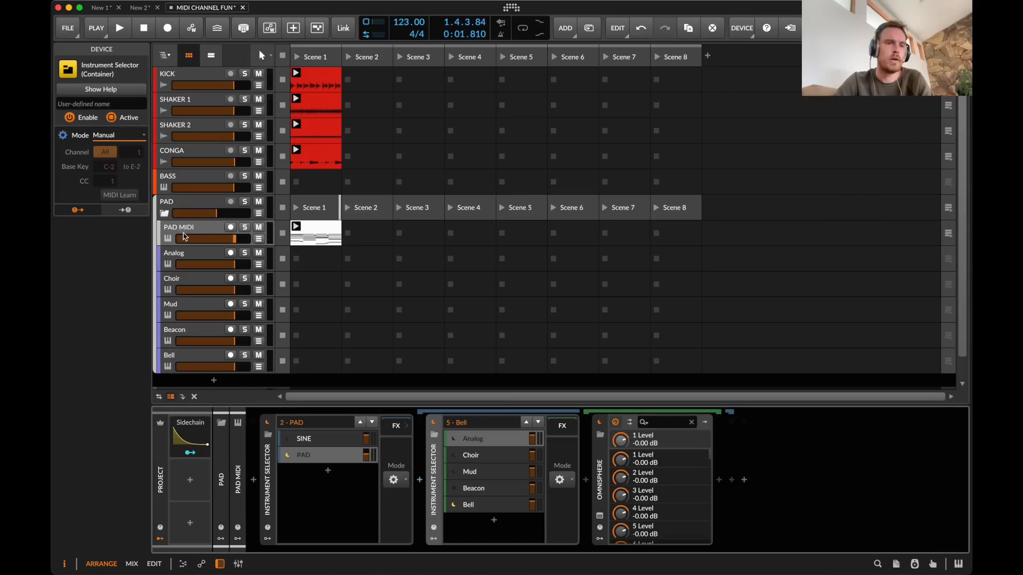
# - Set the nested Instrument Selector's mode to Round-robin
pyautogui.click(107, 136)
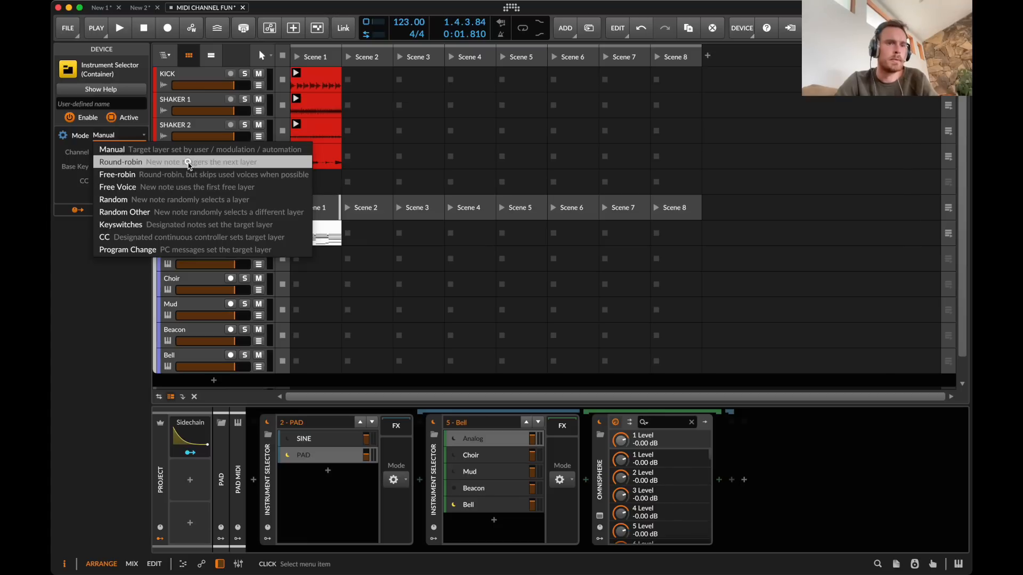
pyautogui.click(187, 162)
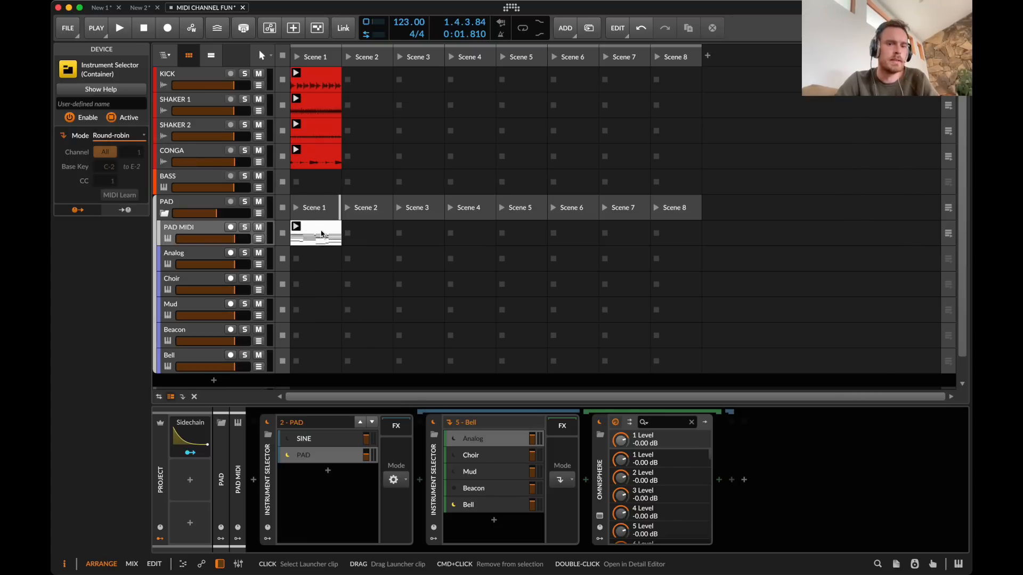
# - Review the PAD MIDI clip's notes and play the project to watch the nested Instrument Selector's round-robin switching between layers
pyautogui.click(323, 250)
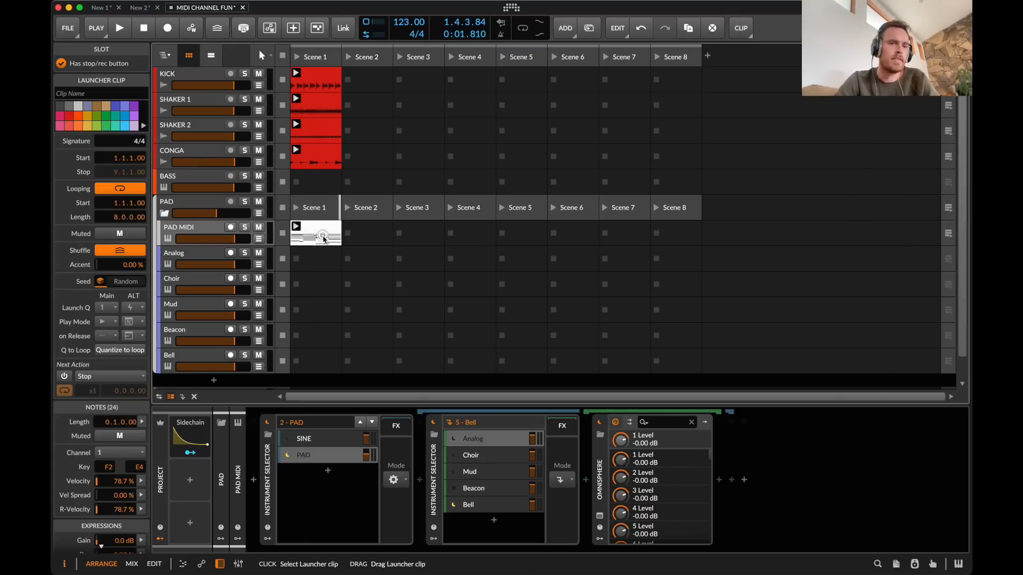
pyautogui.doubleClick(325, 234)
pyautogui.press('d')
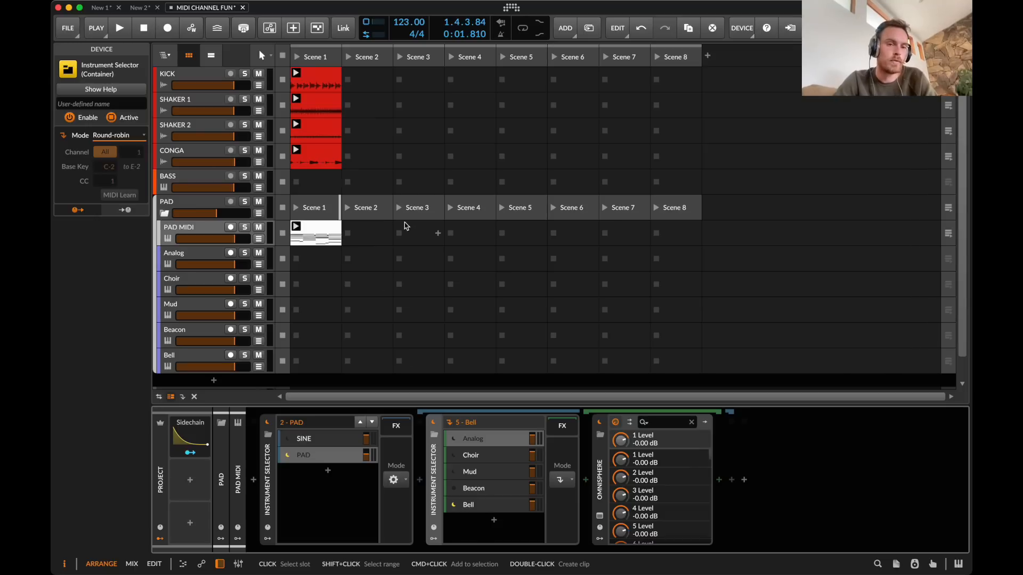
pyautogui.press('space')
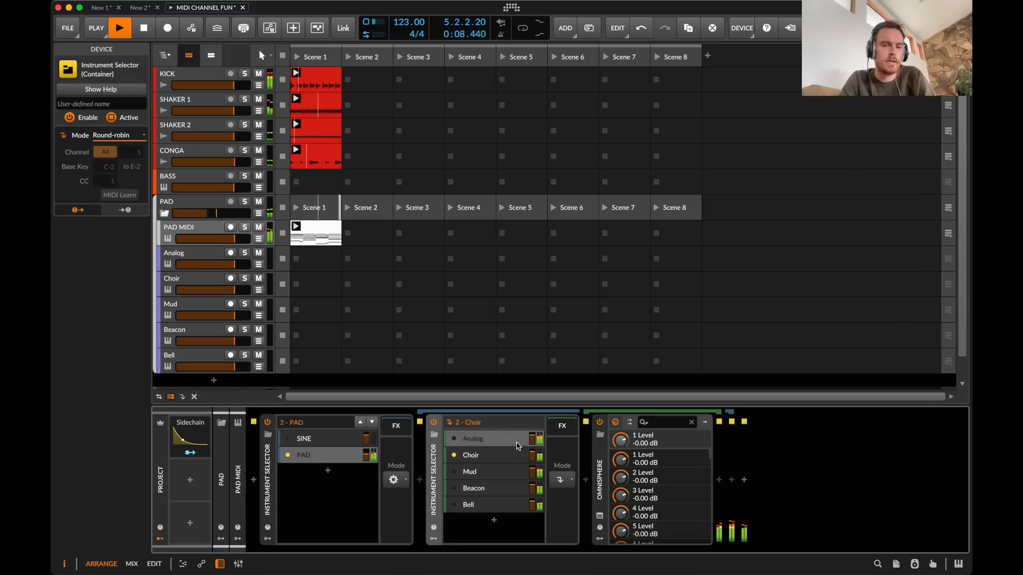
pyautogui.click(540, 457)
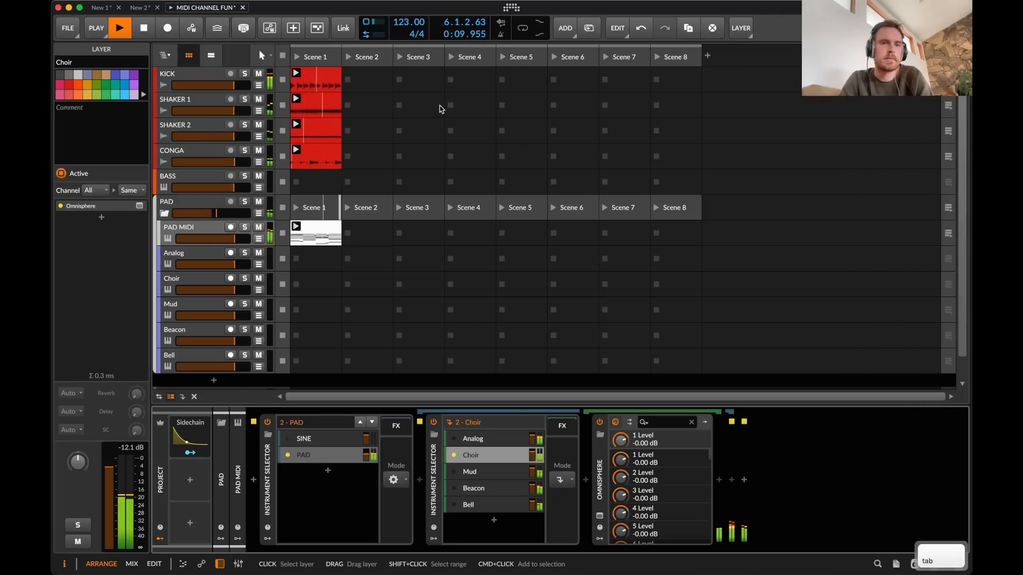
# - Expand the nested PAD layers in the mixer, solo Analog and Choir to compare their outputs during playback, and return to the arrange view
pyautogui.press('Tab')
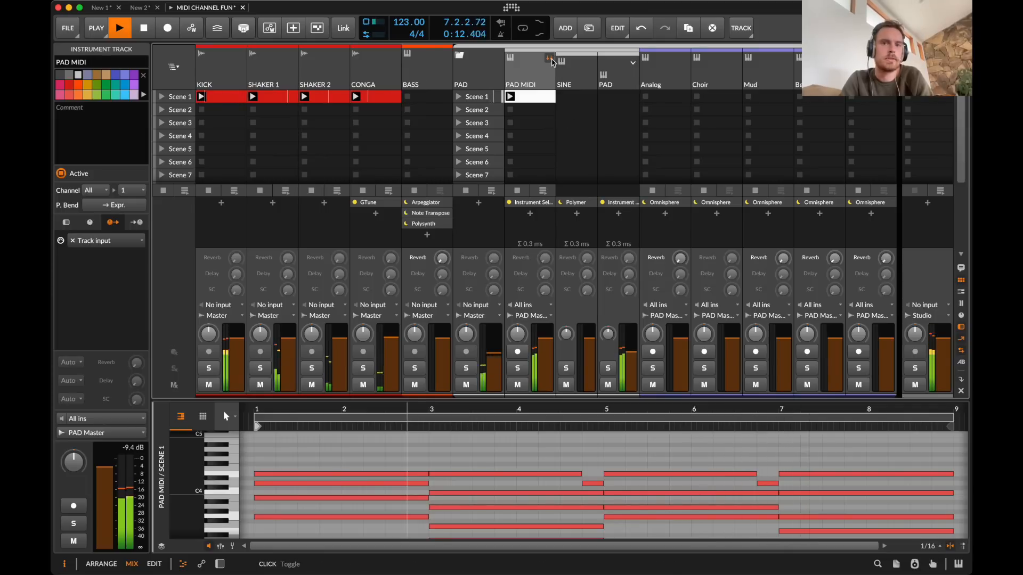
pyautogui.click(632, 63)
pyautogui.click(650, 368)
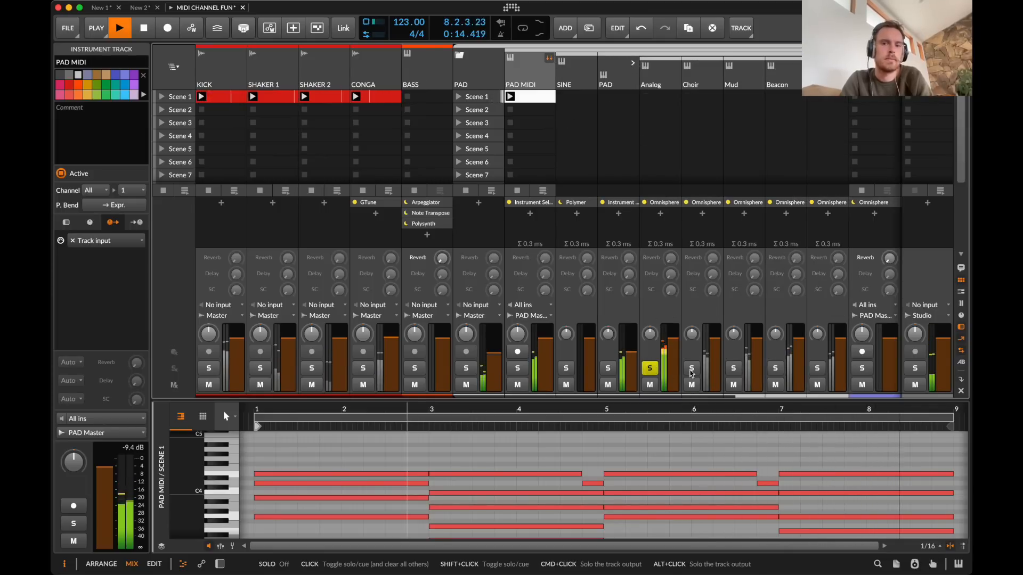
pyautogui.keyDown('shift'); pyautogui.click(691, 368); pyautogui.keyUp('shift')
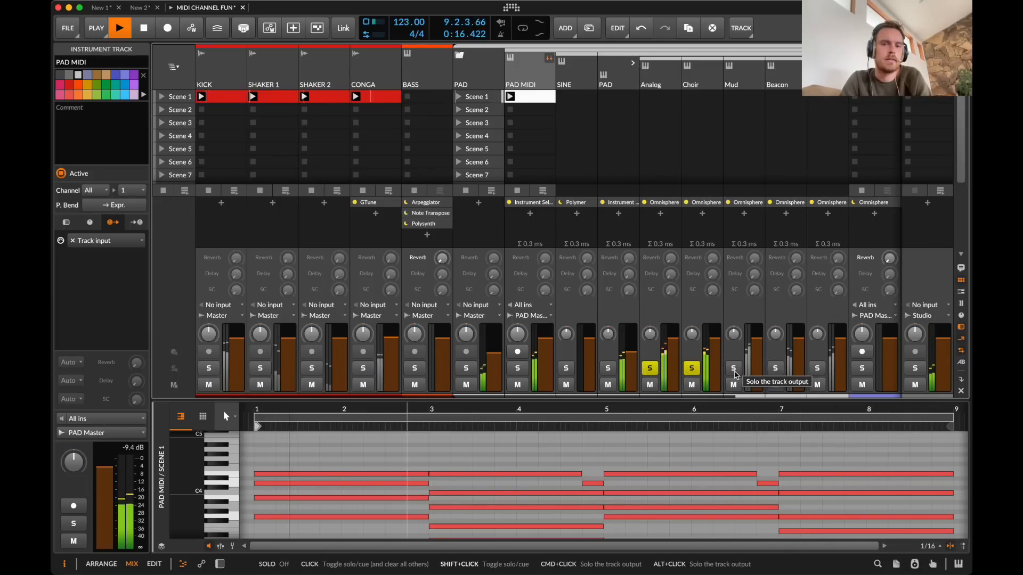
pyautogui.click(691, 368)
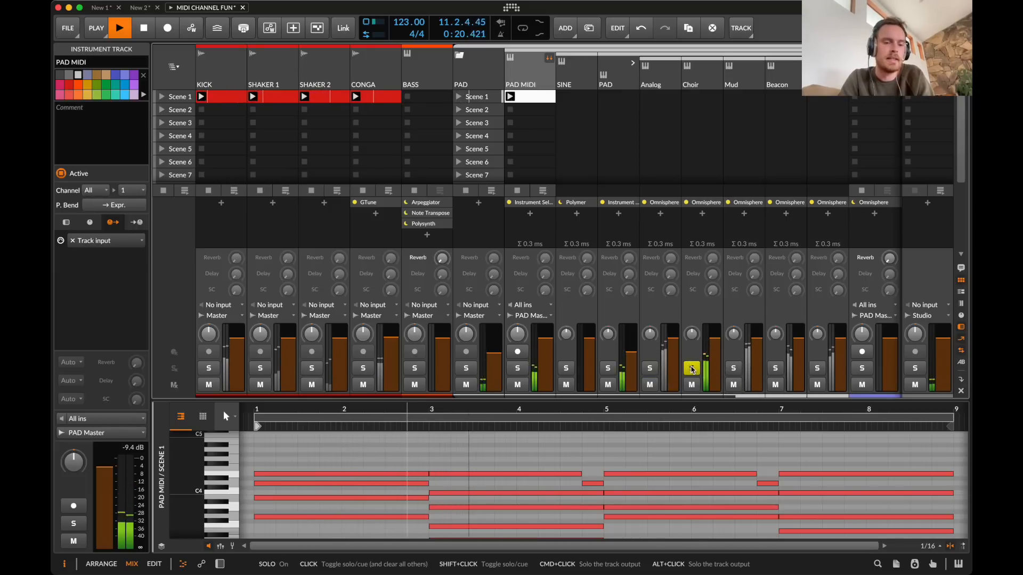
pyautogui.click(692, 367)
pyautogui.press('space')
pyautogui.press('Tab')
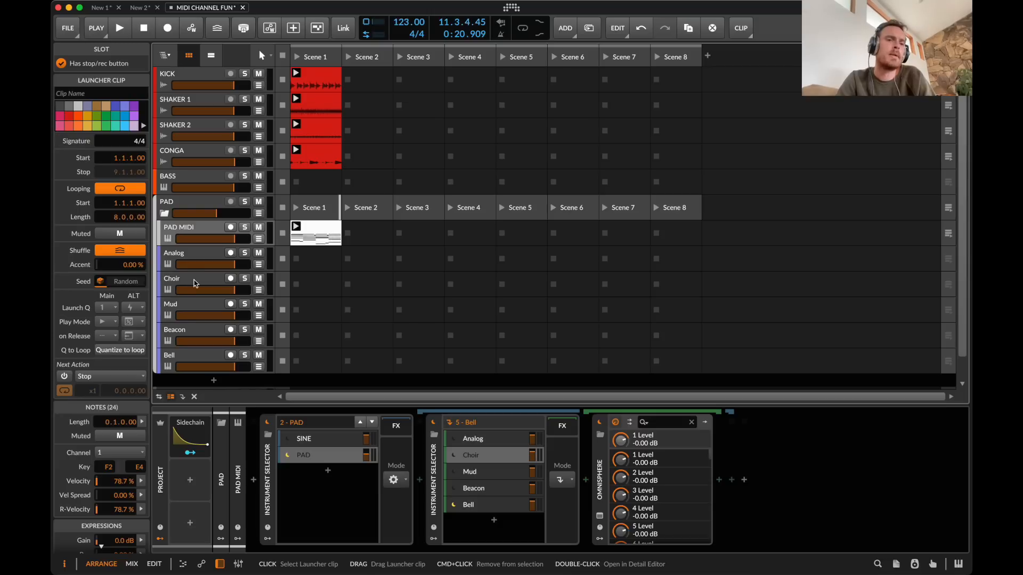
# - Record-arm the Analog track, check the PAD MIDI clip's notes, and move the record arm to the Bell track
pyautogui.click(479, 425)
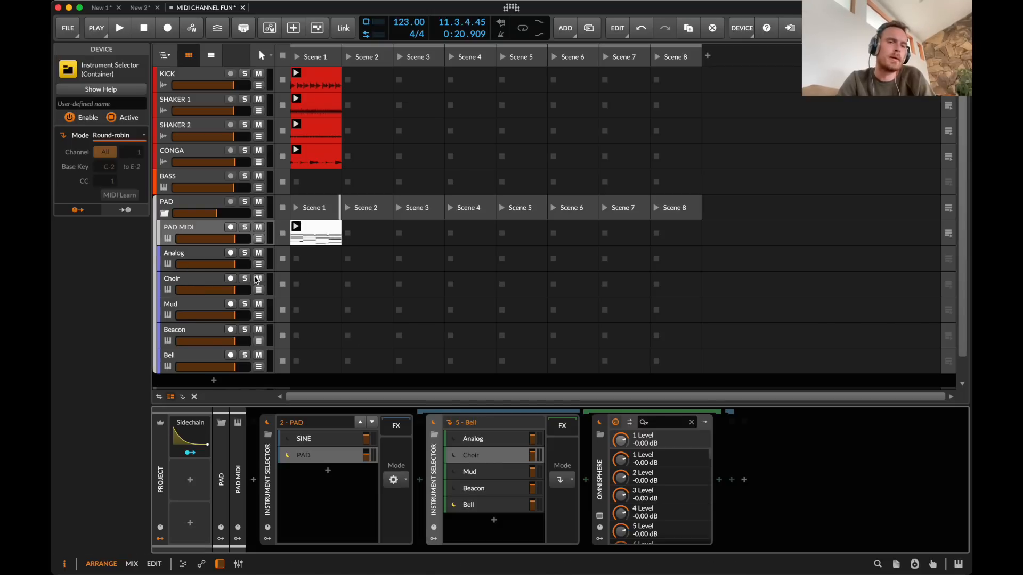
pyautogui.click(231, 255)
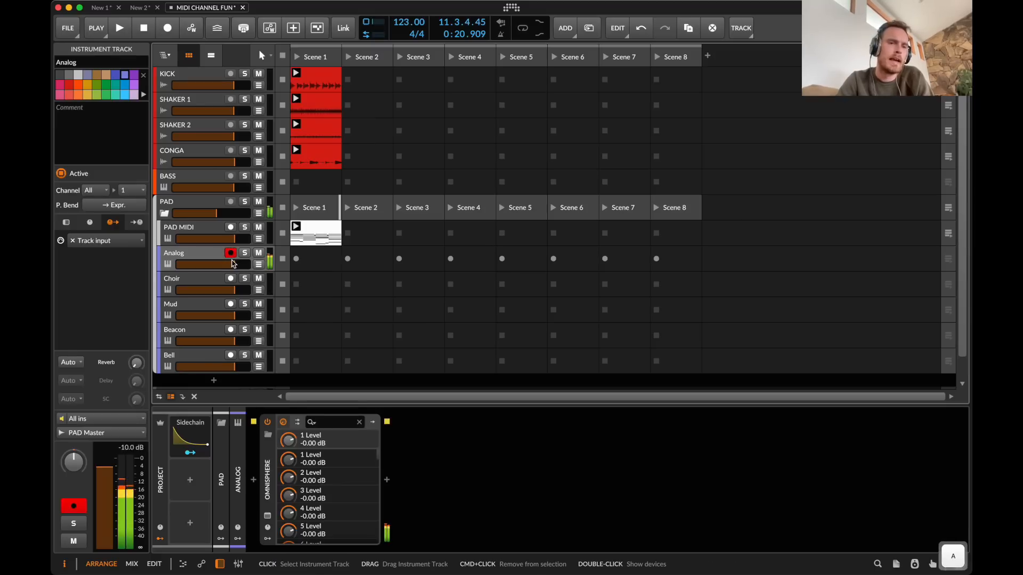
pyautogui.doubleClick(329, 234)
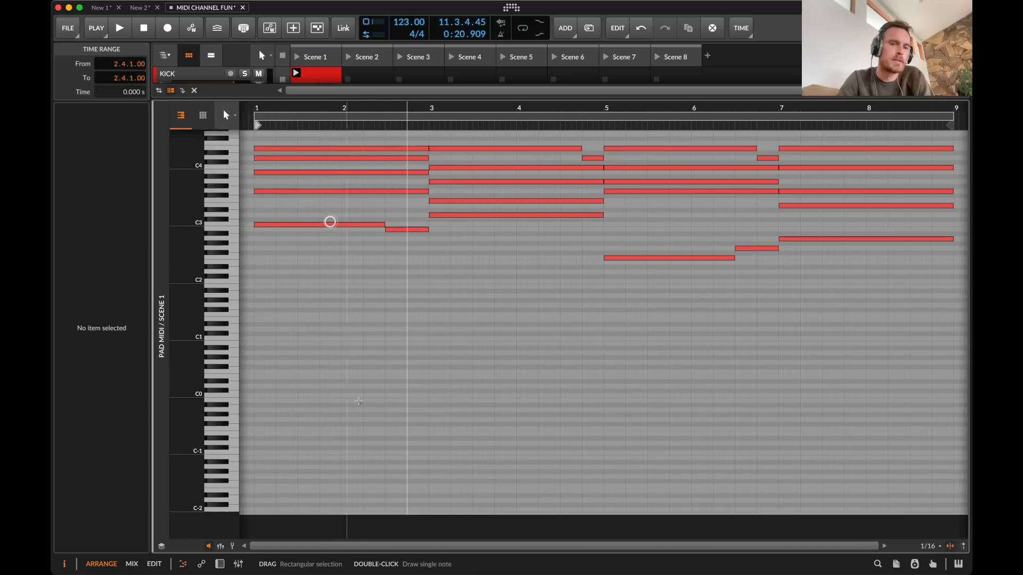
pyautogui.press('d')
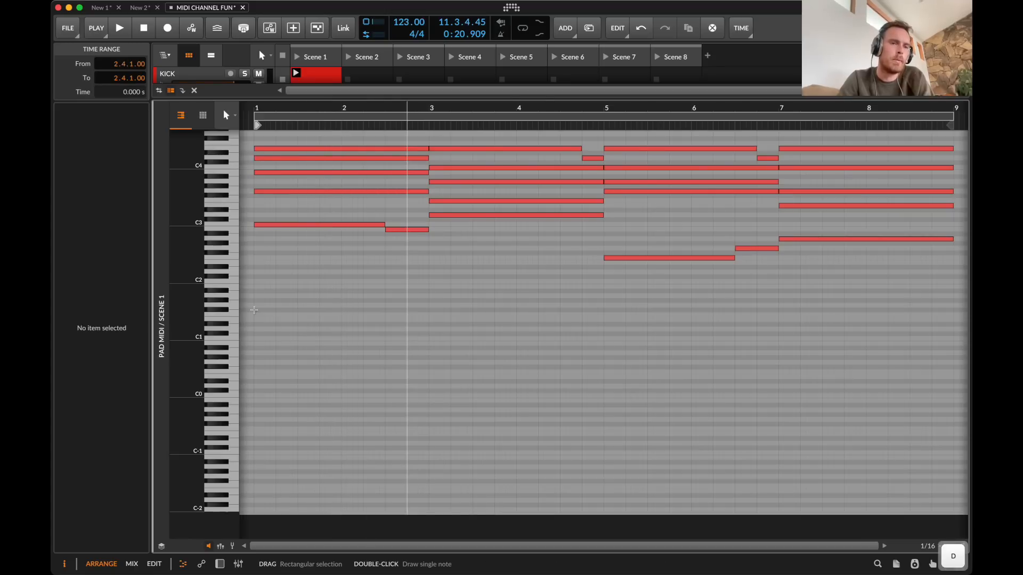
pyautogui.press('d')
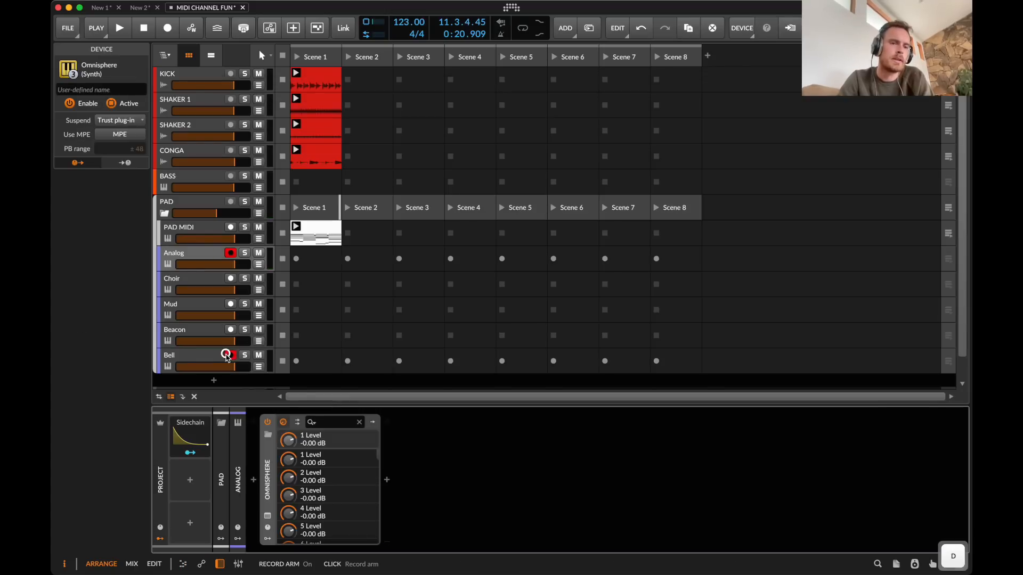
pyautogui.click(231, 252)
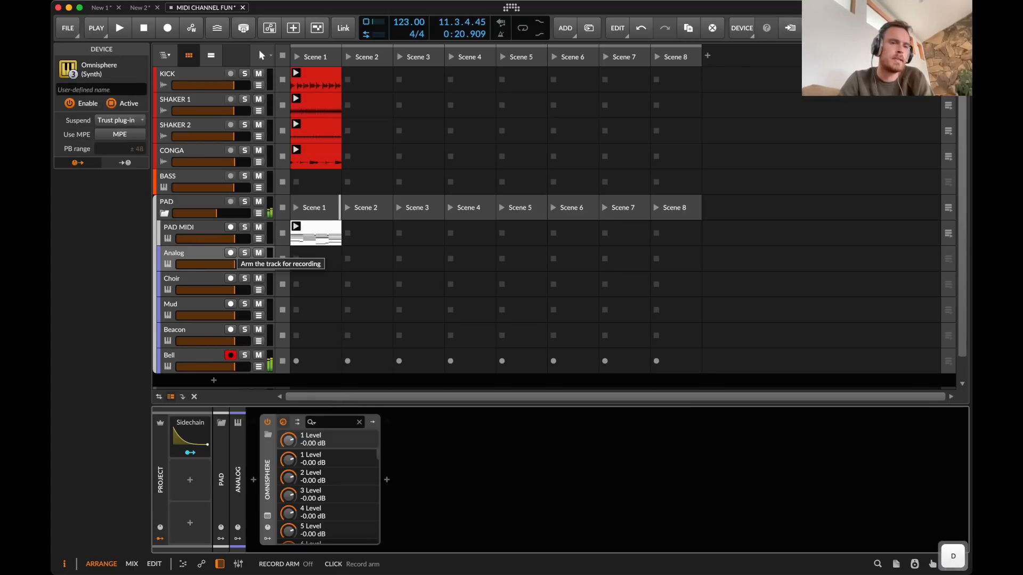
# - Review the PAD MIDI clip's notes and the available switching modes of the nested Instrument Selector
pyautogui.doubleClick(325, 240)
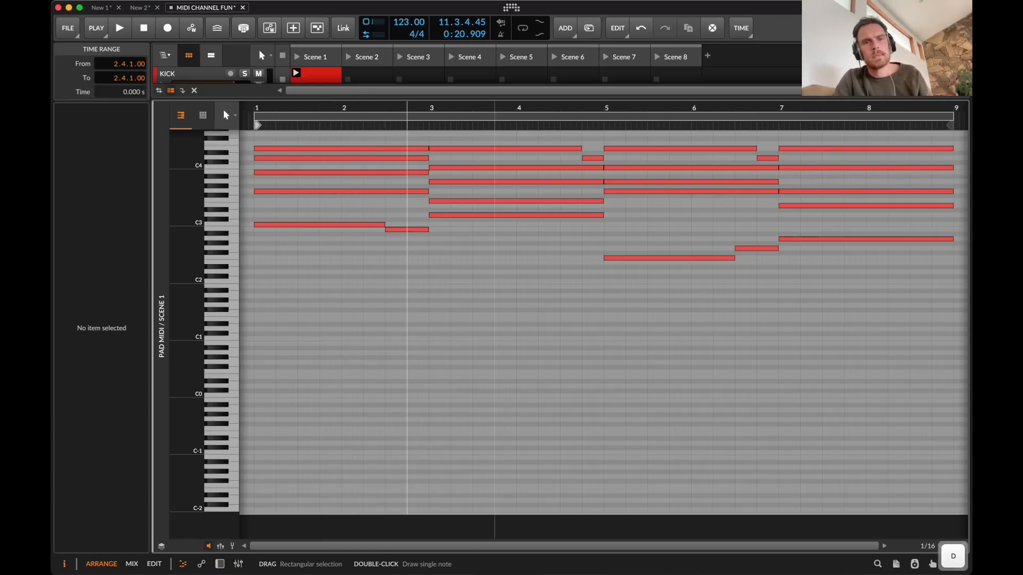
pyautogui.press('d')
pyautogui.click(331, 228)
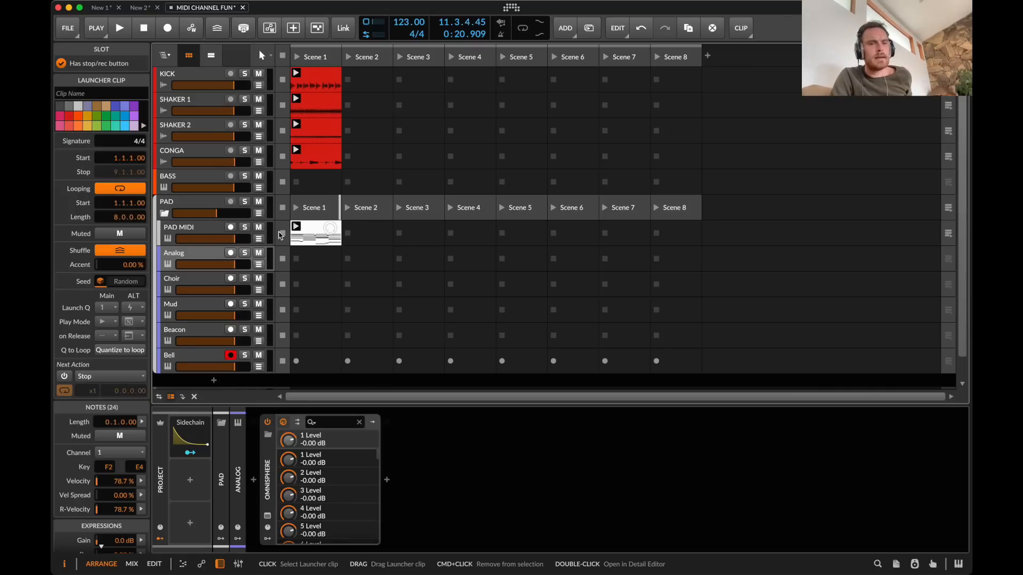
pyautogui.click(199, 227)
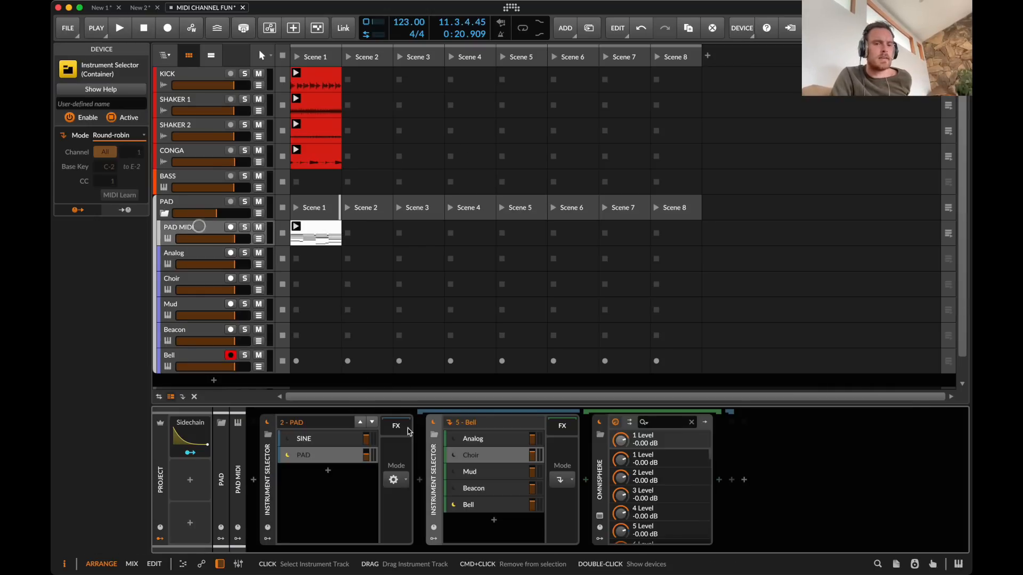
pyautogui.click(122, 134)
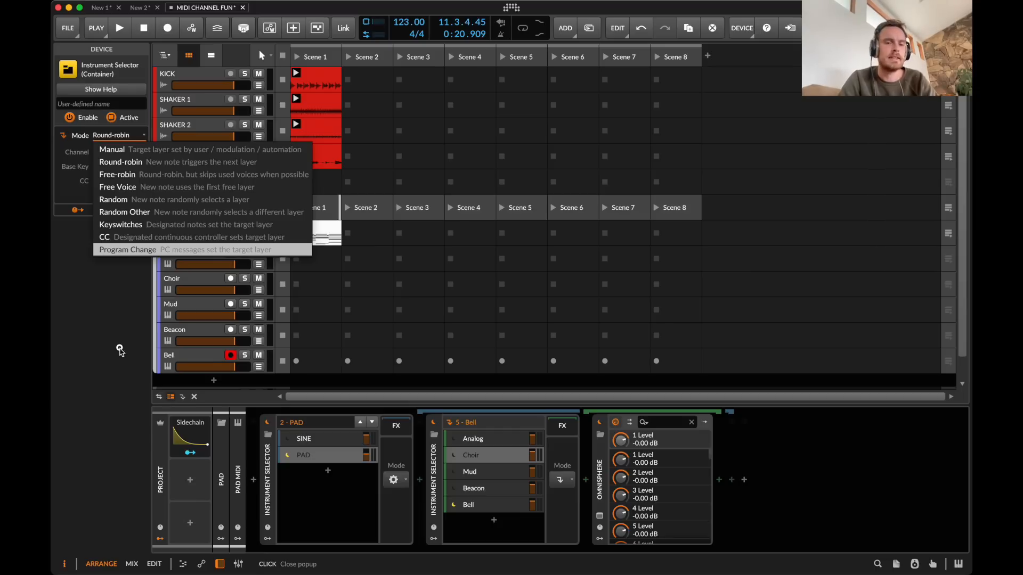
pyautogui.click(119, 347)
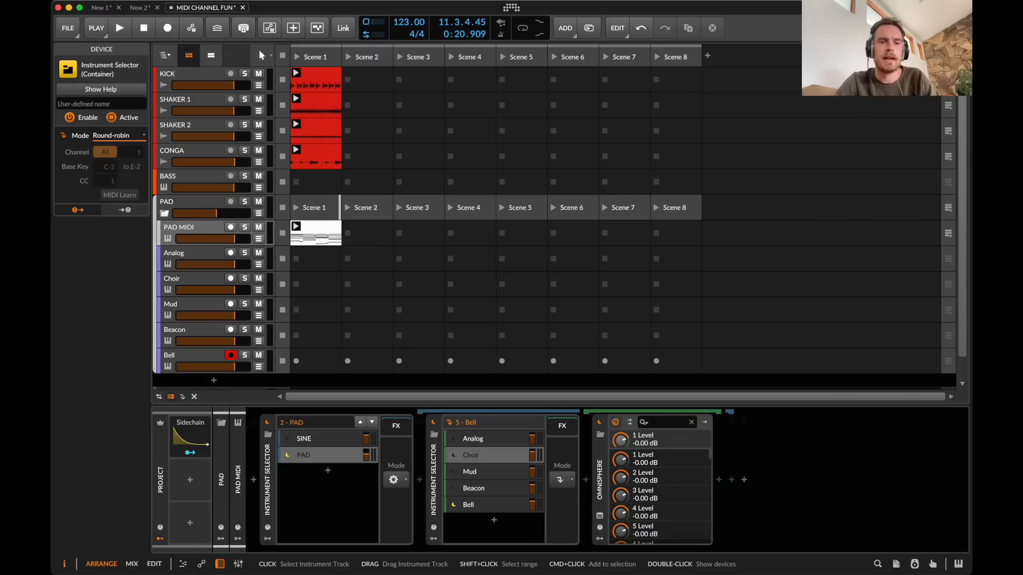
pyautogui.click(210, 226)
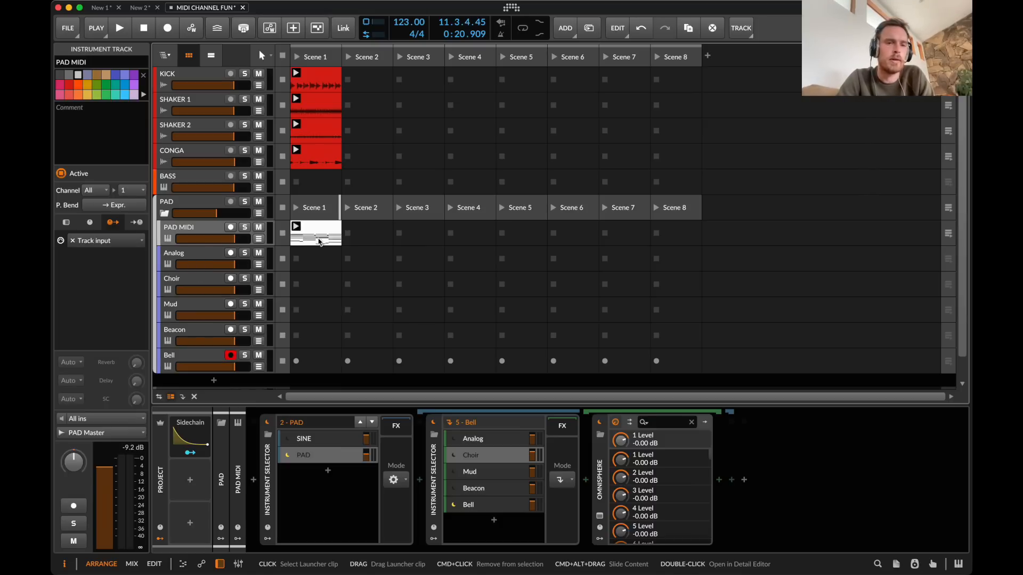
# - Copy the PAD MIDI clip to the Analog and Choir tracks and delete chord notes above the bass in the Analog copy
pyautogui.moveTo(319, 241)
pyautogui.mouseDown()
pyautogui.moveTo(317, 283)
pyautogui.moveTo(314, 258)
pyautogui.mouseUp()
pyautogui.doubleClick(314, 259)
pyautogui.scroll(-10, 396, 442)
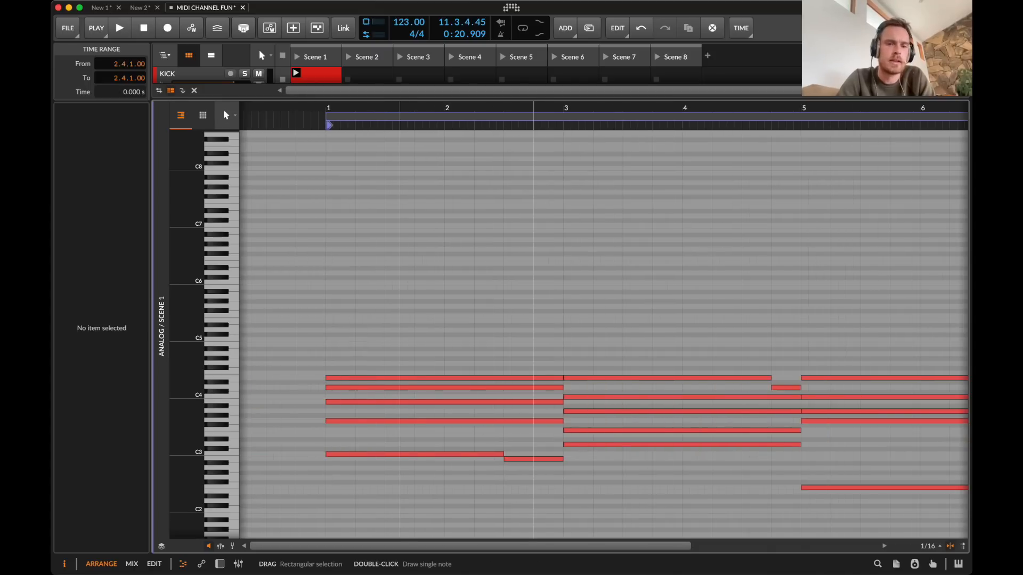
pyautogui.moveTo(426, 438); pyautogui.dragTo(604, 333)
pyautogui.press('BackSpace')
pyautogui.moveTo(659, 449); pyautogui.dragTo(815, 298)
pyautogui.press('BackSpace')
pyautogui.press('d')
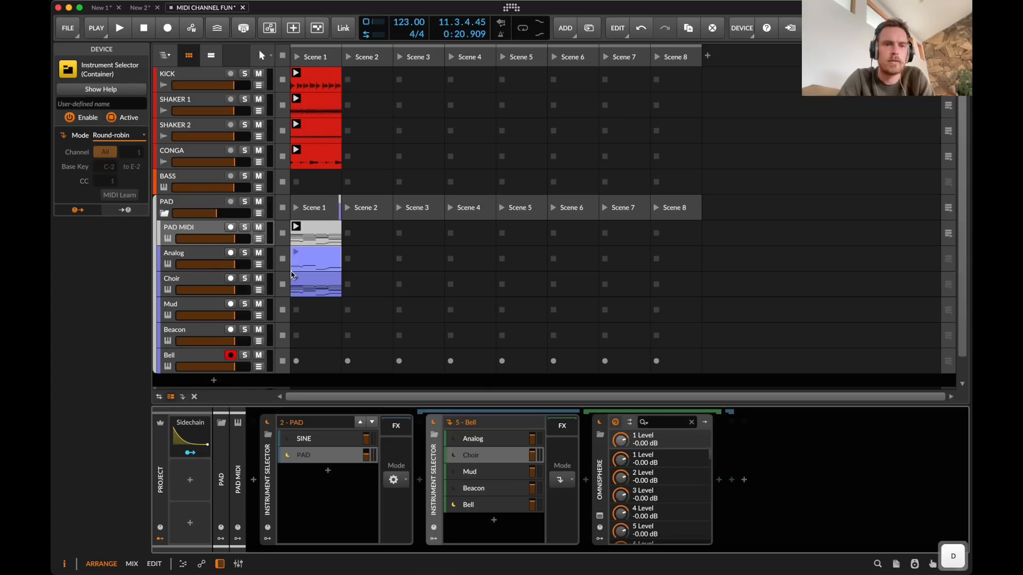
# - Undo the note deletions and the clip copy on the Analog track
pyautogui.click(316, 260)
pyautogui.press('super+z')
pyautogui.press('super+z')
pyautogui.press('super+z')
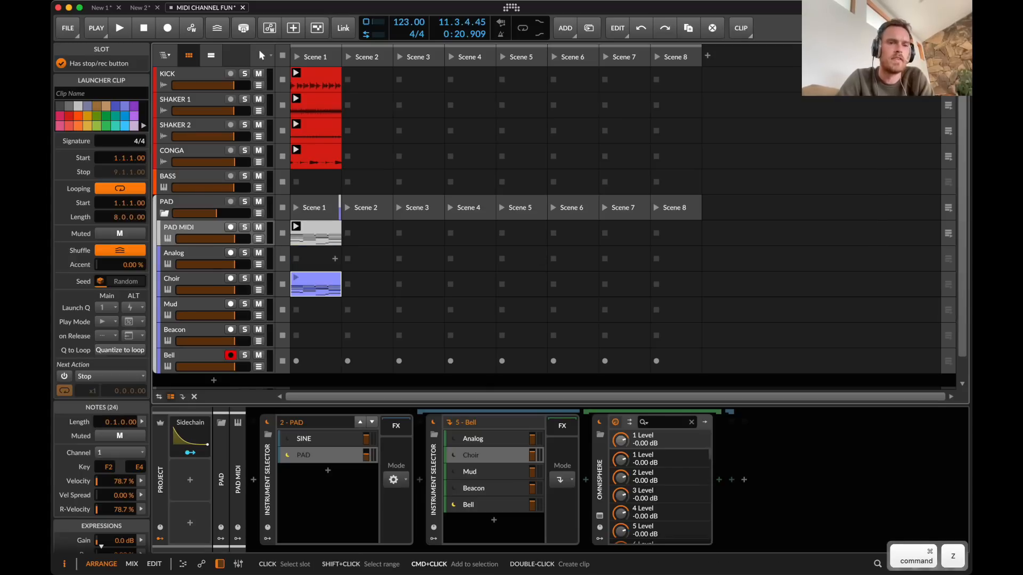
# - Inspect the C3 note's properties in the PAD MIDI clip, and set the MIDI channel of all the clip's notes to 15
pyautogui.doubleClick(318, 237)
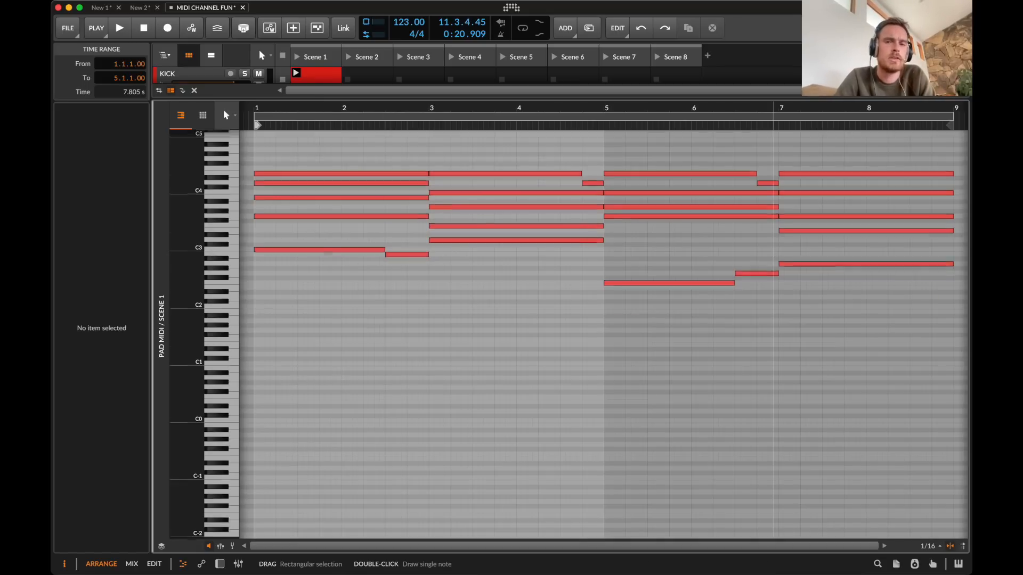
pyautogui.scroll(2, 773, 256)
pyautogui.scroll(-2, 481, 290)
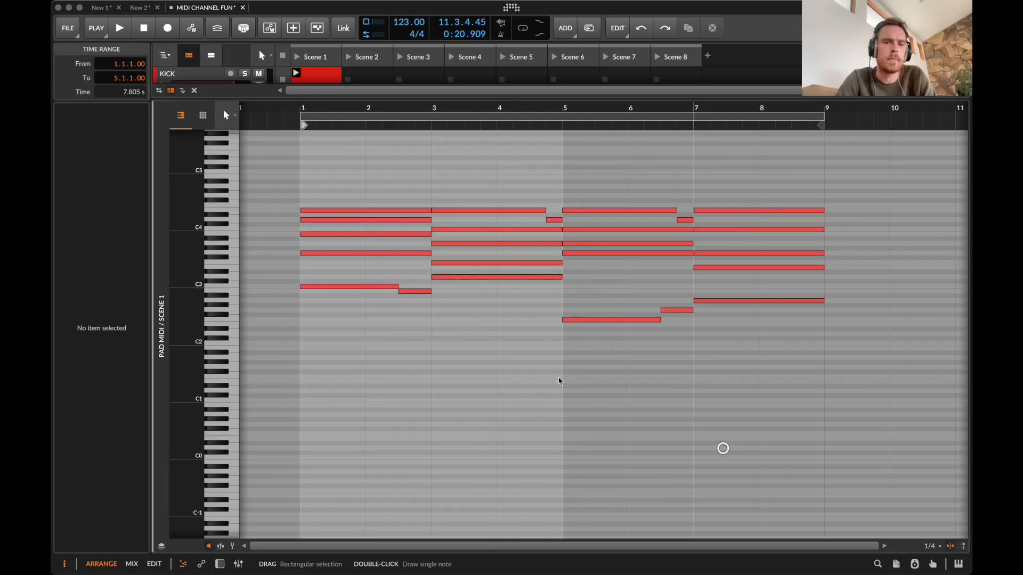
pyautogui.click(383, 287)
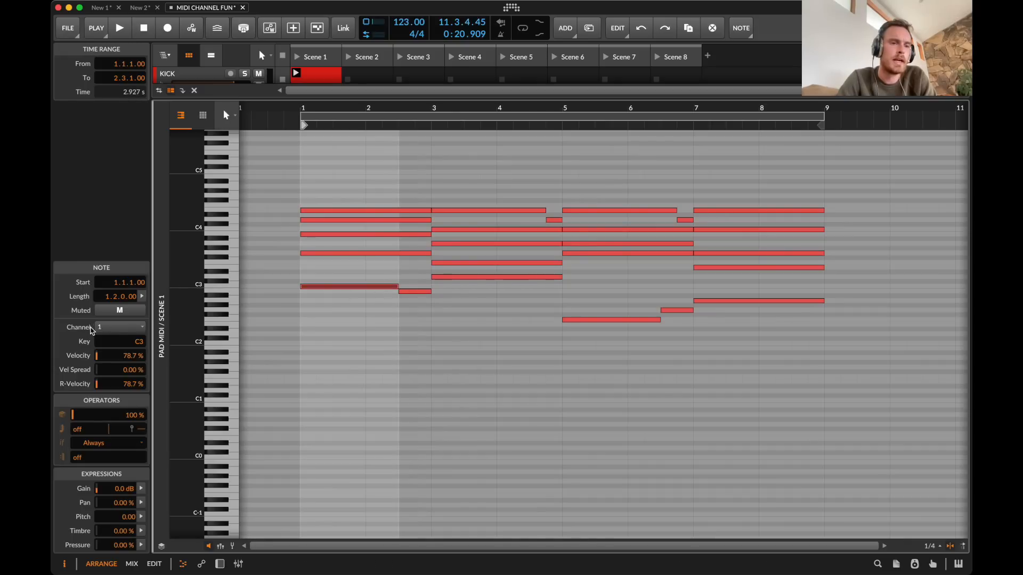
pyautogui.moveTo(346, 189); pyautogui.dragTo(732, 361)
pyautogui.click(109, 326)
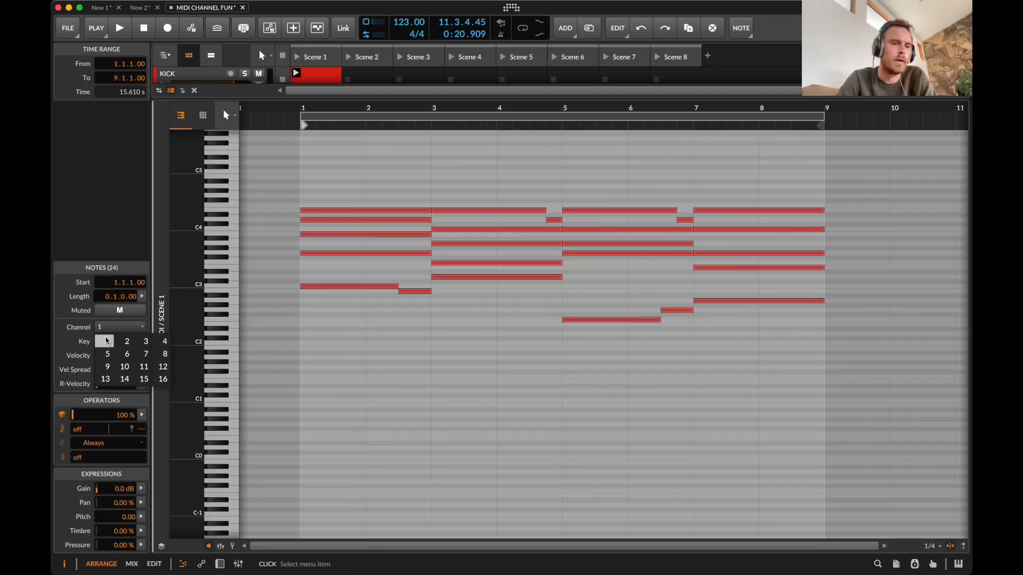
pyautogui.click(144, 379)
pyautogui.press('Escape')
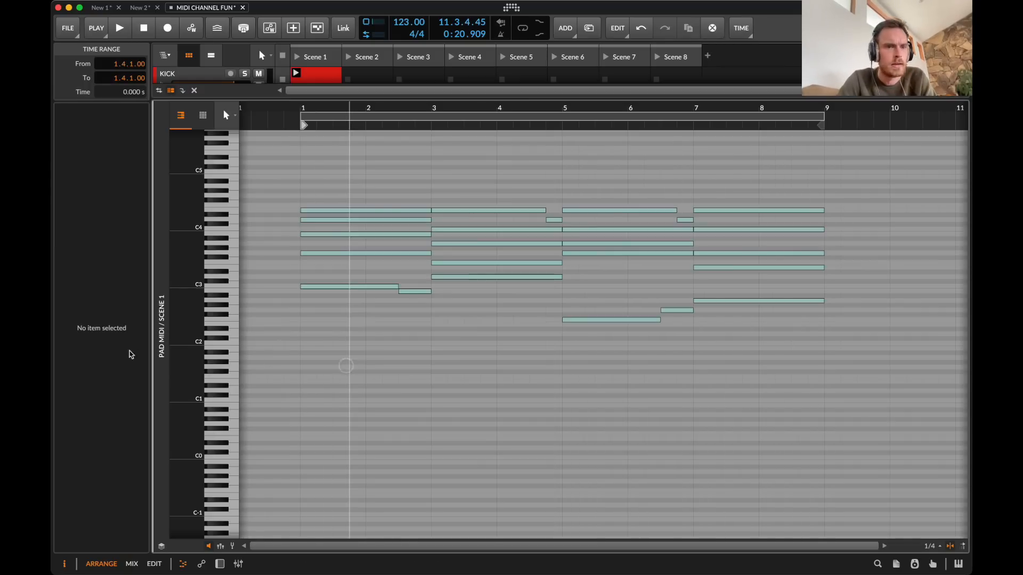
# - Set the MIDI channel of all notes in the PAD MIDI clip back to 1
pyautogui.moveTo(327, 188); pyautogui.dragTo(833, 393)
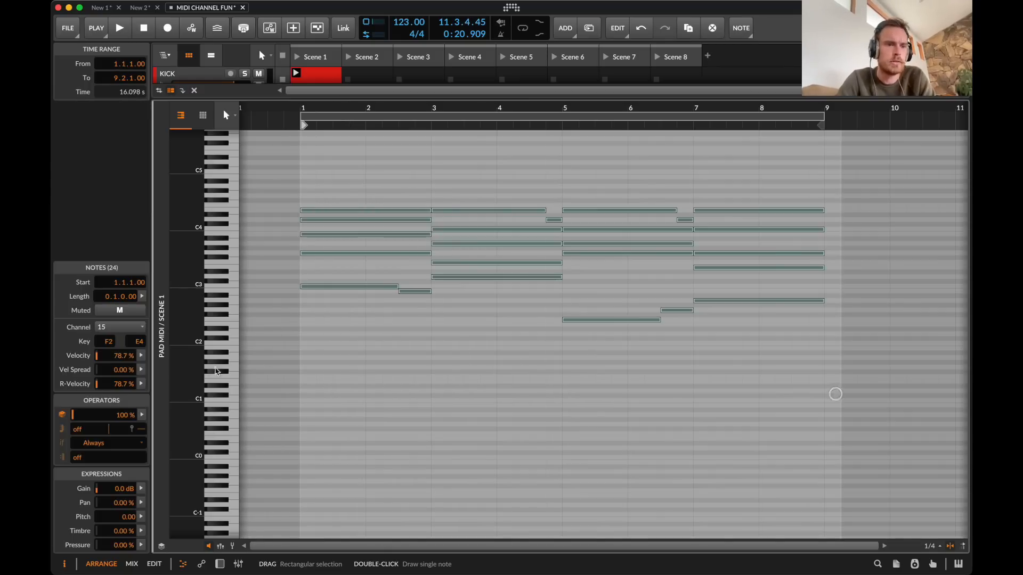
pyautogui.click(120, 327)
pyautogui.click(105, 339)
pyautogui.click(334, 366)
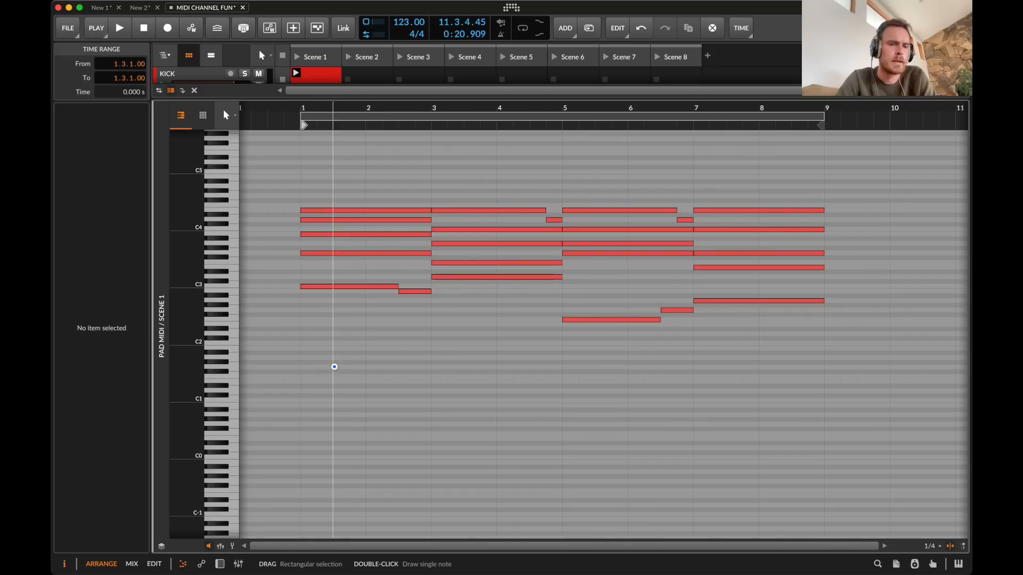
# - Change the note editor's colouring so the PAD MIDI notes use the clip's grey colour, and recheck the clip
pyautogui.rightClick(334, 366)
pyautogui.click(372, 482)
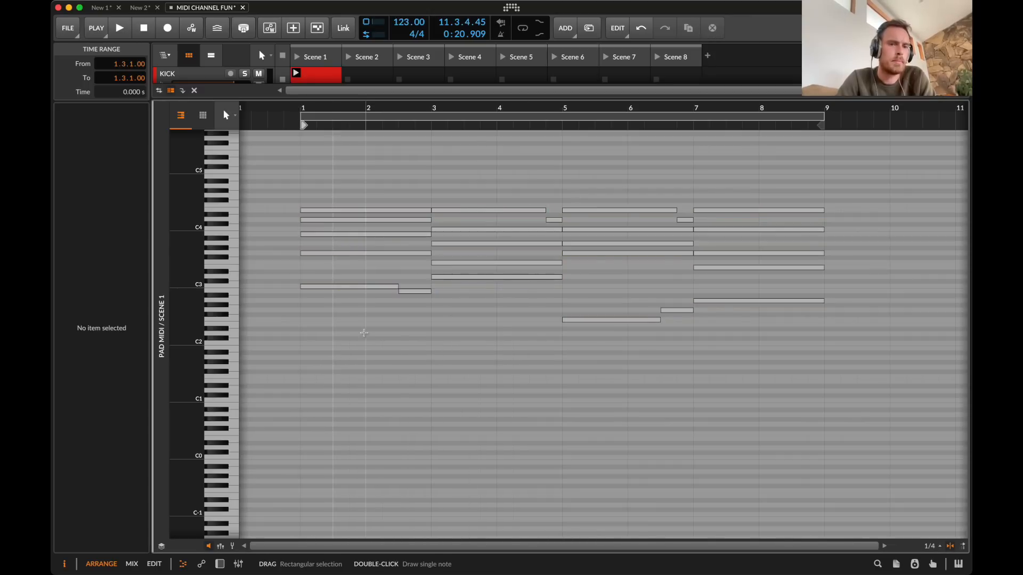
pyautogui.press('d')
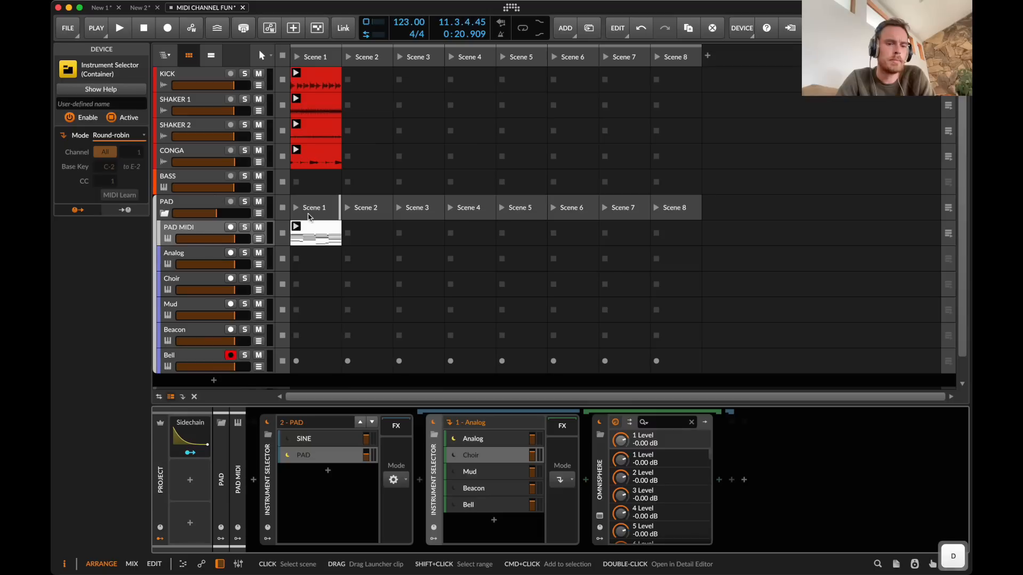
pyautogui.doubleClick(320, 235)
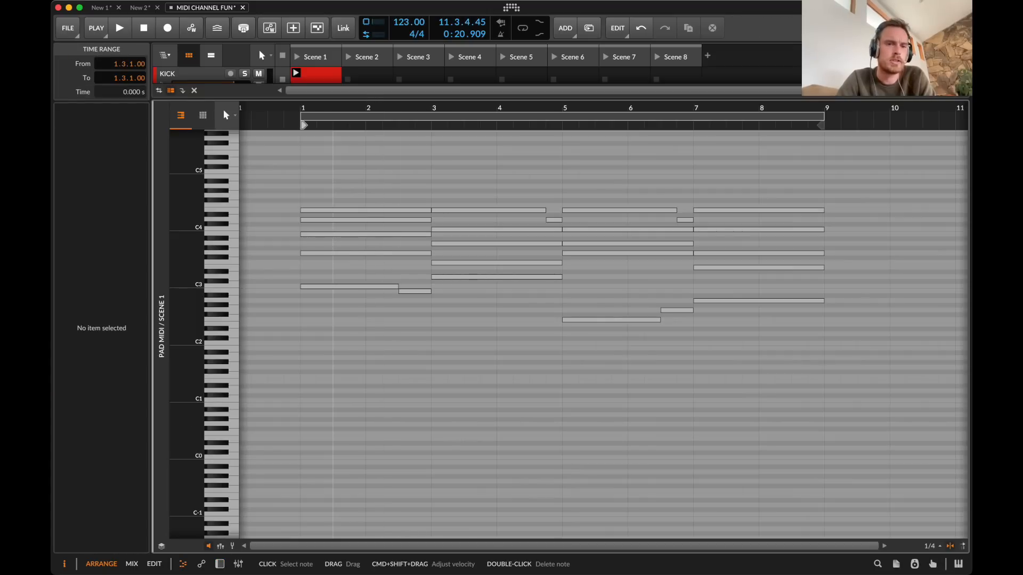
pyautogui.press('d')
# - Try a blue colour on the PAD MIDI clip and return to its note editor
pyautogui.click(318, 232)
pyautogui.rightClick(318, 232)
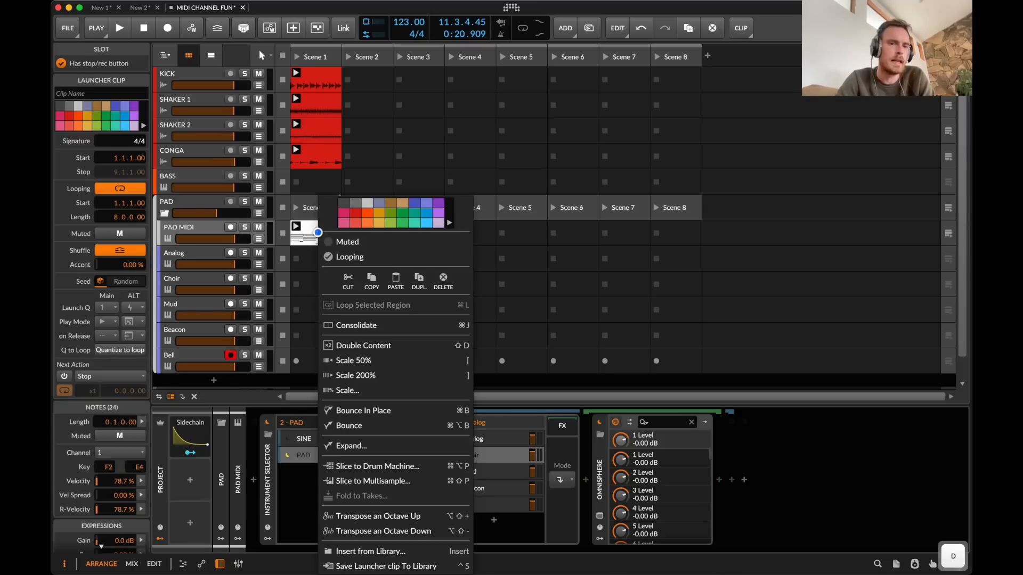
pyautogui.click(430, 216)
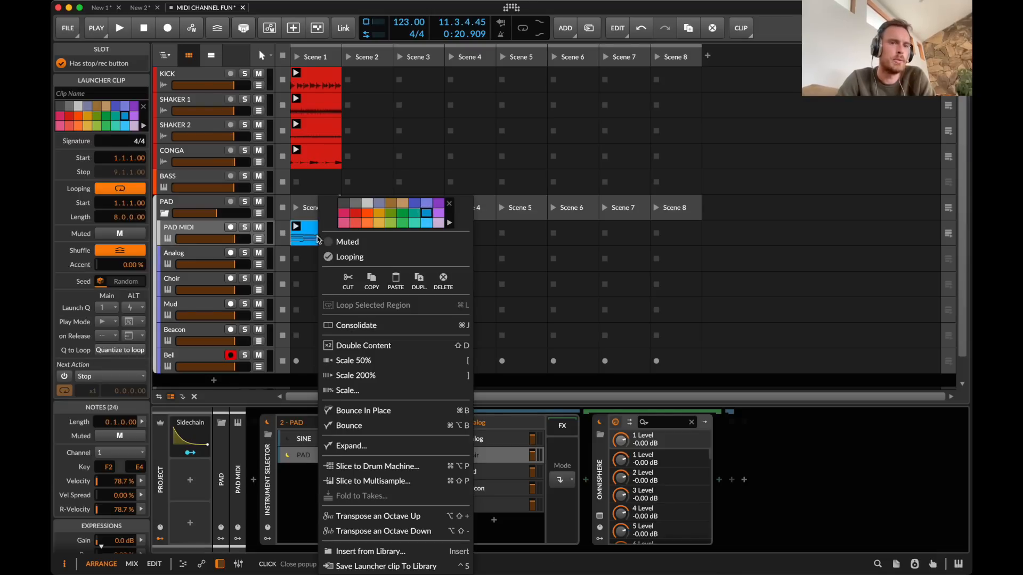
pyautogui.press('Escape')
pyautogui.press('d')
pyautogui.click(382, 336)
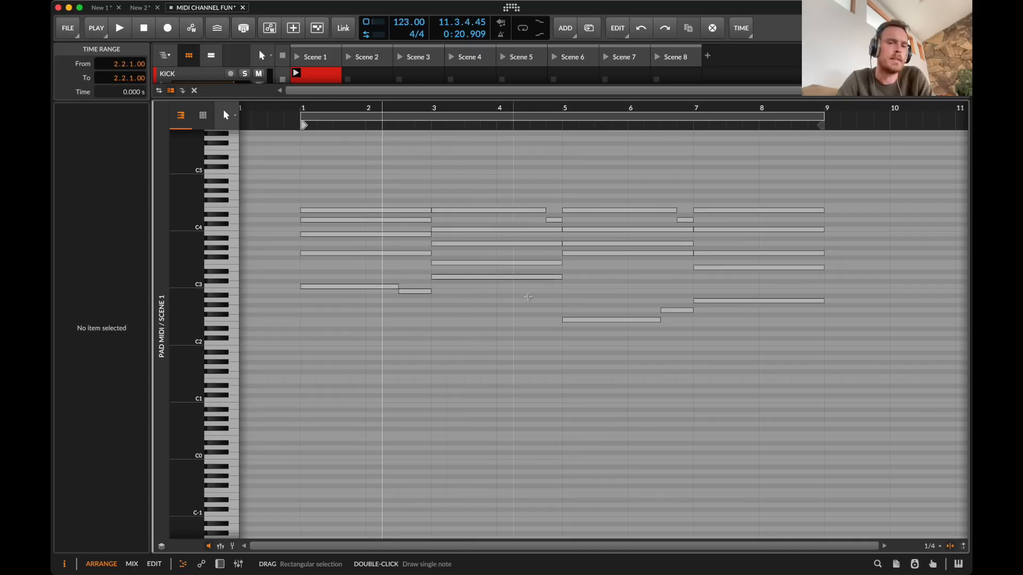
# - Change the note editor's colouring so the PAD MIDI notes are coloured by note channel
pyautogui.rightClick(454, 302)
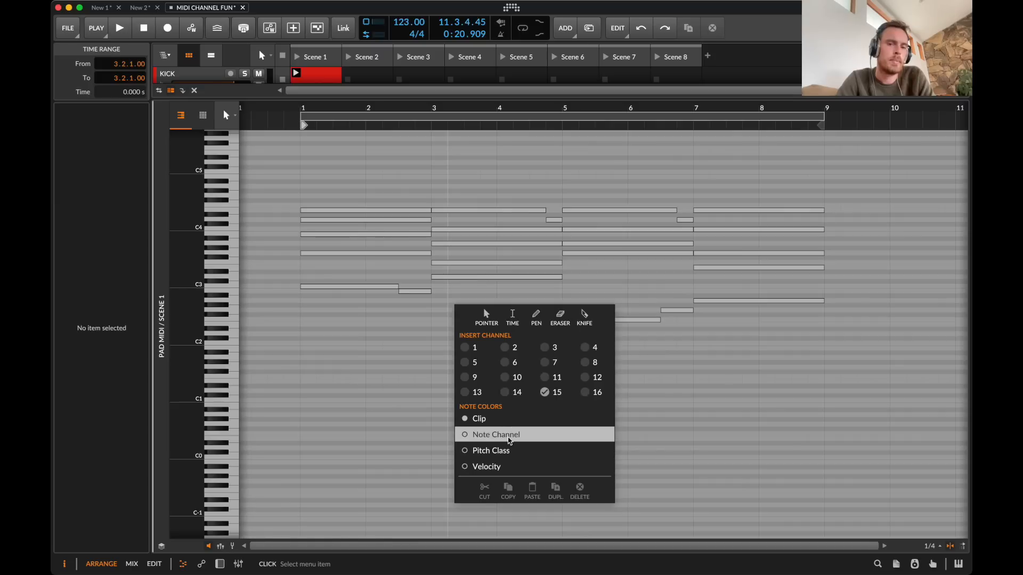
pyautogui.click(509, 435)
pyautogui.click(497, 425)
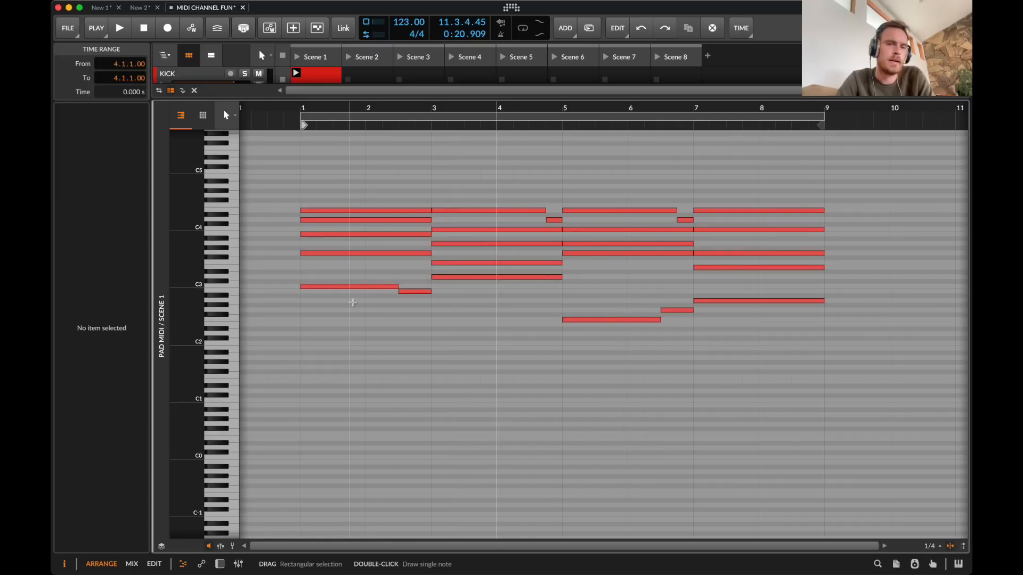
# - Try MIDI channels 2 and 3 on the C3 note at bar 1, and set it back to channel 1
pyautogui.click(338, 287)
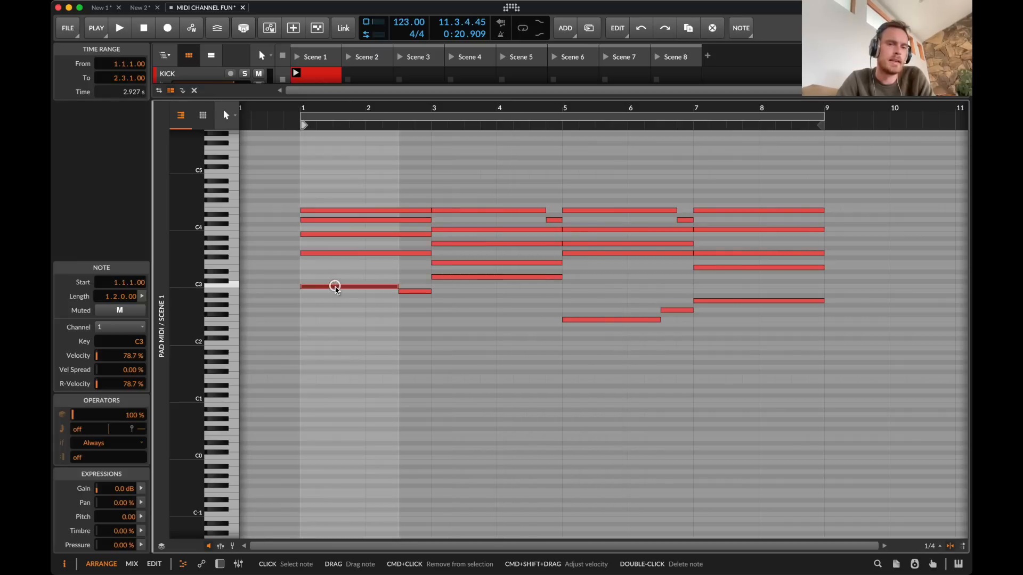
pyautogui.click(111, 327)
pyautogui.click(127, 341)
pyautogui.click(366, 315)
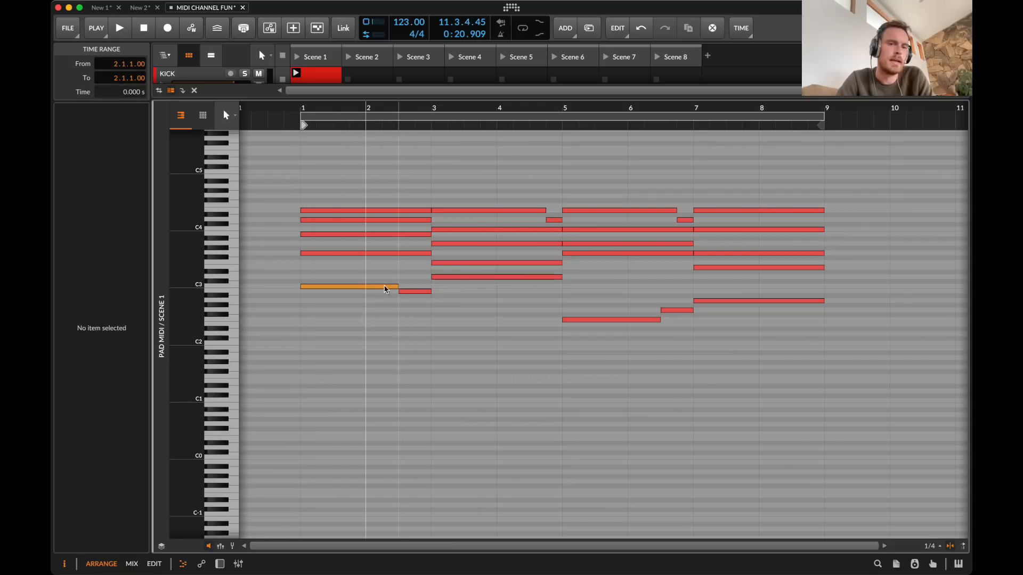
pyautogui.click(379, 288)
pyautogui.click(112, 327)
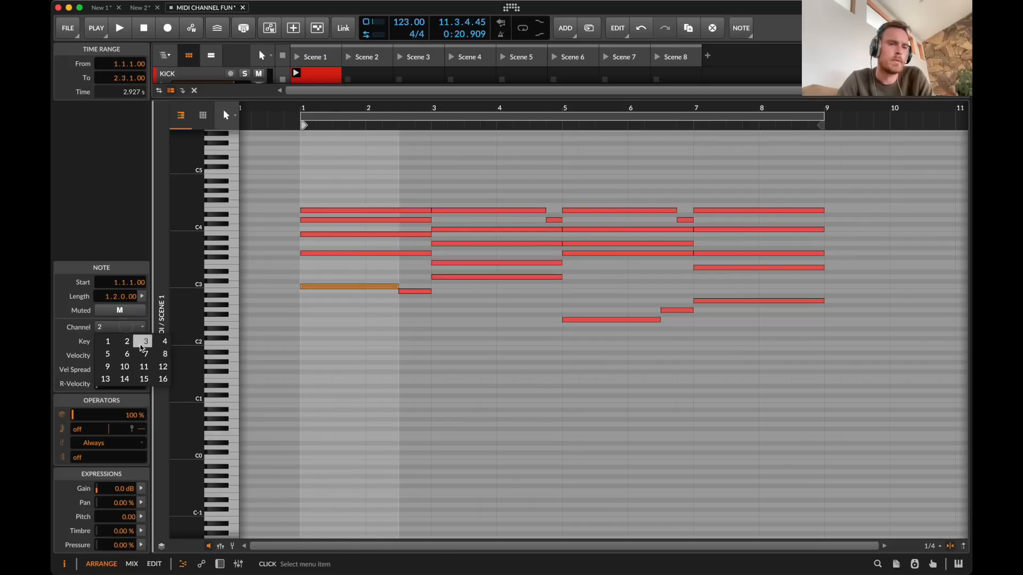
pyautogui.click(139, 341)
pyautogui.click(364, 335)
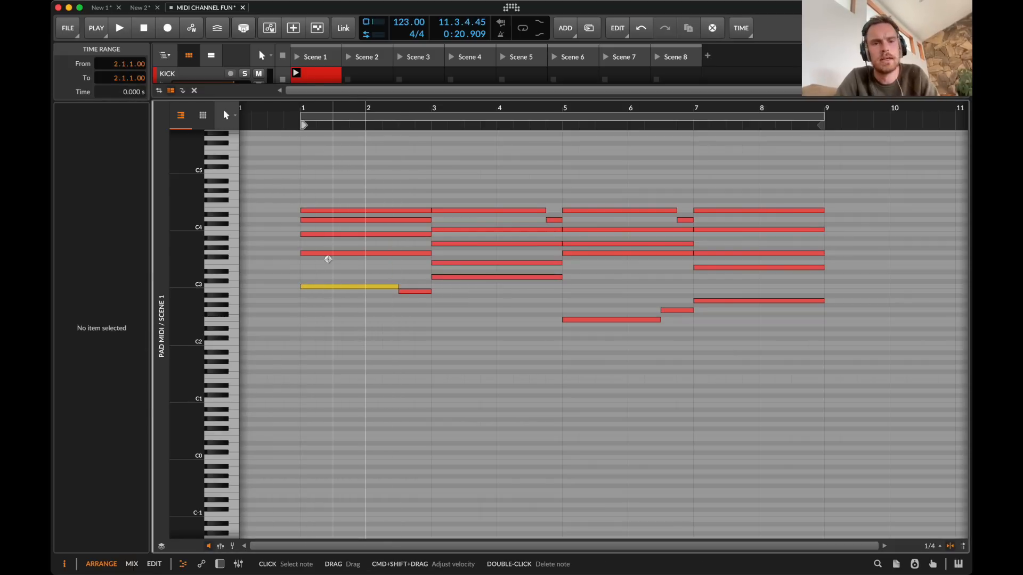
pyautogui.click(327, 288)
pyautogui.click(111, 327)
pyautogui.click(114, 341)
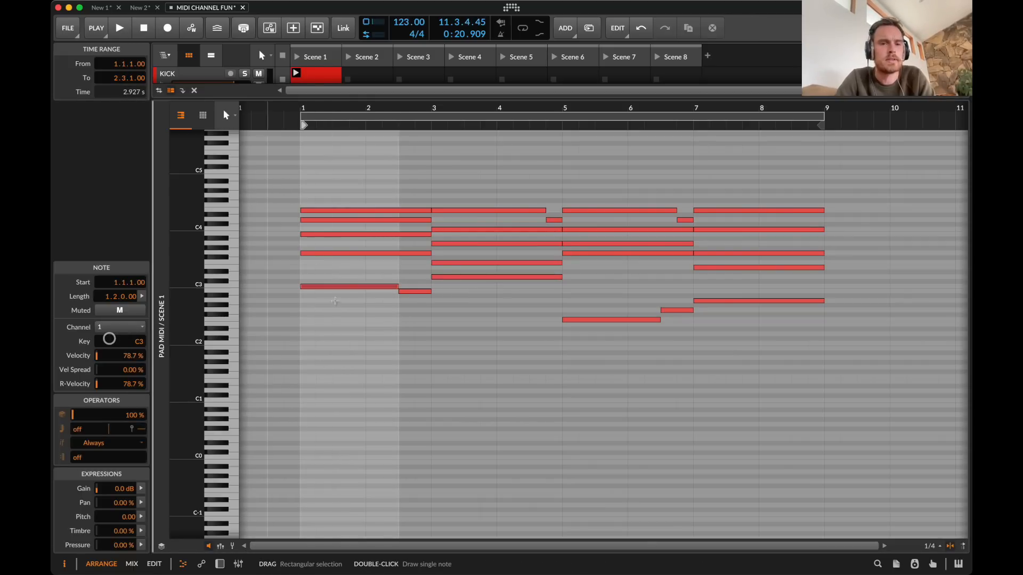
# - Select the six notes of the lowest voice across all eight bars of the clip
pyautogui.moveTo(350, 301); pyautogui.dragTo(450, 278)
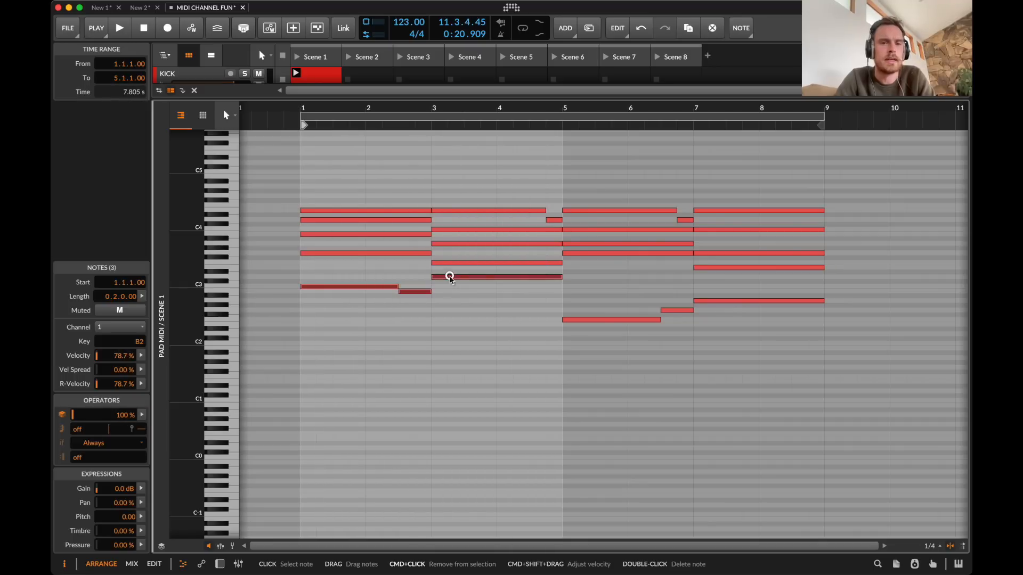
pyautogui.keyDown('shift'); pyautogui.click(608, 320); pyautogui.keyUp('shift')
pyautogui.keyDown('shift'); pyautogui.click(677, 310); pyautogui.keyUp('shift')
pyautogui.keyDown('shift'); pyautogui.click(724, 300); pyautogui.keyUp('shift')
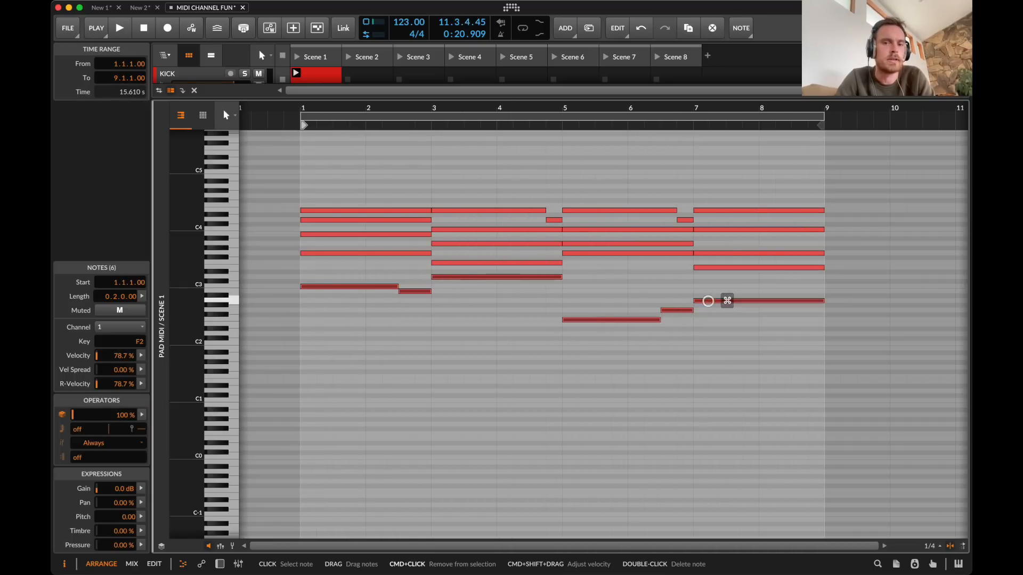
# - Assign the four notes of the second-lowest voice to MIDI channel 2
pyautogui.moveTo(382, 266); pyautogui.dragTo(674, 251)
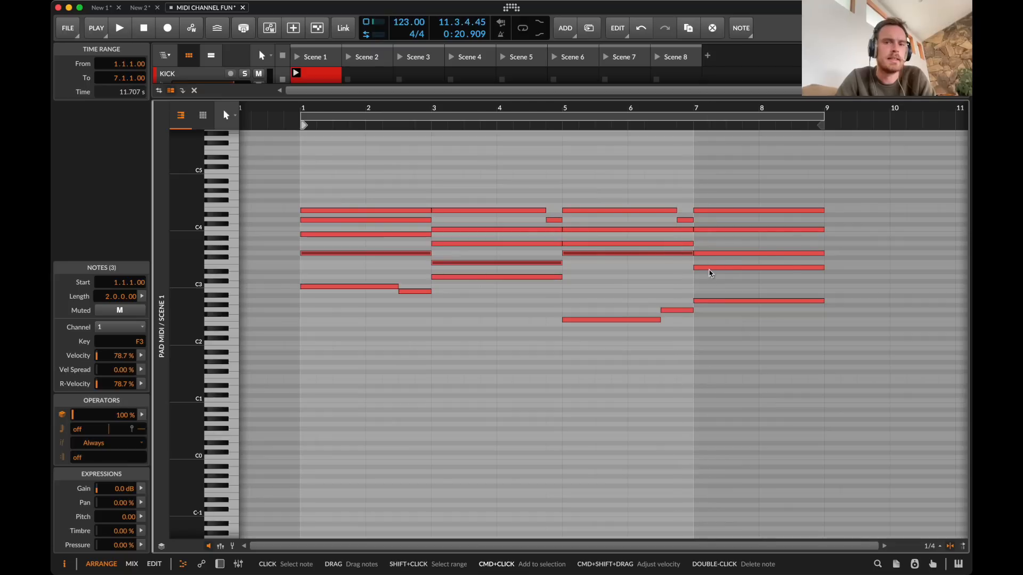
pyautogui.keyDown('shift'); pyautogui.click(724, 268); pyautogui.keyUp('shift')
pyautogui.click(127, 327)
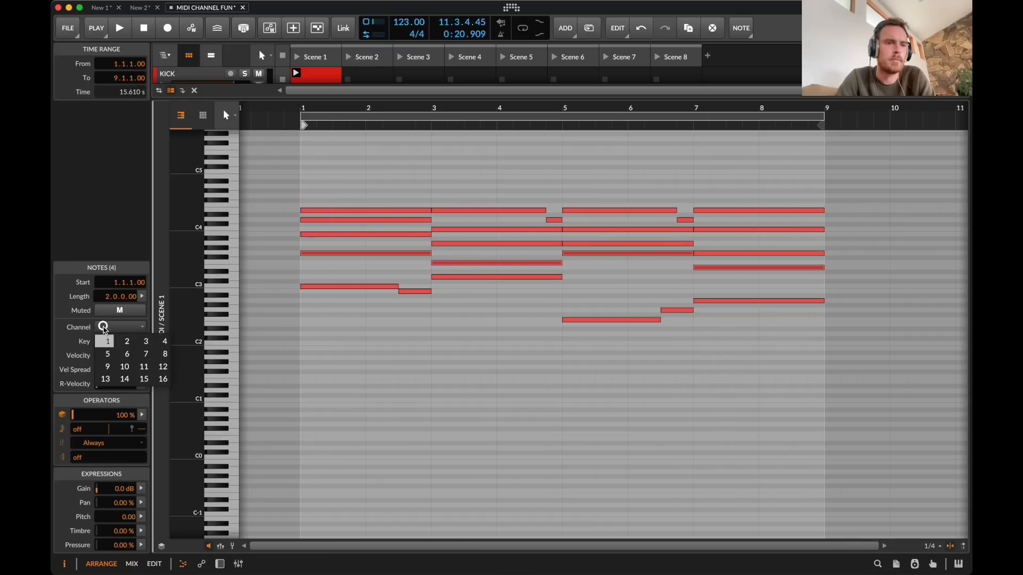
pyautogui.click(121, 341)
pyautogui.click(486, 340)
# - Assign the four notes of the middle voice, starting with the B3 at bar 1, to MIDI channel 3
pyautogui.click(409, 234)
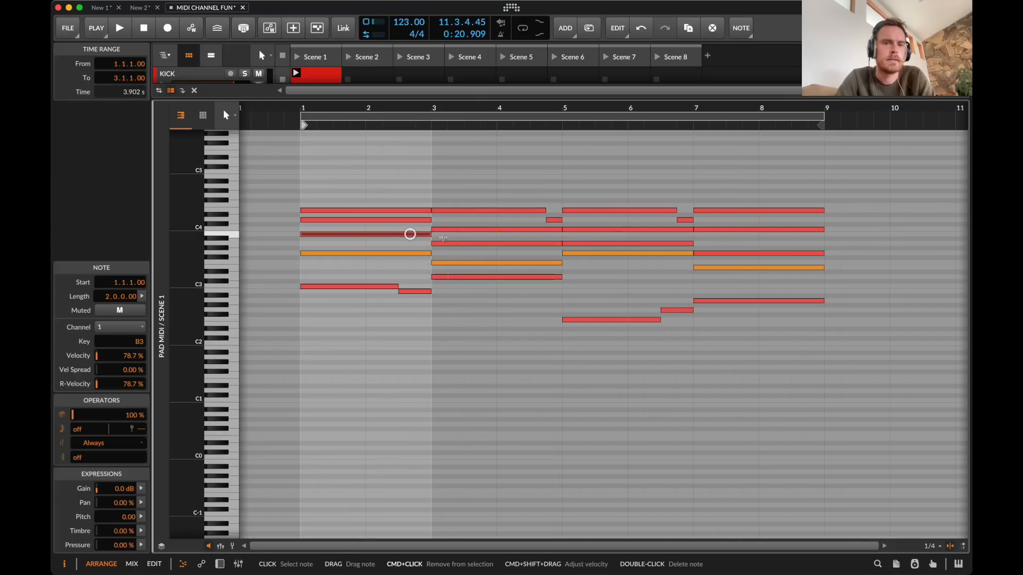
pyautogui.keyDown('shift'); pyautogui.click(468, 243); pyautogui.keyUp('shift')
pyautogui.keyDown('shift'); pyautogui.click(586, 244); pyautogui.keyUp('shift')
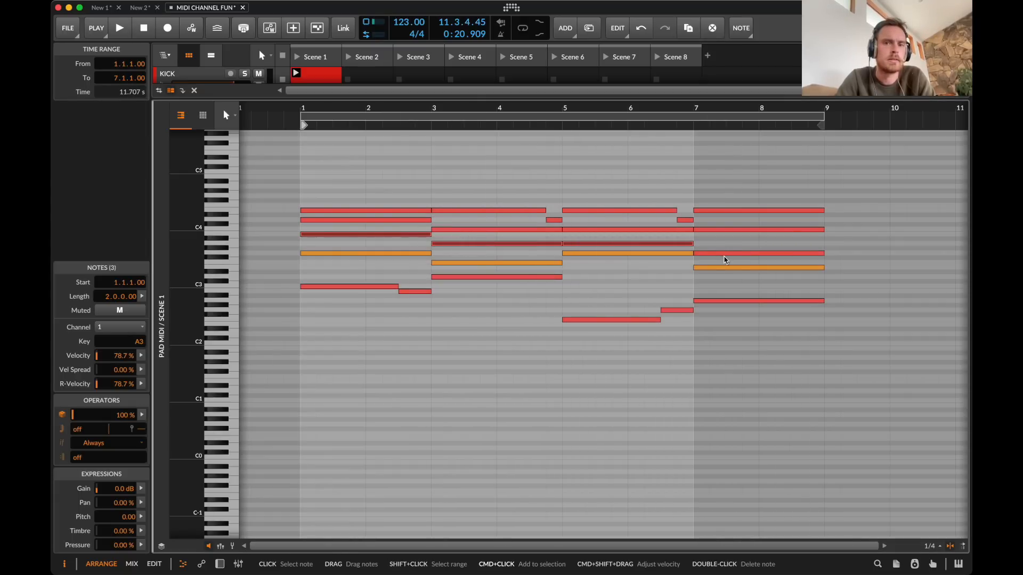
pyautogui.keyDown('shift'); pyautogui.click(738, 253); pyautogui.keyUp('shift')
pyautogui.click(105, 332)
pyautogui.click(141, 341)
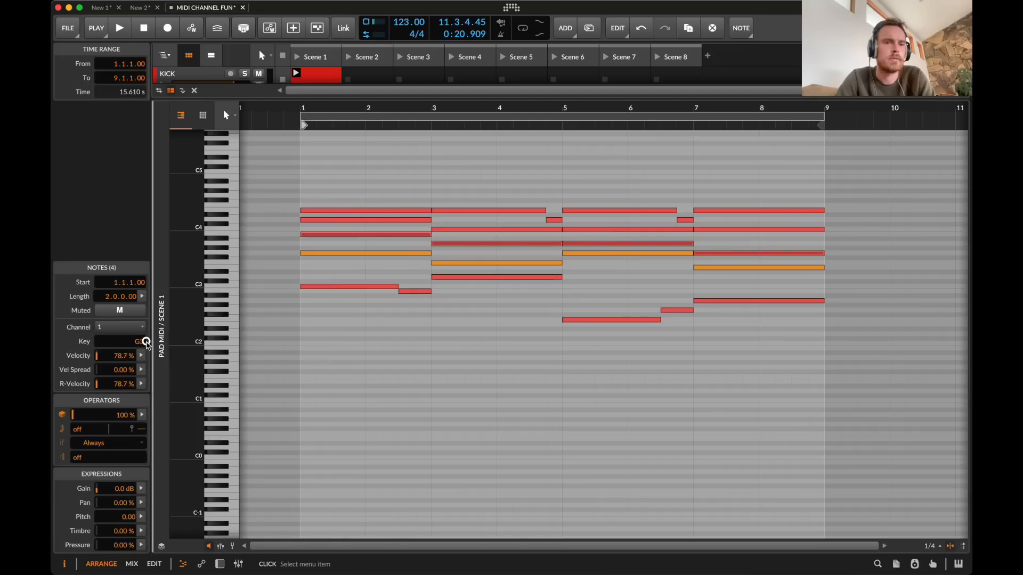
# - Assign the long D4 note at bar 1 and the three long C4 notes following it to MIDI channel 4
pyautogui.click(415, 220)
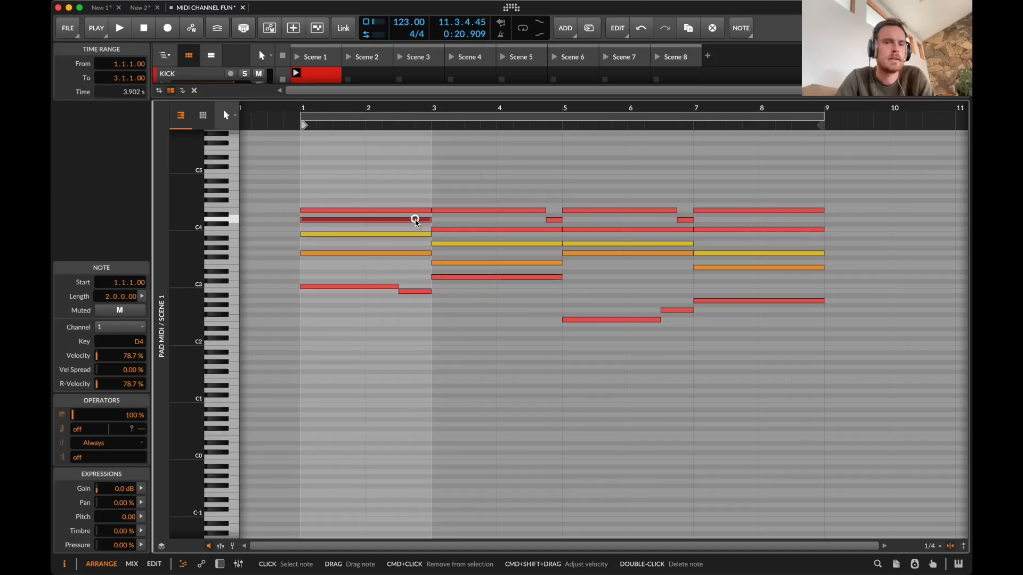
pyautogui.keyDown('super'); pyautogui.click(472, 229); pyautogui.keyUp('super')
pyautogui.keyDown('super'); pyautogui.click(603, 230); pyautogui.keyUp('super')
pyautogui.keyDown('super'); pyautogui.click(726, 229); pyautogui.keyUp('super')
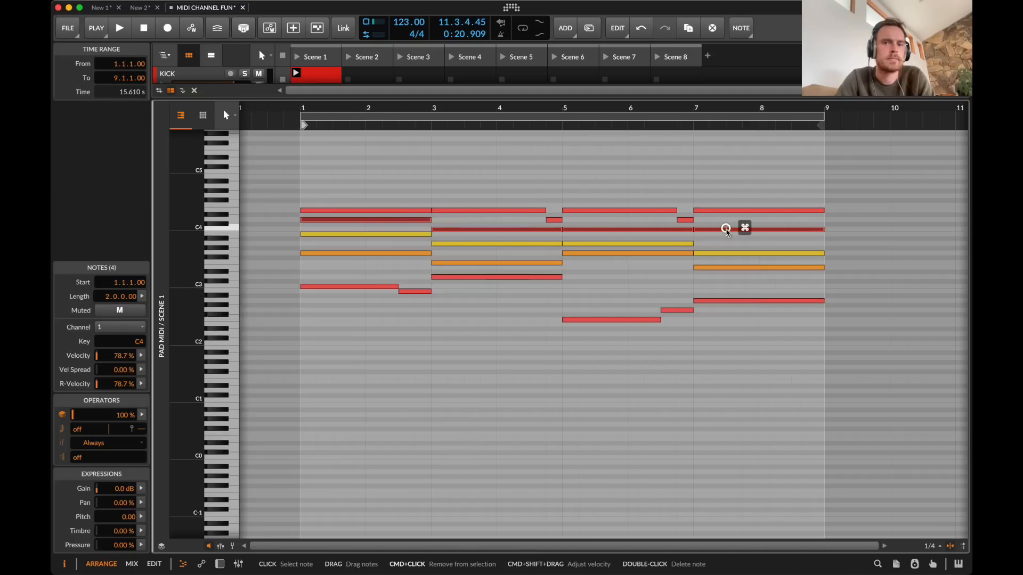
pyautogui.click(108, 329)
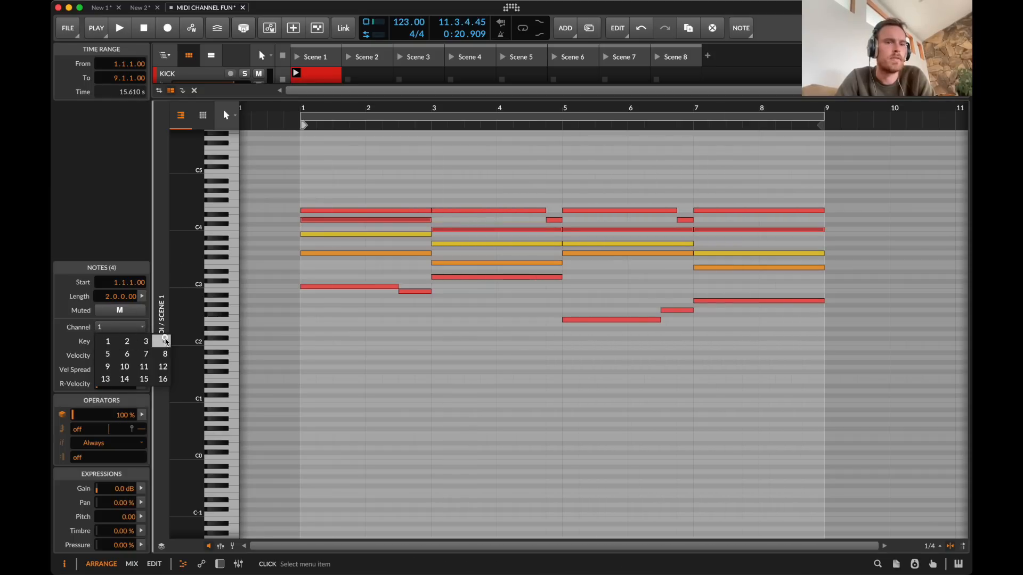
pyautogui.click(162, 341)
# - Assign the top-voice notes, including the two short D4 notes before bars 5 and 7, to MIDI channel 5
pyautogui.click(400, 169)
pyautogui.moveTo(401, 169); pyautogui.dragTo(754, 212)
pyautogui.keyDown('super'); pyautogui.click(555, 220); pyautogui.keyUp('super')
pyautogui.keyDown('super'); pyautogui.click(686, 220); pyautogui.keyUp('super')
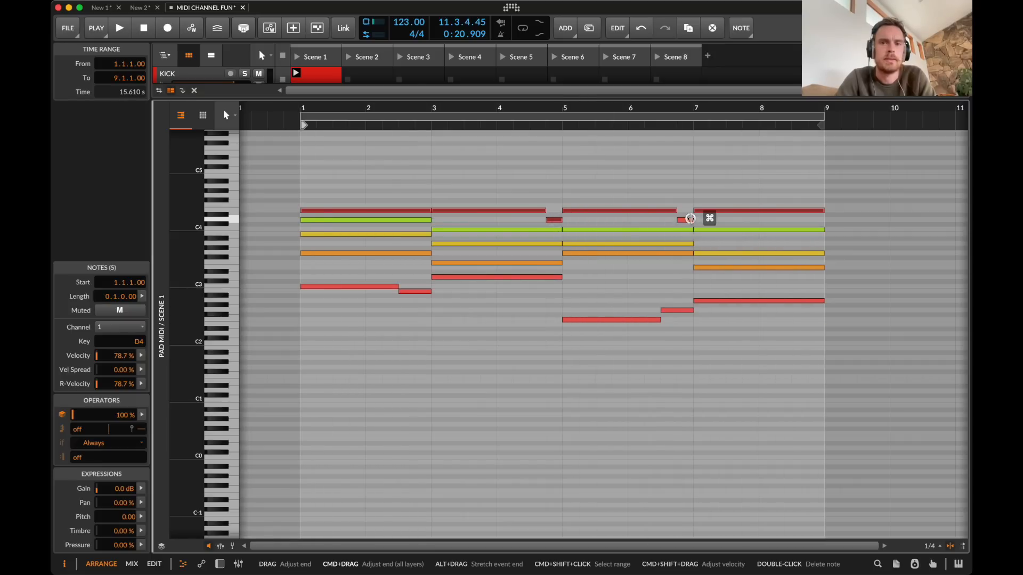
pyautogui.click(108, 327)
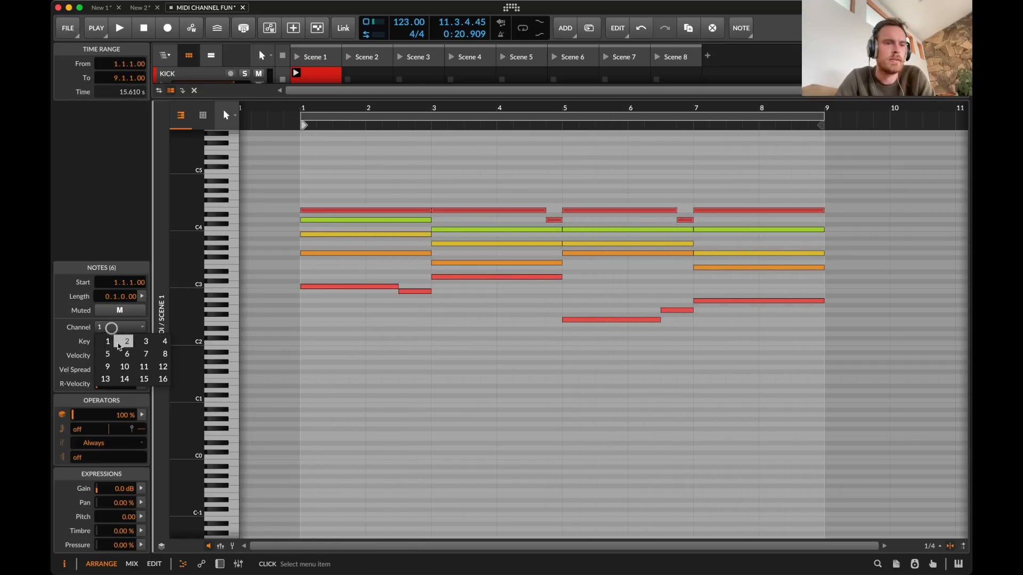
pyautogui.click(102, 355)
pyautogui.click(429, 333)
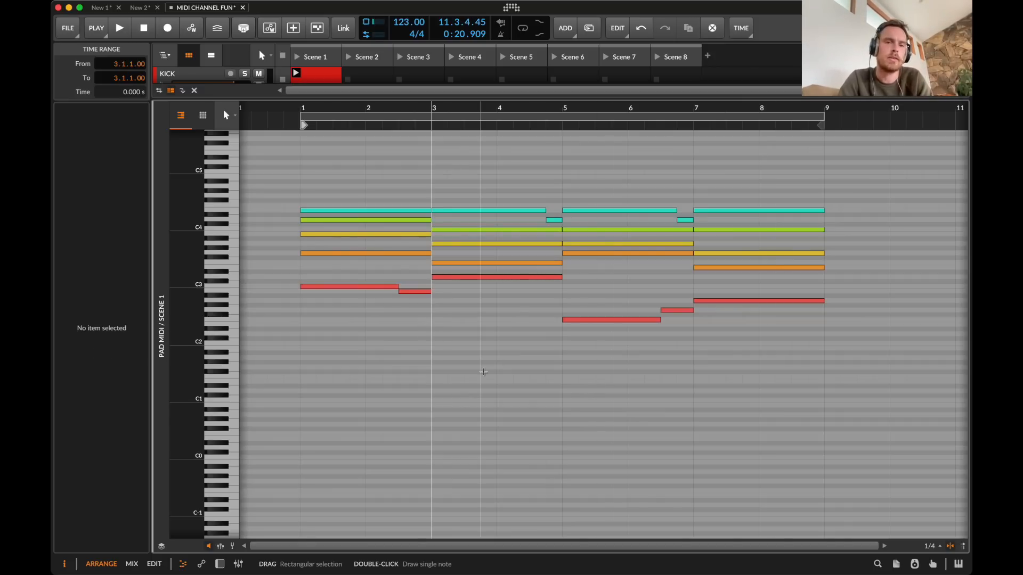
# - Set the Analog track's note input to receive from the PAD MIDI track
pyautogui.press('d')
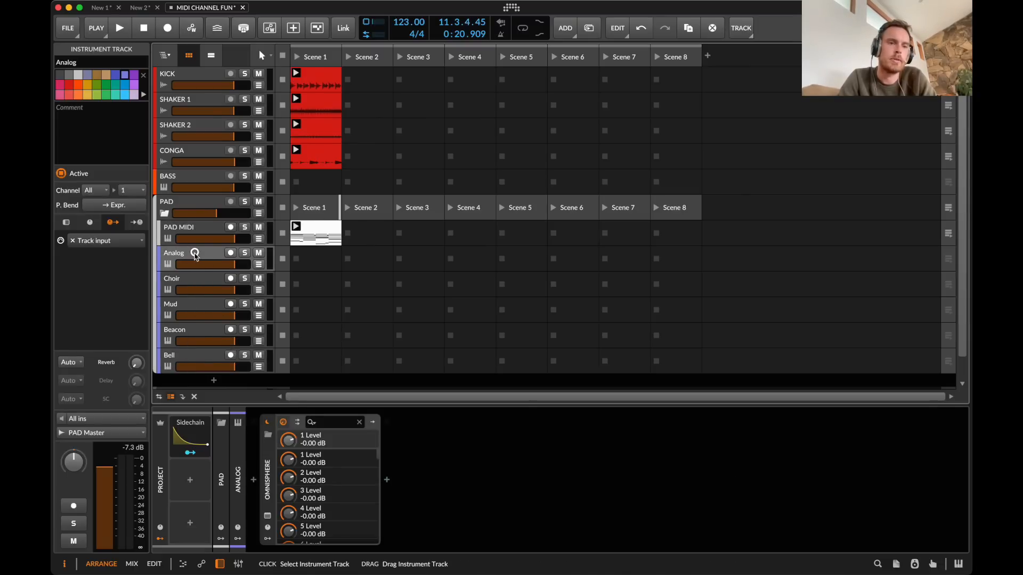
pyautogui.click(91, 419)
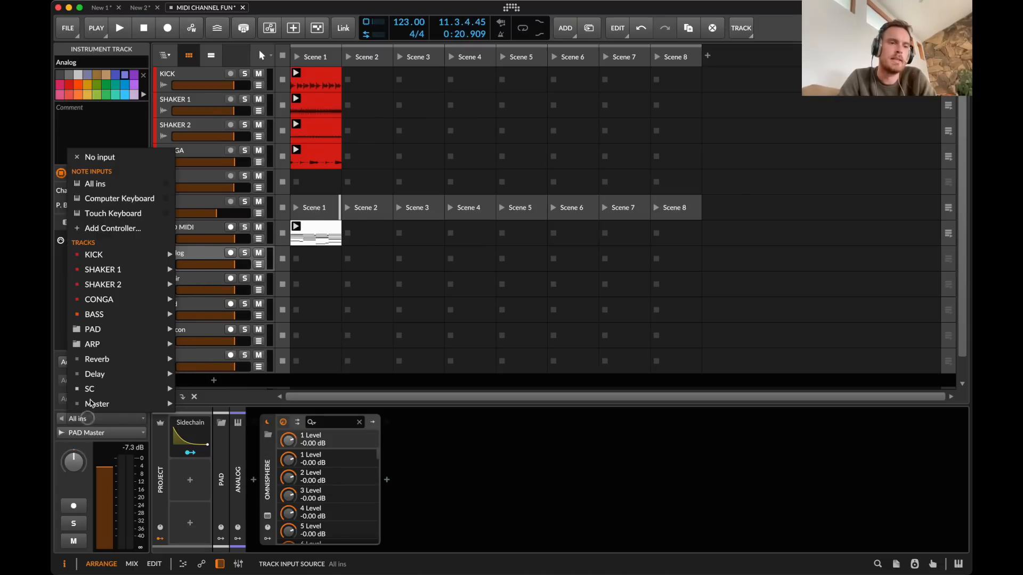
pyautogui.click(100, 432)
pyautogui.click(91, 419)
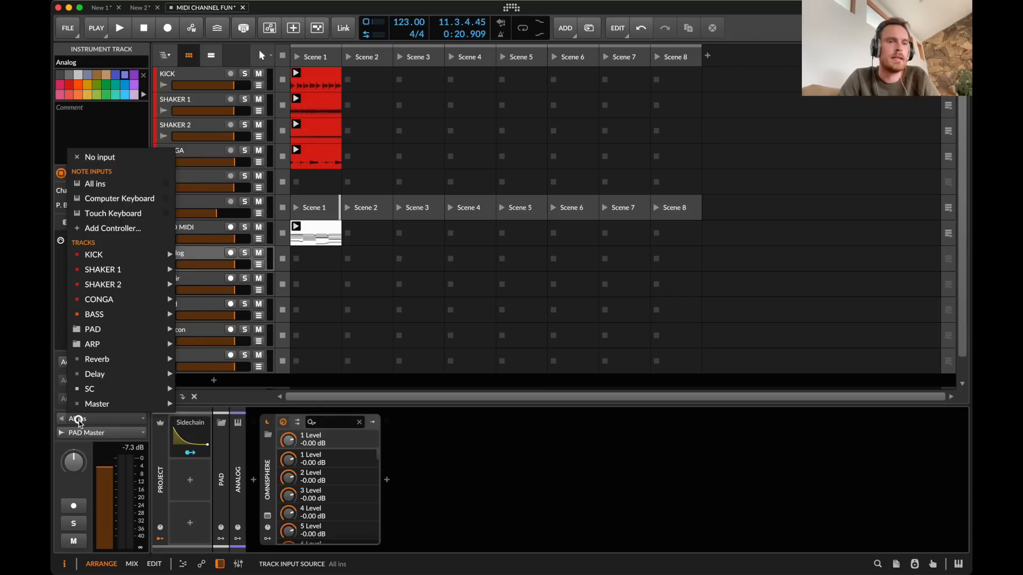
pyautogui.moveTo(107, 331)
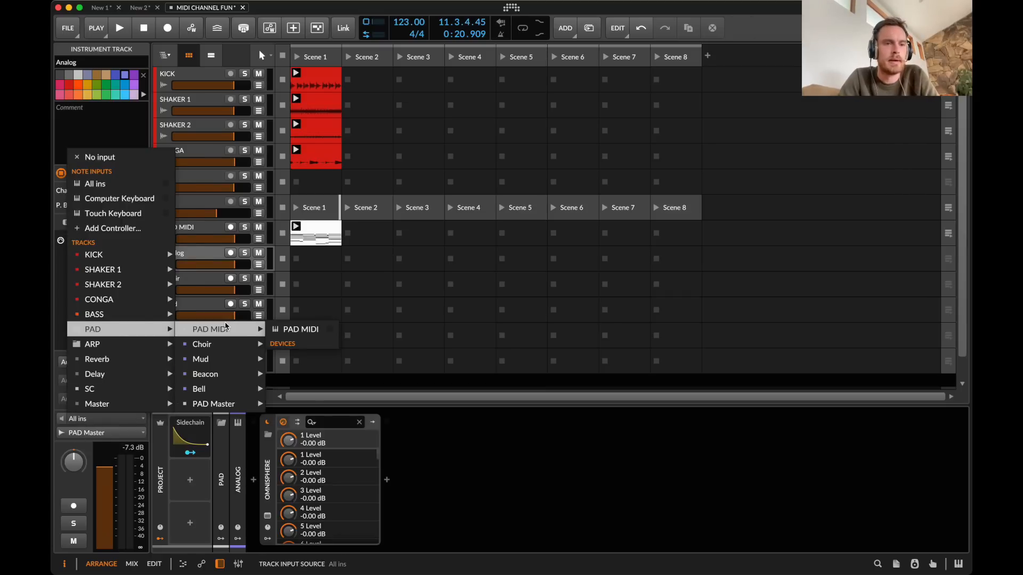
pyautogui.click(301, 329)
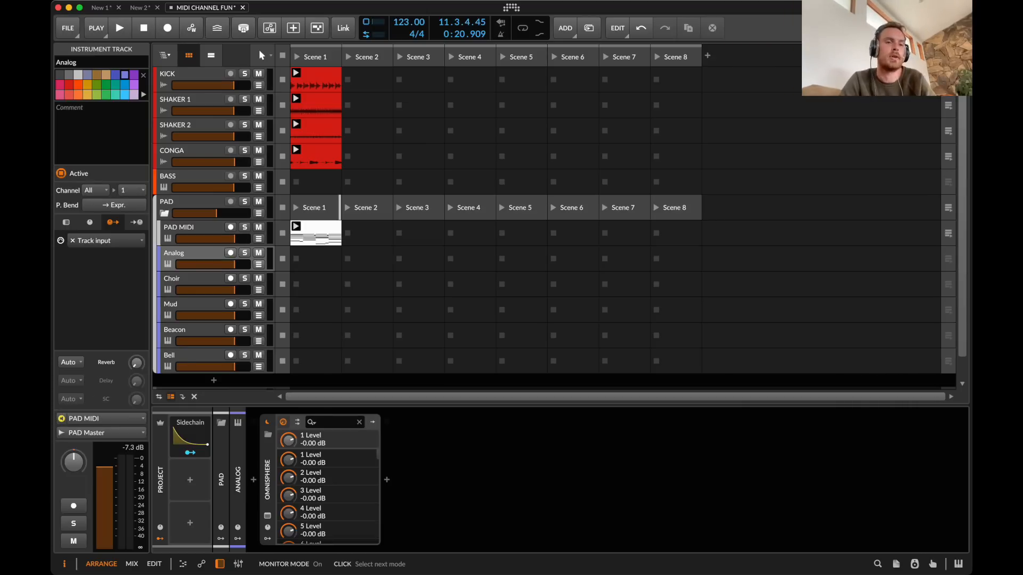
# - Play the project briefly and deactivate the outer Instrument Selector on the PAD MIDI track
pyautogui.press('space')
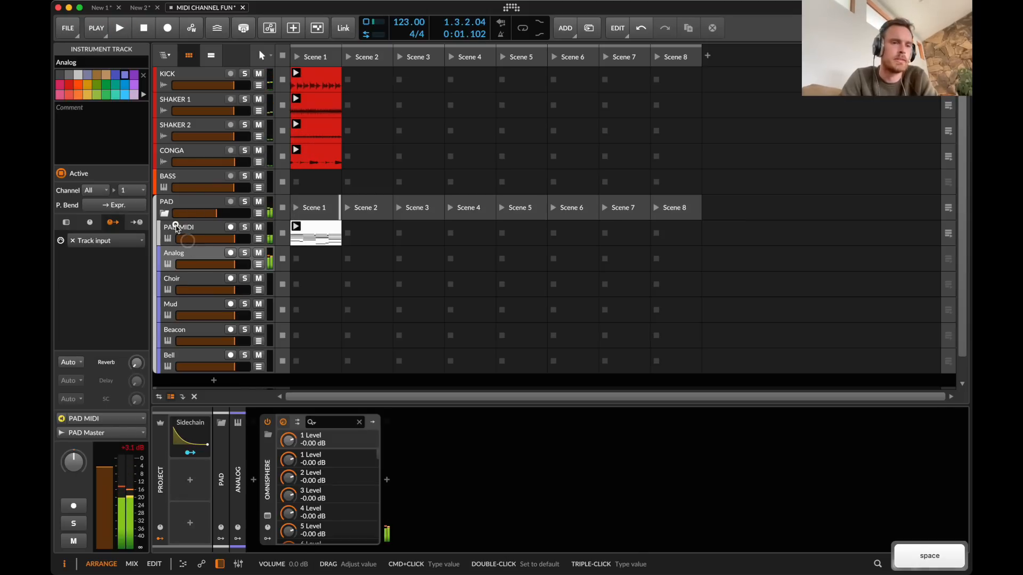
pyautogui.click(175, 228)
pyautogui.click(268, 474)
pyautogui.press('0')
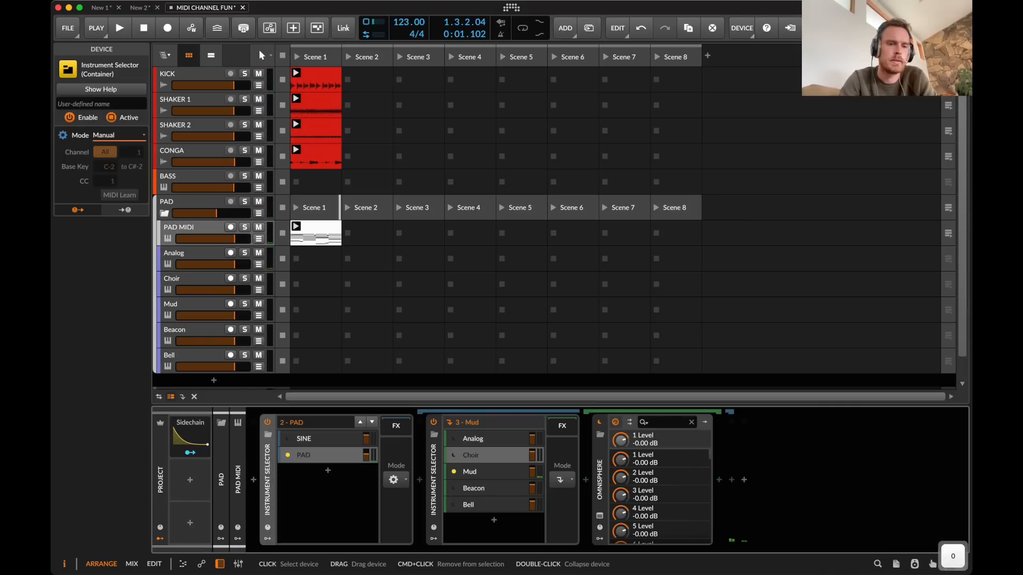
# - Play the project to check the Analog track's level, and review the note channel colours in the PAD MIDI clip
pyautogui.press('space')
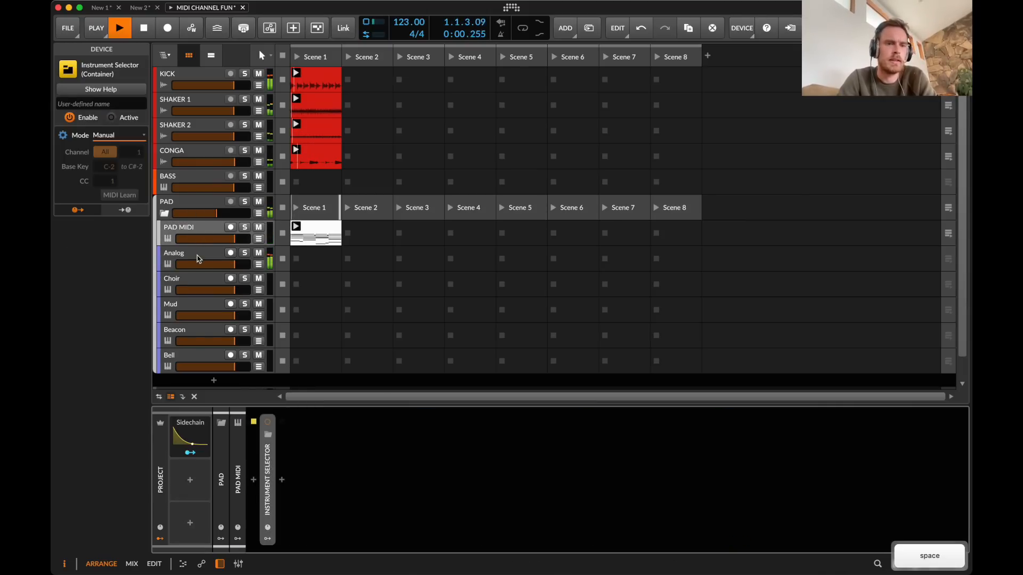
pyautogui.click(198, 260)
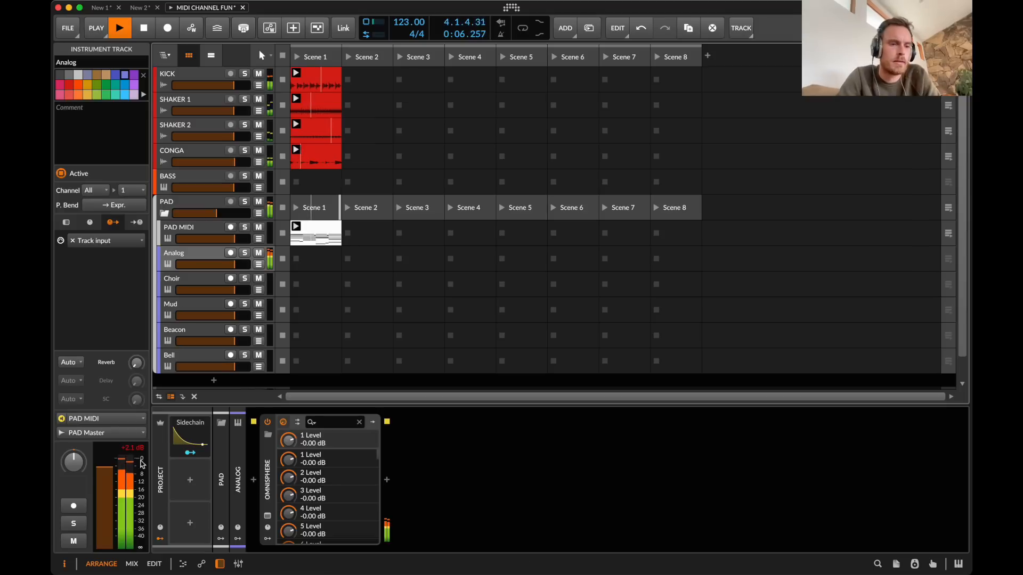
pyautogui.press('space')
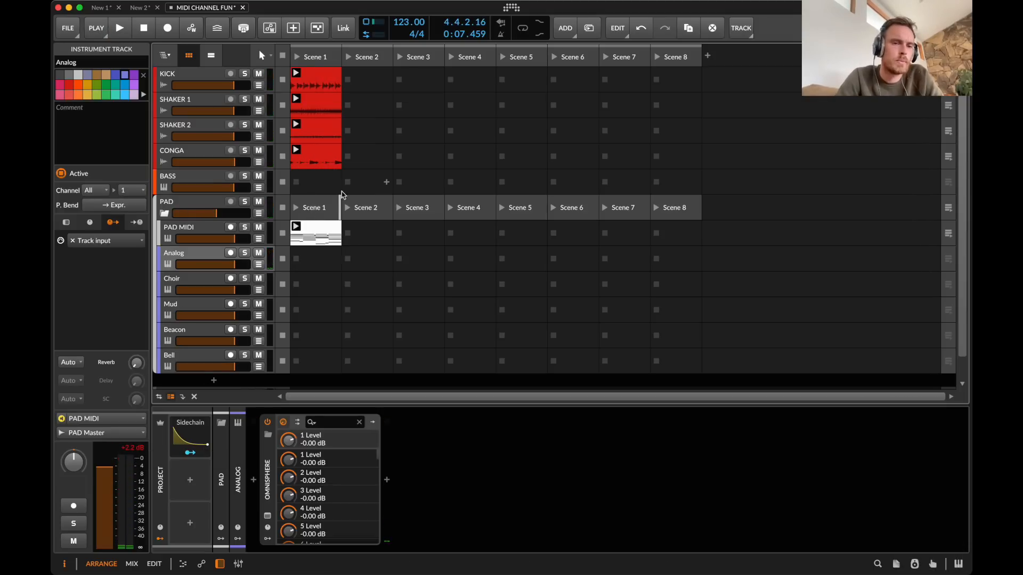
pyautogui.doubleClick(317, 234)
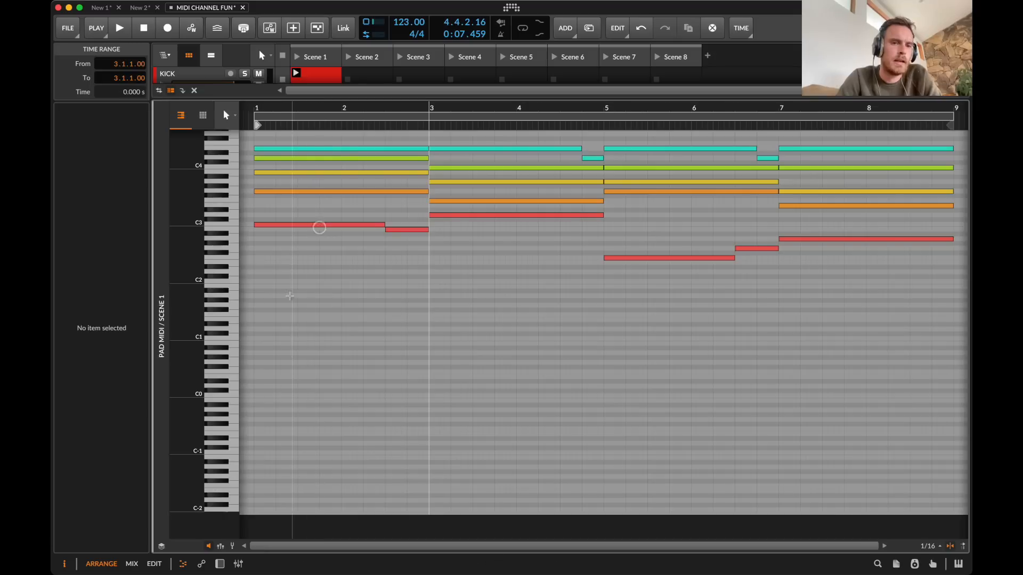
pyautogui.press('d')
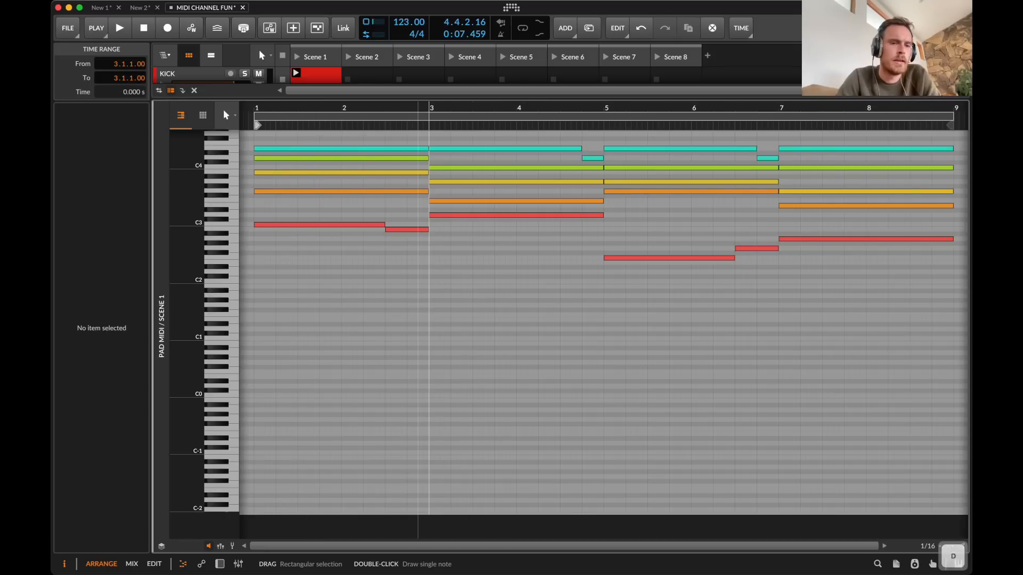
# - Limit the Analog track's accepted notes to MIDI channel 1 and play the project while viewing the PAD MIDI clip
pyautogui.click(200, 253)
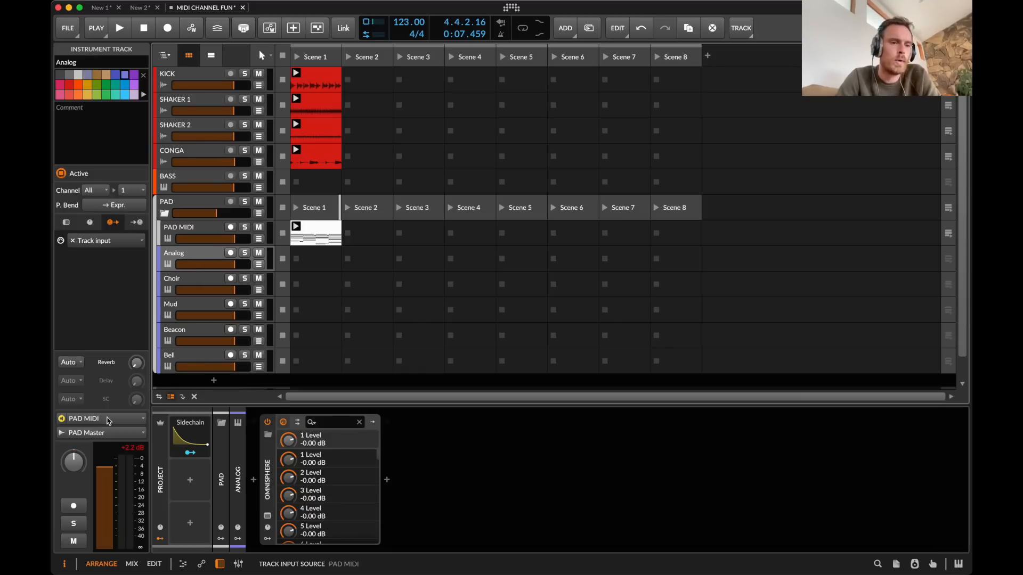
pyautogui.click(100, 190)
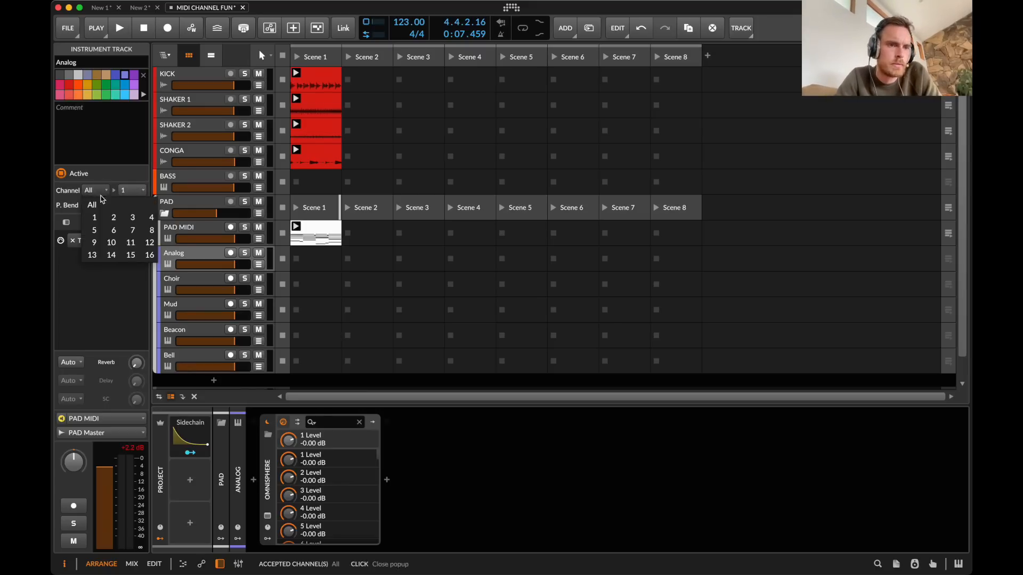
pyautogui.click(94, 216)
pyautogui.press('space')
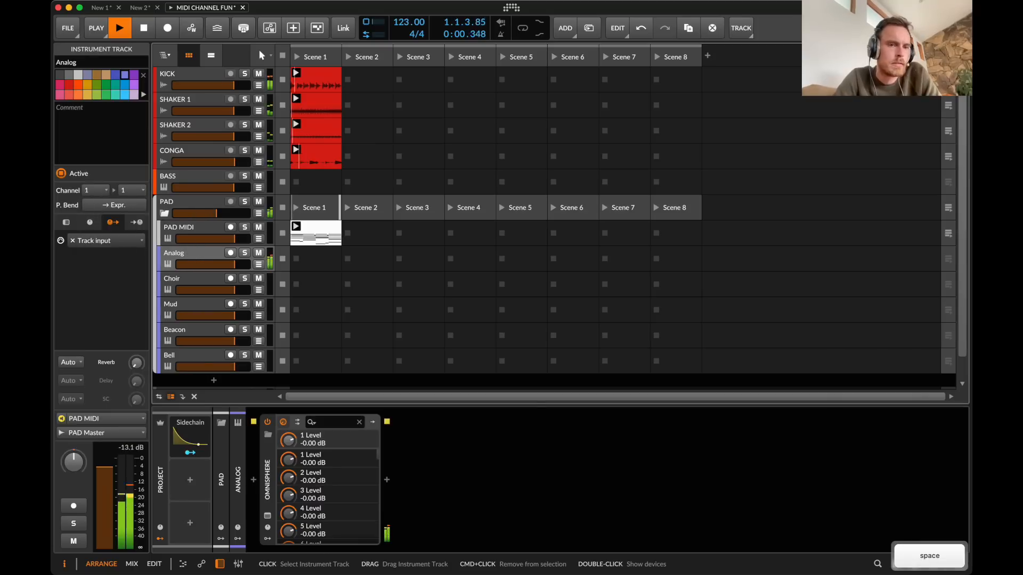
pyautogui.doubleClick(298, 241)
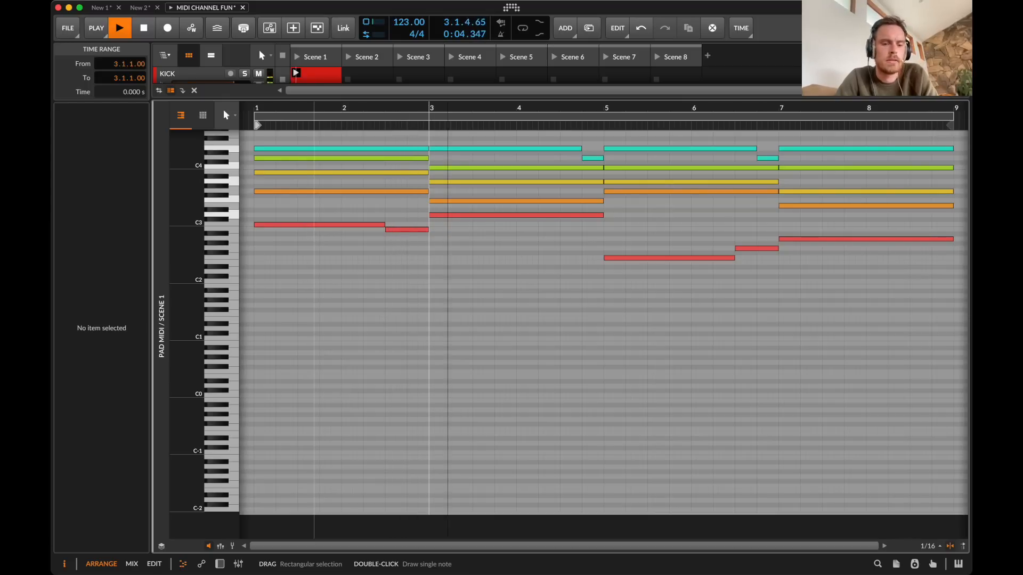
pyautogui.press('d')
pyautogui.press('space')
# - Route PAD MIDI into the Choir track, limit its accepted notes to MIDI channel 2, and play the project
pyautogui.click(201, 279)
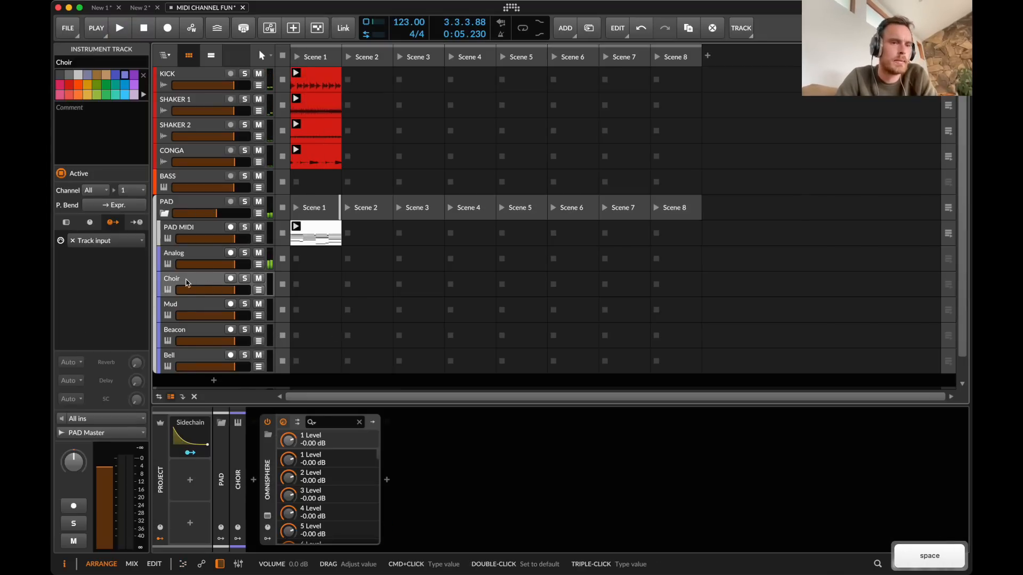
pyautogui.click(83, 424)
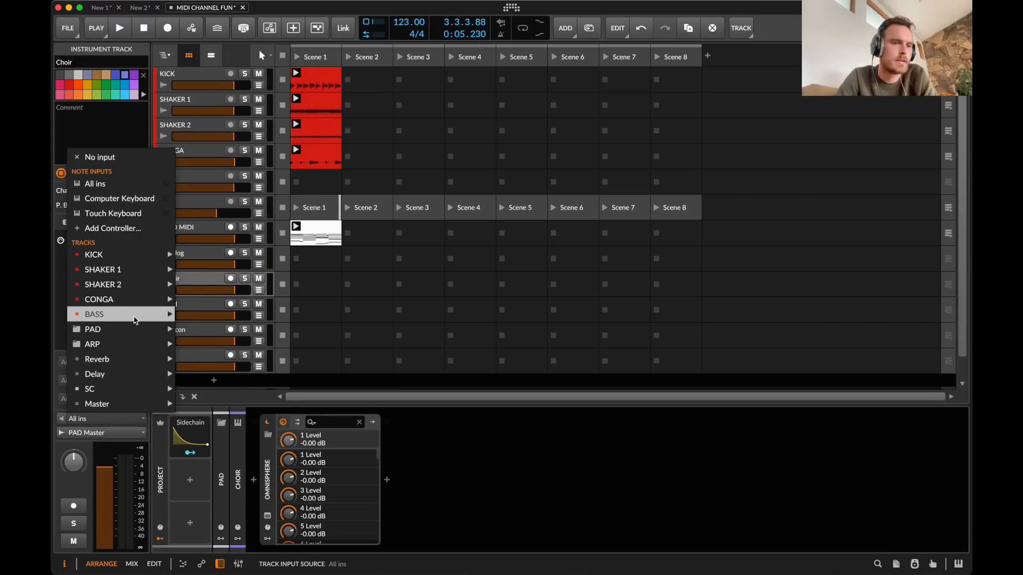
pyautogui.moveTo(160, 330)
pyautogui.click(272, 332)
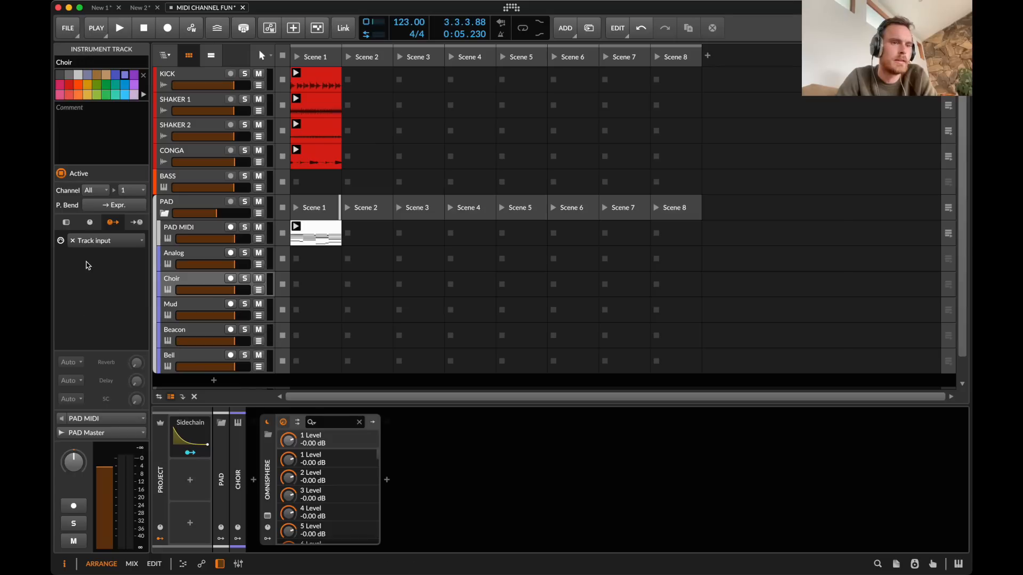
pyautogui.click(94, 190)
pyautogui.click(113, 218)
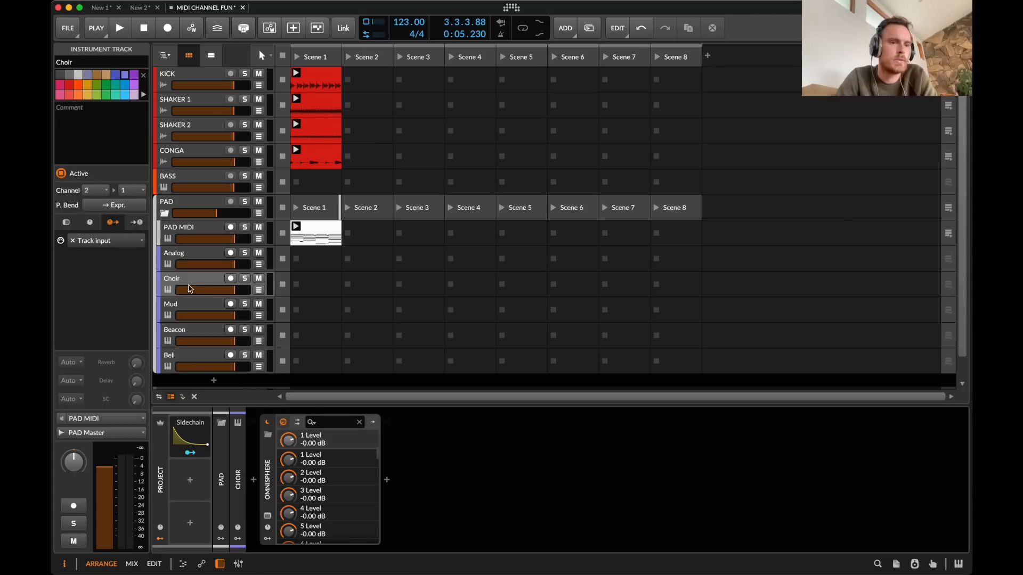
pyautogui.press('space')
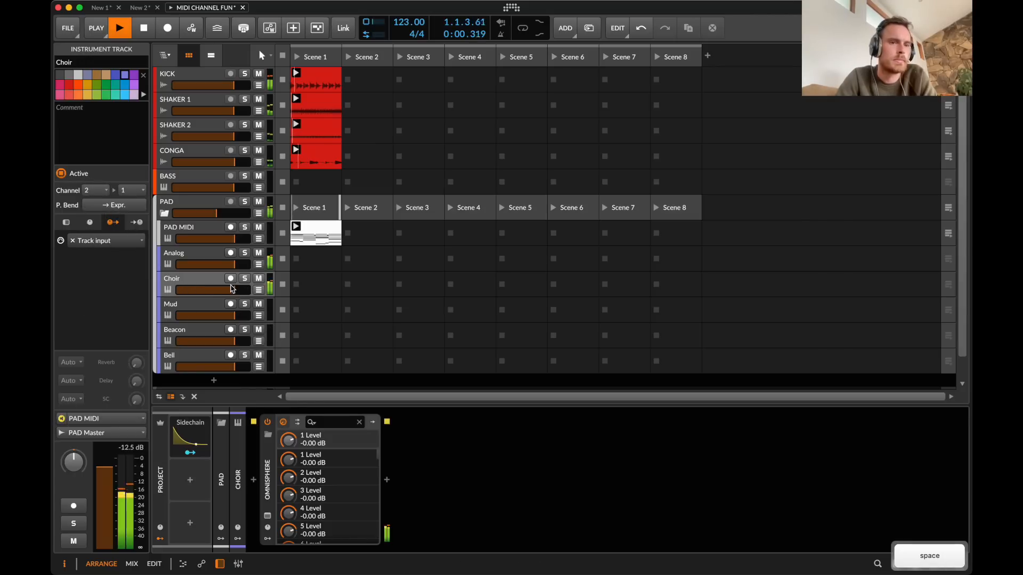
# - Route PAD MIDI into the Mud track, limit its accepted notes to MIDI channel 3, and play the project
pyautogui.click(198, 304)
pyautogui.press('space')
pyautogui.click(80, 418)
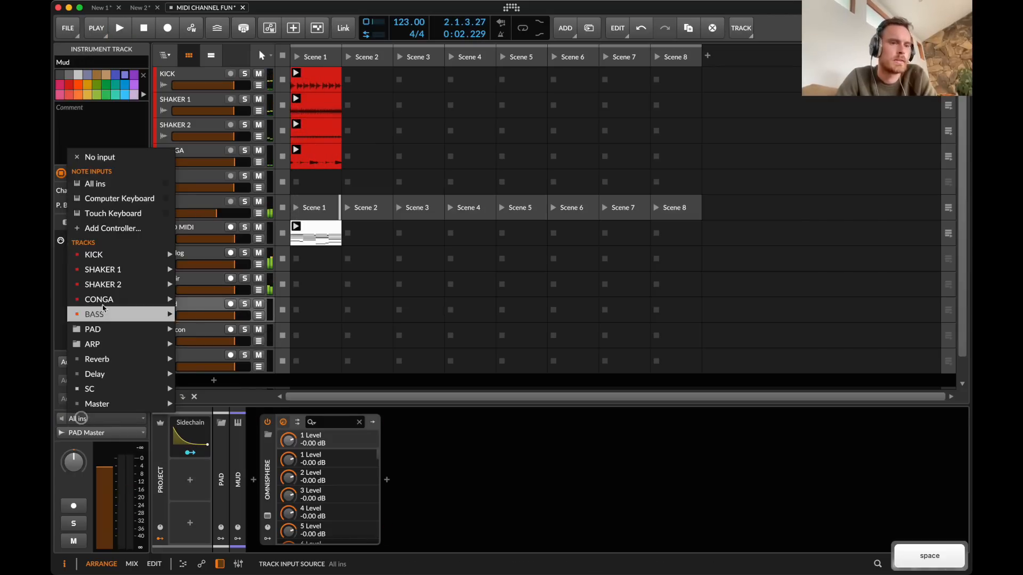
pyautogui.moveTo(160, 329)
pyautogui.moveTo(228, 331)
pyautogui.click(294, 330)
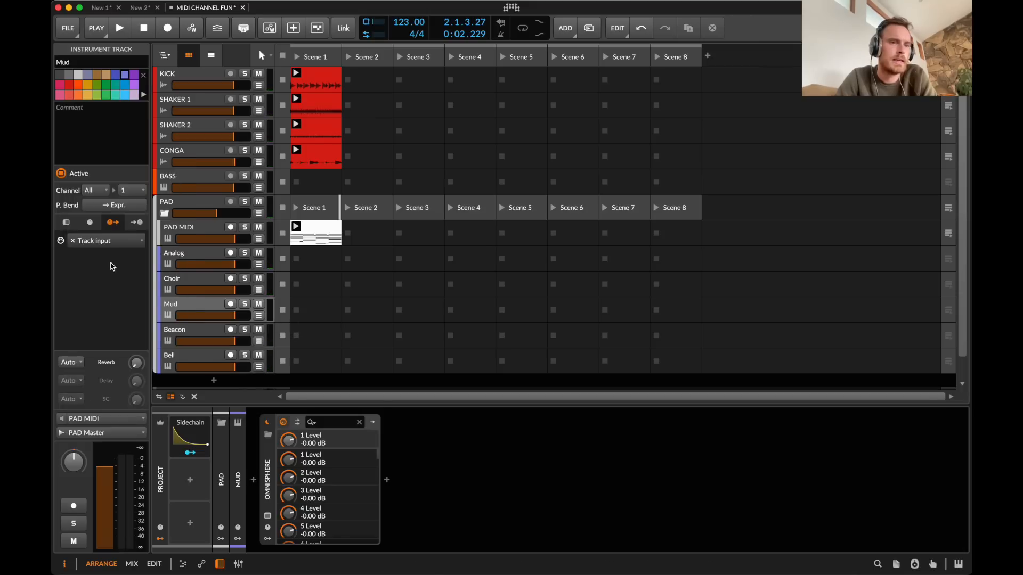
pyautogui.click(99, 194)
pyautogui.click(131, 219)
pyautogui.press('space')
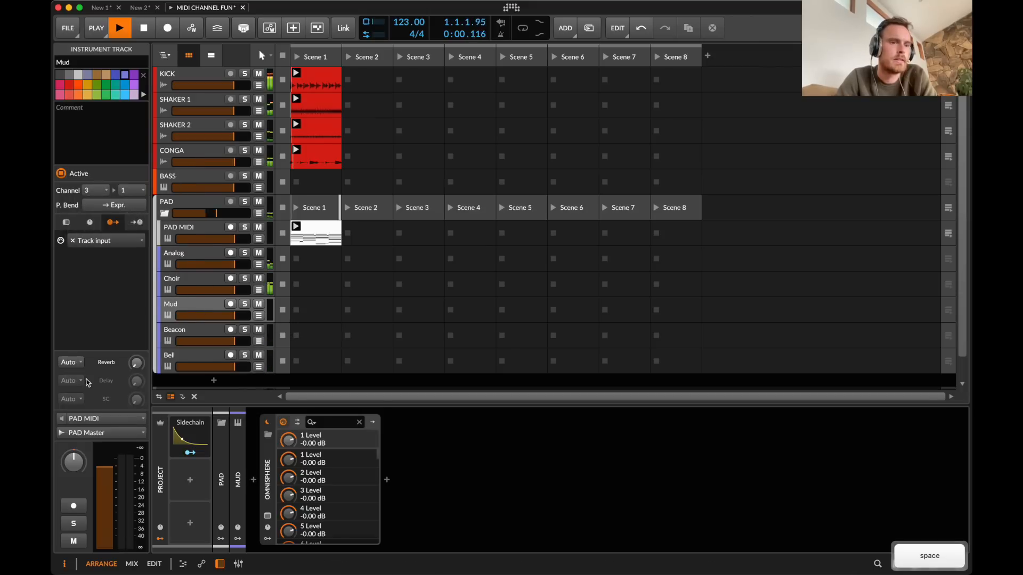
# - Route PAD MIDI into the Beacon track, limit its accepted notes to MIDI channel 4, and play the project
pyautogui.click(190, 330)
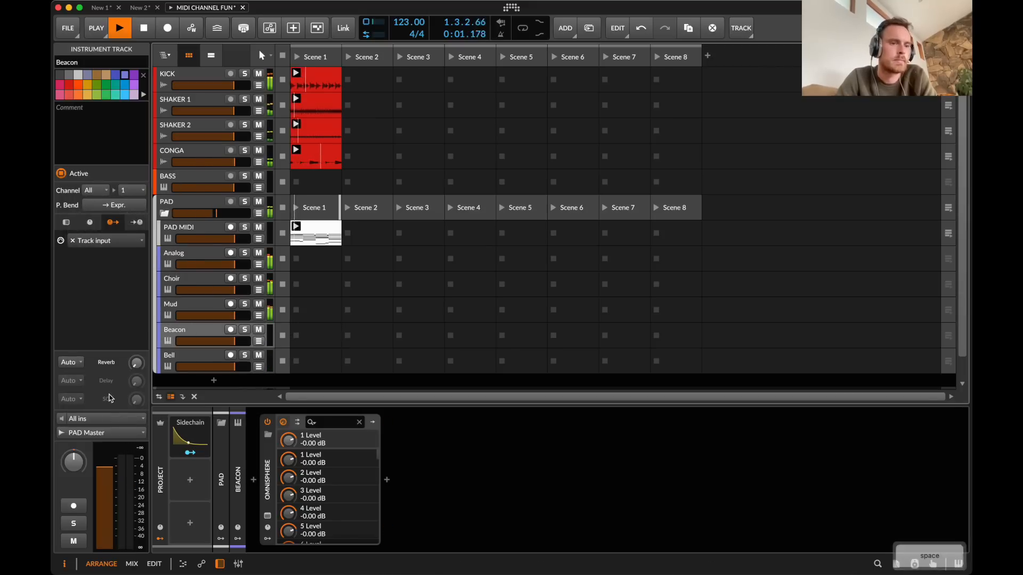
pyautogui.click(60, 422)
pyautogui.moveTo(159, 330)
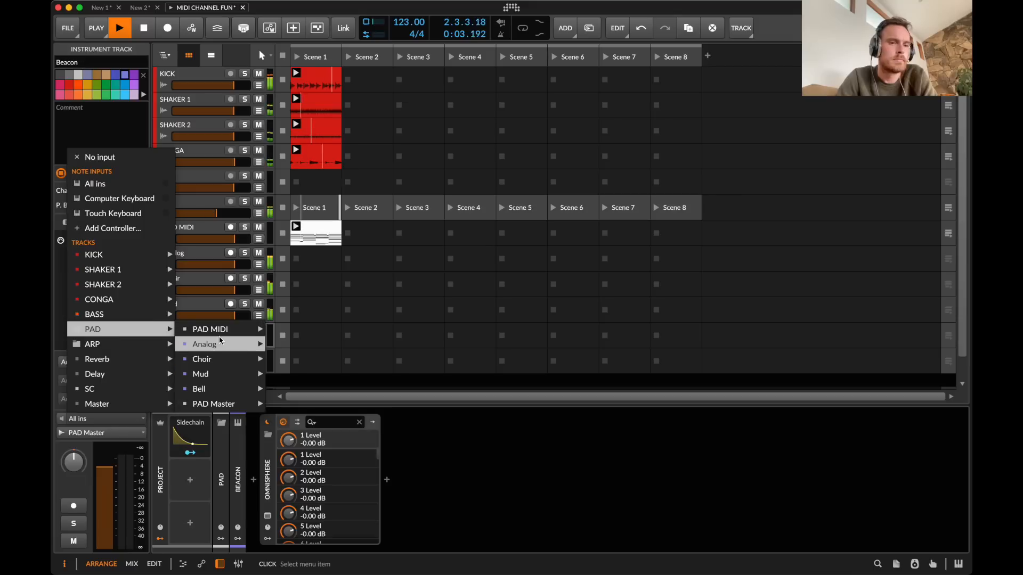
pyautogui.moveTo(229, 330)
pyautogui.click(283, 331)
pyautogui.press('space')
pyautogui.click(98, 187)
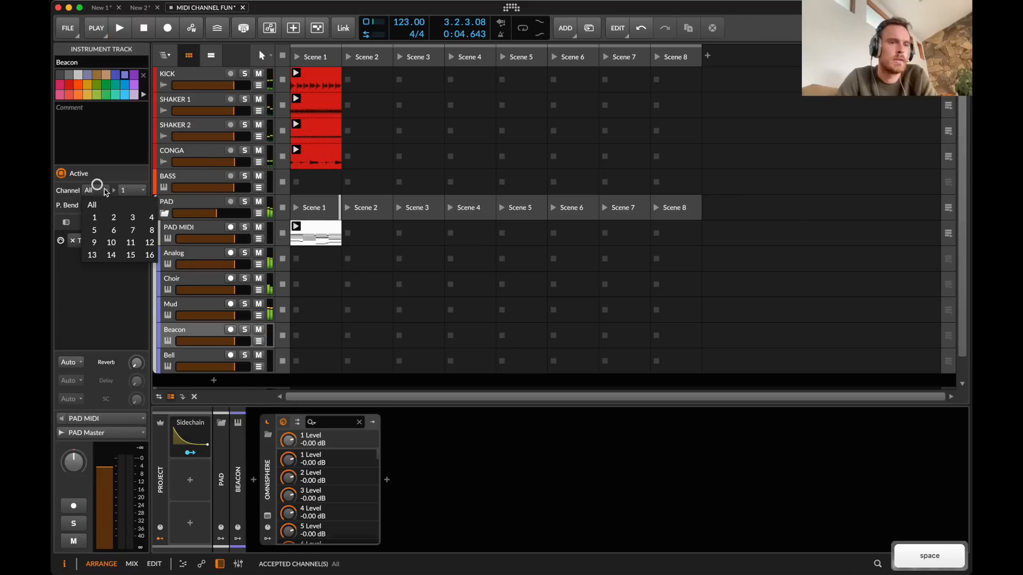
pyautogui.click(149, 219)
pyautogui.click(68, 422)
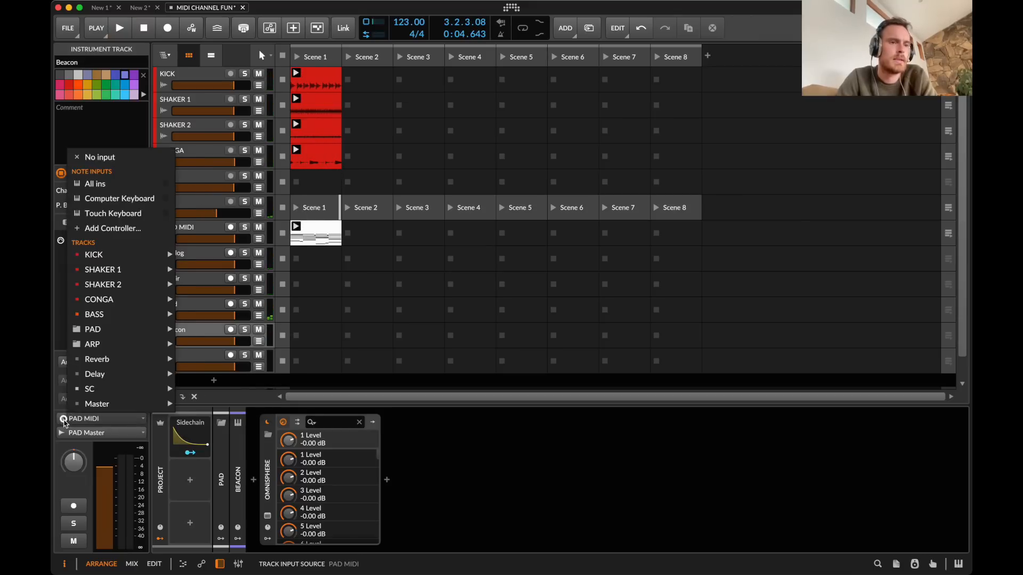
pyautogui.press('space')
# - Stop playback, route PAD MIDI into the Bell track, and limit its accepted notes to MIDI channel 5
pyautogui.click(196, 352)
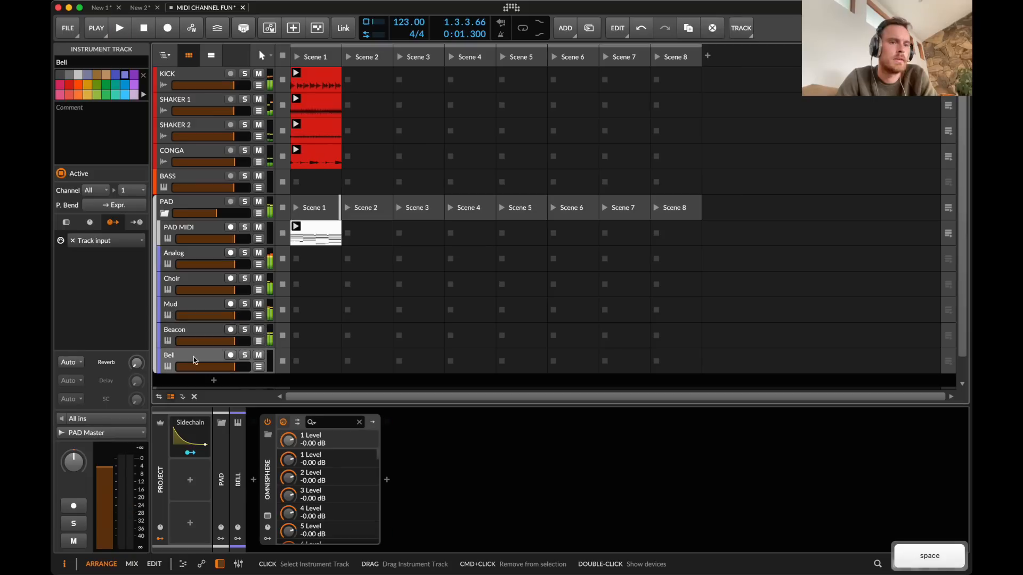
pyautogui.press('space')
pyautogui.click(95, 423)
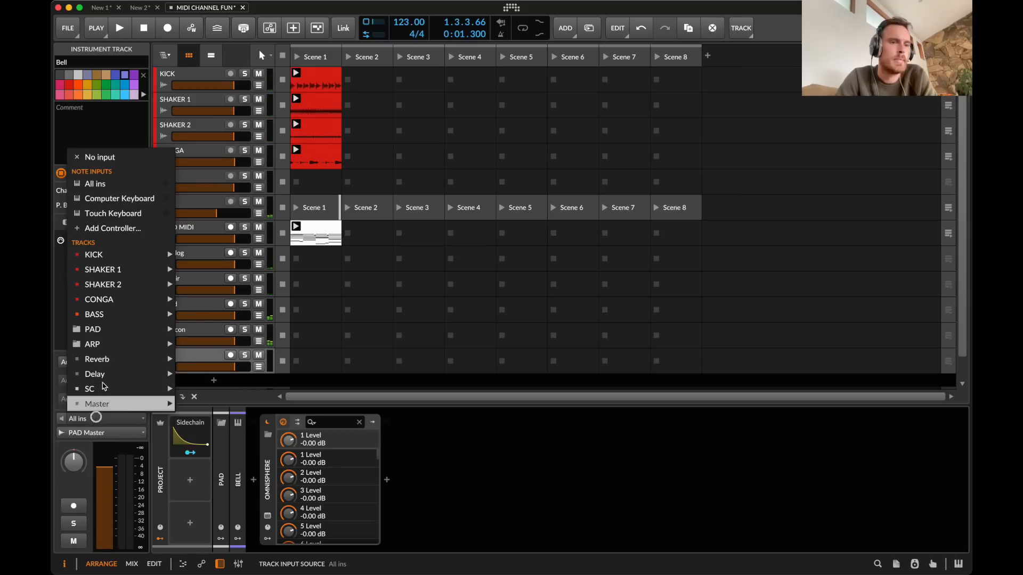
pyautogui.click(286, 328)
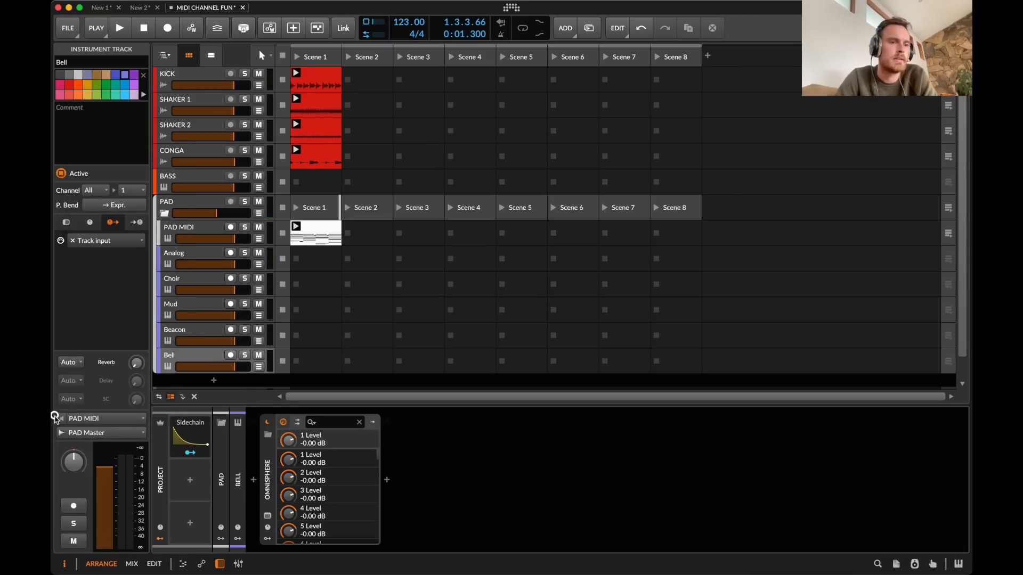
pyautogui.click(94, 191)
pyautogui.click(98, 227)
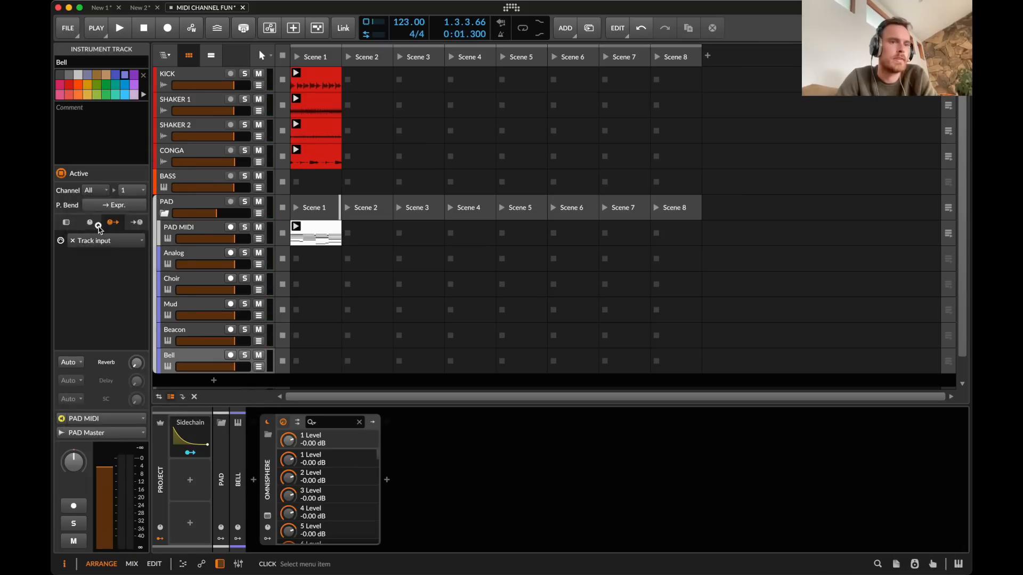
# - Play the project with all five pad instruments and follow the coloured voices in the PAD MIDI clip
pyautogui.click(174, 329)
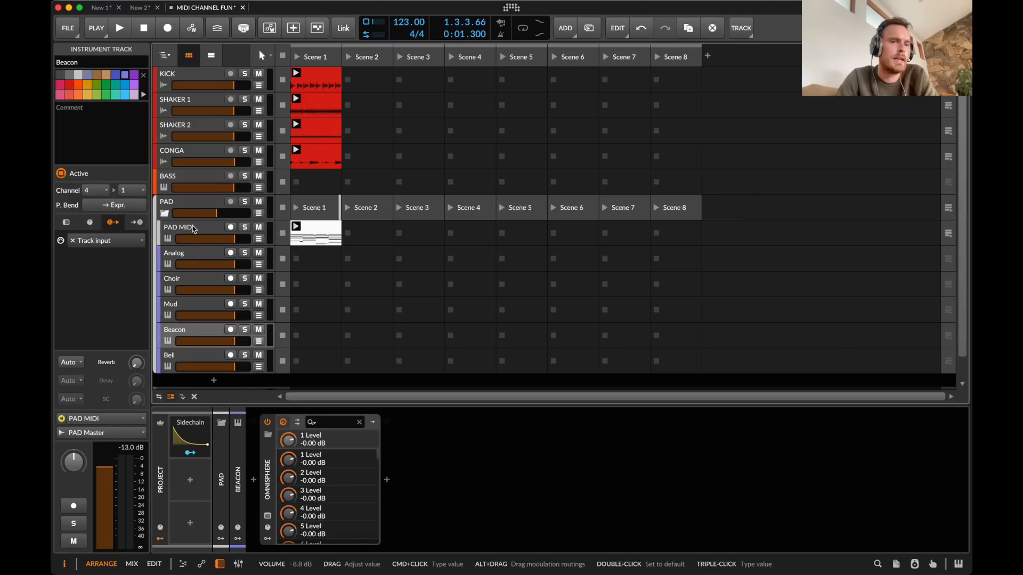
pyautogui.press('space')
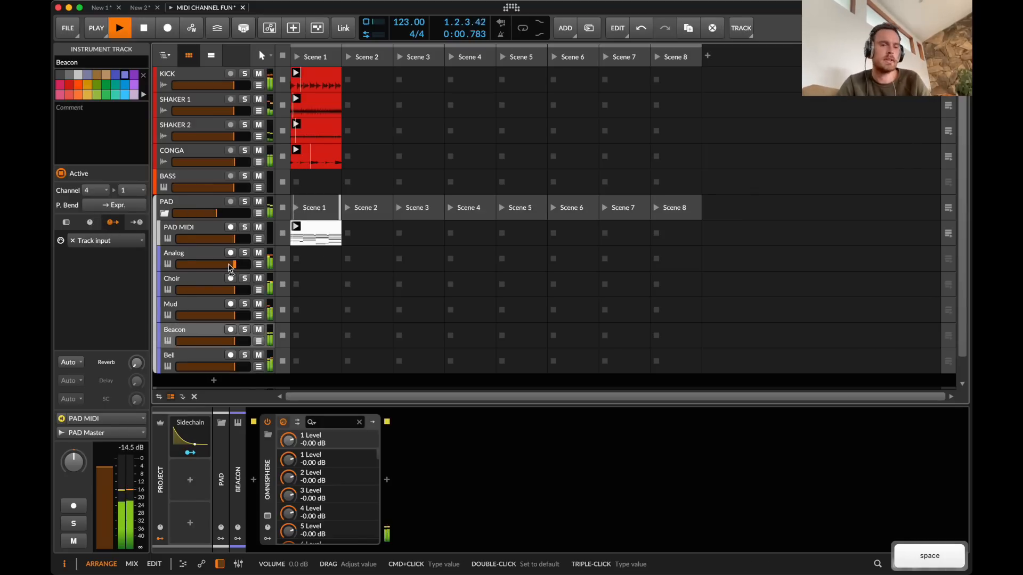
pyautogui.doubleClick(310, 239)
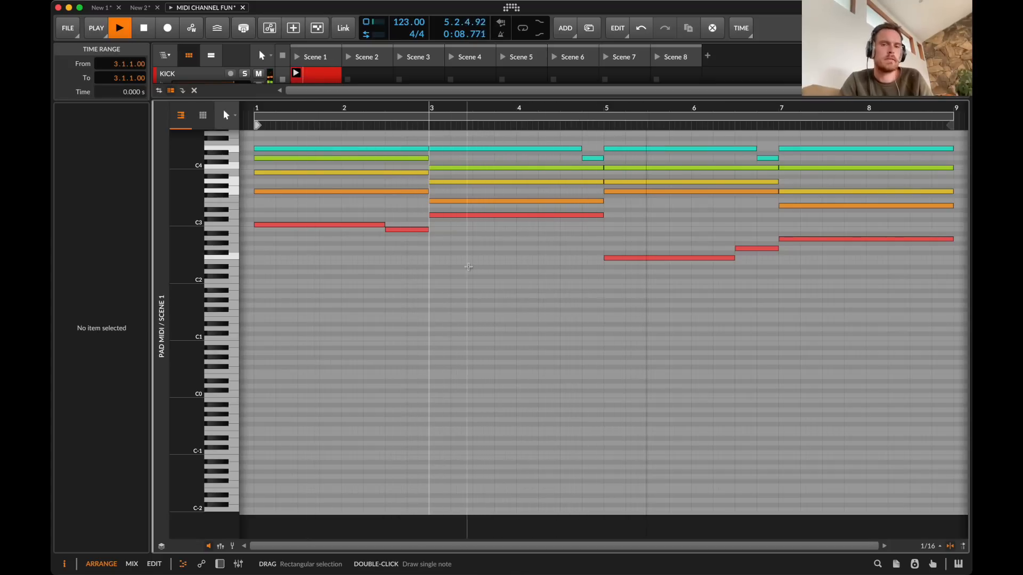
pyautogui.click(468, 267)
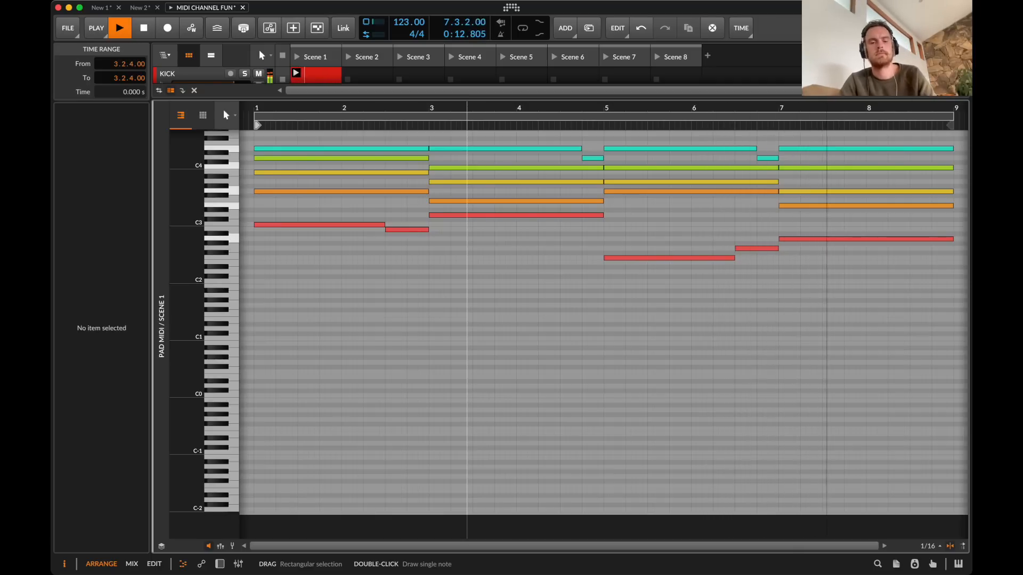
pyautogui.press('d')
pyautogui.press('space')
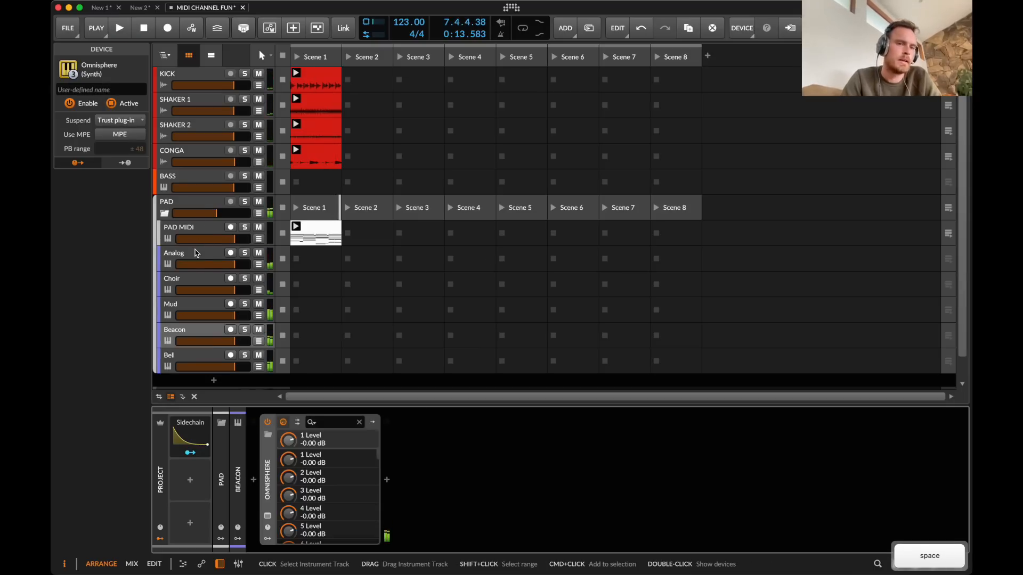
pyautogui.press('e')
pyautogui.press('d')
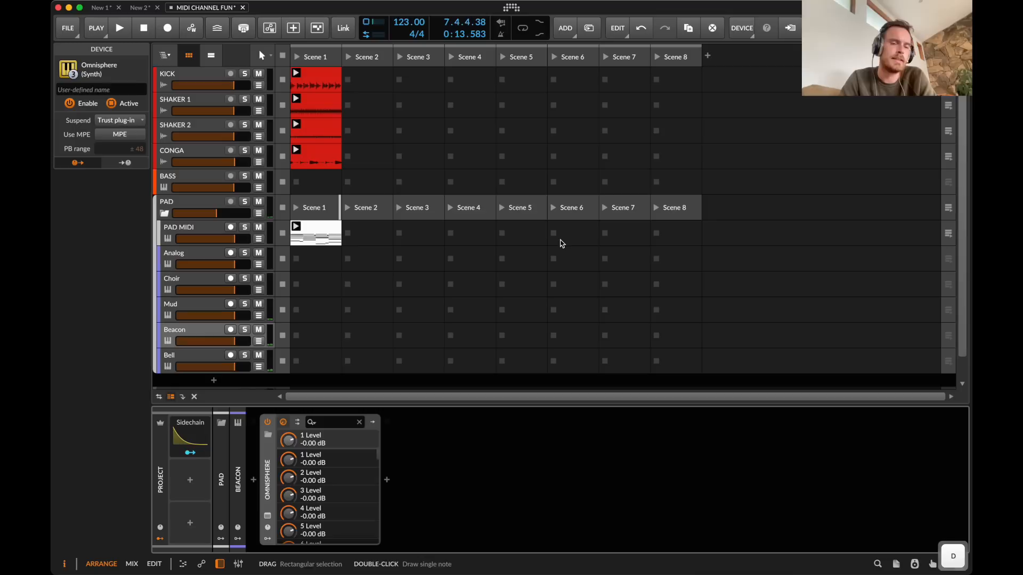
# - Insert a Note Transpose device before Omnisphere on the Analog track, set its octave shift to -1, and play the project briefly
pyautogui.doubleClick(179, 253)
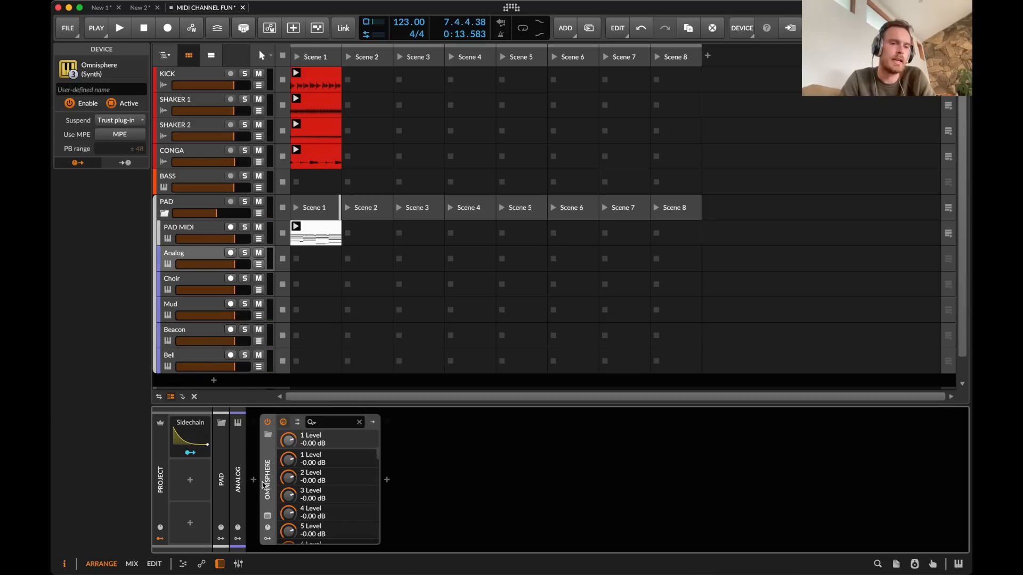
pyautogui.click(253, 480)
pyautogui.write('not')
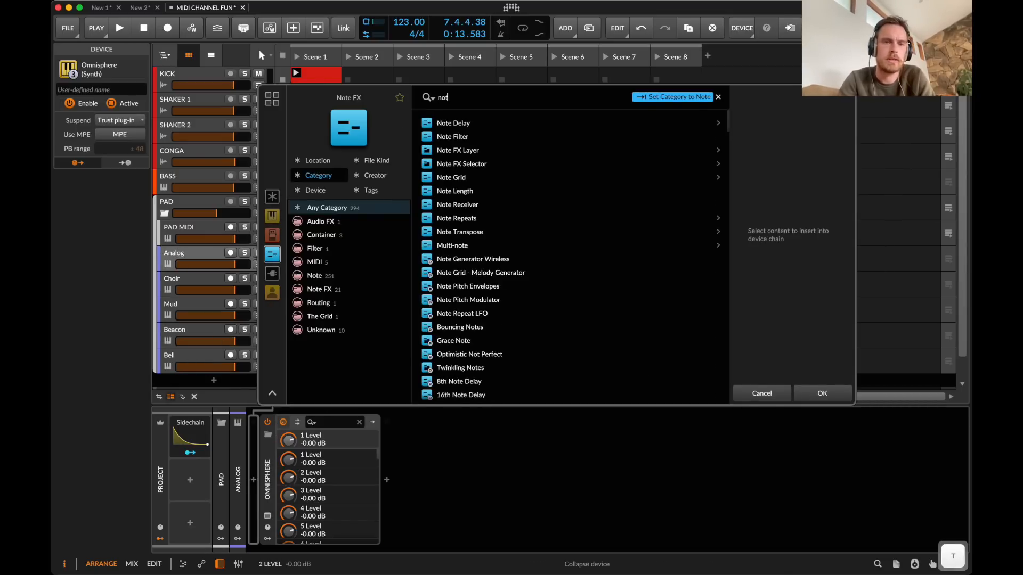
pyautogui.write('e ')
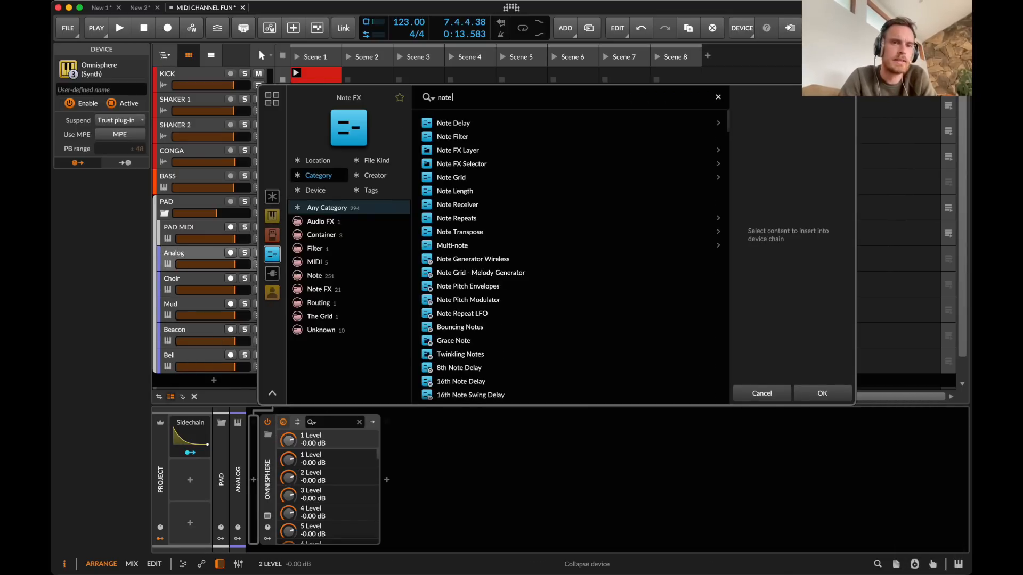
pyautogui.write('tr')
pyautogui.press('Down')
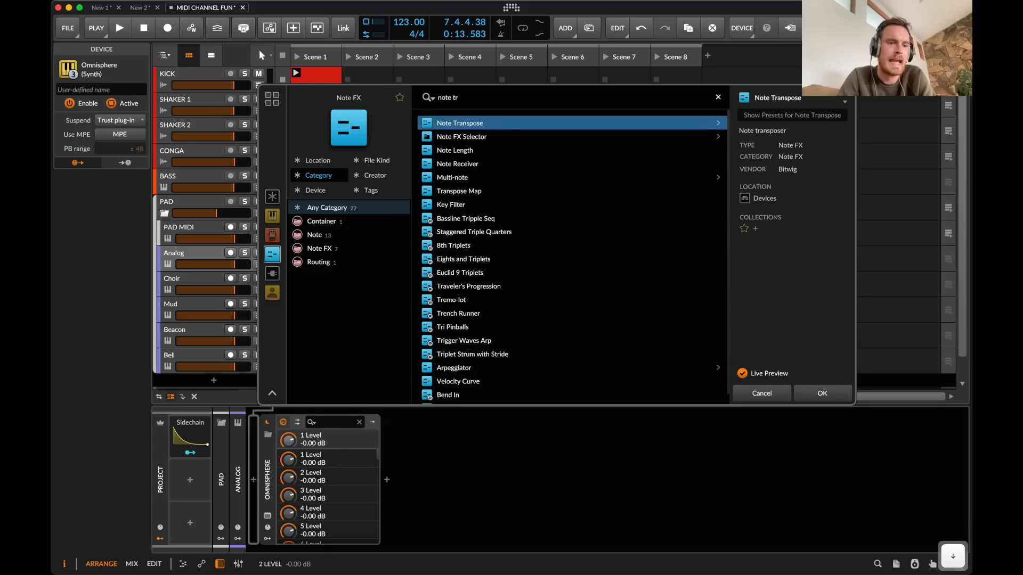
pyautogui.press('Return')
pyautogui.click(311, 469)
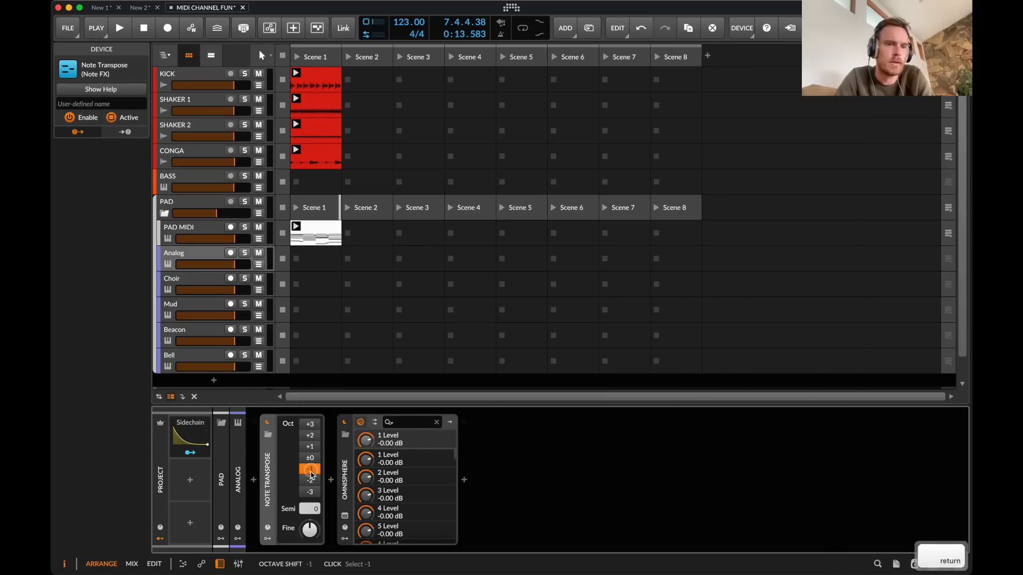
pyautogui.press('space')
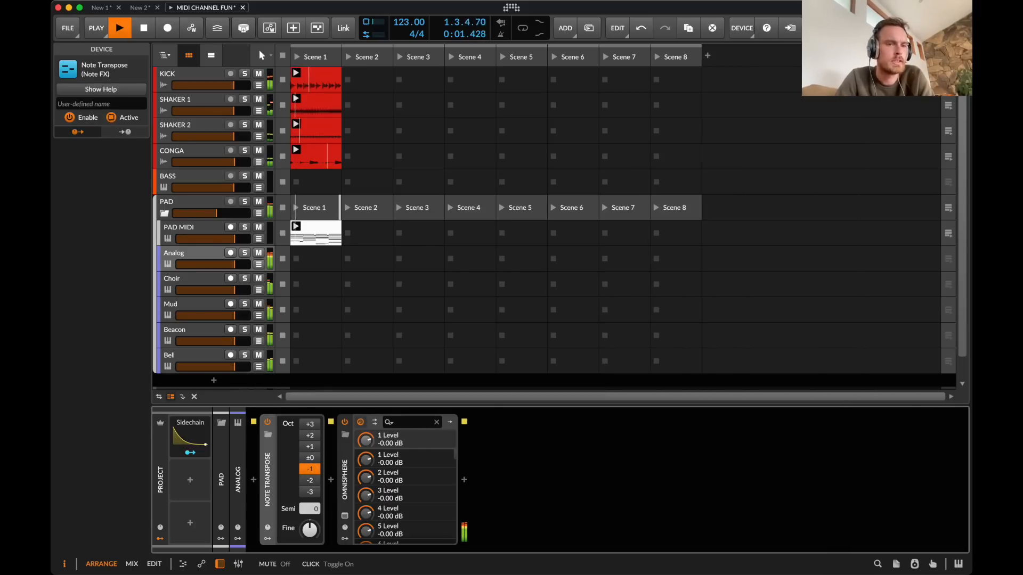
pyautogui.press('space')
# - Audition the Choir track and the Mud track in solo, one after the other
pyautogui.click(244, 279)
pyautogui.press('space')
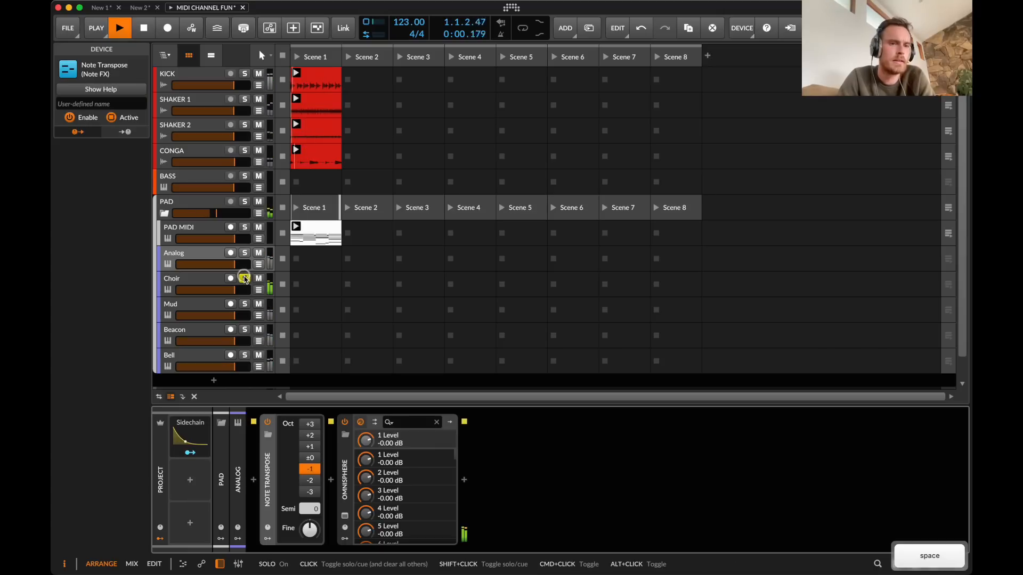
pyautogui.press('space')
pyautogui.click(245, 305)
pyautogui.press('space')
# - Transfer the Analog track's Note Transpose device onto the Mud track and play the project while viewing the PAD MIDI clip
pyautogui.click(201, 302)
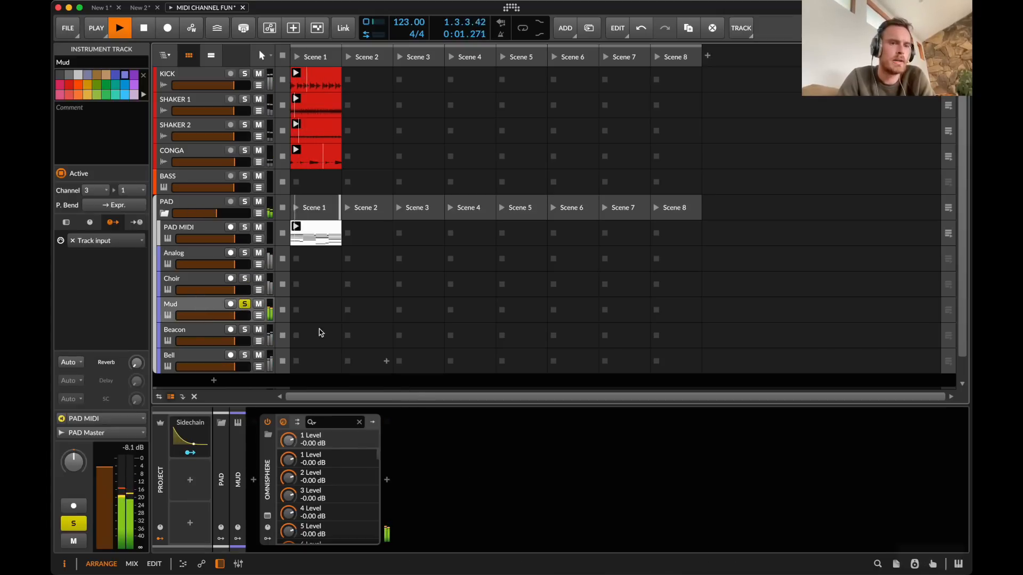
pyautogui.click(189, 254)
pyautogui.moveTo(267, 457); pyautogui.dragTo(203, 298)
pyautogui.press('space')
pyautogui.doubleClick(319, 226)
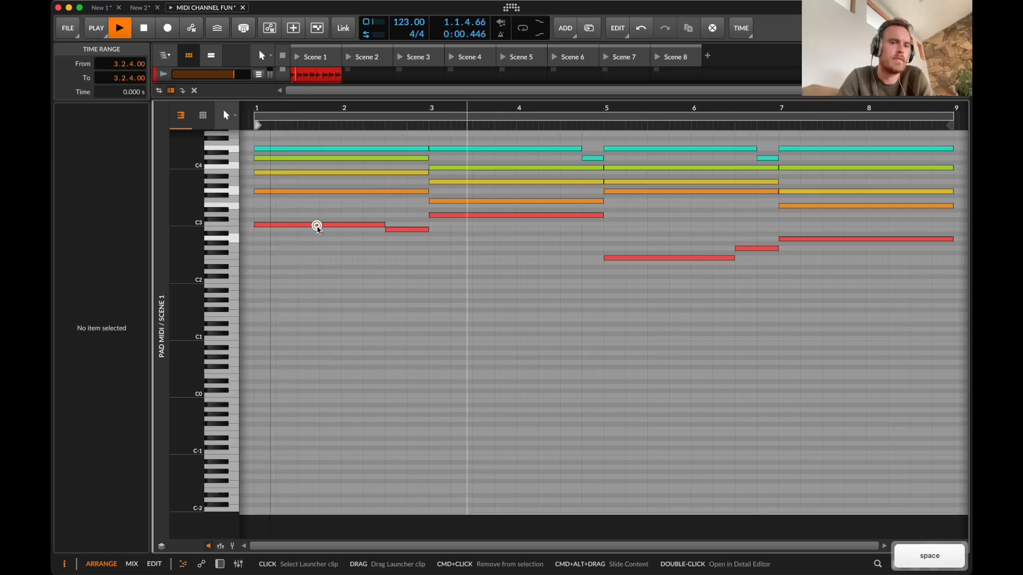
# - Play the project with the PAD group in solo and view the Analog track's devices
pyautogui.press('d')
pyautogui.moveTo(401, 477); pyautogui.dragTo(256, 469)
pyautogui.press('space')
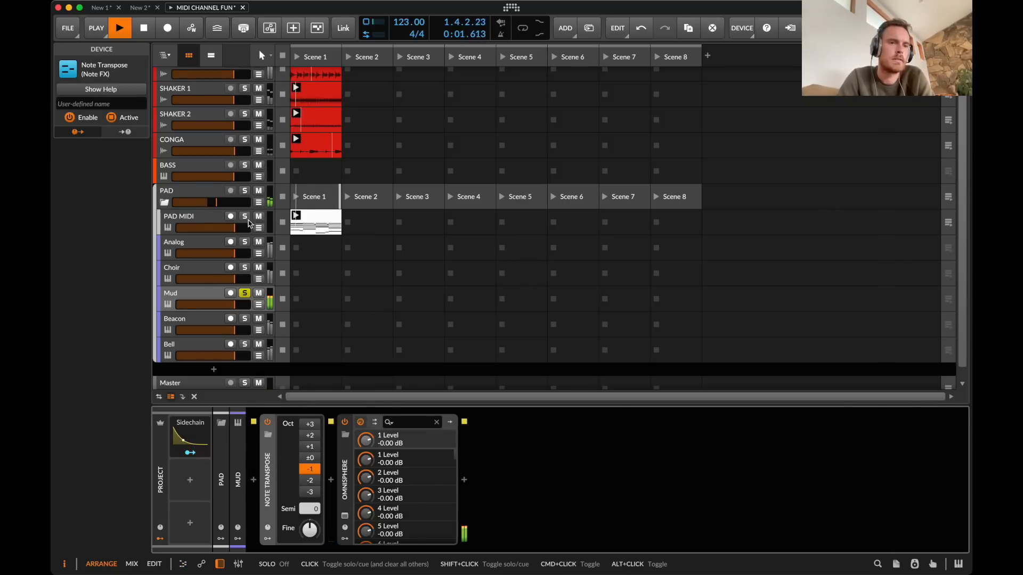
pyautogui.click(244, 191)
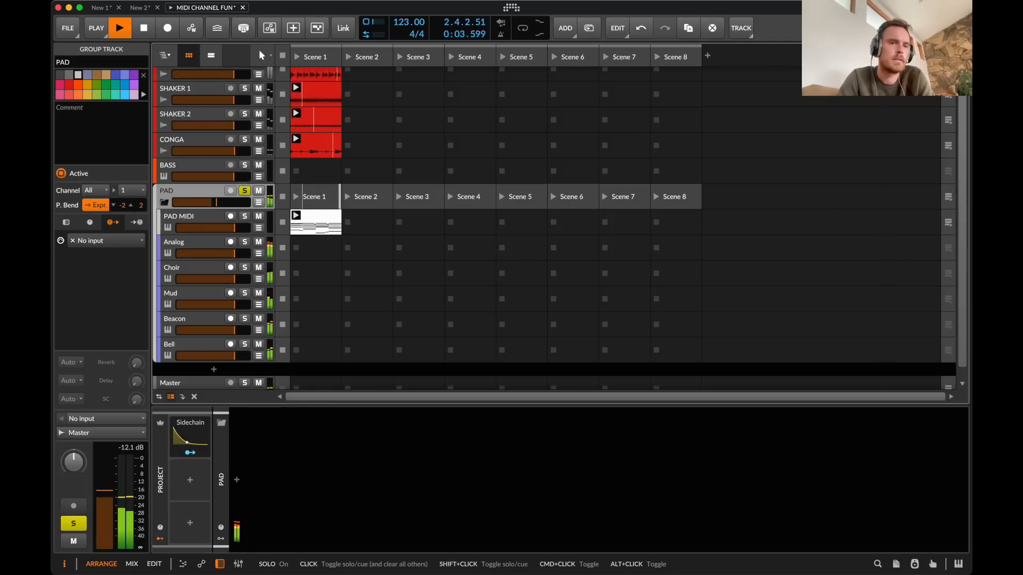
pyautogui.click(202, 243)
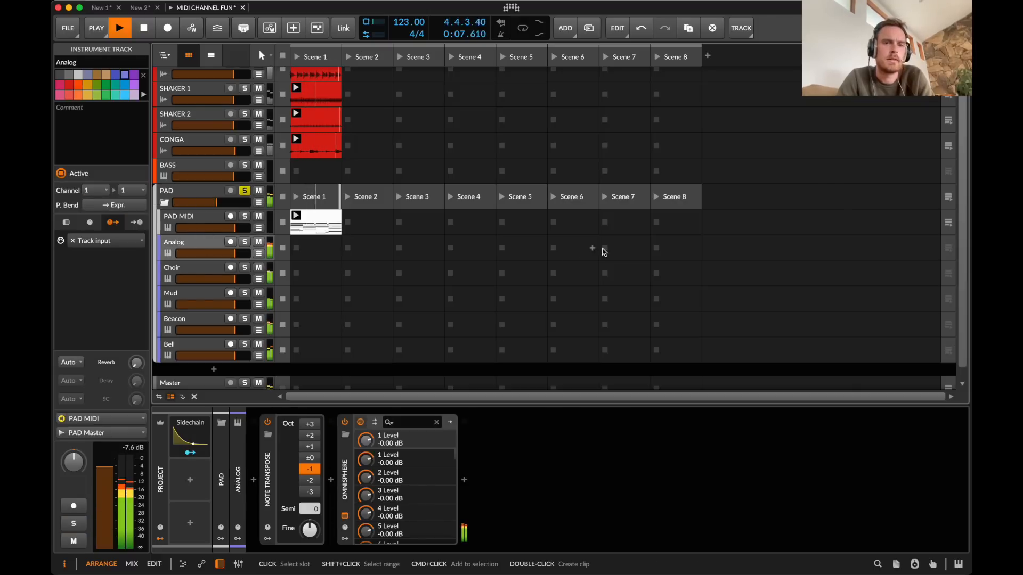
pyautogui.press('space')
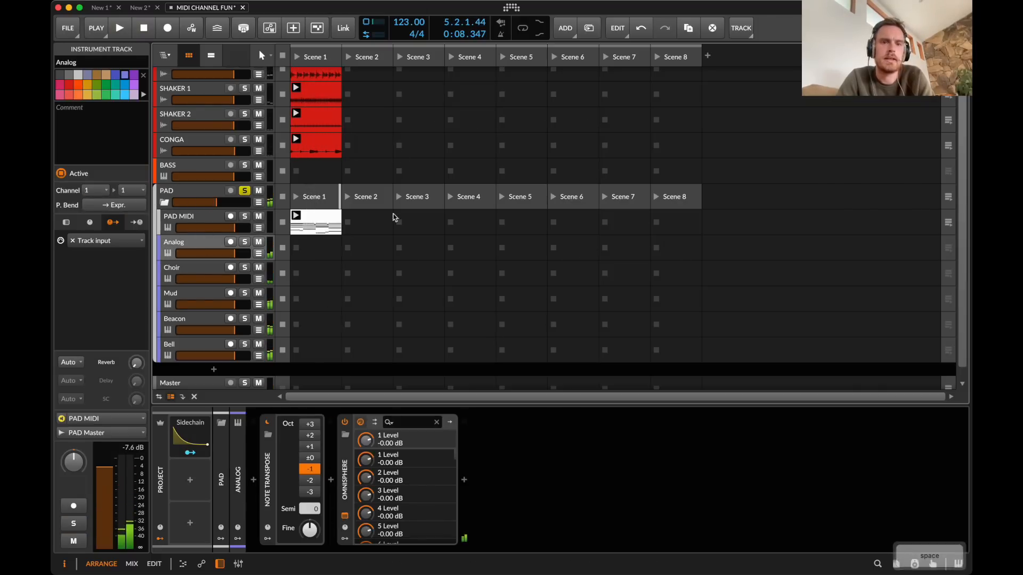
# - Play the project, take the PAD group out of solo, and lower the volumes of the five pad instrument tracks
pyautogui.hotkey('ctrl', 'a')
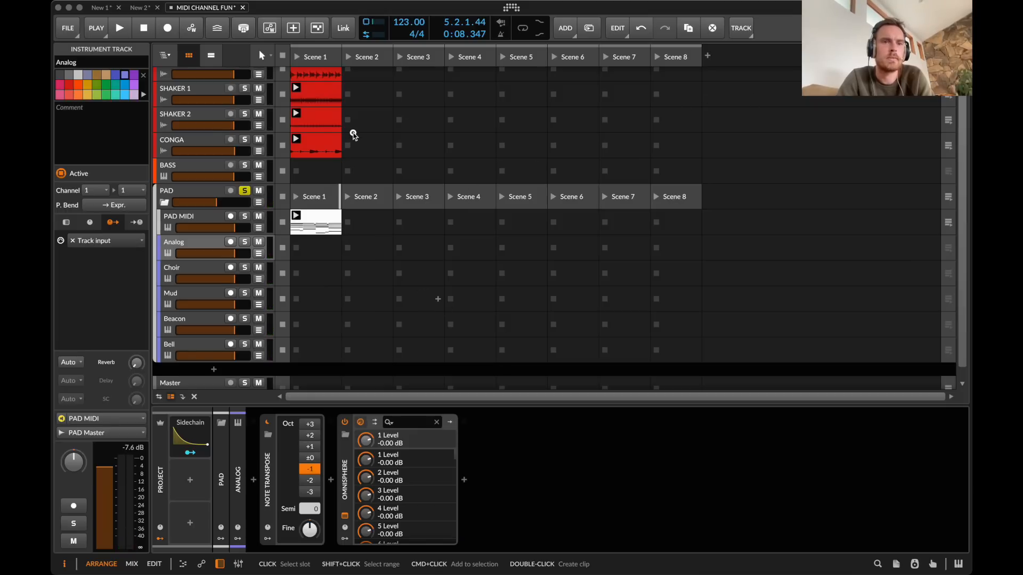
pyautogui.press('space')
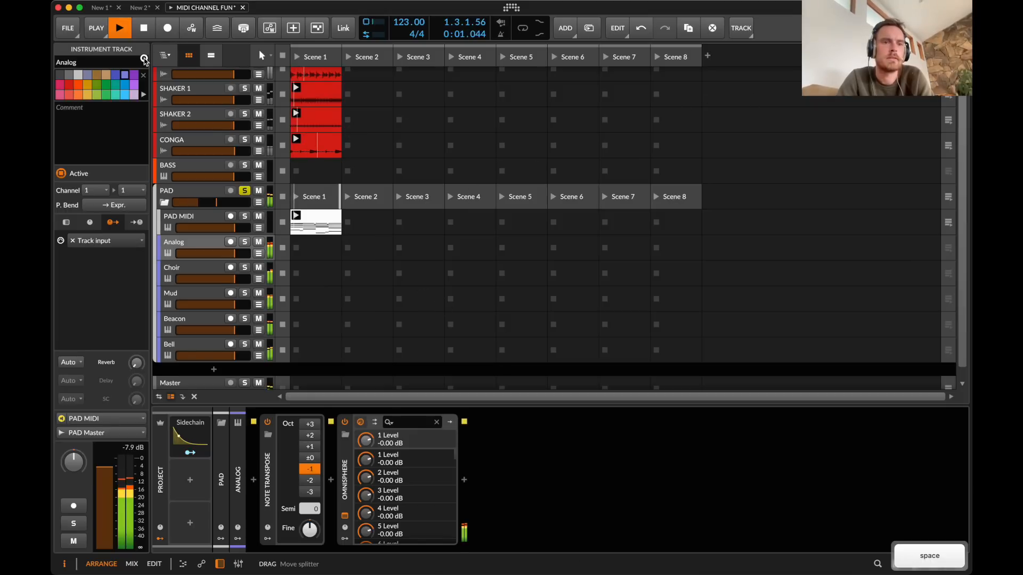
pyautogui.click(244, 190)
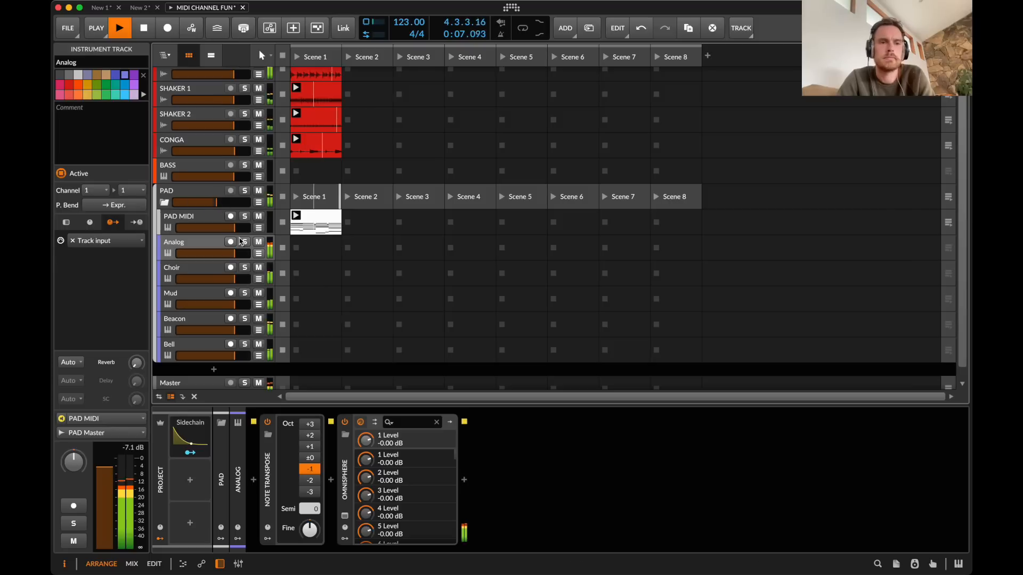
pyautogui.moveTo(228, 251); pyautogui.dragTo(227, 355)
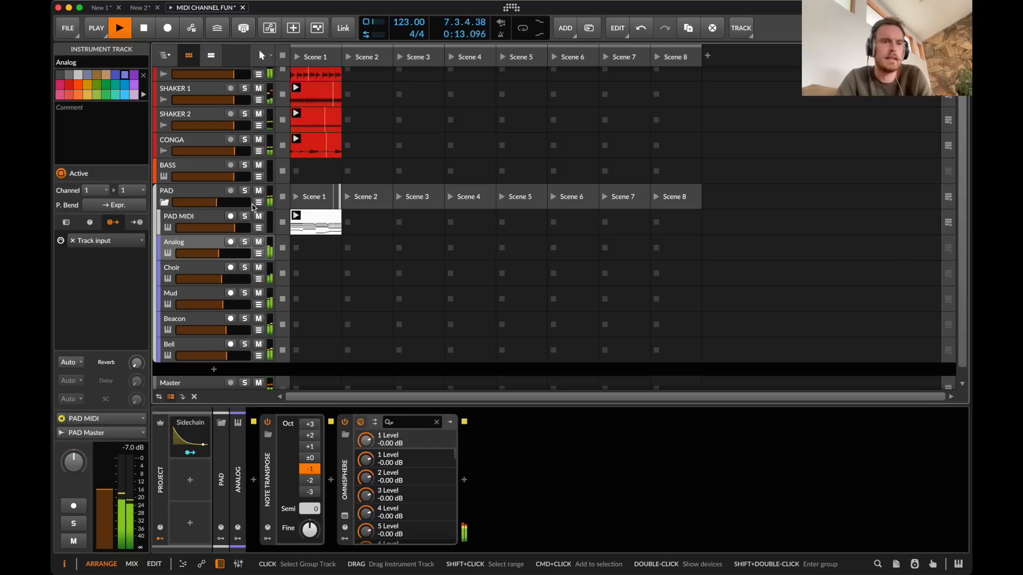
# - Stop playback, set the BASS track's note input to All ins, and arm the track for recording
pyautogui.click(187, 169)
pyautogui.press('space')
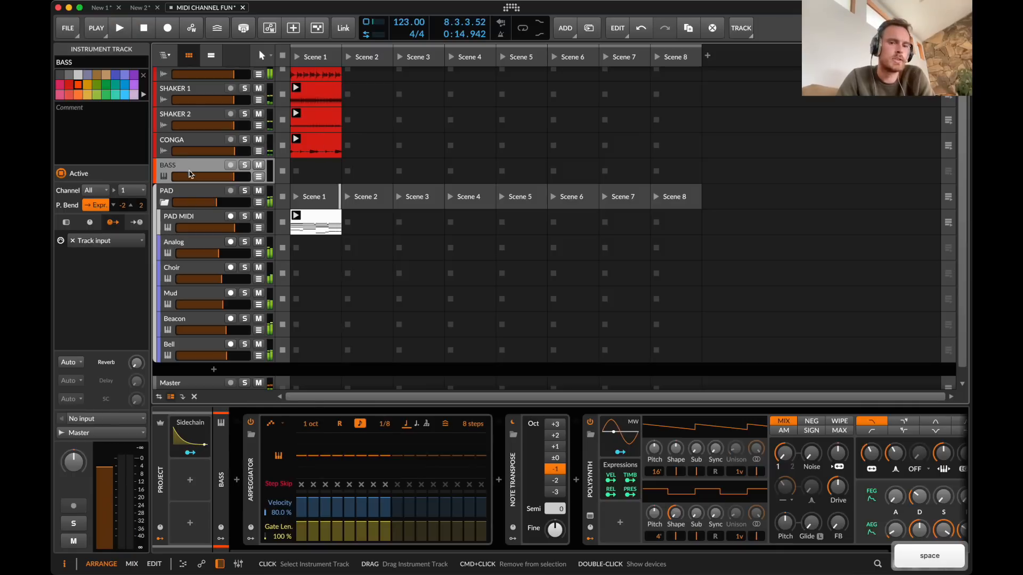
pyautogui.hscroll(3, 571, 462)
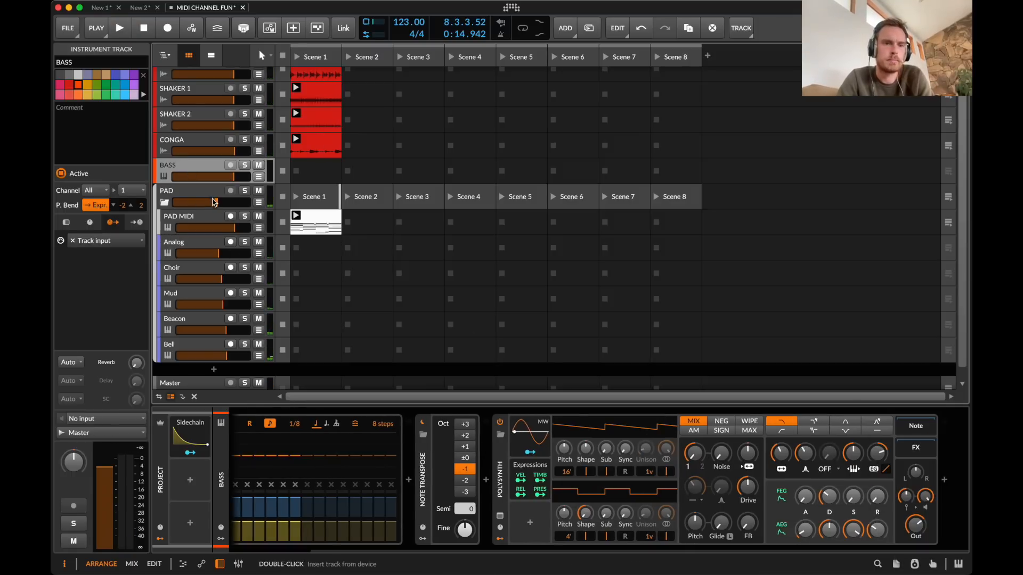
pyautogui.click(90, 420)
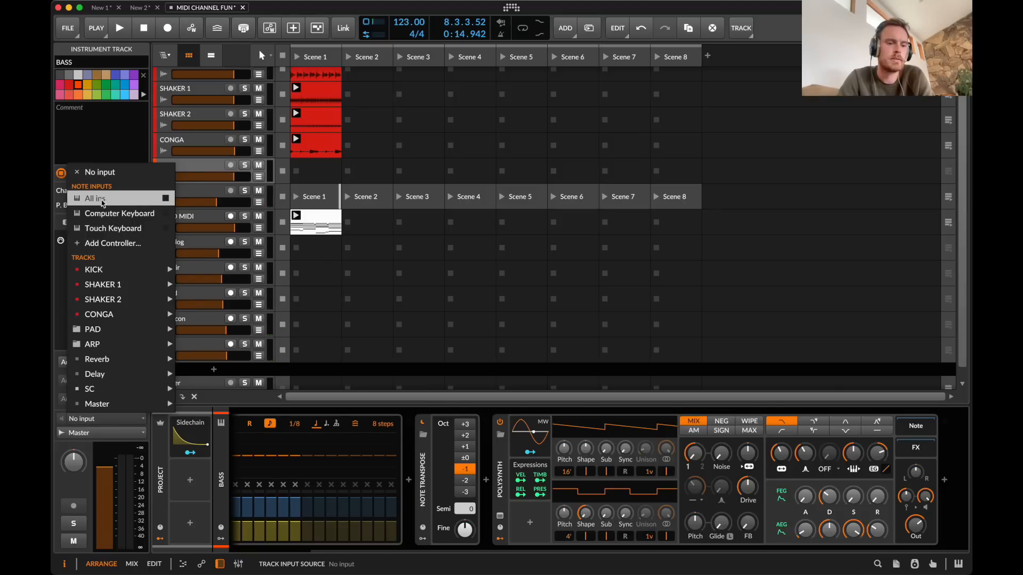
pyautogui.click(91, 196)
pyautogui.click(232, 165)
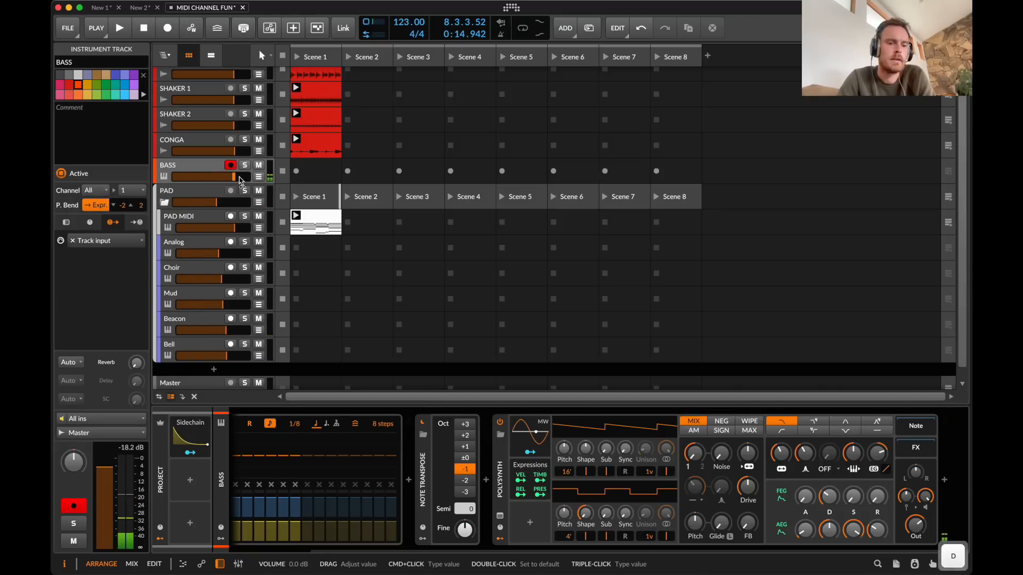
# - Lower the velocities of steps 1, 3, 5 and 7 in the BASS track's Arpeggiator
pyautogui.hscroll(-3, 365, 455)
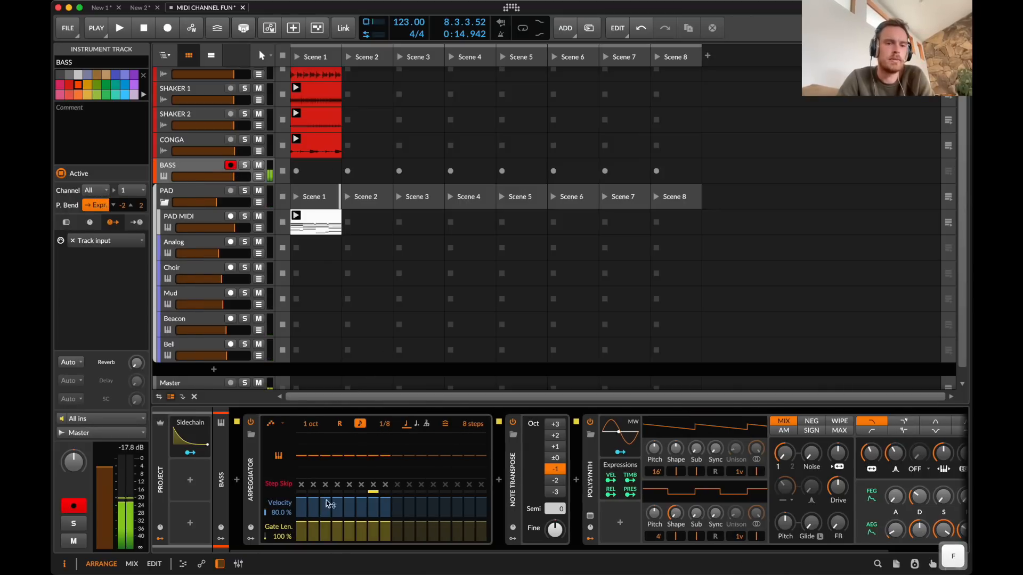
pyautogui.doubleClick(301, 511)
pyautogui.moveTo(302, 506); pyautogui.dragTo(373, 513)
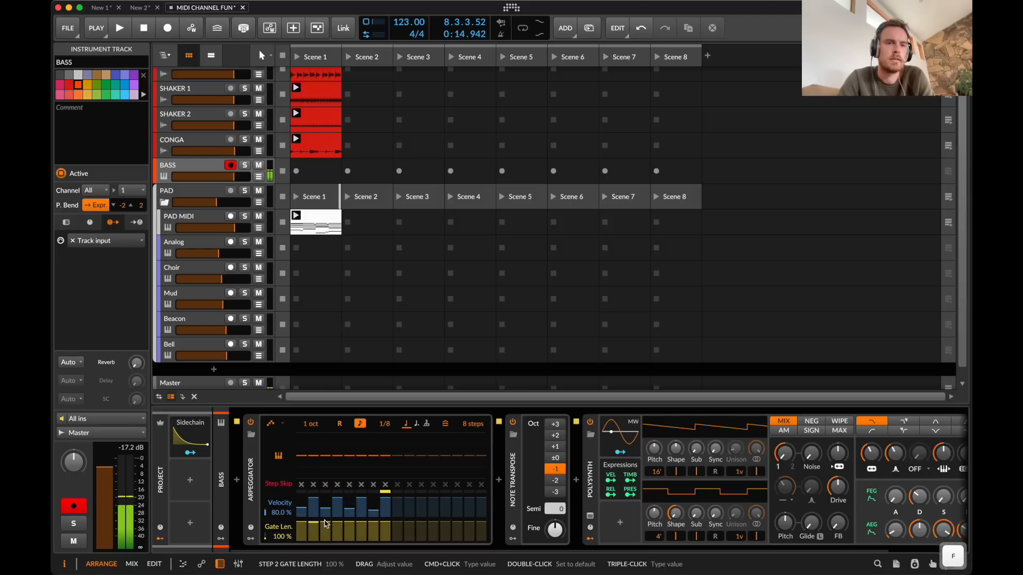
# - Set the BASS track's note input to PAD MIDI on channel 1 and disarm its recording
pyautogui.click(186, 165)
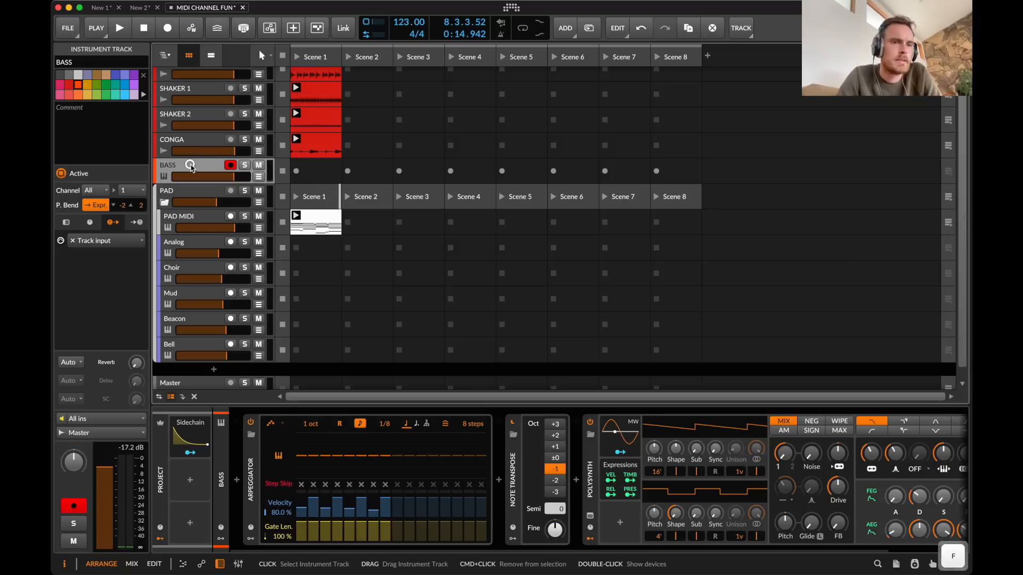
pyautogui.click(79, 420)
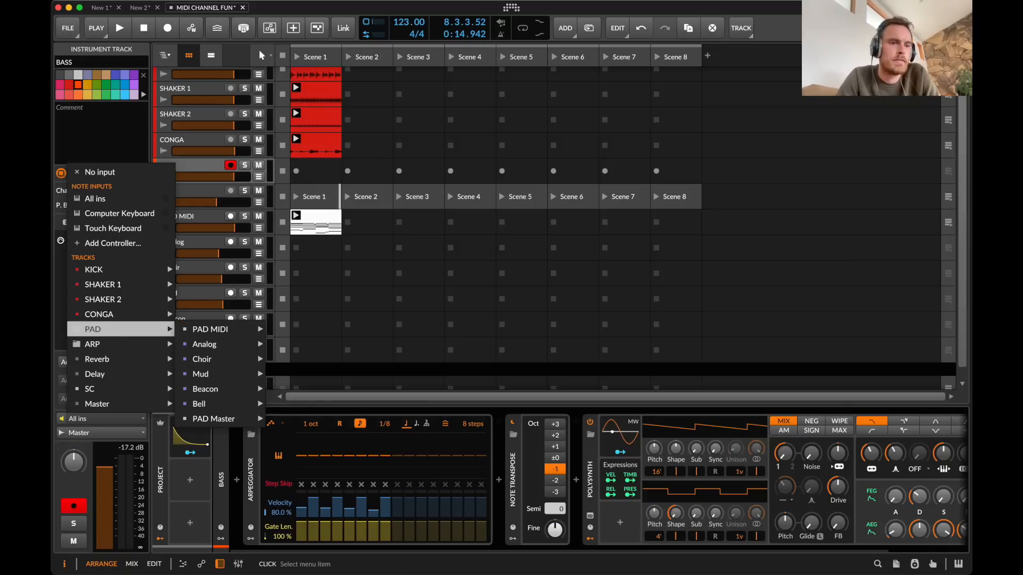
pyautogui.moveTo(166, 329)
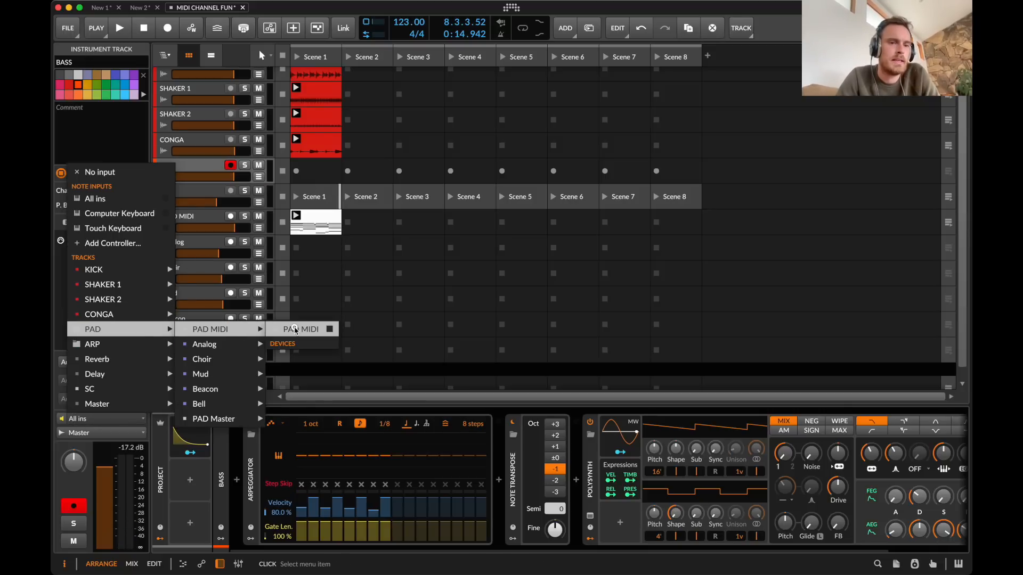
pyautogui.click(296, 331)
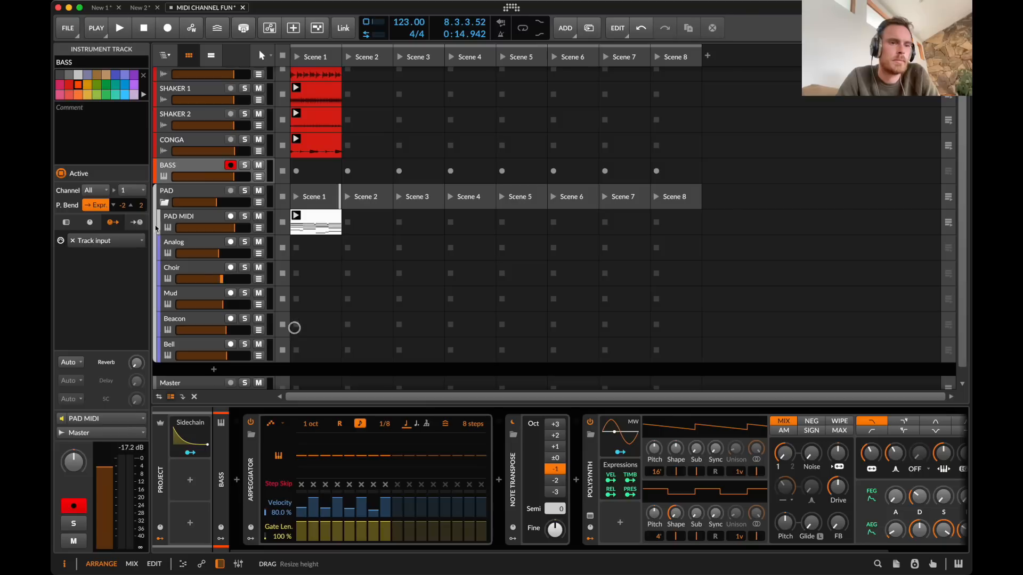
pyautogui.click(96, 216)
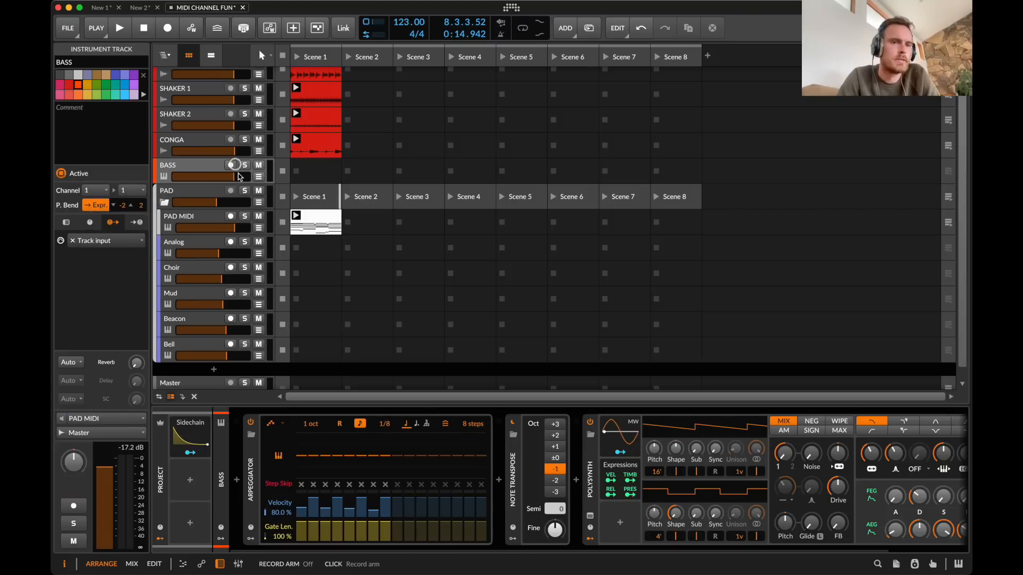
# - Play the project to hear the BASS arpeggio driven by the pad clip's channel 1 voice
pyautogui.press('space')
pyautogui.press('space')
pyautogui.click(205, 165)
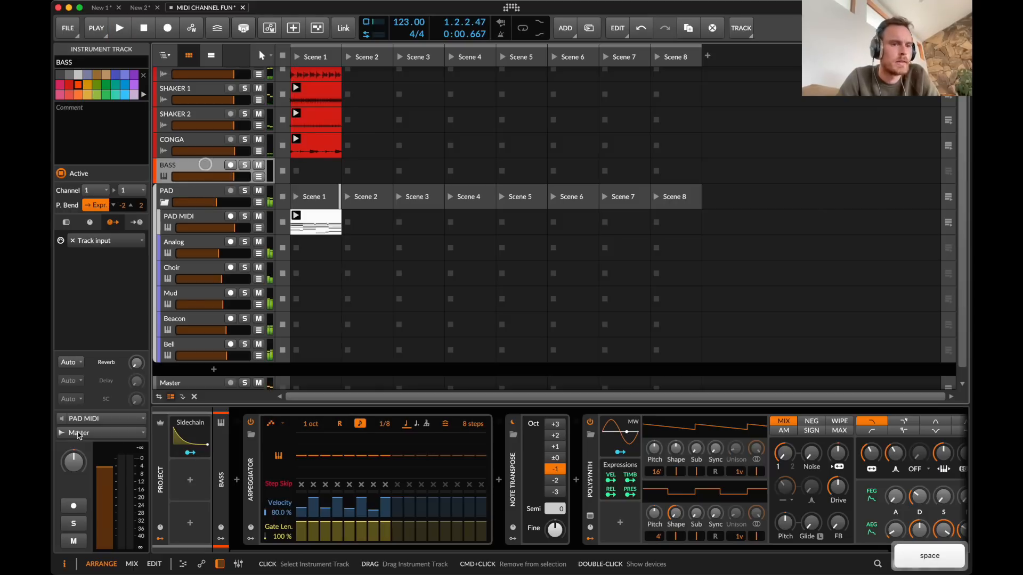
pyautogui.press('space')
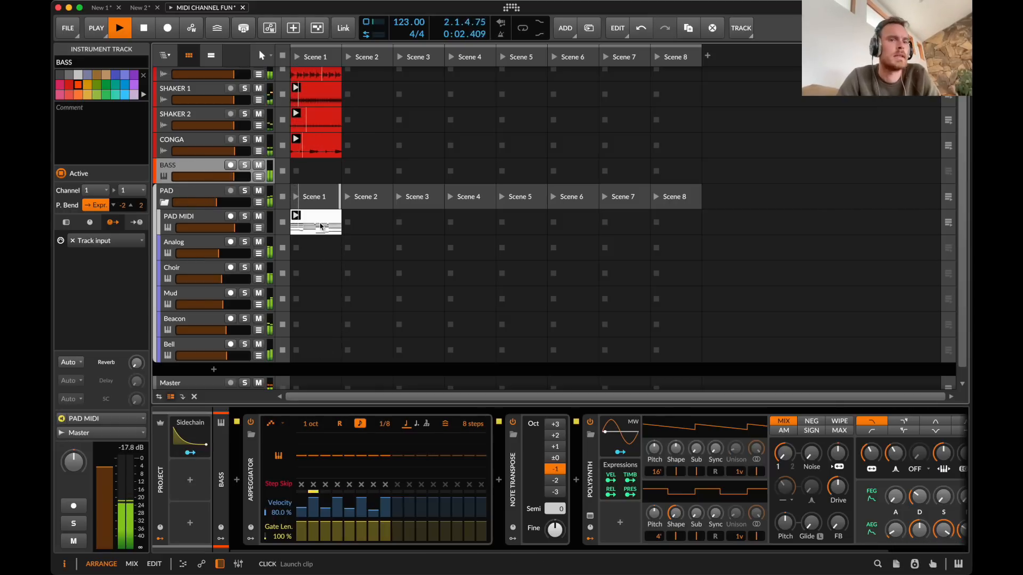
# - In the PAD MIDI clip, split the channel 1 B2 note before bar 3 in half, lower its second half to A2, and play
pyautogui.doubleClick(321, 227)
pyautogui.press('space')
pyautogui.click(412, 230)
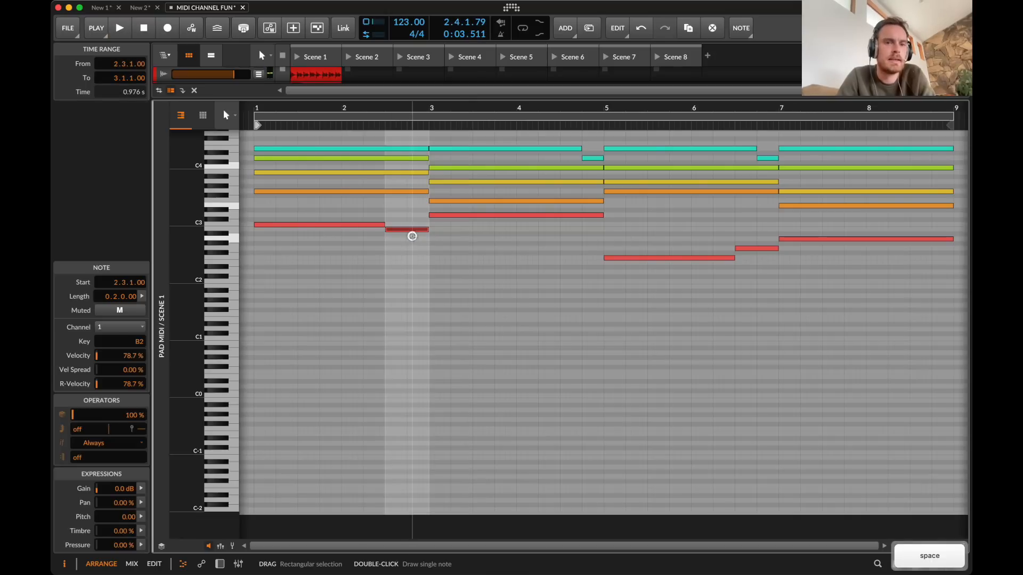
pyautogui.press('[')
pyautogui.press('super+d')
pyautogui.press('Down')
pyautogui.press('Down')
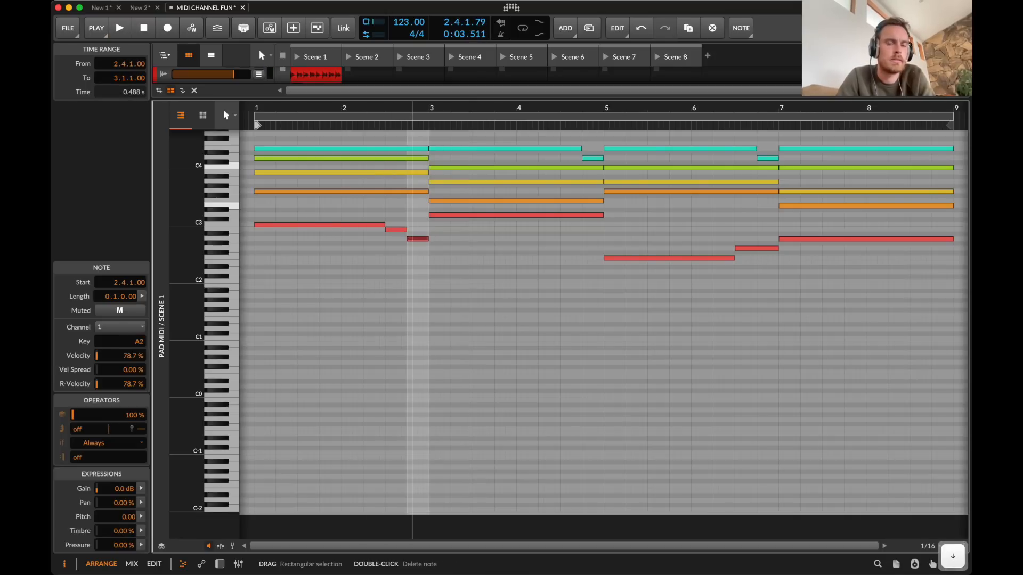
pyautogui.click(400, 263)
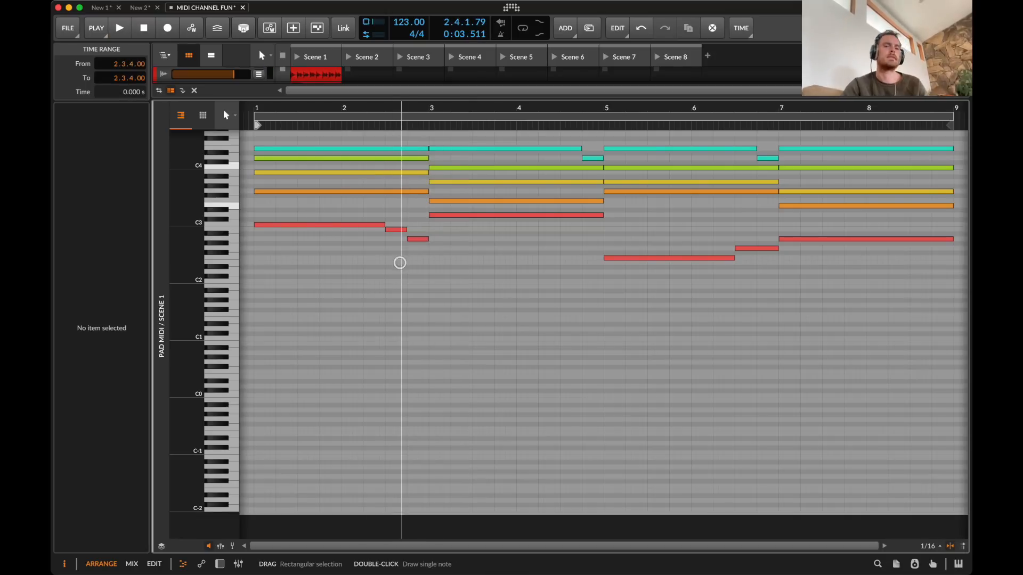
pyautogui.press('space')
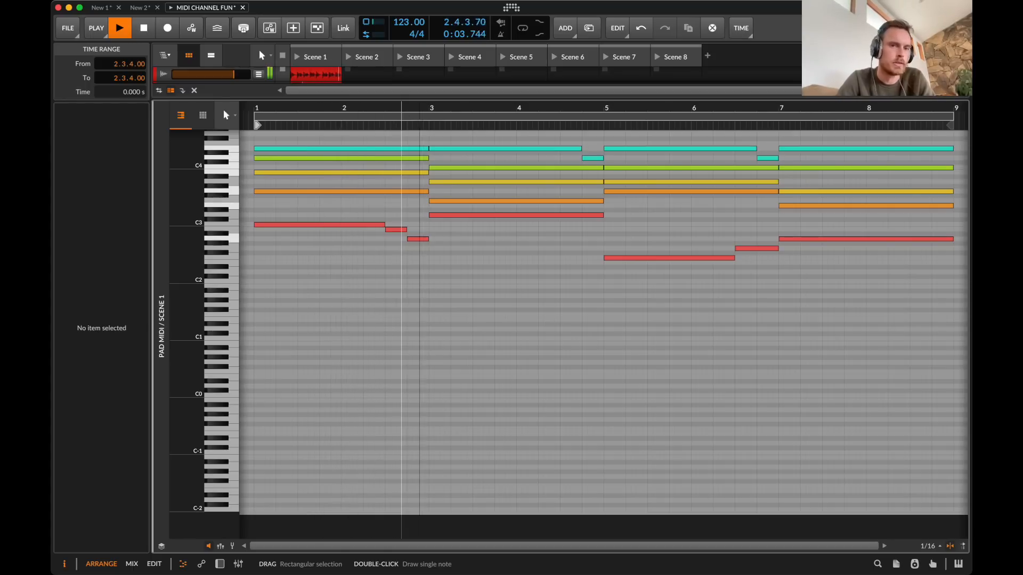
# - Raise the A2 note before bar 3 back to B2 and join it with the preceding B2 note
pyautogui.moveTo(409, 221); pyautogui.dragTo(414, 270)
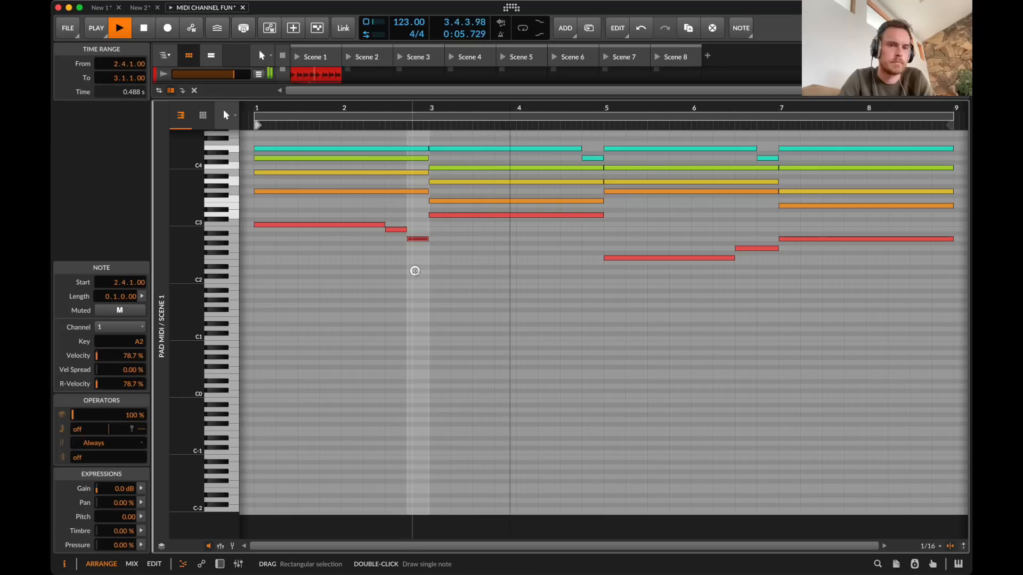
pyautogui.press('Up')
pyautogui.press('Up')
pyautogui.click(400, 221)
pyautogui.moveTo(401, 220); pyautogui.dragTo(400, 253)
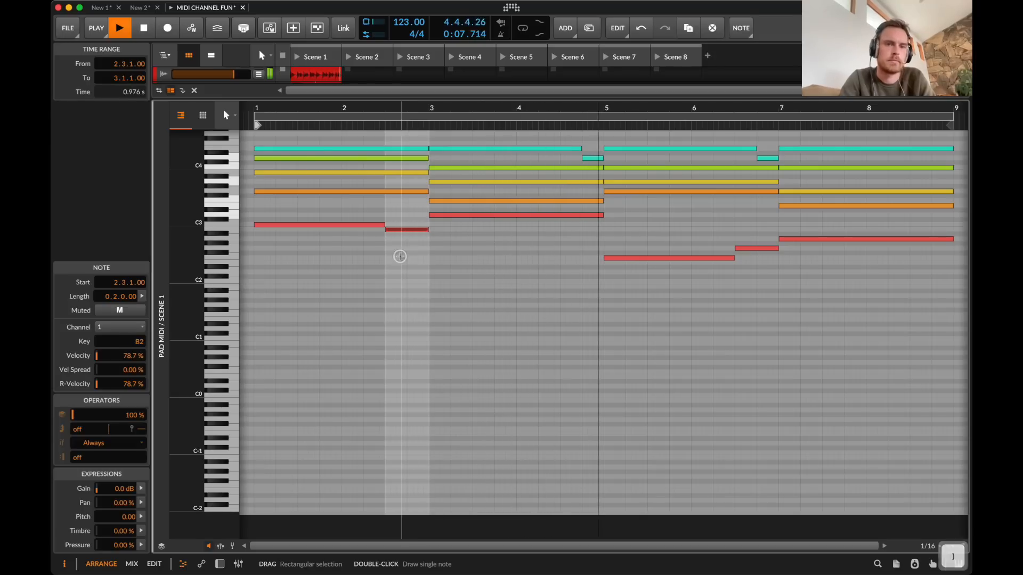
pyautogui.press('super+j')
pyautogui.click(400, 253)
# - Stop playback, collapse the PAD group, duplicate it, and expand the copy's child tracks
pyautogui.press('d')
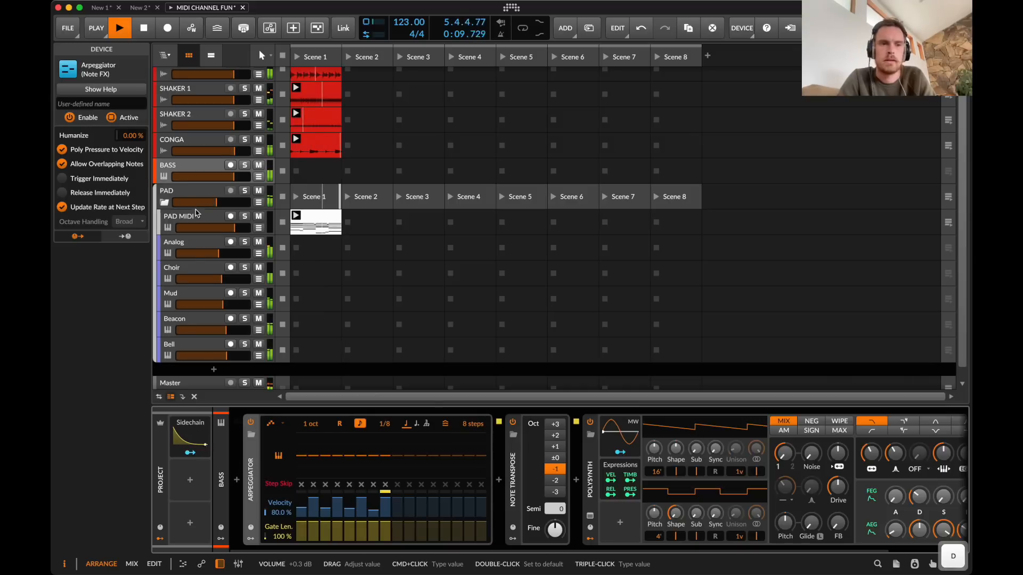
pyautogui.press('space')
pyautogui.click(165, 203)
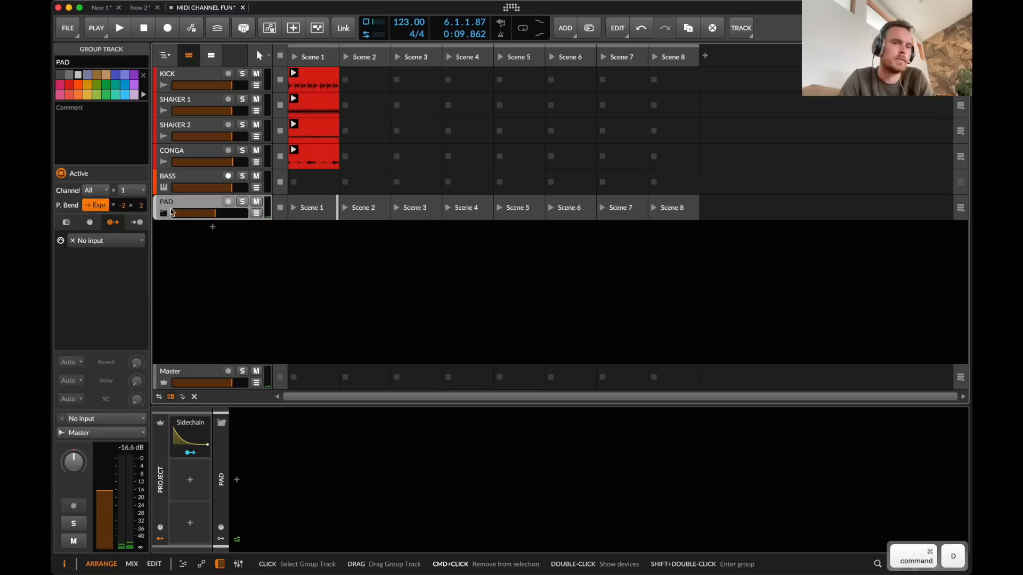
pyautogui.press('super+d')
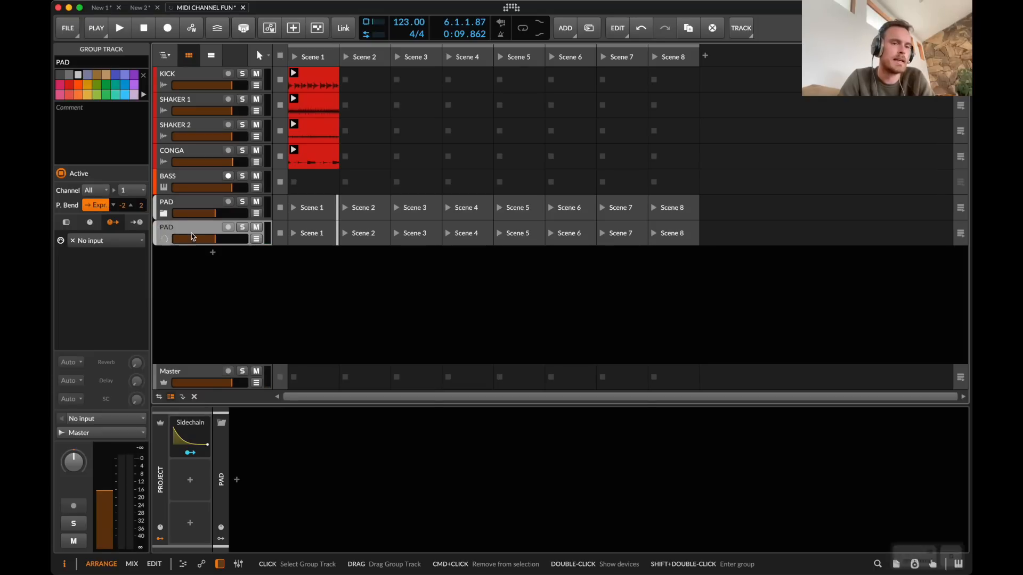
pyautogui.click(164, 238)
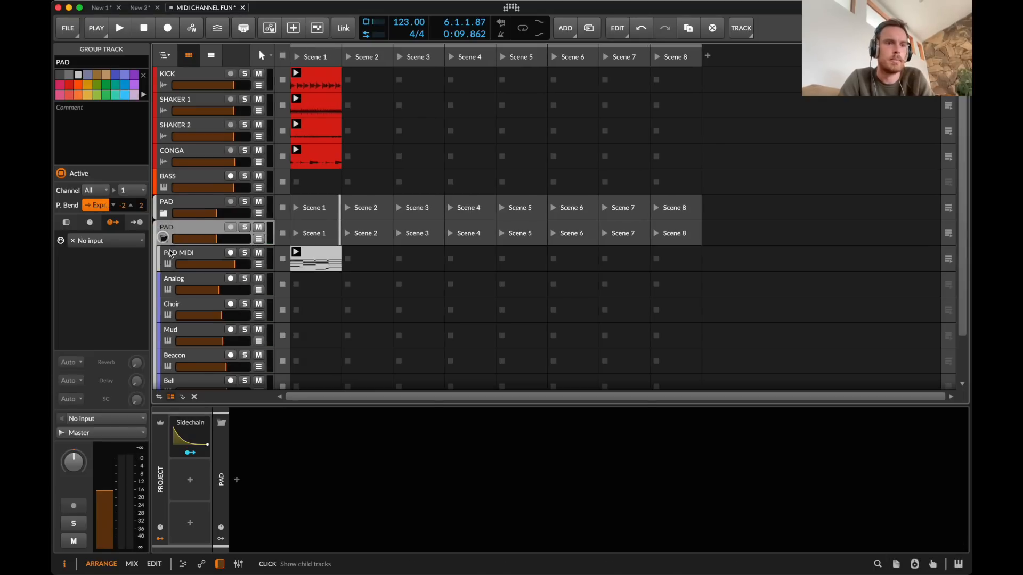
# - Delete all devices from the copied PAD group's Analog, Choir, Mud, Beacon and Bell tracks, and show the Analog track's device chain
pyautogui.click(182, 278)
pyautogui.press('Tab')
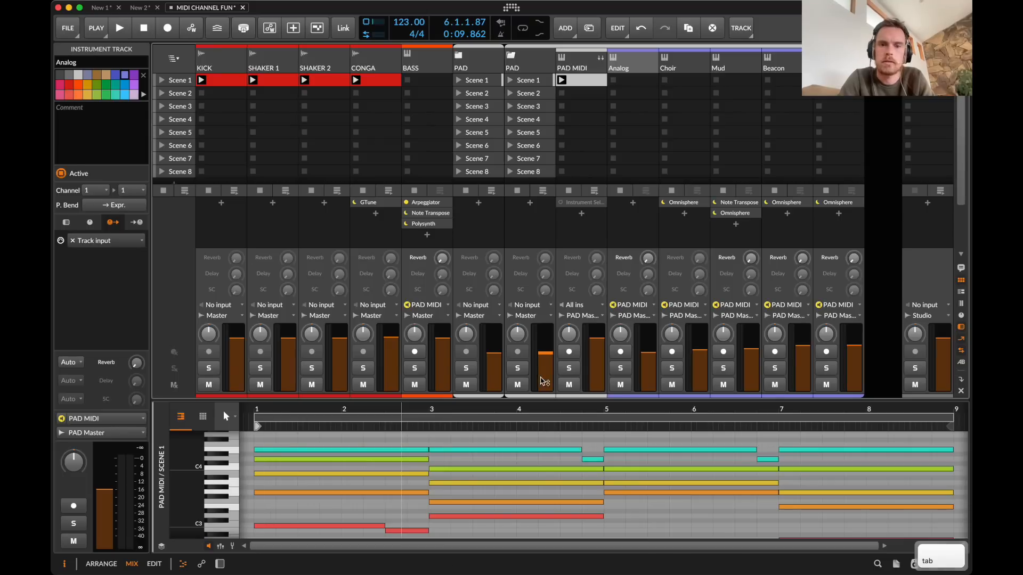
pyautogui.click(684, 204)
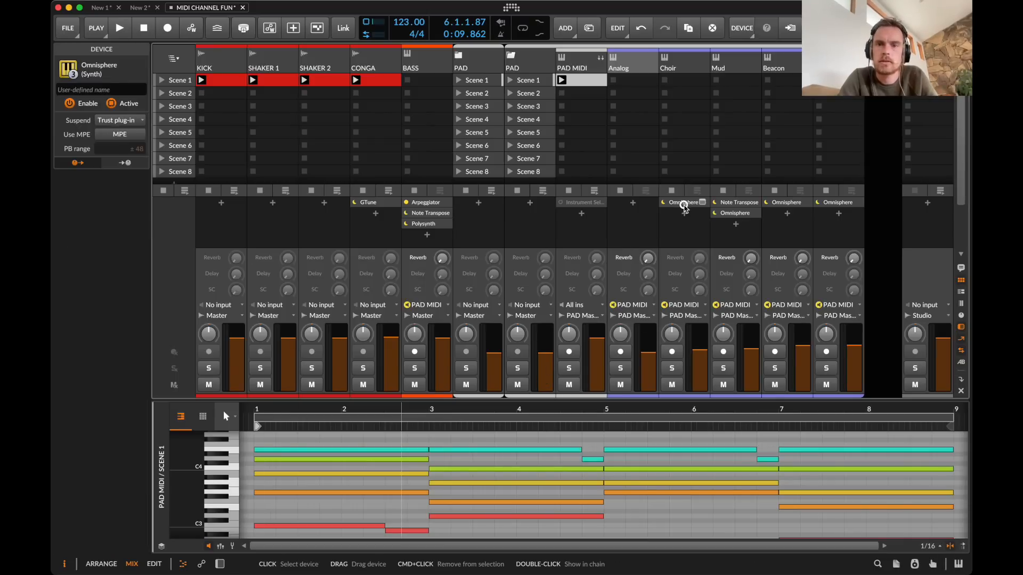
pyautogui.press('BackSpace')
pyautogui.click(727, 203)
pyautogui.press('BackSpace')
pyautogui.press('BackSpace')
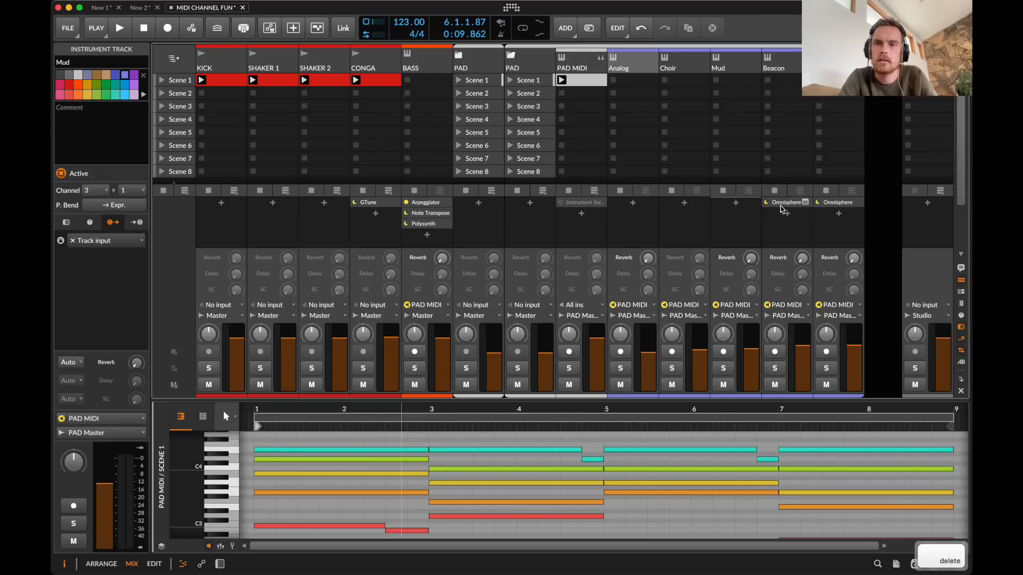
pyautogui.click(783, 203)
pyautogui.press('BackSpace')
pyautogui.click(834, 204)
pyautogui.press('BackSpace')
pyautogui.doubleClick(632, 62)
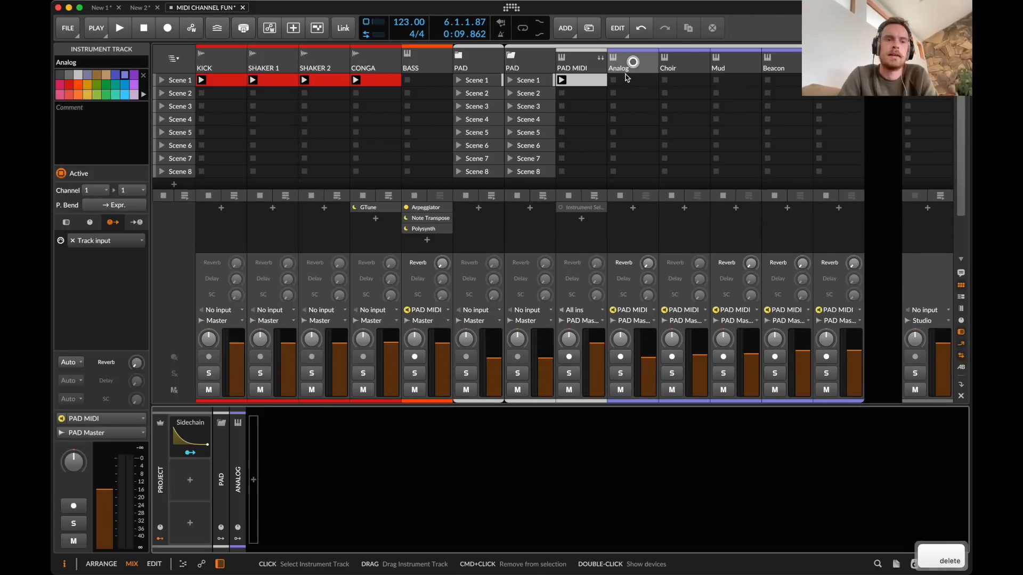
# - Insert a Polysynth on the copied PAD group's Analog track and set its filter envelope depth to 24 st
pyautogui.click(254, 479)
pyautogui.write('pol')
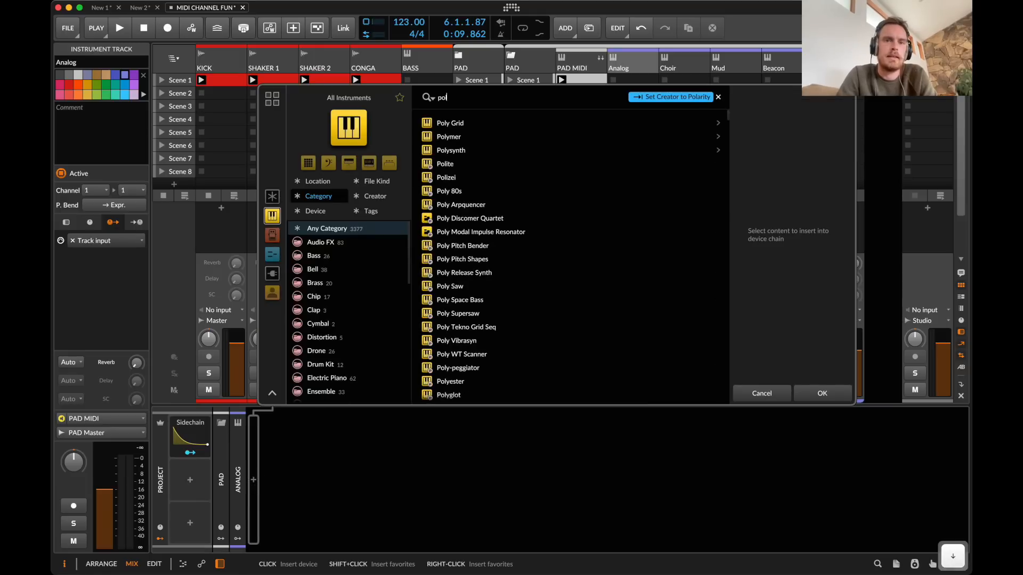
pyautogui.press('Down')
pyautogui.press('Down')
pyautogui.press('Down')
pyautogui.press('Return')
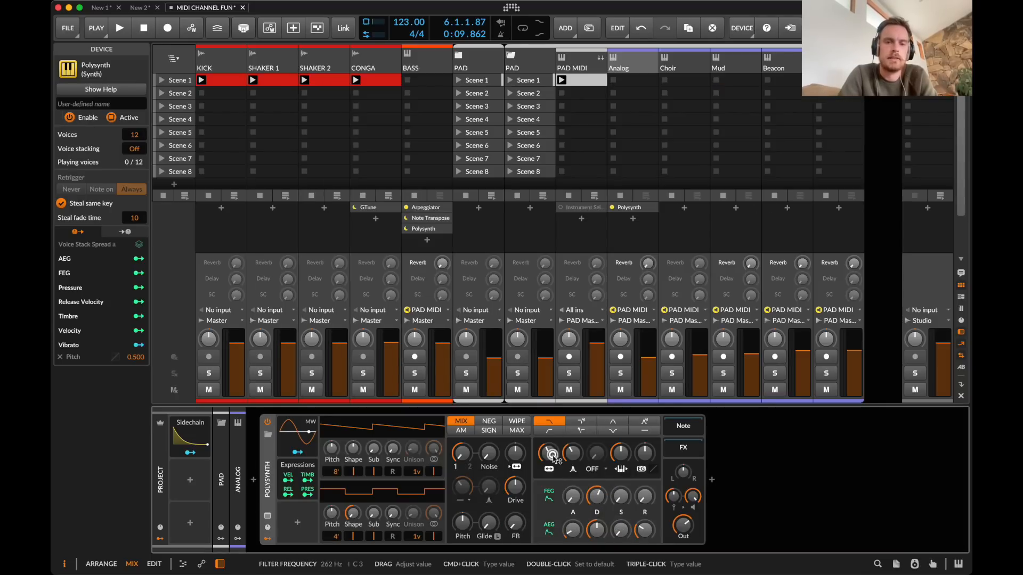
pyautogui.keyDown('super'); pyautogui.click(645, 453); pyautogui.keyUp('super')
pyautogui.write('24 st')
pyautogui.press('Return')
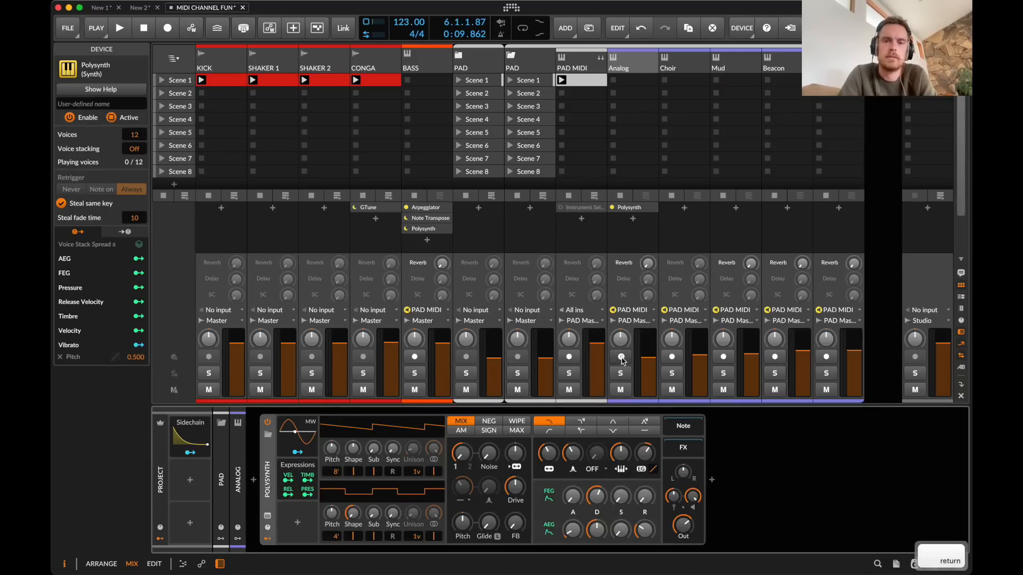
# - Arm the Analog and PAD MIDI tracks, adjust the Polysynth's envelope releases while playing test notes, and raise the Analog track's volume
pyautogui.click(621, 357)
pyautogui.click(569, 357)
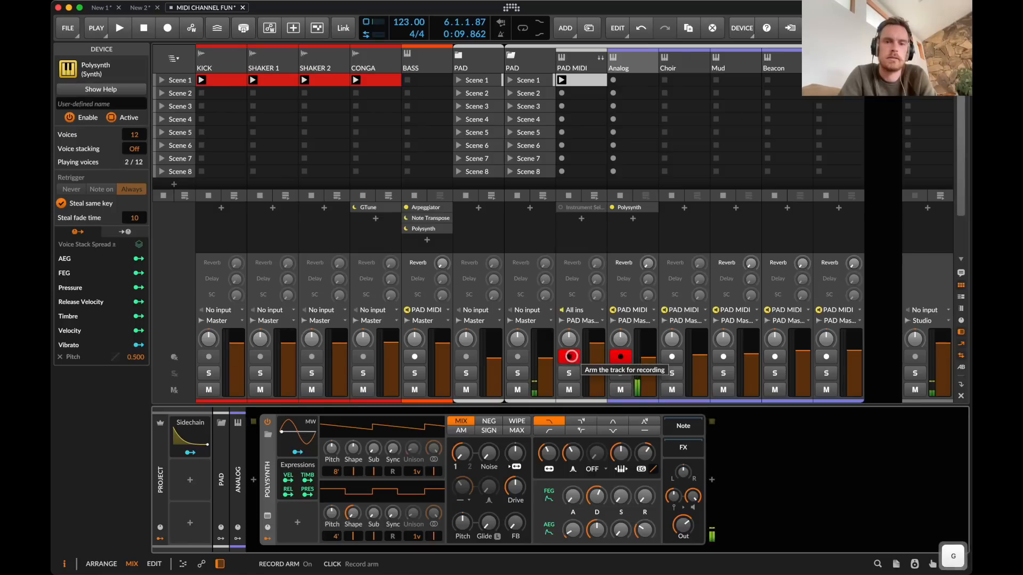
pyautogui.press('g')
pyautogui.moveTo(644, 533); pyautogui.dragTo(644, 487)
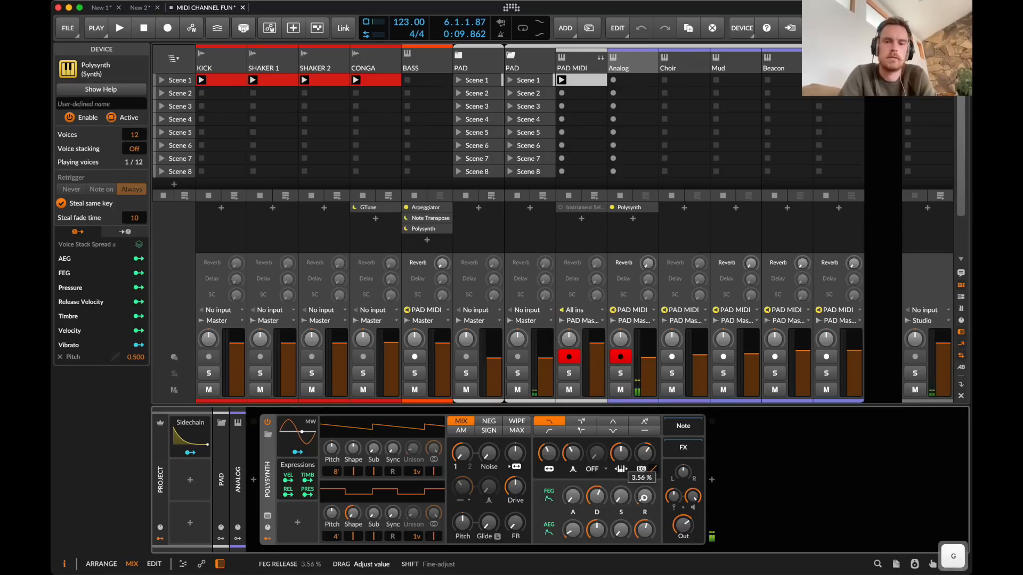
pyautogui.moveTo(647, 359); pyautogui.dragTo(648, 343)
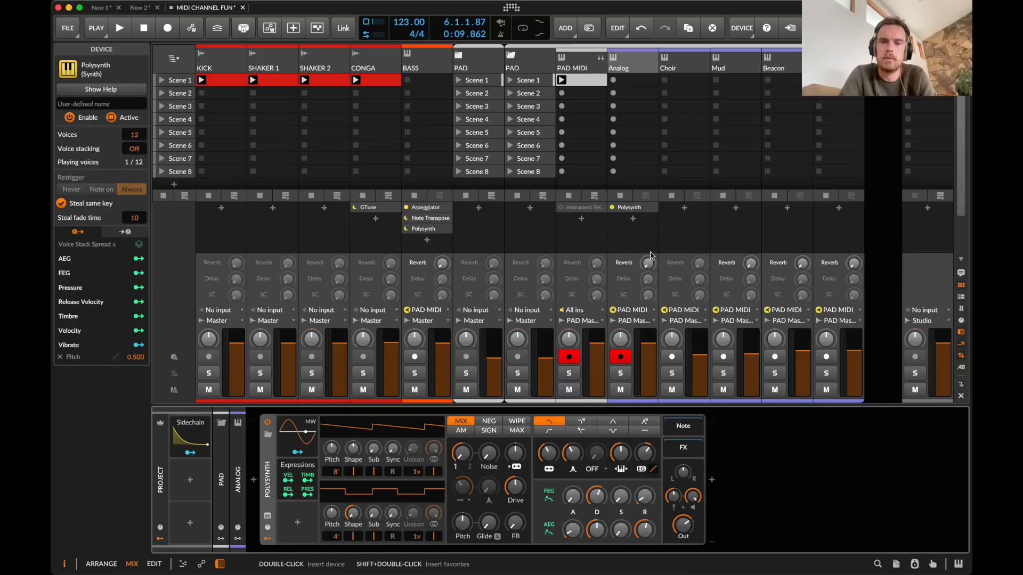
# - Copy the Analog track's Polysynth to the Choir, Mud, Beacon and Bell tracks and start playback in the Arrange view
pyautogui.moveTo(641, 204); pyautogui.dragTo(839, 210)
pyautogui.press('Tab')
pyautogui.press('space')
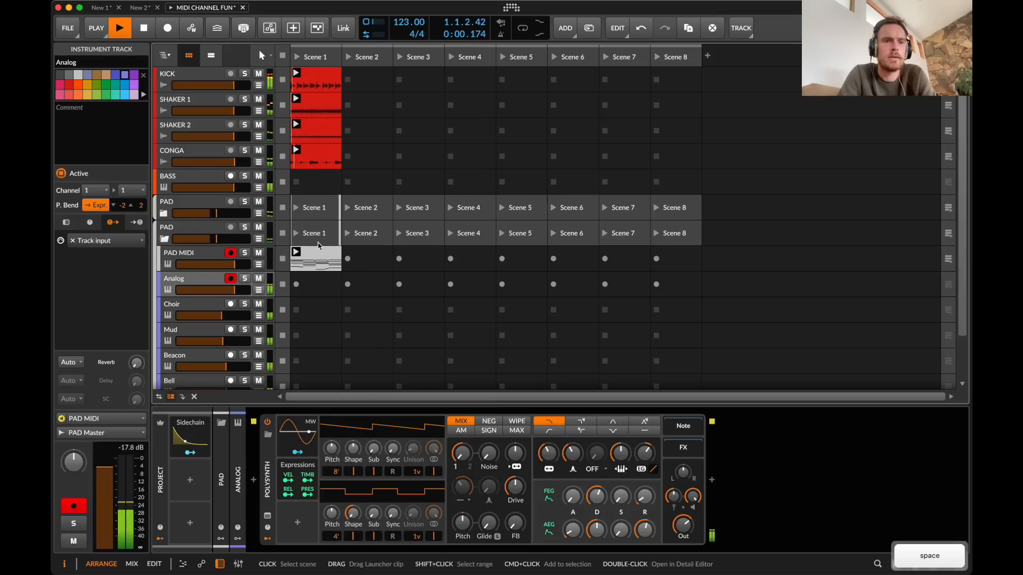
# - Adjust the PAD group volumes, mute the original PAD group, and listen to the copied group in short playback passes
pyautogui.press('space')
pyautogui.press('space')
pyautogui.moveTo(212, 238); pyautogui.dragTo(213, 213)
pyautogui.press('space')
pyautogui.click(245, 202)
pyautogui.press('space')
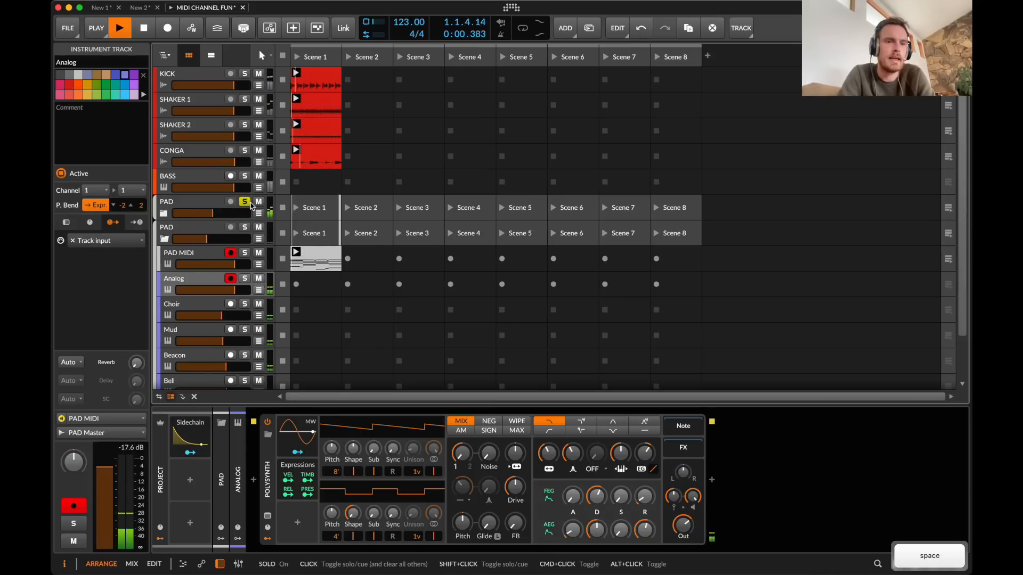
pyautogui.click(259, 202)
pyautogui.press('space')
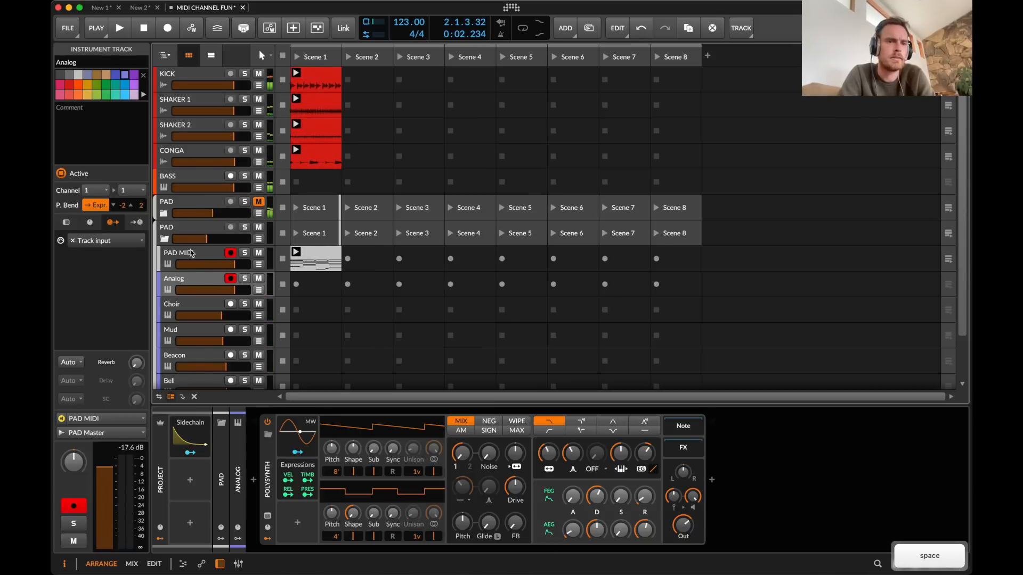
# - Rename the copied PAD group as ARP
pyautogui.scroll(-2, 207, 240)
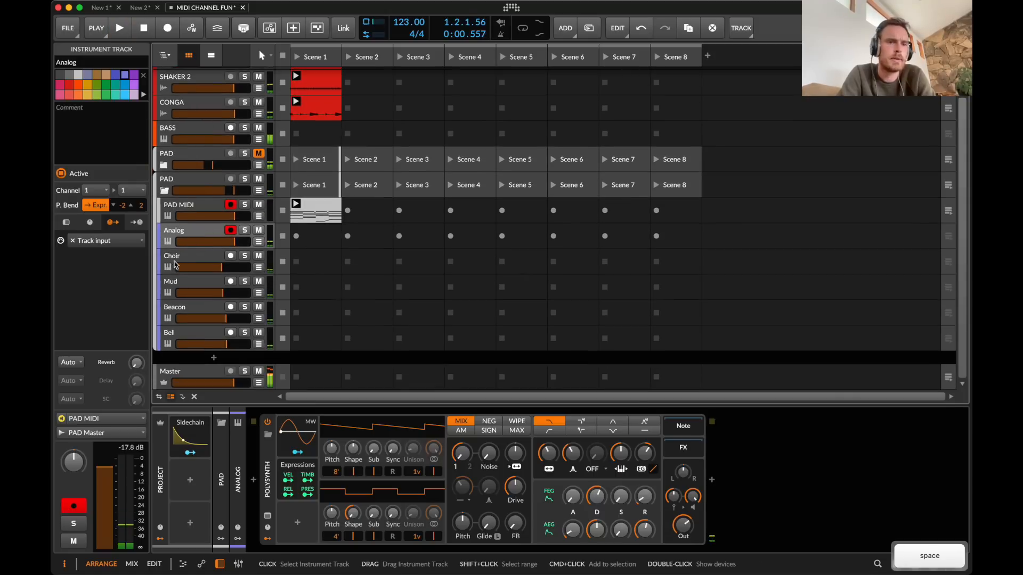
pyautogui.click(191, 184)
pyautogui.press('super+r')
pyautogui.write('ARP')
pyautogui.press('Return')
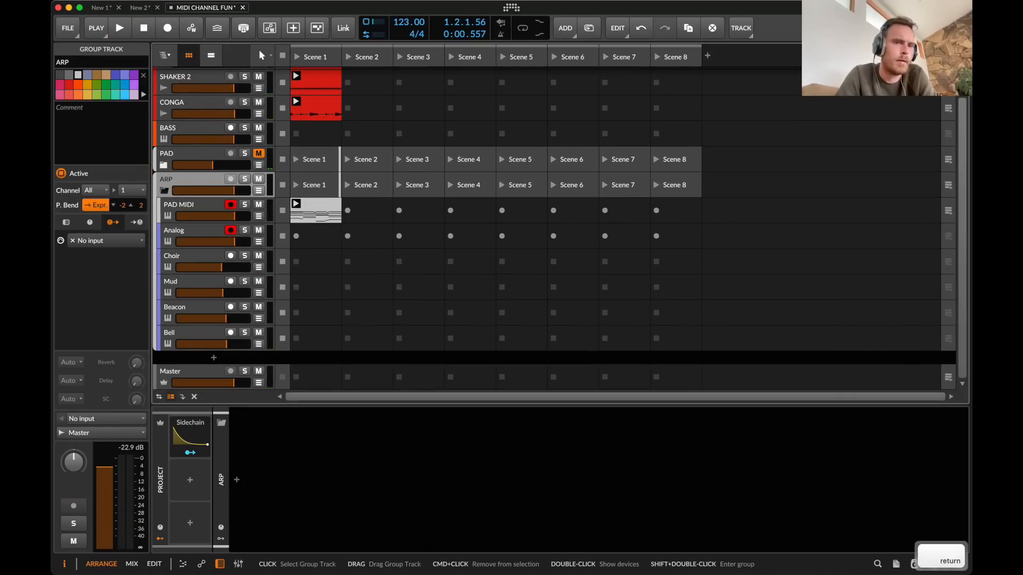
# - Audition the ARP group, show the Analog track's Polysynth, and mute the Choir, Mud, Beacon and Bell tracks
pyautogui.press('space')
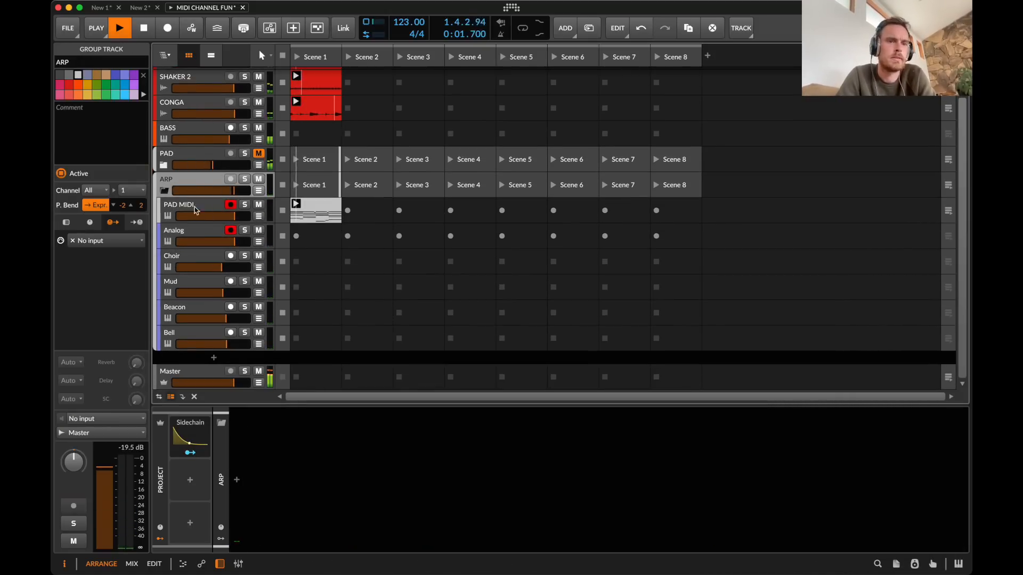
pyautogui.click(193, 230)
pyautogui.doubleClick(193, 230)
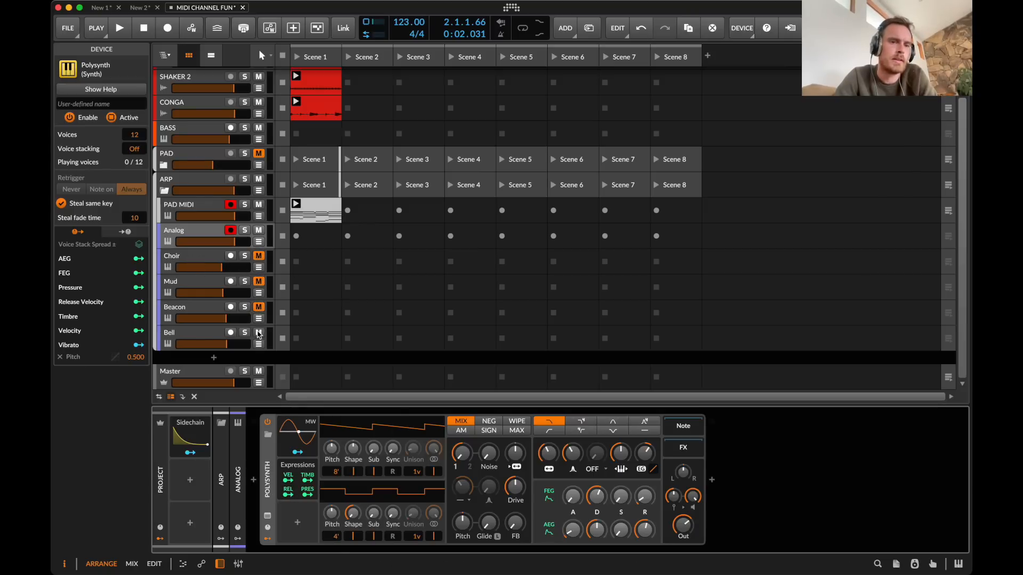
# - Rename the ARP group's Analog track as 1 and its Choir track as 2
pyautogui.click(190, 230)
pyautogui.press('super+r')
pyautogui.press('BackSpace')
pyautogui.write('1\\')
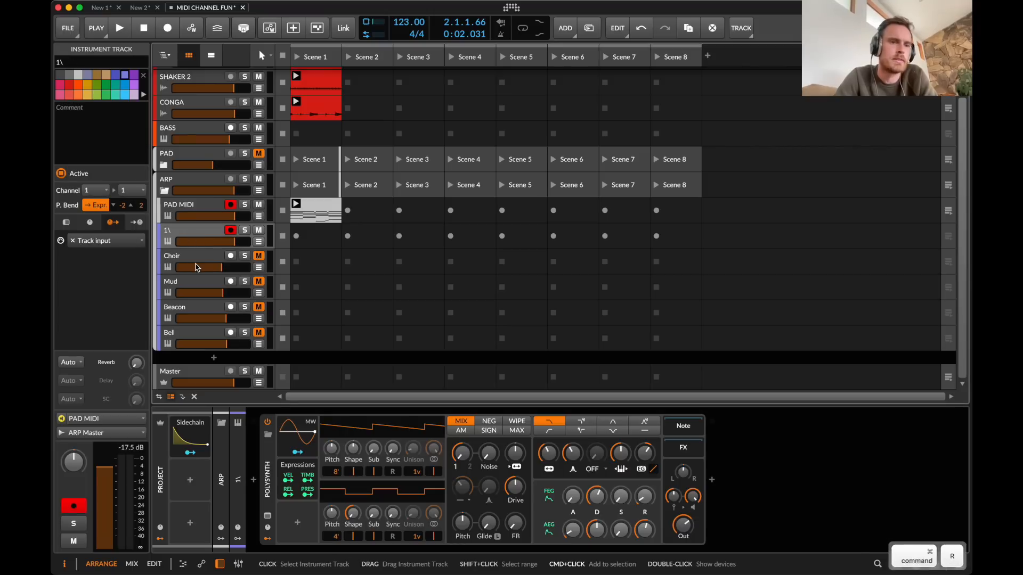
pyautogui.press('BackSpace')
pyautogui.press('Return')
pyautogui.click(181, 257)
pyautogui.press('super+r')
pyautogui.press('BackSpace')
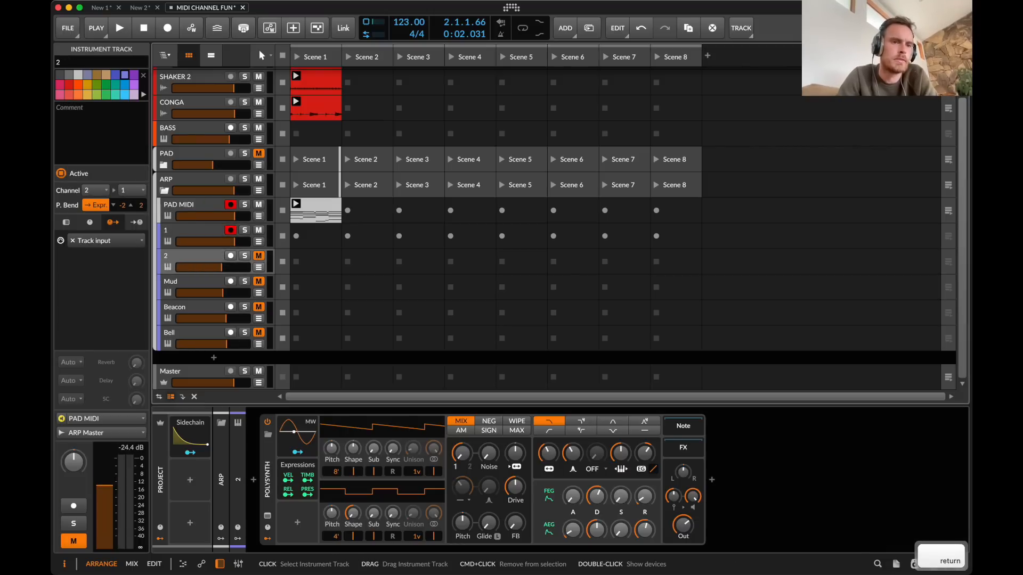
pyautogui.write('2')
pyautogui.press('Return')
# - Rename the ARP group's Mud, Beacon and Bell tracks as 3, 4 and 5
pyautogui.click(184, 280)
pyautogui.press('super+r')
pyautogui.write('3')
pyautogui.press('Return')
pyautogui.click(188, 313)
pyautogui.press('super+r')
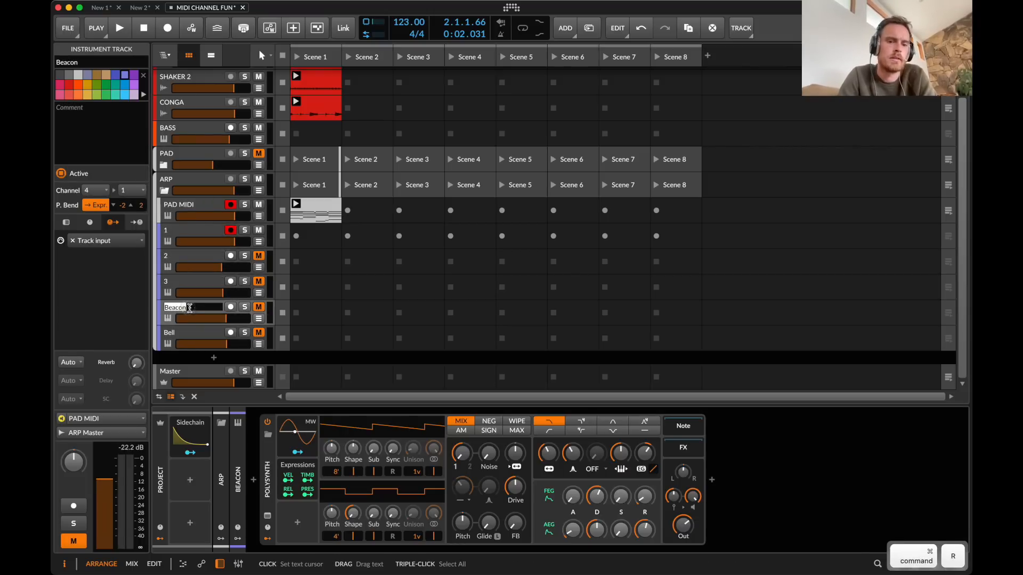
pyautogui.write('4')
pyautogui.press('Return')
pyautogui.click(187, 337)
pyautogui.press('super+r')
pyautogui.write('5')
pyautogui.press('Return')
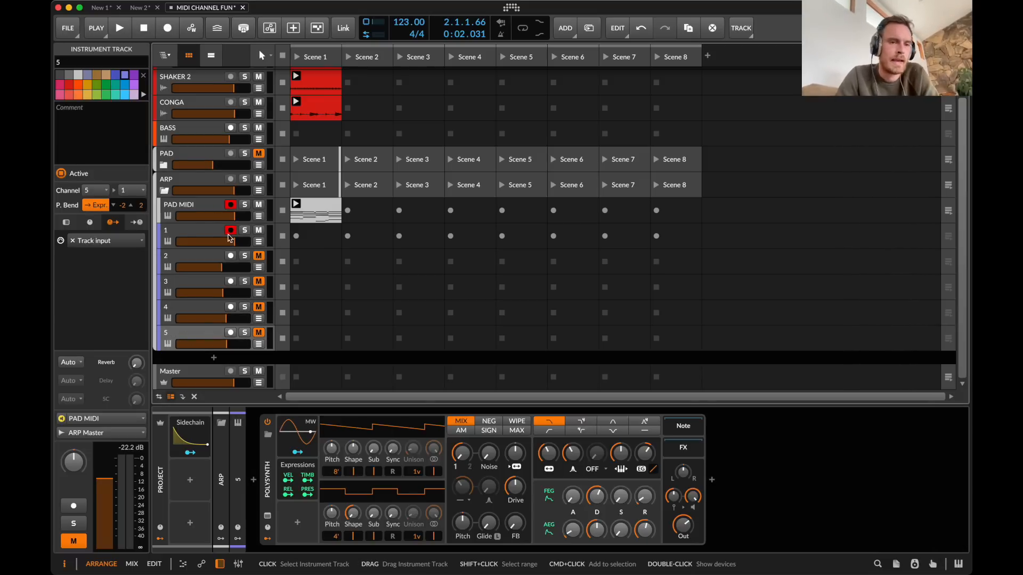
# - Insert a Note Repeats device before the Polysynth on track 1 and start playback
pyautogui.click(196, 232)
pyautogui.click(253, 482)
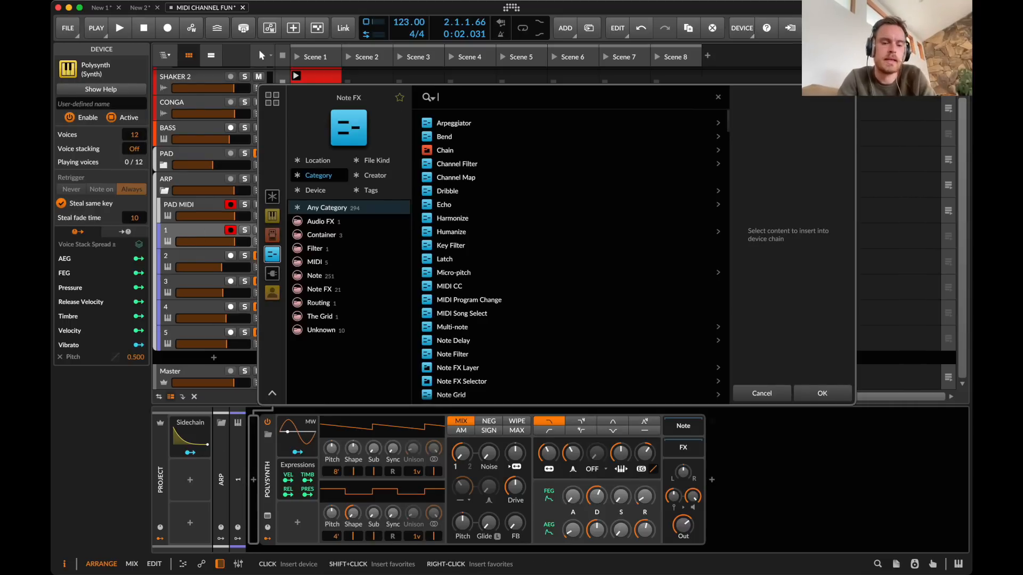
pyautogui.write('REPEA')
pyautogui.press('Return')
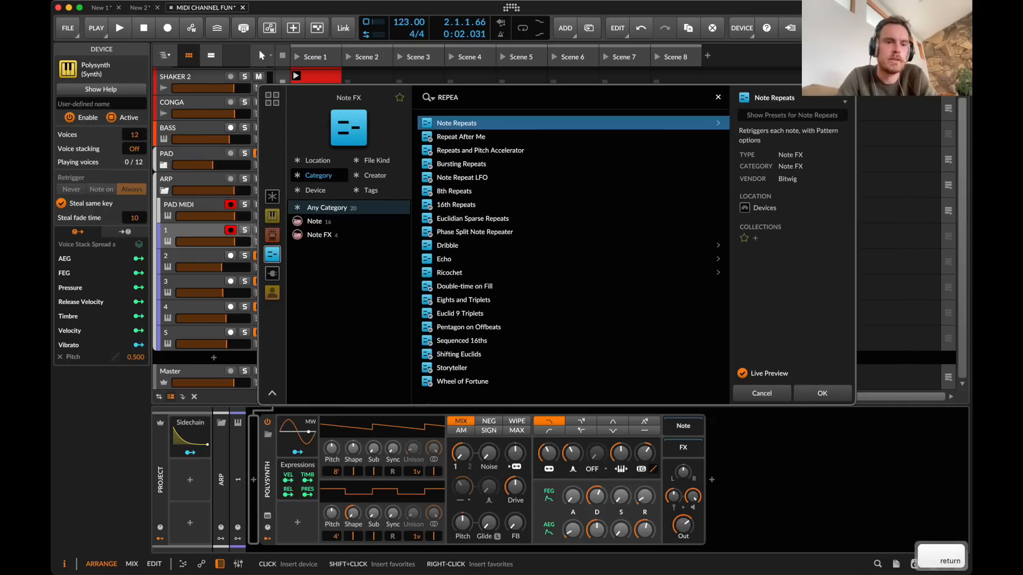
pyautogui.press('space')
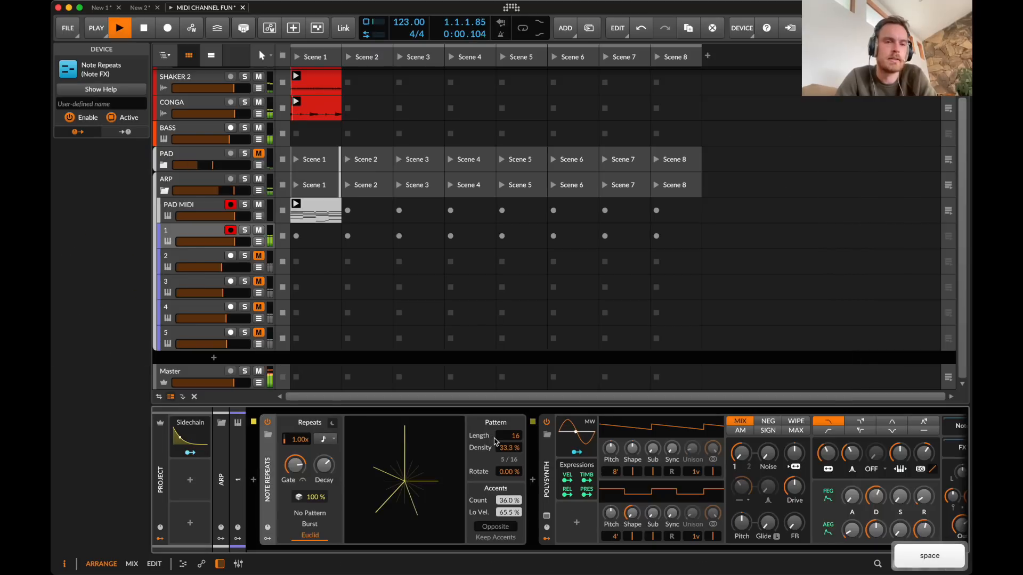
# - Shorten the filter envelope decay of track 1's Polysynth and set its filter keytracking to 100 %
pyautogui.hscroll(2, 716, 518)
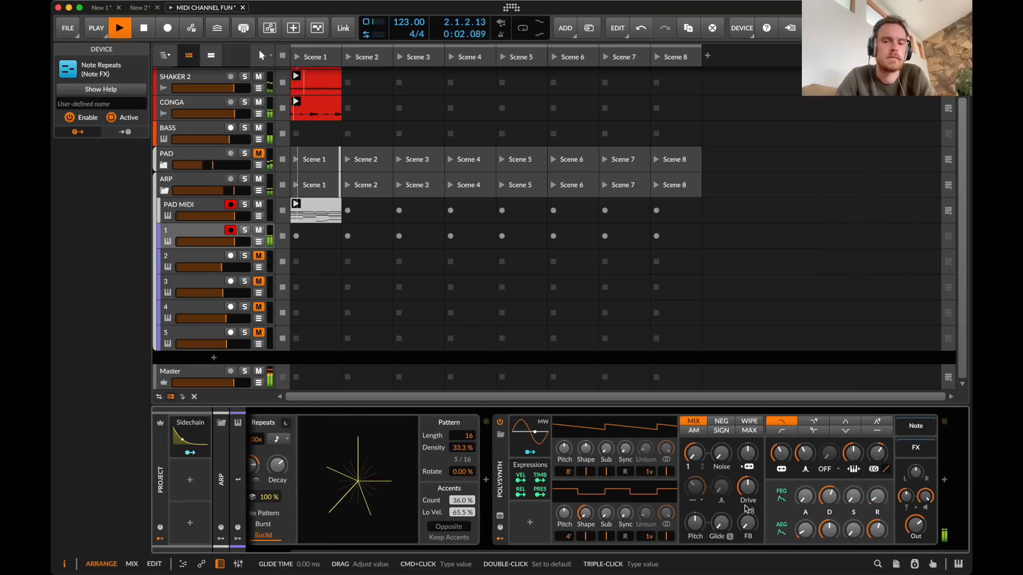
pyautogui.moveTo(788, 454); pyautogui.dragTo(789, 453)
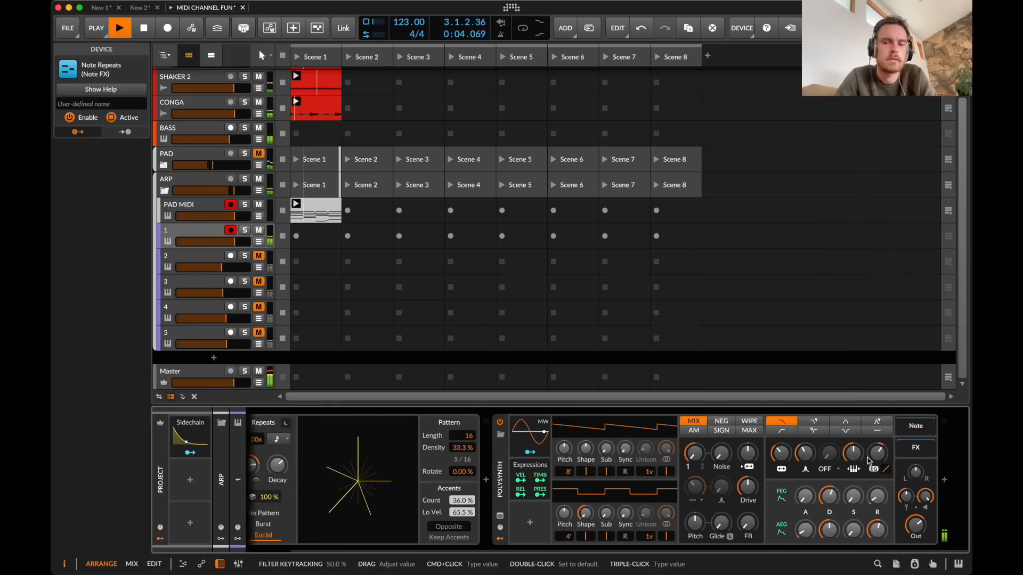
pyautogui.moveTo(877, 461); pyautogui.dragTo(877, 460)
pyautogui.moveTo(826, 502); pyautogui.dragTo(871, 499)
pyautogui.write('1')
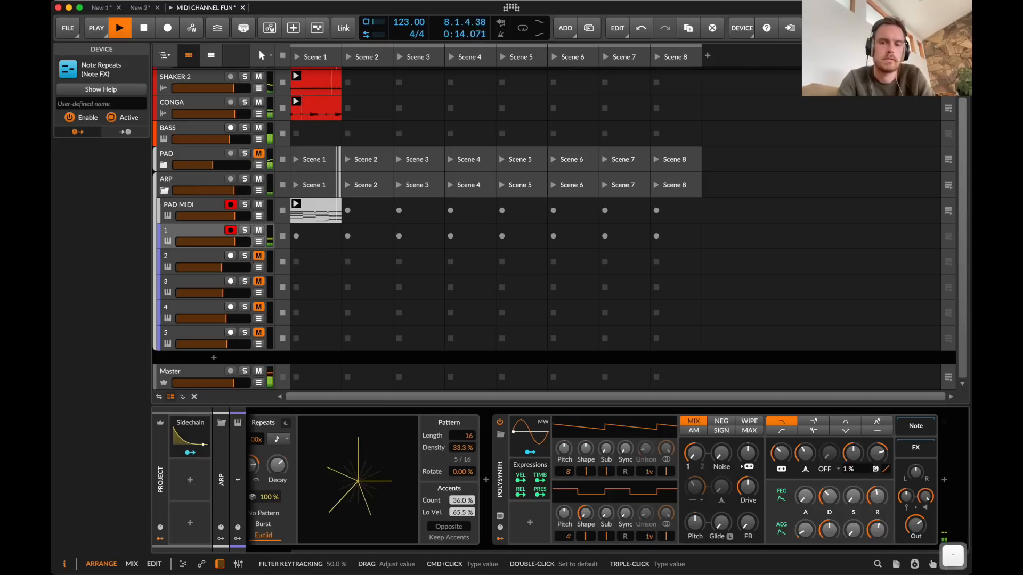
pyautogui.write('-')
pyautogui.press('BackSpace')
pyautogui.write('00')
pyautogui.press('Return')
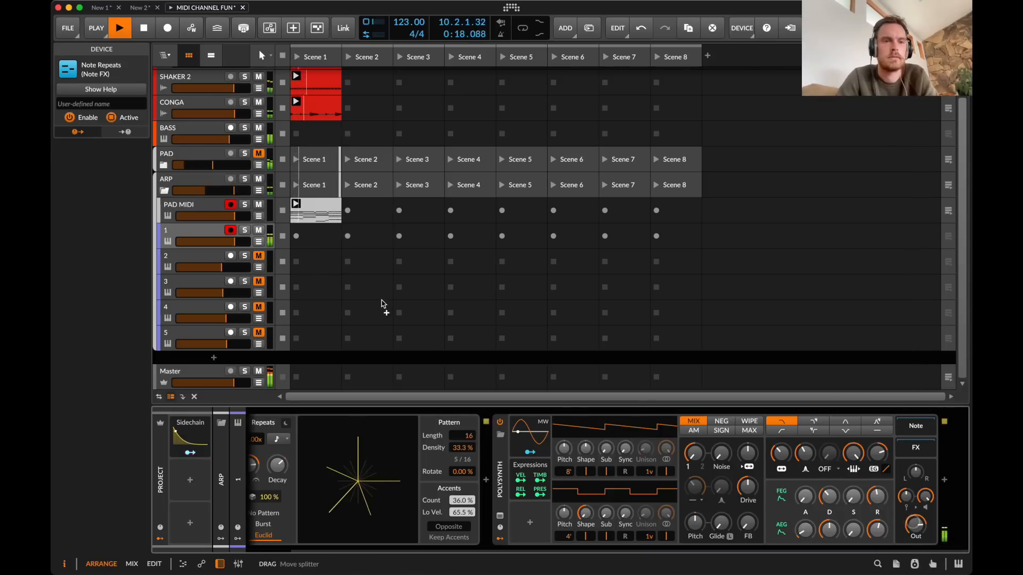
# - Stop playback, unmute track 2, and insert an Arpeggiator before its Polysynth
pyautogui.click(199, 260)
pyautogui.press('space')
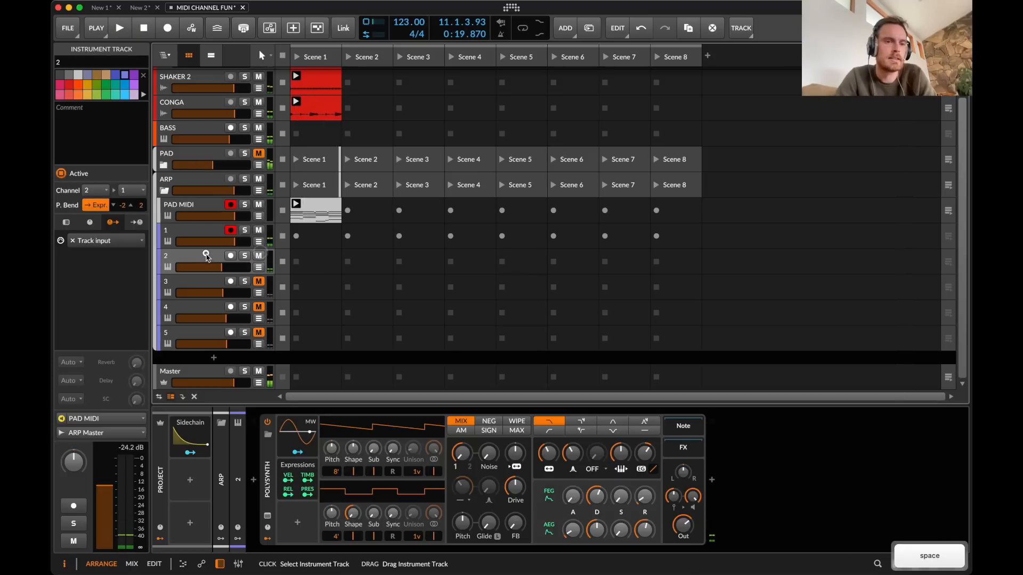
pyautogui.click(254, 473)
pyautogui.write('arp')
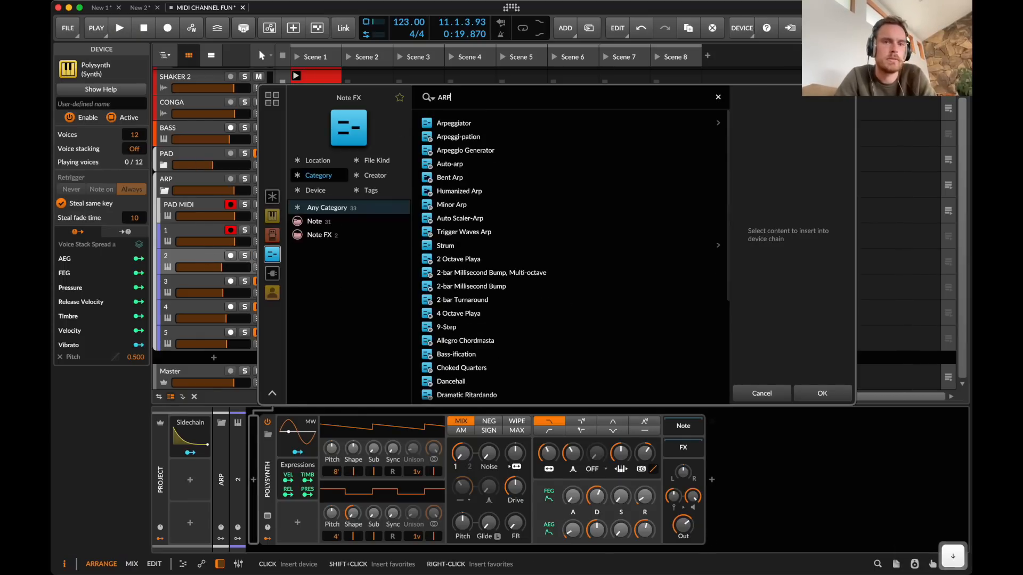
pyautogui.press('Return')
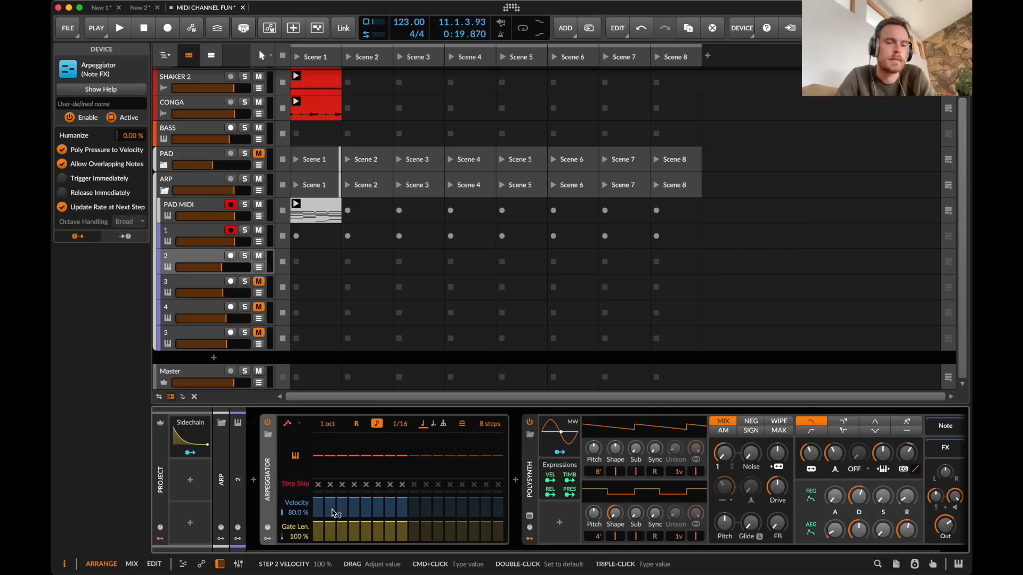
# - Lower the velocities of Arpeggiator steps 2, 3, 5, 6 and 8 on track 2 and play the pattern
pyautogui.moveTo(332, 510); pyautogui.dragTo(341, 516)
pyautogui.click(366, 510)
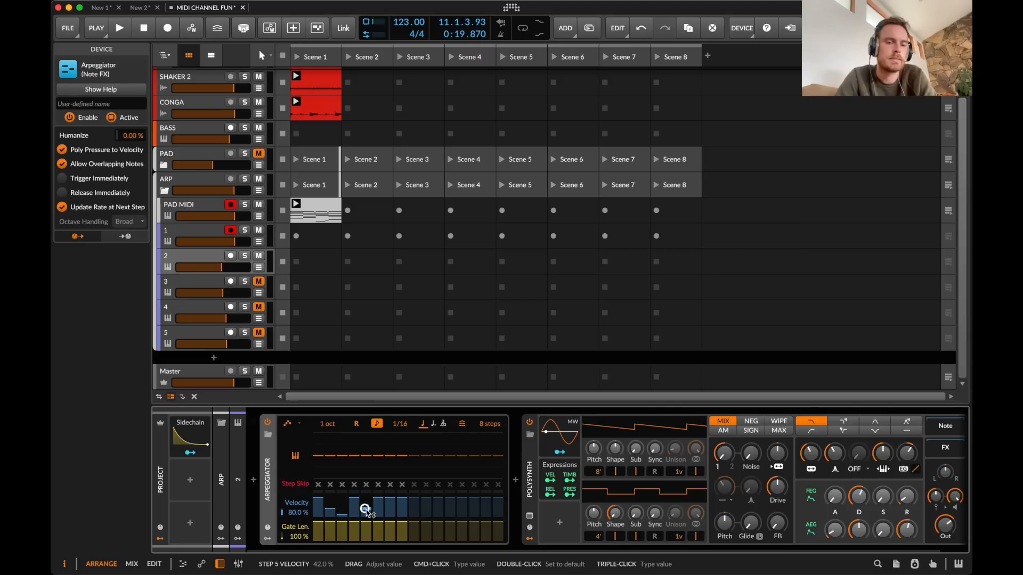
pyautogui.click(379, 515)
pyautogui.click(401, 514)
pyautogui.press('space')
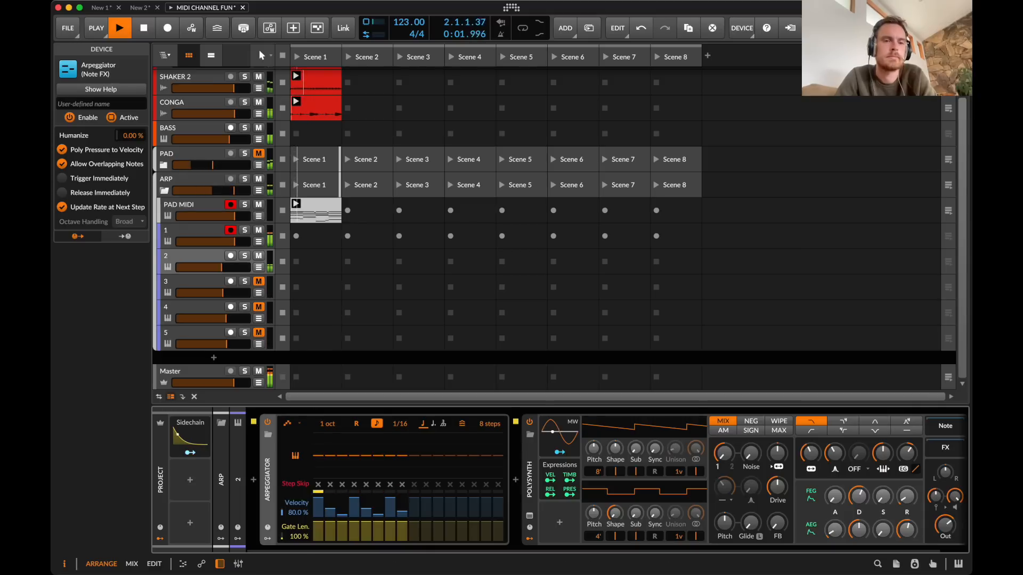
# - Raise track 2's volume slightly and set its Polysynth's filter envelope depth to 48 st
pyautogui.click(221, 258)
pyautogui.moveTo(221, 267); pyautogui.dragTo(225, 268)
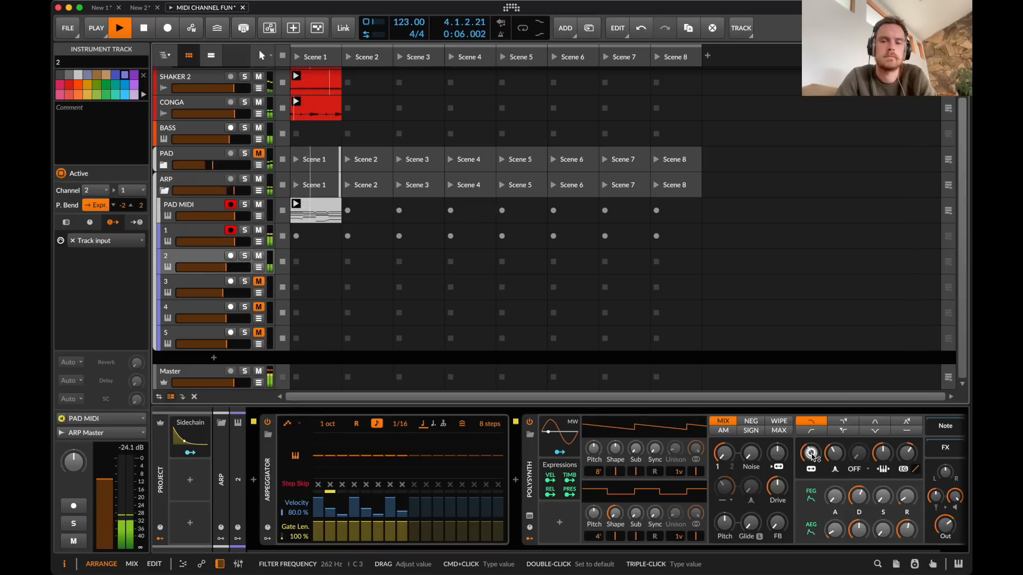
pyautogui.doubleClick(906, 453)
pyautogui.write('48 st')
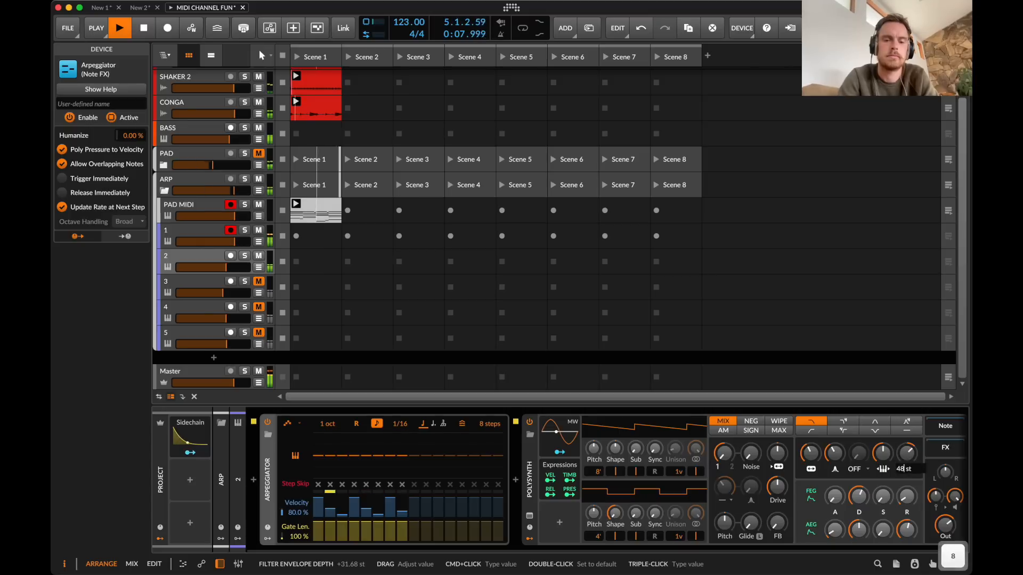
pyautogui.press('Return')
pyautogui.moveTo(859, 496)
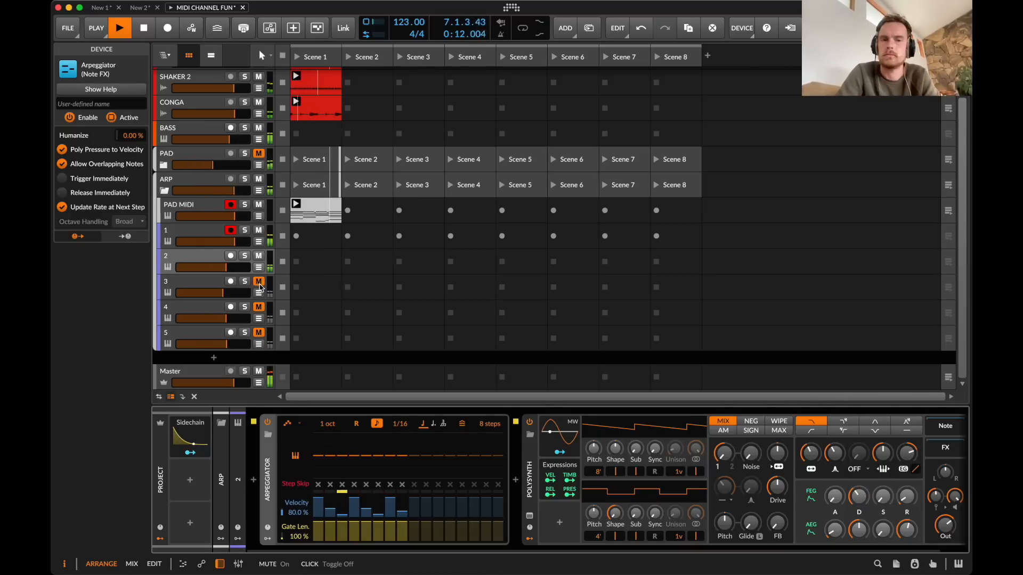
# - Unmute track 3, insert Note Repeats before its Polysynth with 13.3 % rotation and 37.3 % density, and play
pyautogui.click(189, 282)
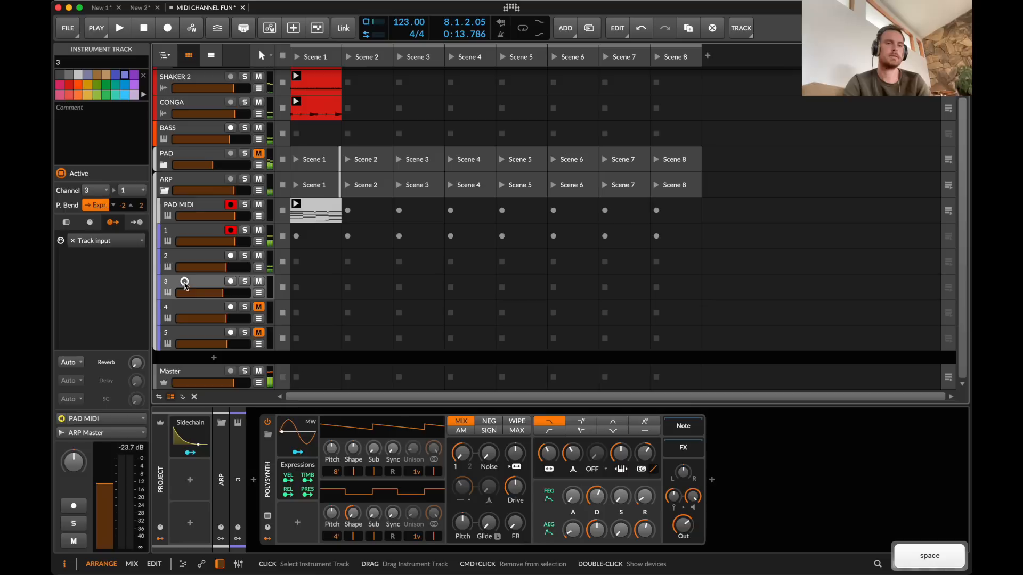
pyautogui.click(253, 480)
pyautogui.write('REP')
pyautogui.press('Down')
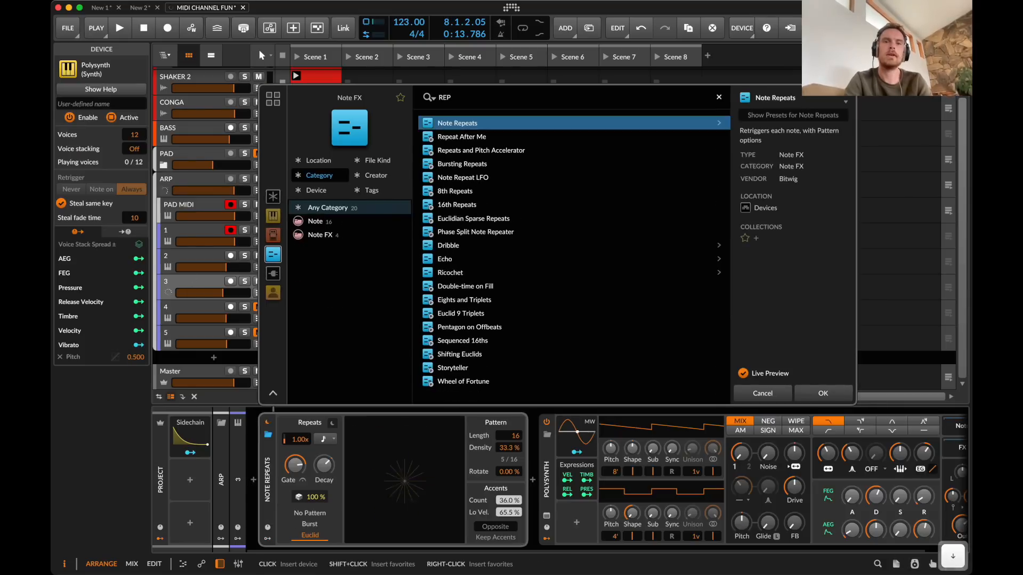
pyautogui.press('Return')
pyautogui.moveTo(513, 476); pyautogui.dragTo(510, 446)
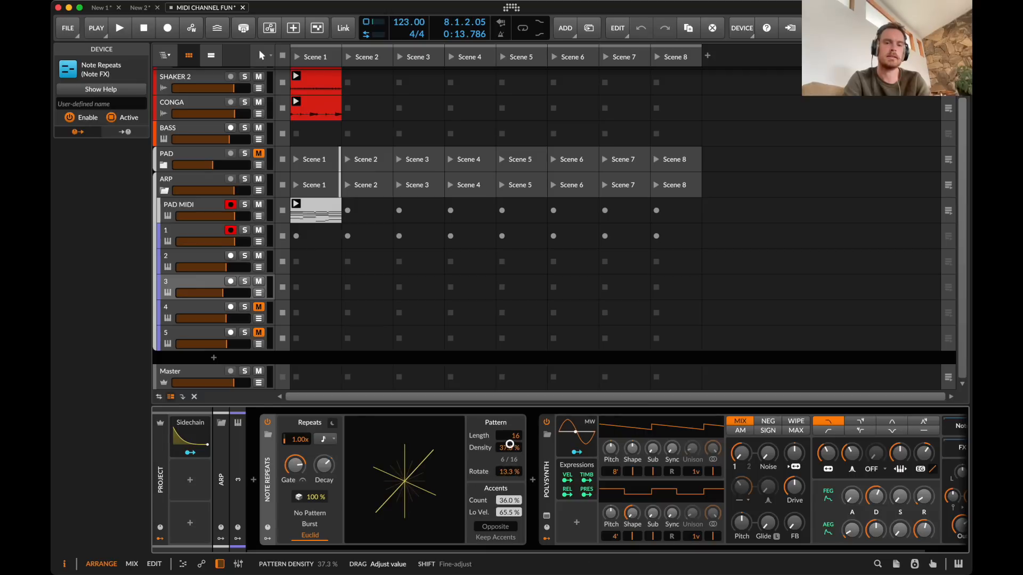
pyautogui.press('space')
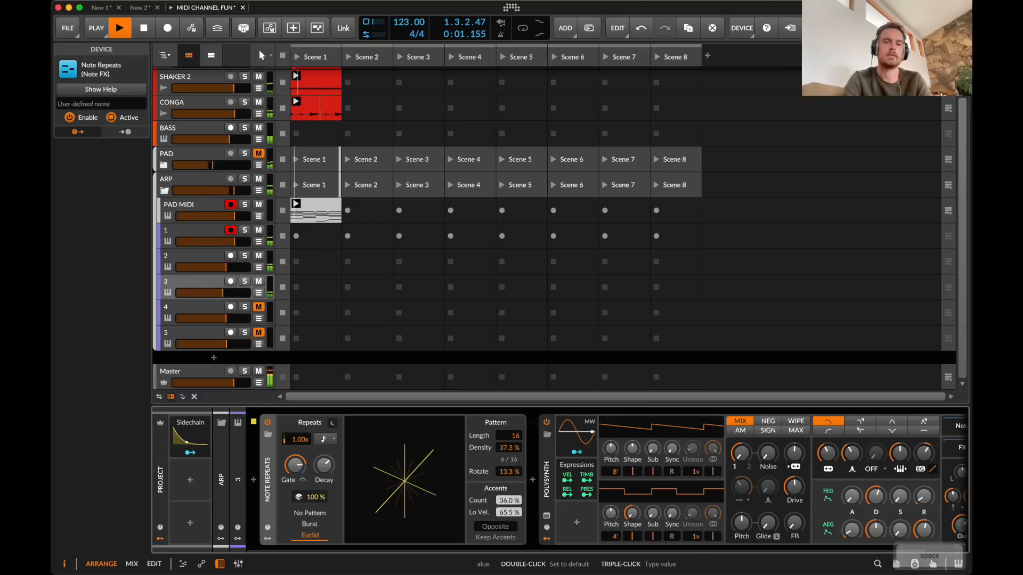
# - On track 3's Polysynth, set filter envelope decay to about 28 %, keytracking to 100 %, frequency to about 395 Hz, and choose the second filter type
pyautogui.moveTo(874, 496); pyautogui.dragTo(871, 497)
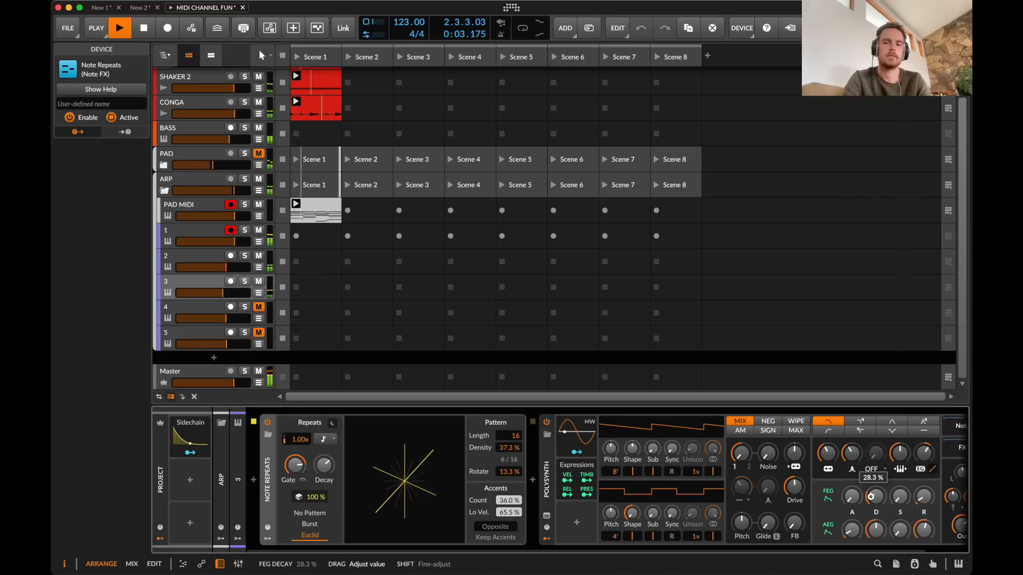
pyautogui.doubleClick(900, 455)
pyautogui.write('100')
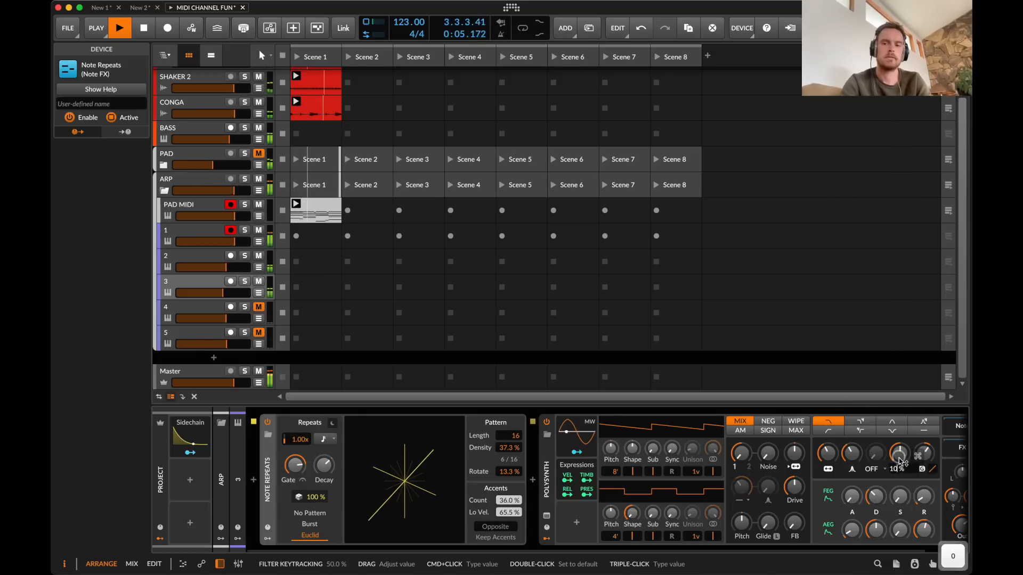
pyautogui.press('Return')
pyautogui.moveTo(831, 445); pyautogui.dragTo(830, 445)
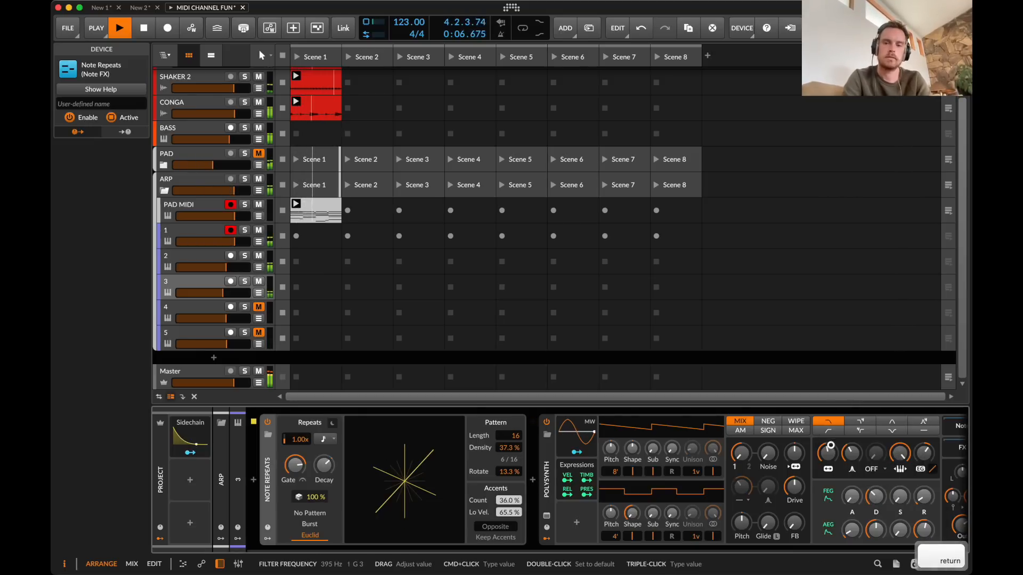
pyautogui.click(863, 422)
pyautogui.hscroll(1, 918, 528)
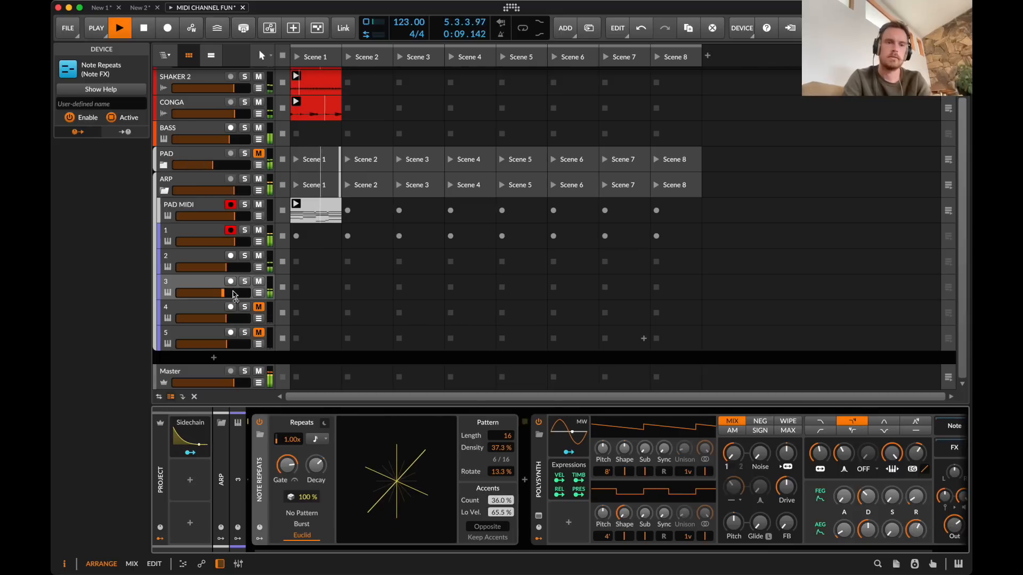
# - Reset the volumes of tracks 2, 3 and 4 to their default and unmute track 4
pyautogui.click(224, 293)
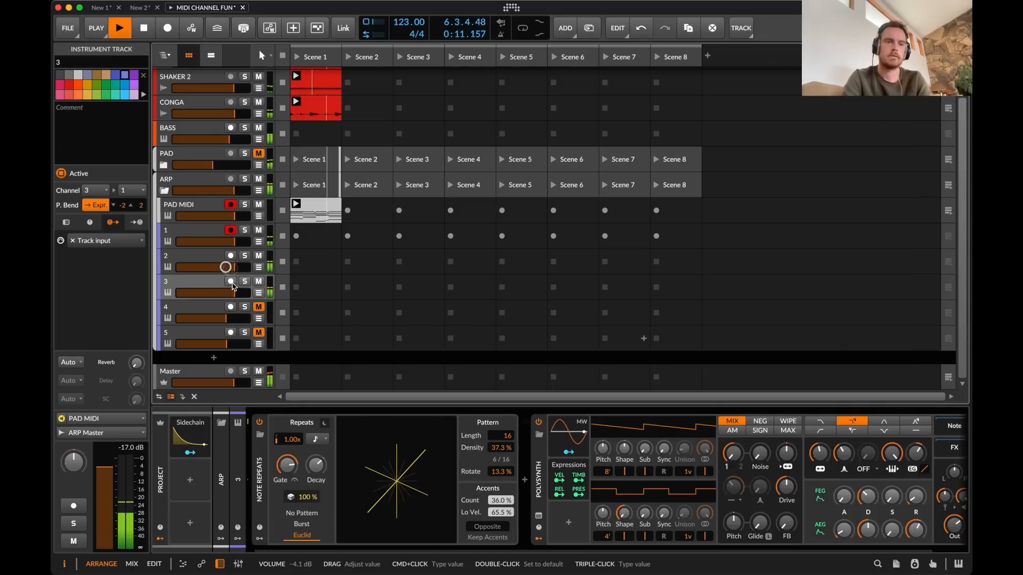
pyautogui.click(260, 308)
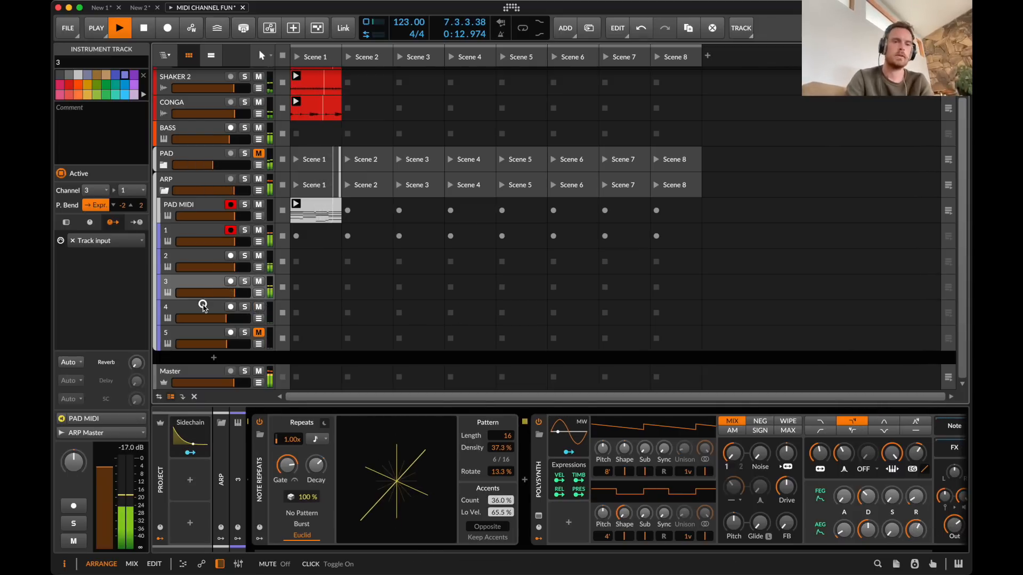
pyautogui.click(203, 305)
pyautogui.rightClick(210, 309)
pyautogui.click(194, 317)
pyautogui.doubleClick(223, 318)
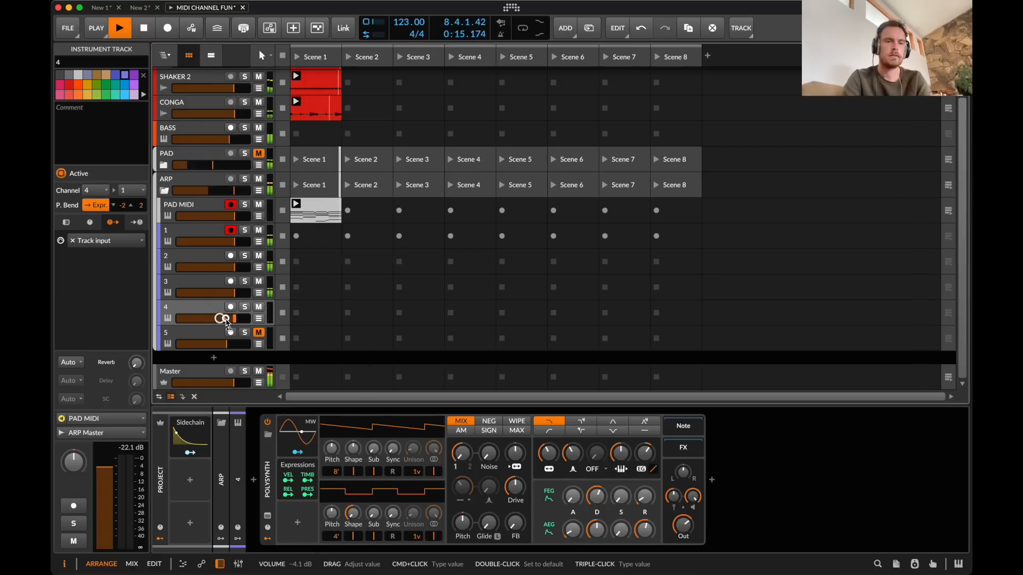
# - Insert Note Repeats before track 4's Polysynth with a Euclid pattern at 19.5 % density, and play it back
pyautogui.click(249, 481)
pyautogui.write('rep')
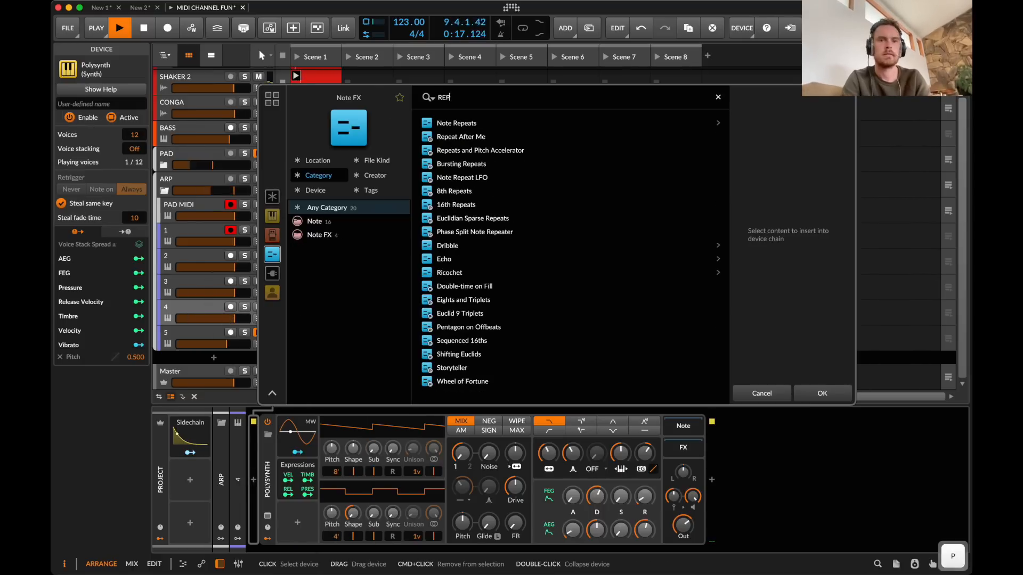
pyautogui.press('Return')
pyautogui.press('space')
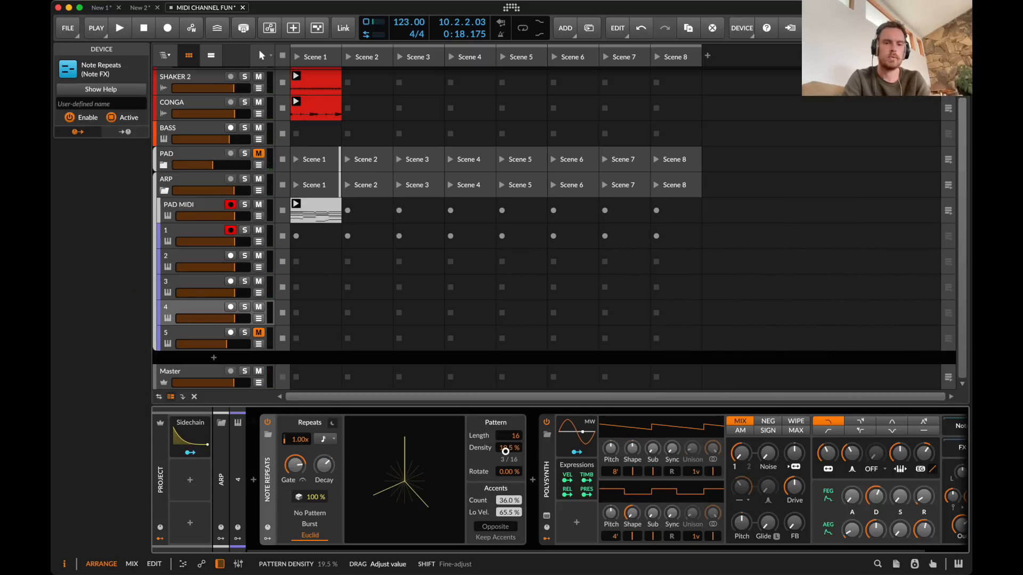
pyautogui.press('space')
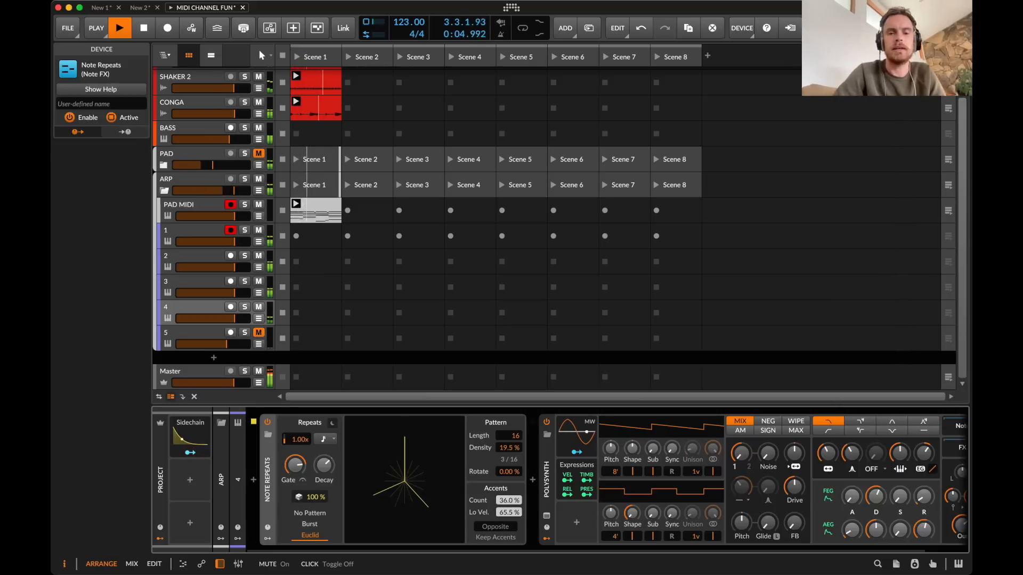
# - Unmute track 5 and insert an Arpeggiator with a 1/8 base rate before its Polysynth
pyautogui.press('space')
pyautogui.click(194, 335)
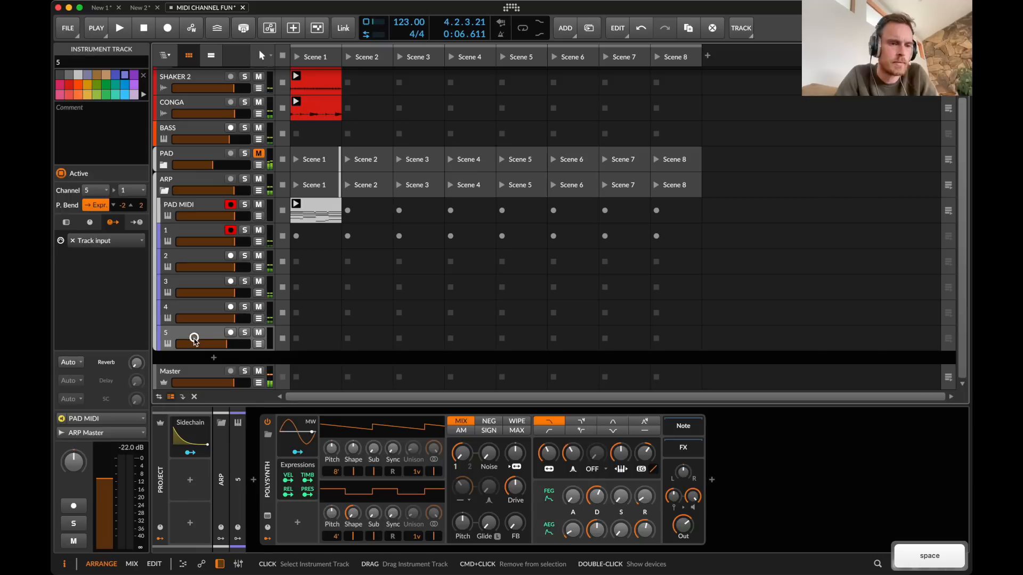
pyautogui.click(254, 480)
pyautogui.write('ARP')
pyautogui.press('Down')
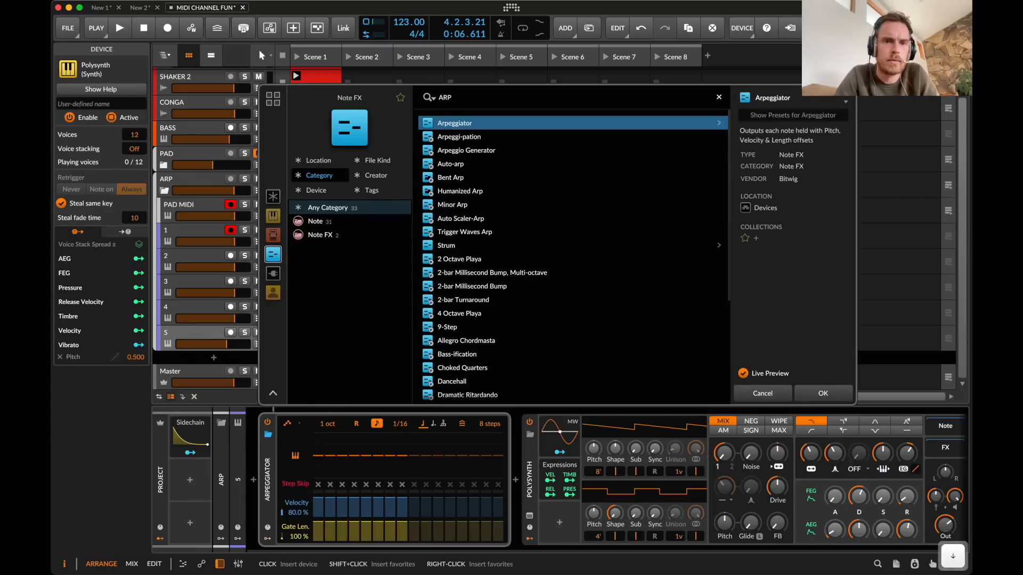
pyautogui.press('Return')
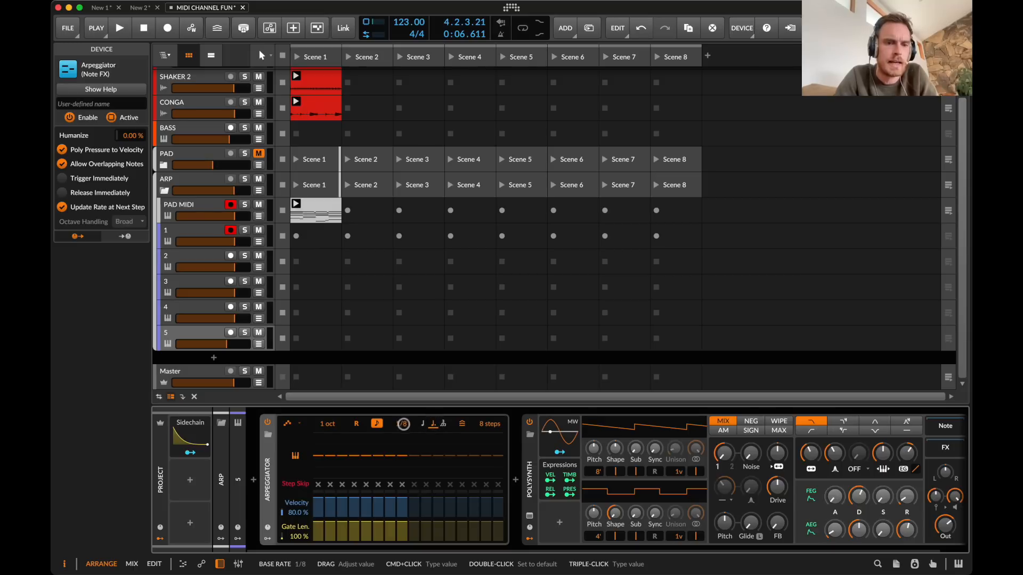
# - During playback, reshape track 5's Polysynth filter by changing its type, cutoff and envelope decay, with envelope depth at +26.56 st
pyautogui.press('space')
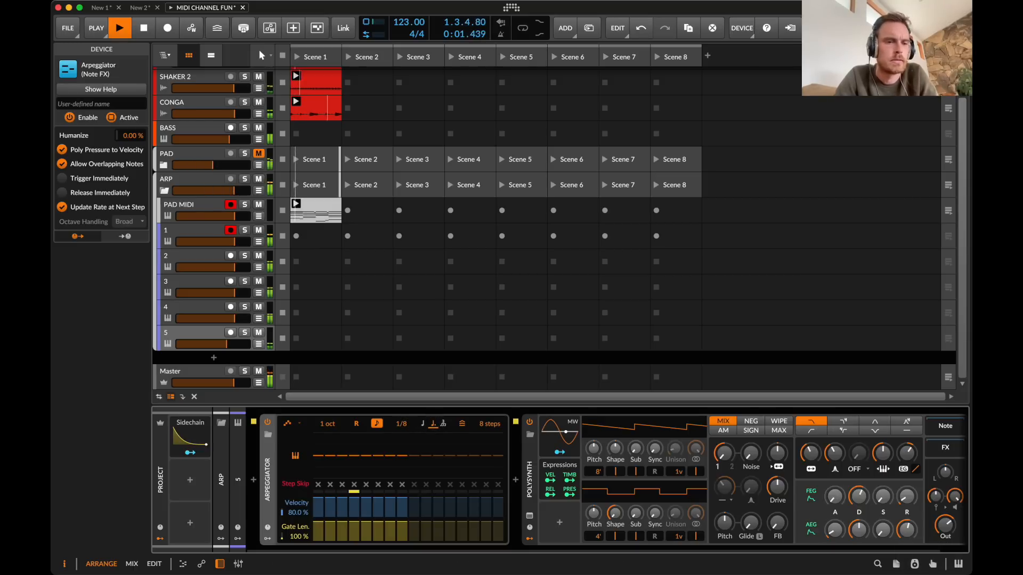
pyautogui.hscroll(2, 508, 501)
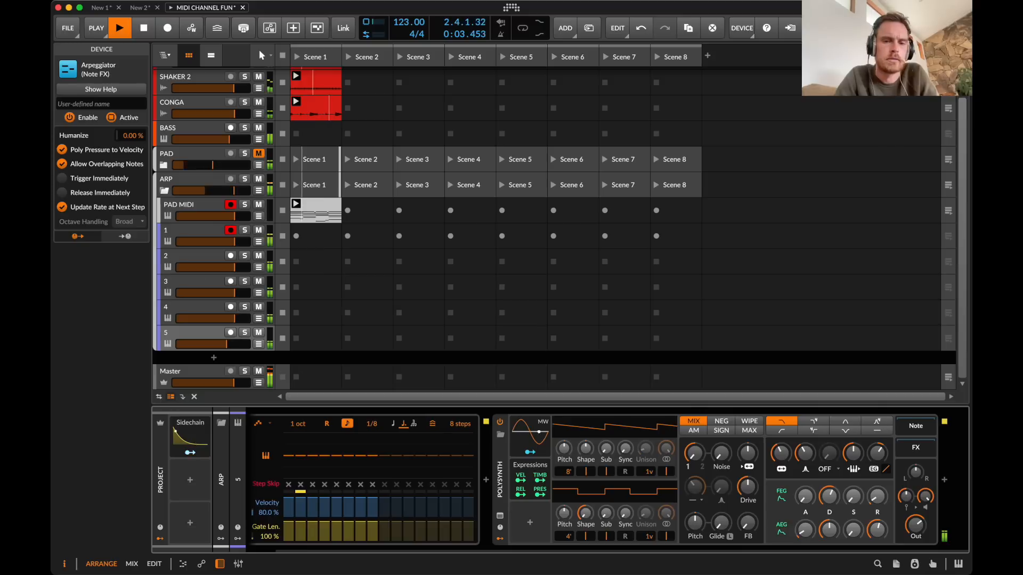
pyautogui.moveTo(782, 455); pyautogui.dragTo(783, 460)
pyautogui.click(813, 422)
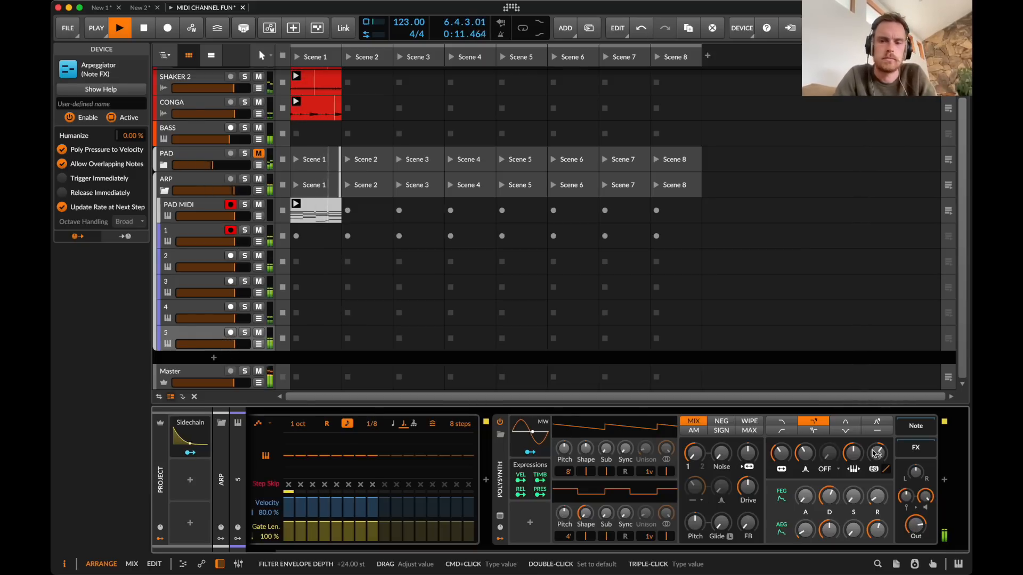
pyautogui.moveTo(829, 497); pyautogui.dragTo(828, 491)
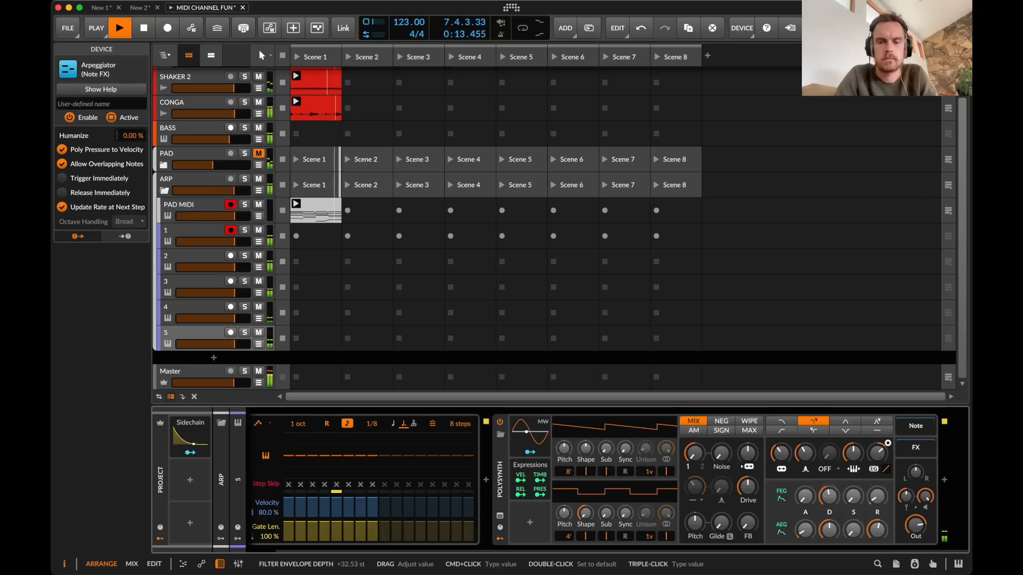
pyautogui.moveTo(878, 449); pyautogui.dragTo(878, 454)
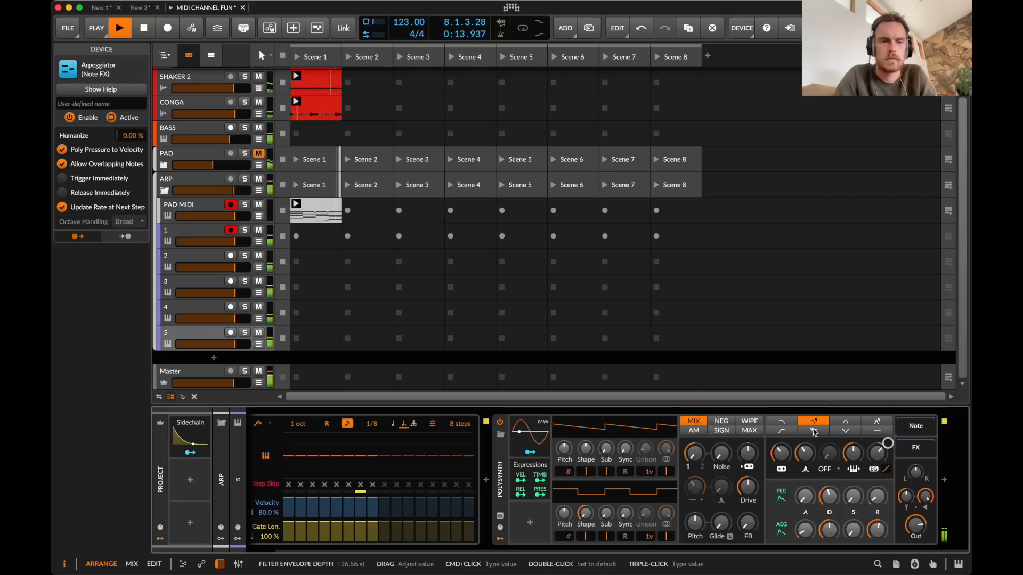
# - Mute the BASS track, view the notes of the PAD MIDI clip in the ARP group, and stop playback
pyautogui.click(259, 127)
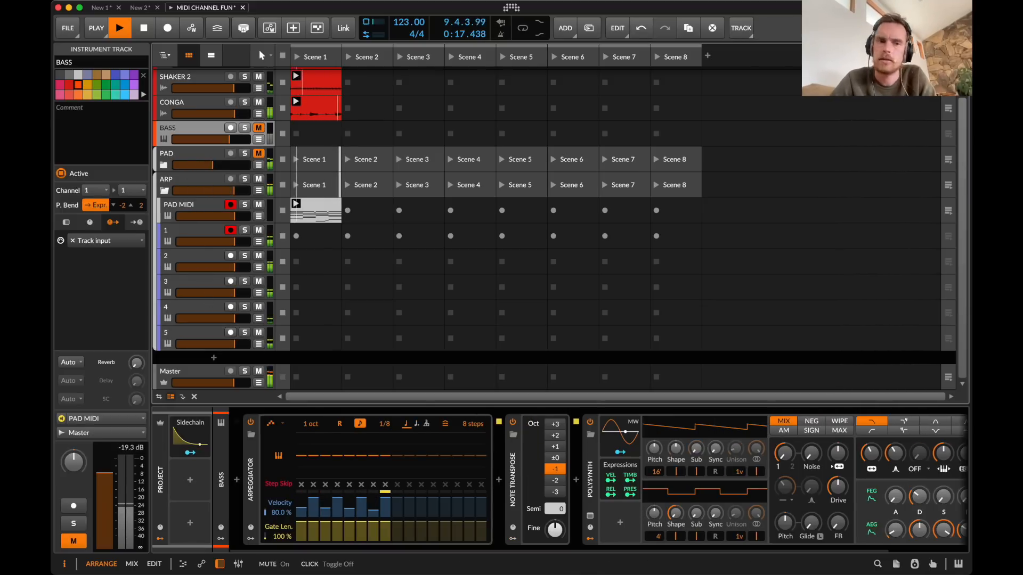
pyautogui.click(198, 229)
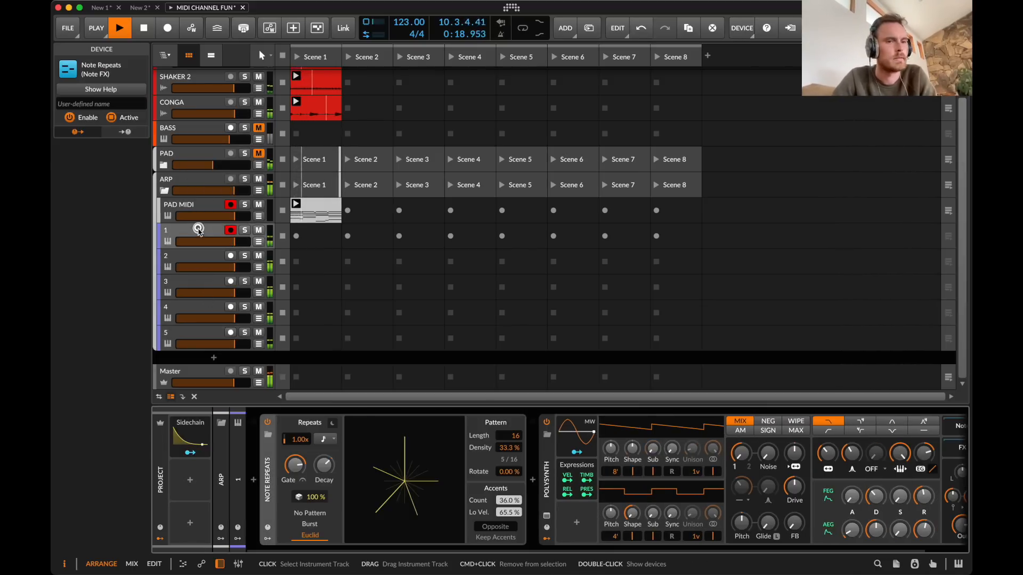
pyautogui.doubleClick(318, 207)
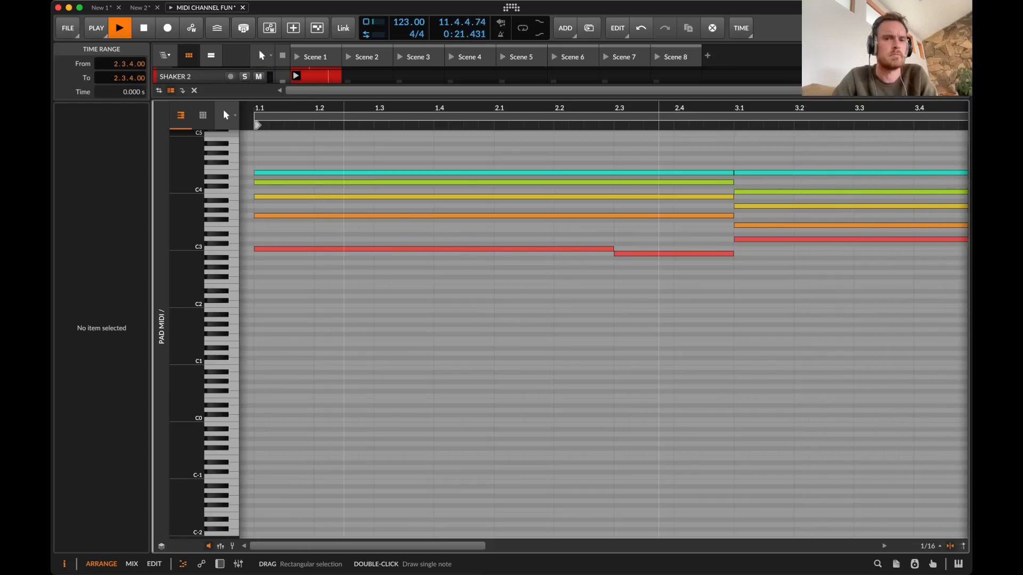
pyautogui.press('d')
pyautogui.press('d')
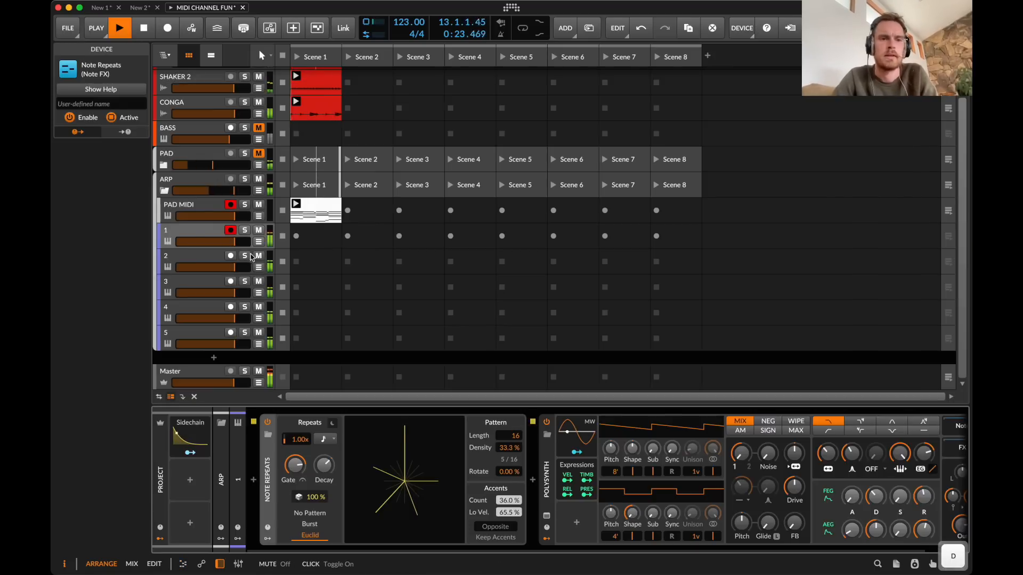
pyautogui.press('space')
# - Choose PAD MIDI from the PAD group as the input source of track 1
pyautogui.click(180, 229)
pyautogui.click(85, 423)
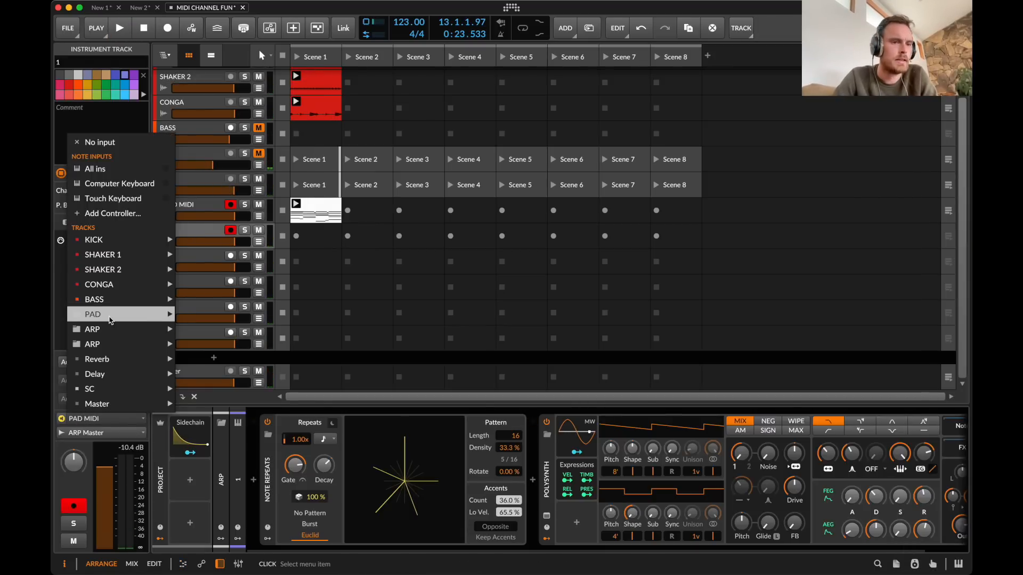
pyautogui.moveTo(112, 315)
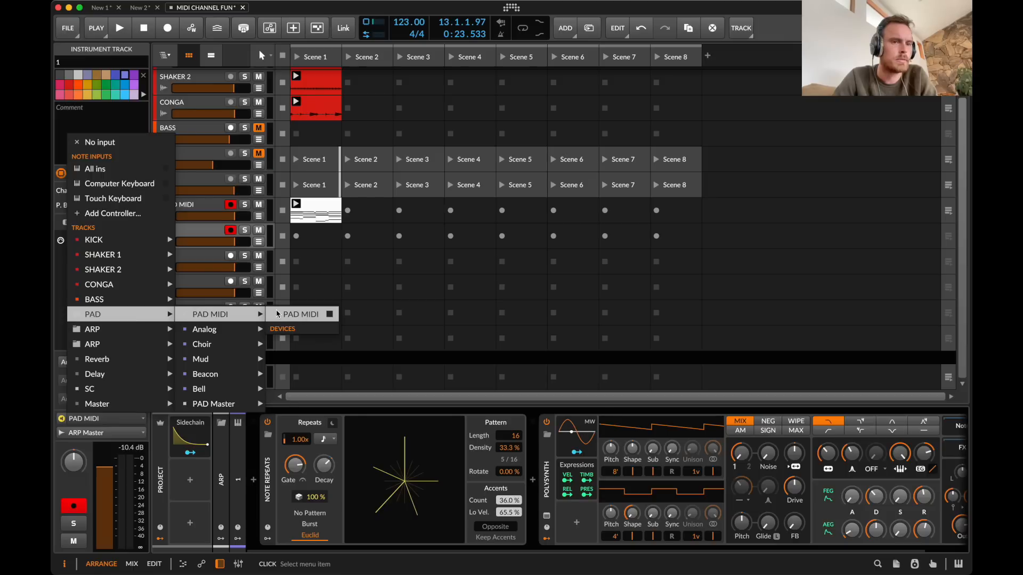
pyautogui.click(277, 315)
# - Lower the first bass note of the ARP group's PAD MIDI clip by two semitones, return it to C3, and briefly play back
pyautogui.doubleClick(316, 210)
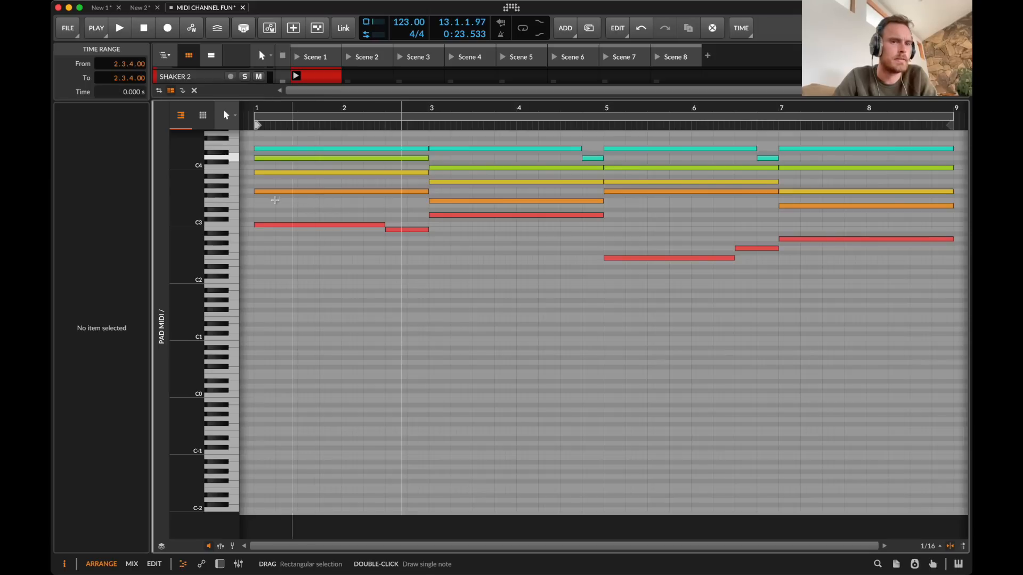
pyautogui.click(273, 225)
pyautogui.press('Down')
pyautogui.press('Down')
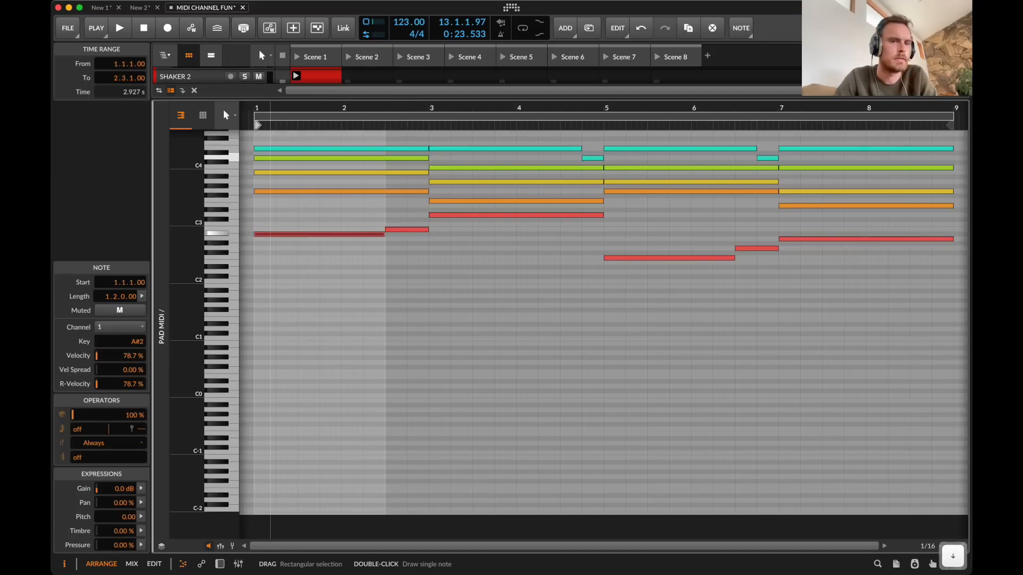
pyautogui.press('Up')
pyautogui.press('Up')
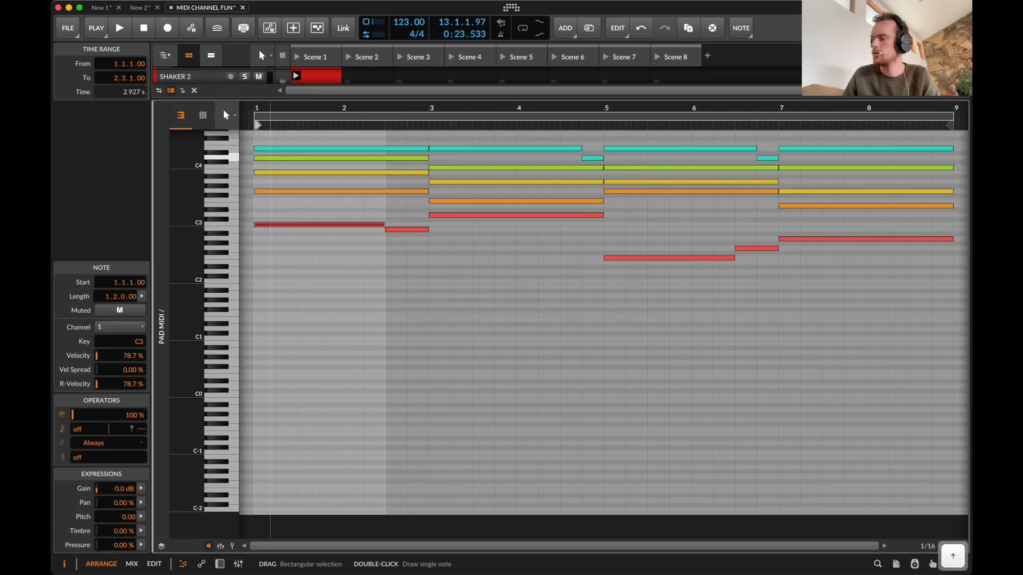
pyautogui.press('d')
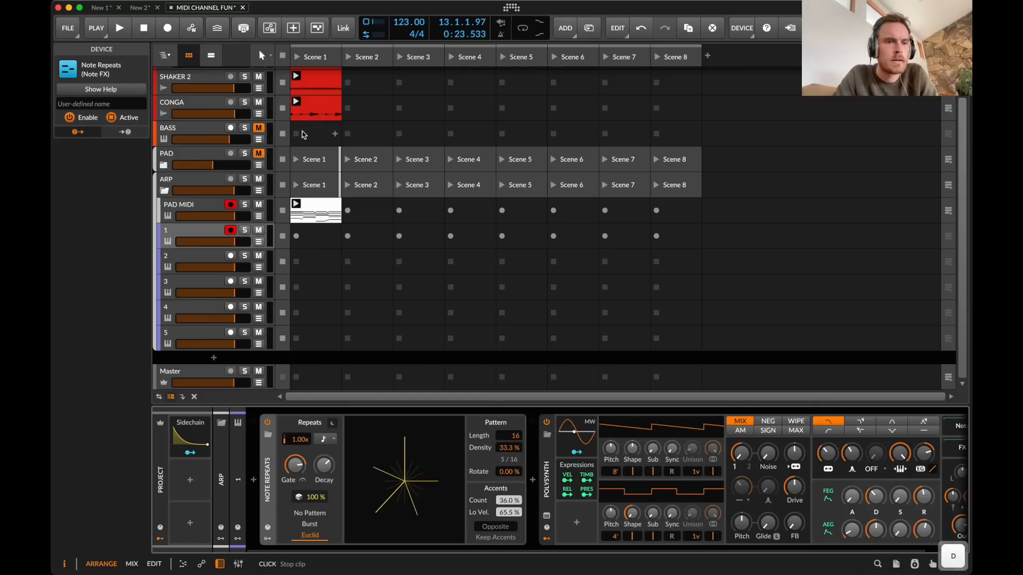
pyautogui.press('space')
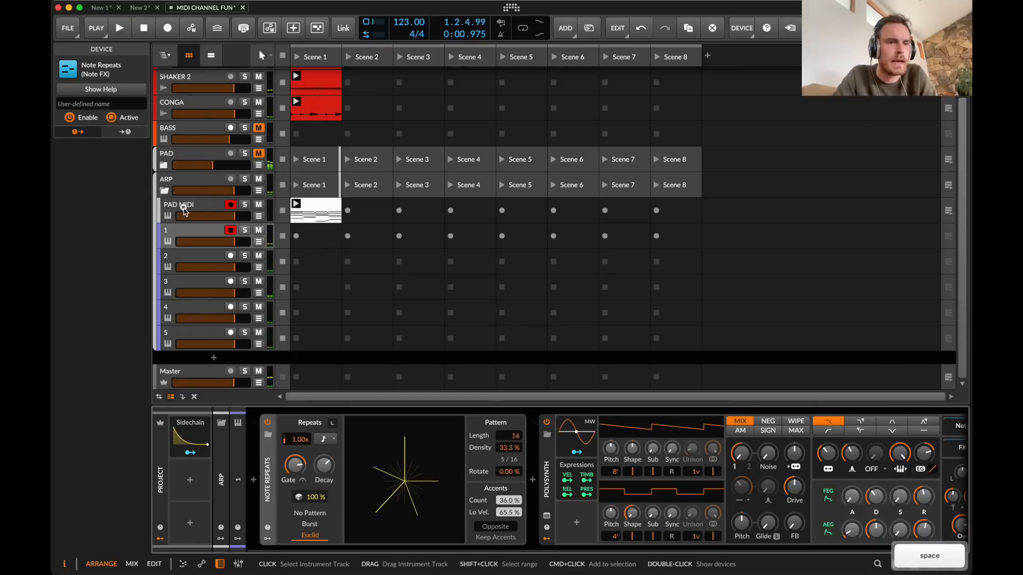
# - Set the input source of tracks 1 and 2 in the ARP group to the PAD group's PAD MIDI track
pyautogui.click(181, 235)
pyautogui.click(84, 419)
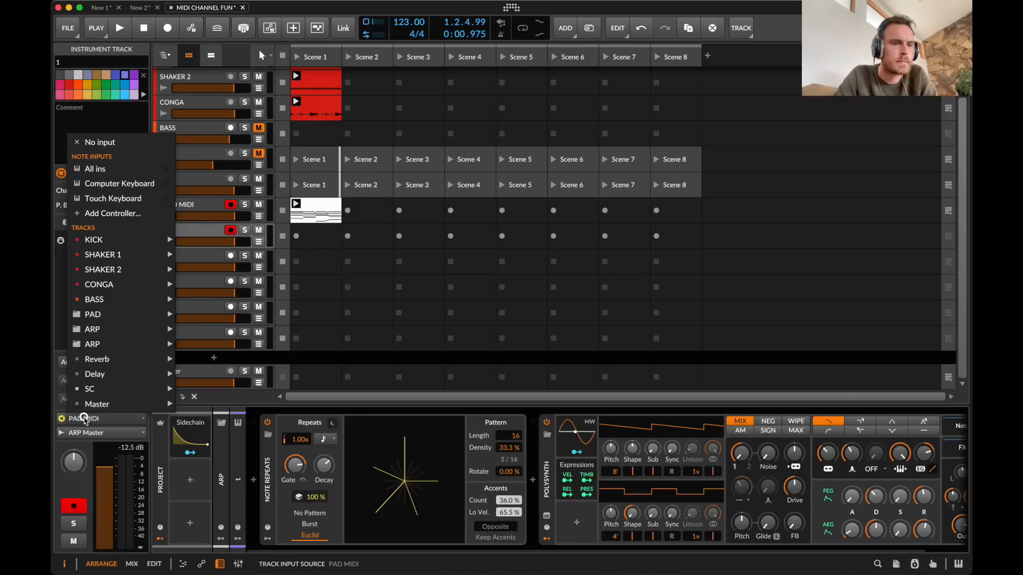
pyautogui.moveTo(127, 319)
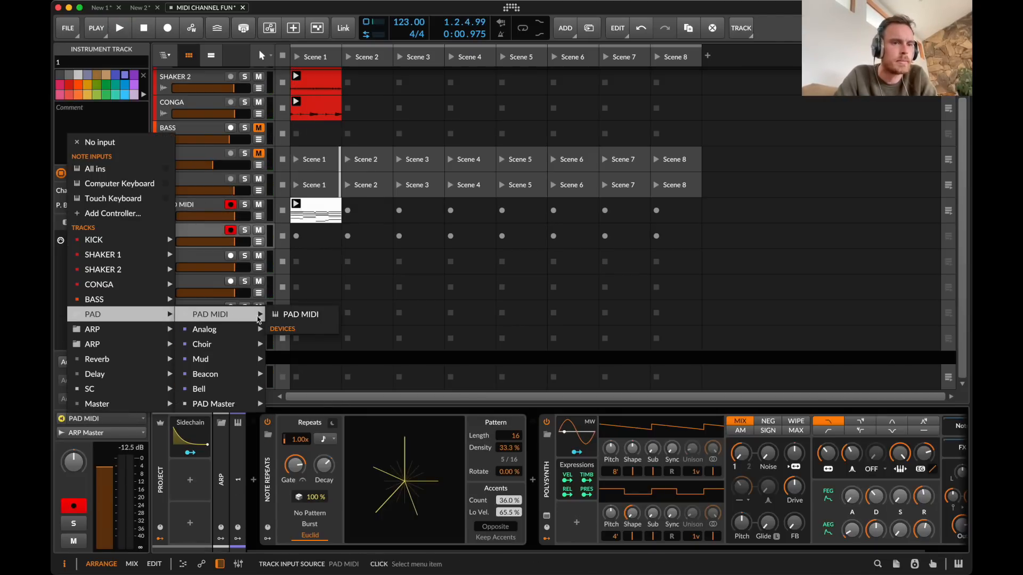
pyautogui.click(274, 315)
pyautogui.click(190, 261)
pyautogui.click(88, 420)
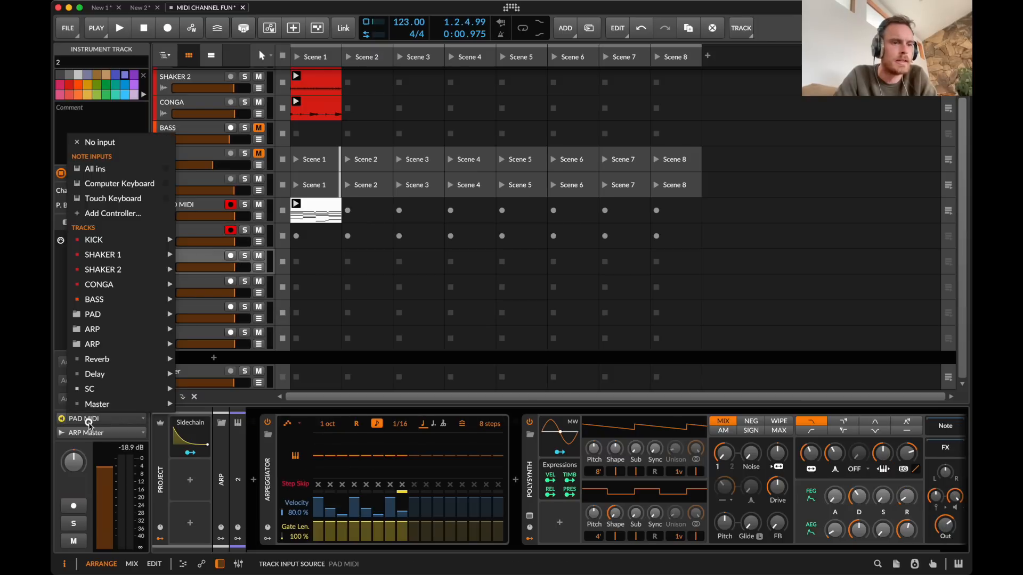
pyautogui.moveTo(126, 315)
pyautogui.click(288, 315)
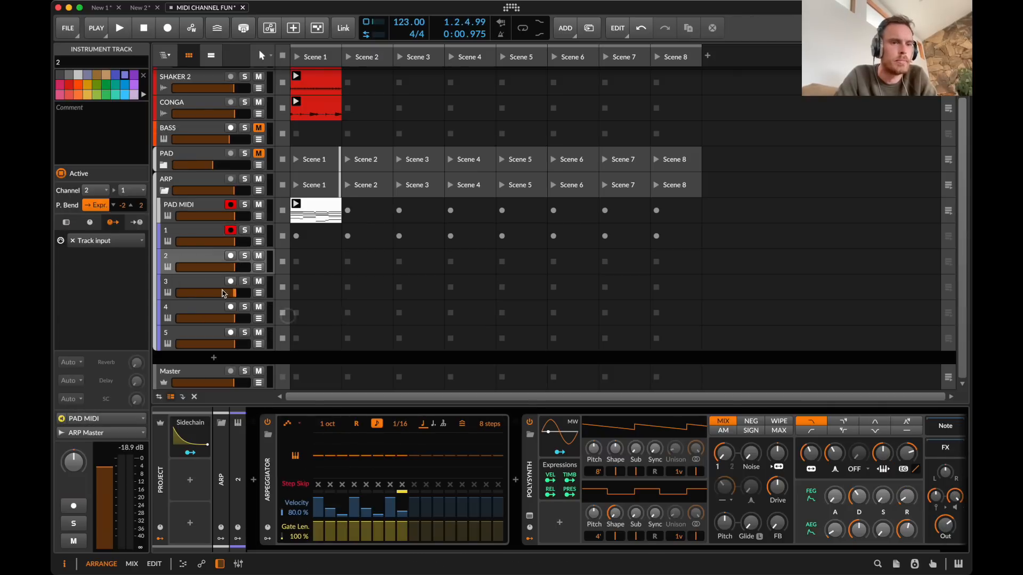
# - Route the PAD group's PAD MIDI track into tracks 3 and 4 as their input source
pyautogui.click(201, 280)
pyautogui.click(80, 419)
pyautogui.moveTo(109, 314)
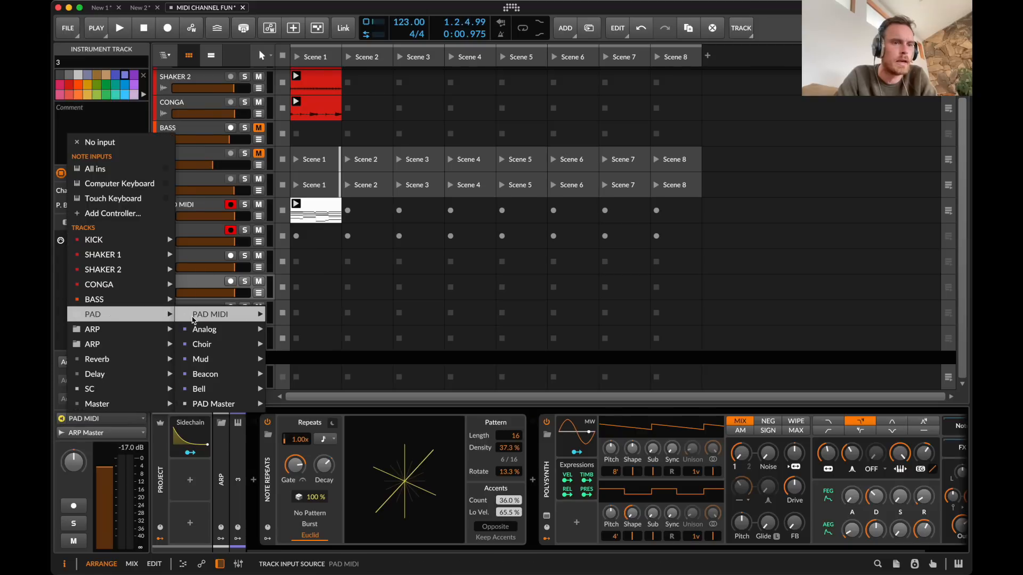
pyautogui.click(292, 314)
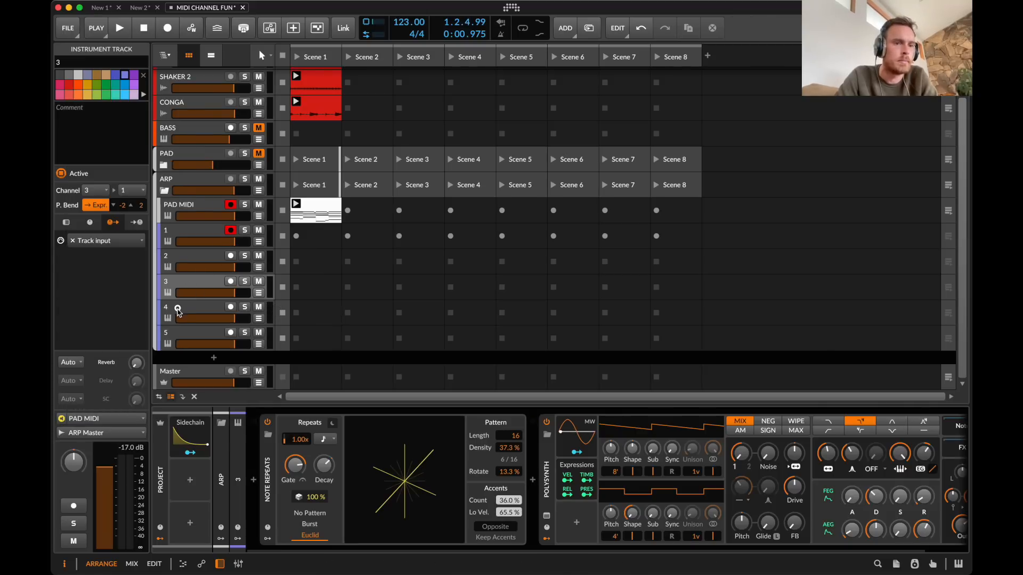
pyautogui.click(201, 306)
pyautogui.click(101, 419)
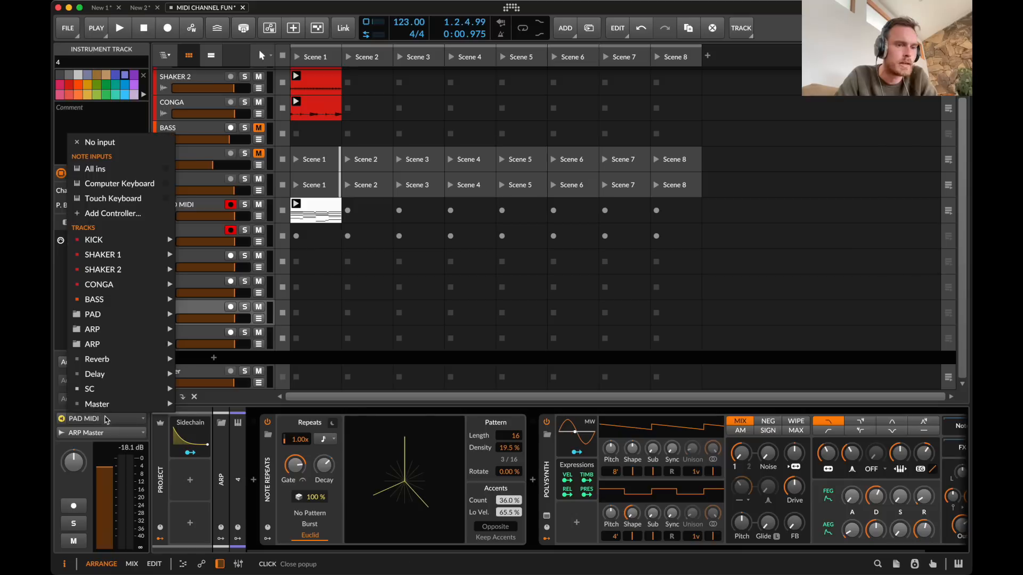
pyautogui.moveTo(160, 314)
pyautogui.click(290, 315)
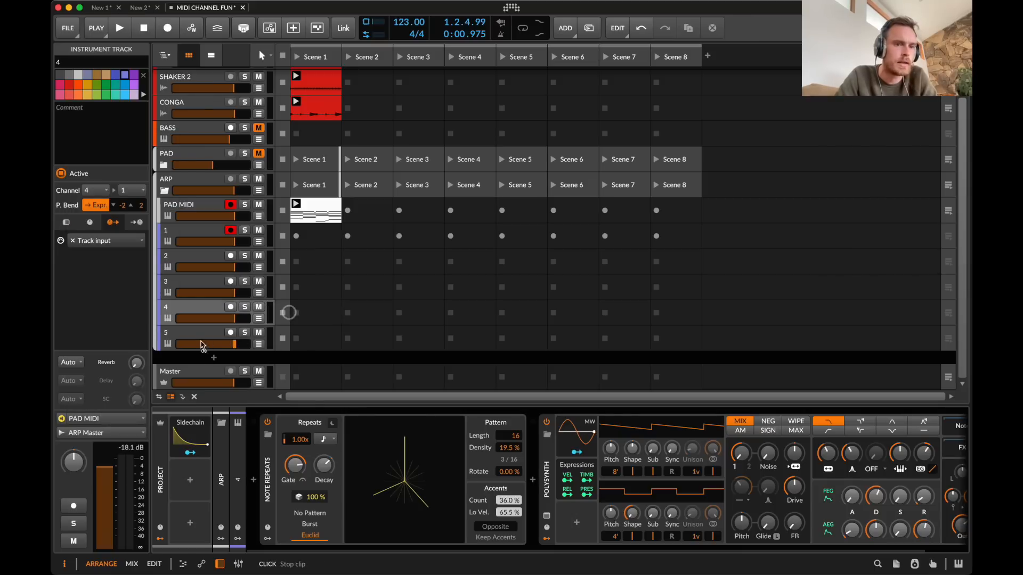
# - Set track 5's input source to the PAD MIDI track inside the PAD group
pyautogui.click(190, 334)
pyautogui.click(86, 420)
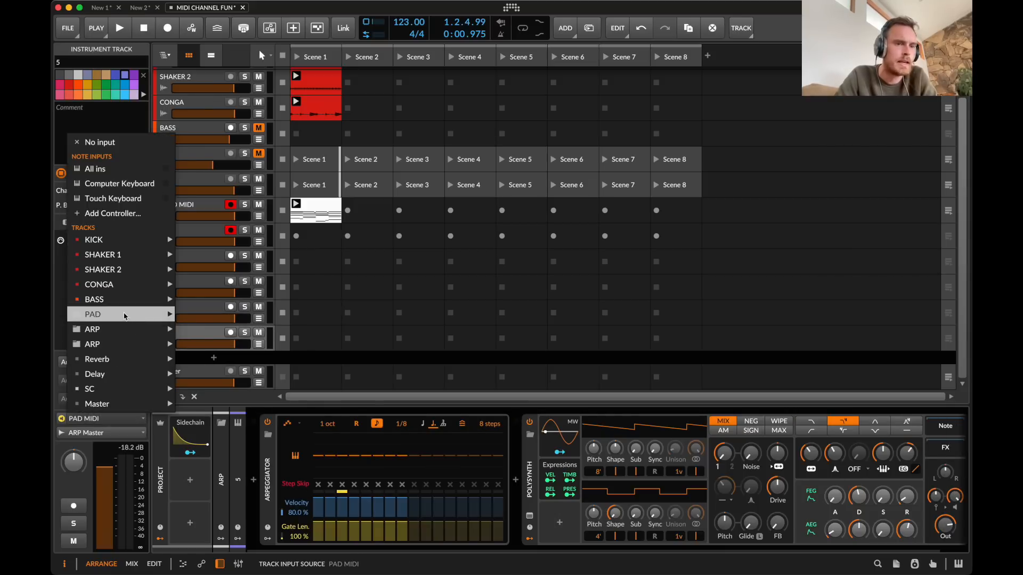
pyautogui.moveTo(160, 314)
pyautogui.moveTo(224, 314)
pyautogui.click(289, 315)
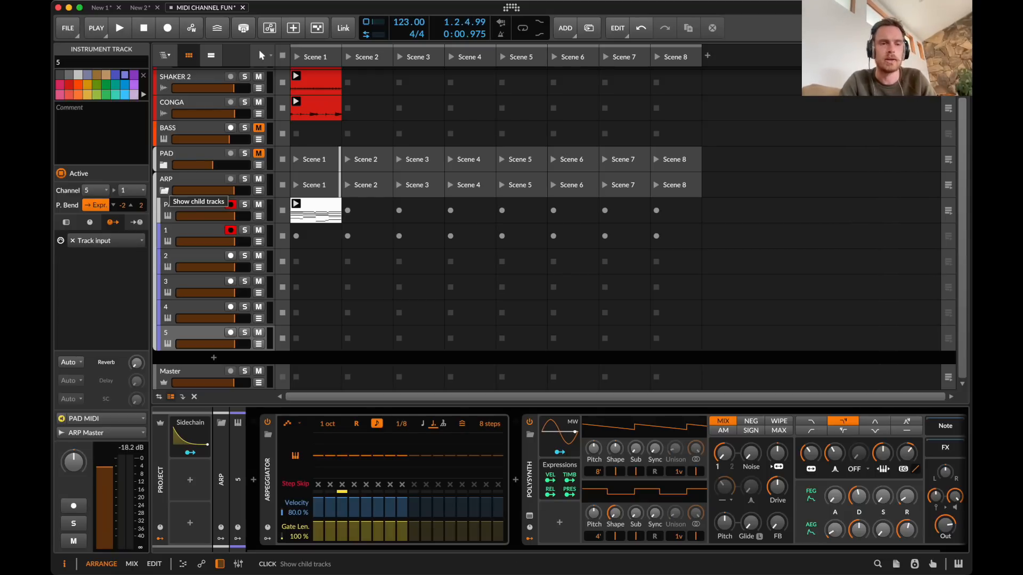
# - Move the PAD MIDI track out of the PAD group to sit directly above it
pyautogui.click(165, 191)
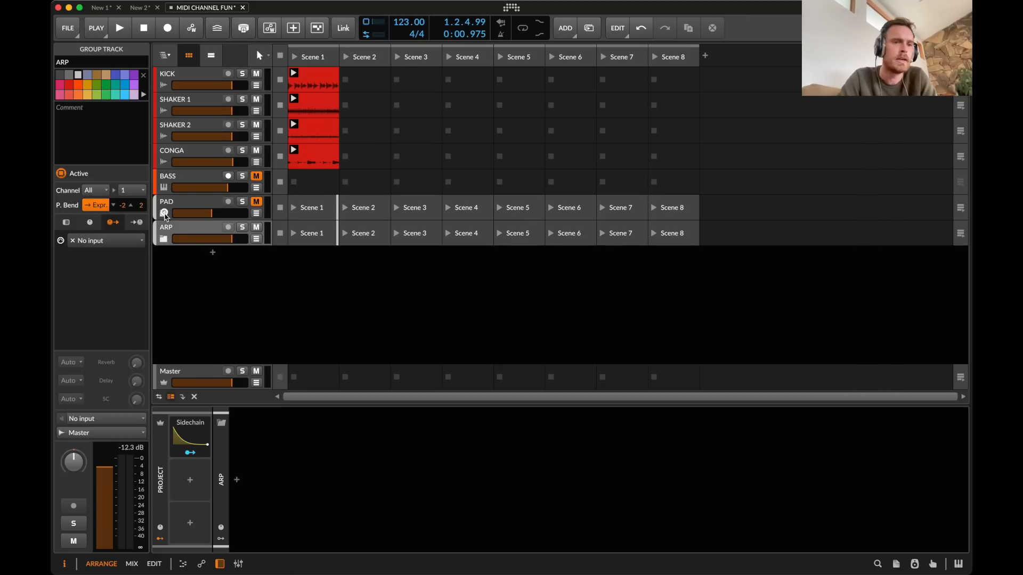
pyautogui.click(165, 213)
pyautogui.click(192, 227)
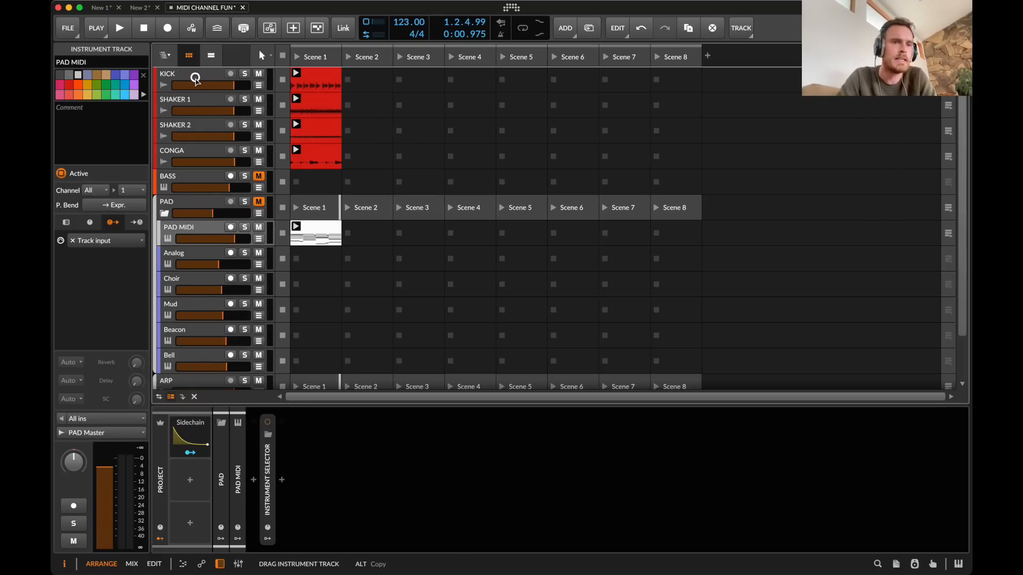
pyautogui.moveTo(196, 79); pyautogui.dragTo(191, 219)
# - Color the PAD group and its five child tracks blue, and collapse the group
pyautogui.rightClick(187, 230)
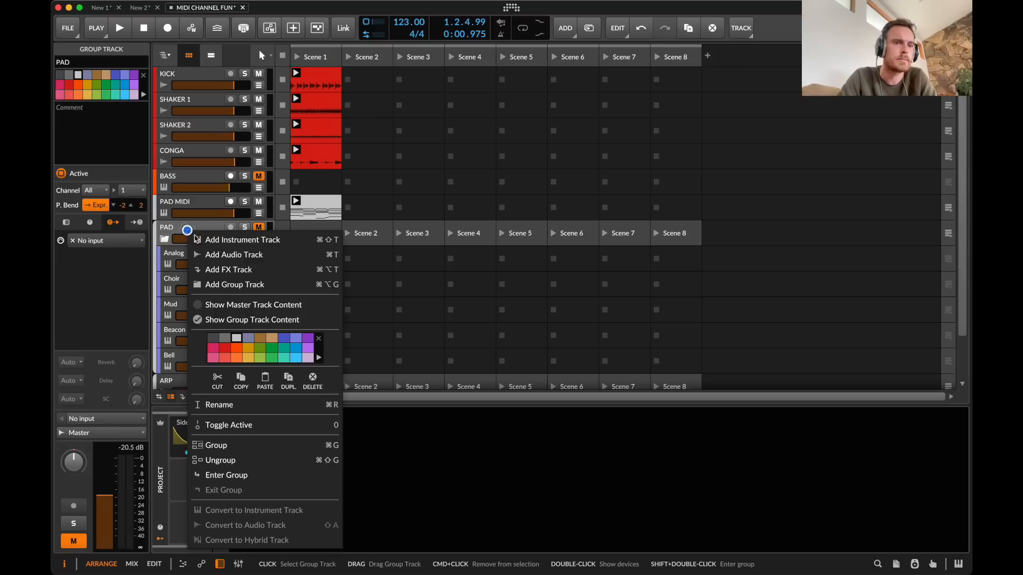
pyautogui.click(298, 349)
pyautogui.click(167, 282)
pyautogui.press('super+a')
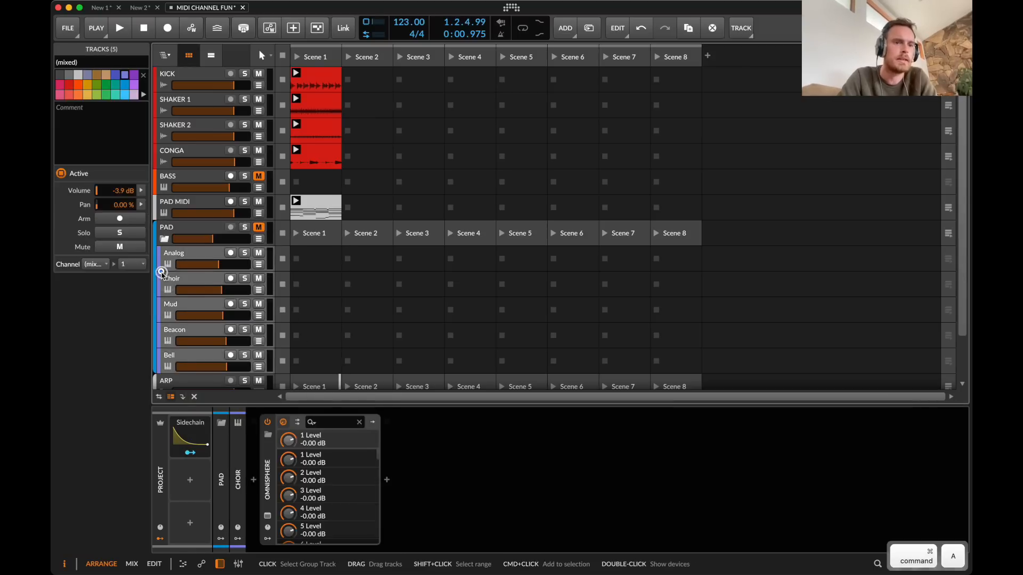
pyautogui.rightClick(161, 272)
pyautogui.click(268, 376)
pyautogui.click(176, 261)
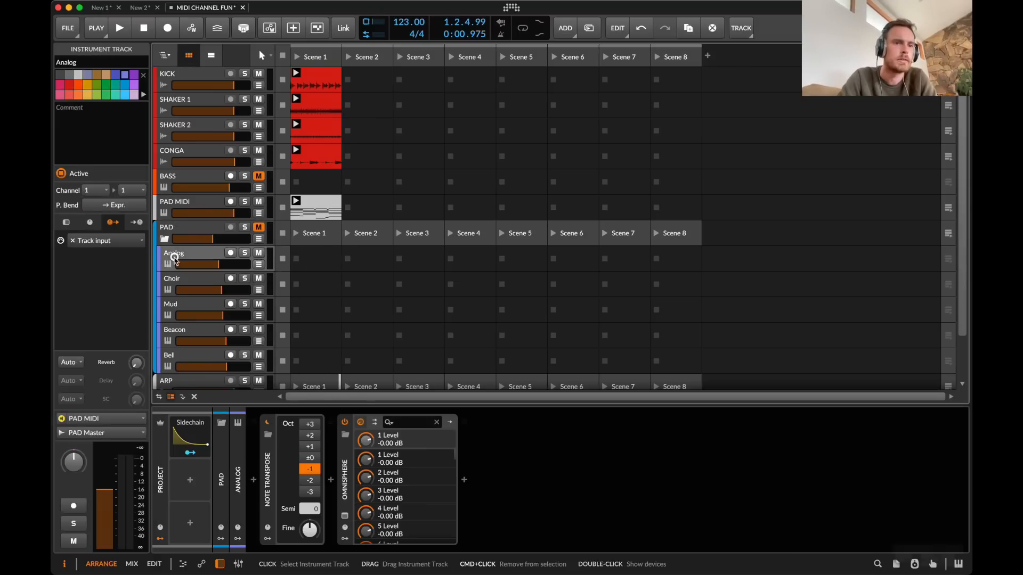
pyautogui.press('super+a')
pyautogui.rightClick(176, 261)
pyautogui.click(196, 217)
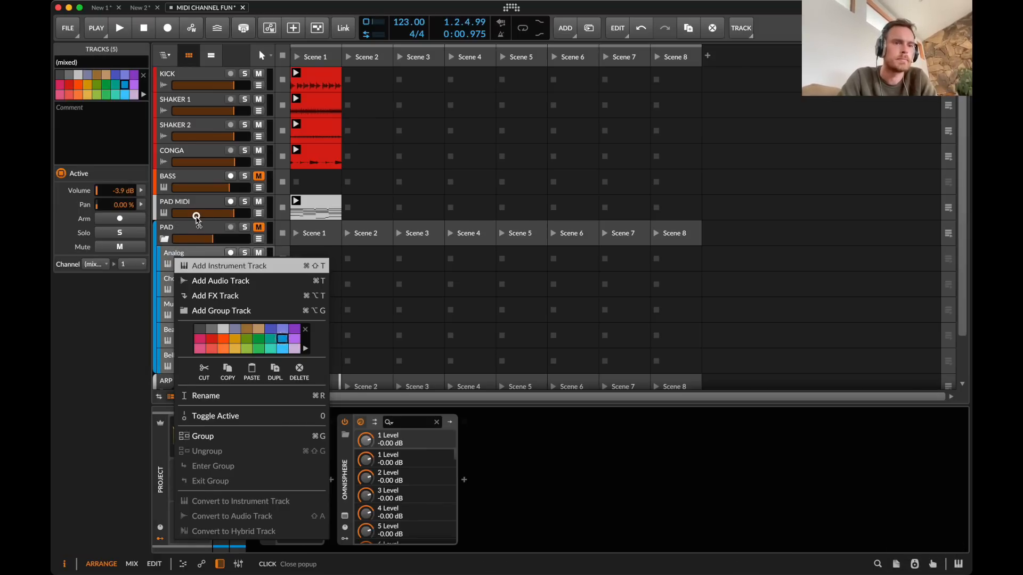
pyautogui.click(163, 239)
# - Color the ARP group light blue
pyautogui.click(181, 252)
pyautogui.rightClick(181, 252)
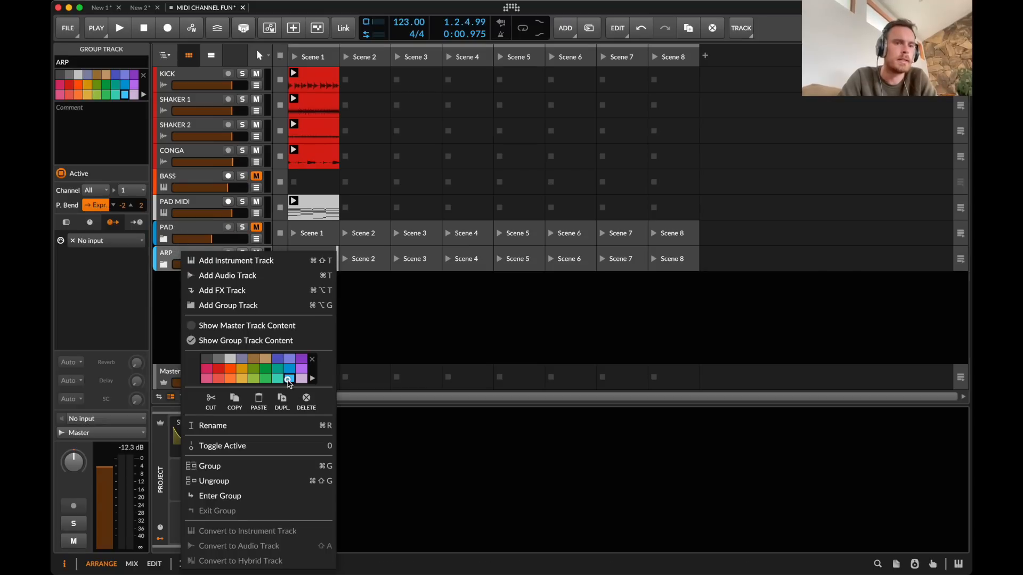
pyautogui.click(288, 377)
pyautogui.click(155, 237)
# - Delete the PAD MIDI track inside the ARP group and briefly play back
pyautogui.click(163, 265)
pyautogui.click(187, 291)
pyautogui.press('space')
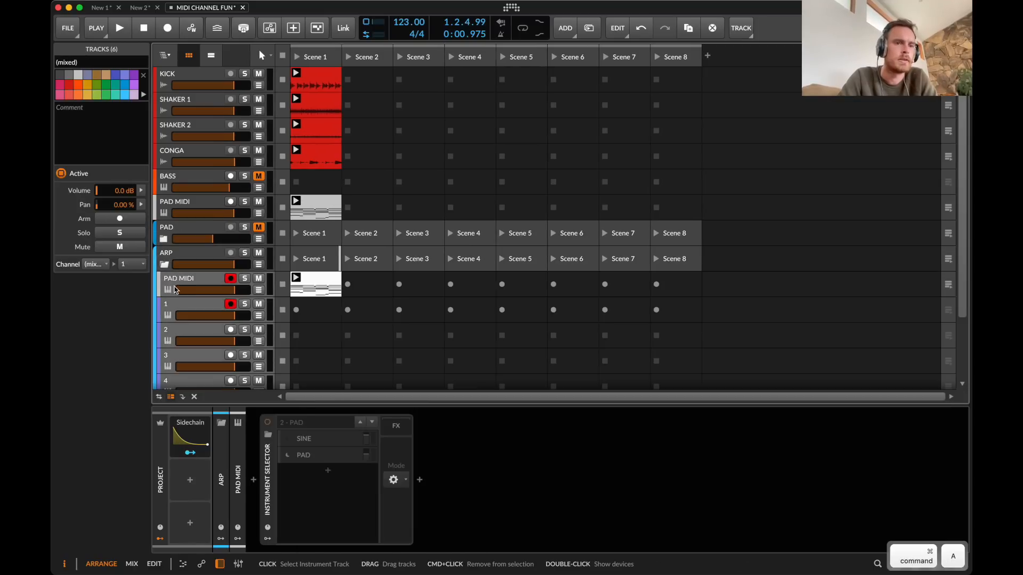
# - Color tracks 1 to 5 inside the ARP group light blue and collapse the group
pyautogui.press('super+a')
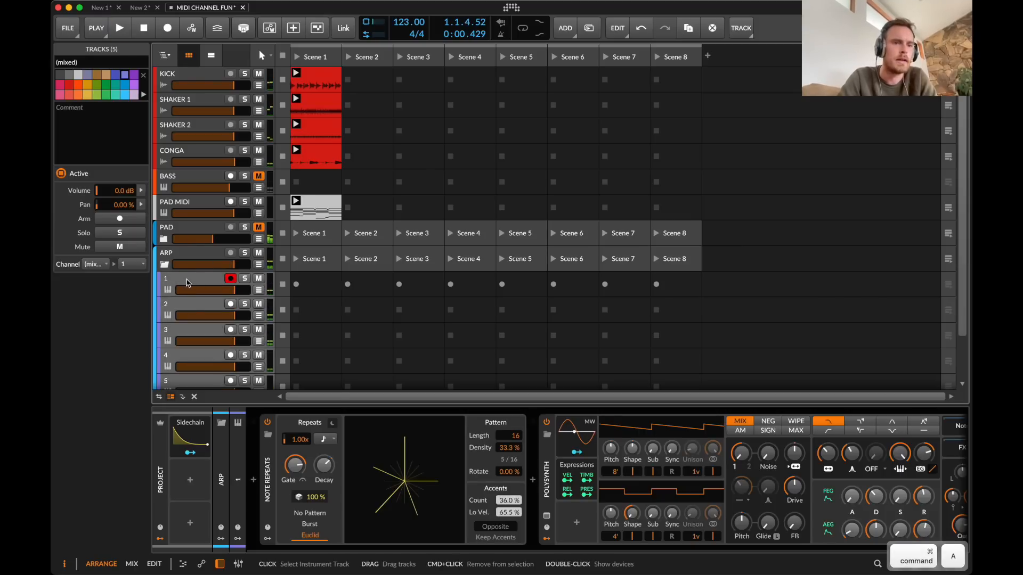
pyautogui.rightClick(186, 283)
pyautogui.click(296, 374)
pyautogui.click(180, 232)
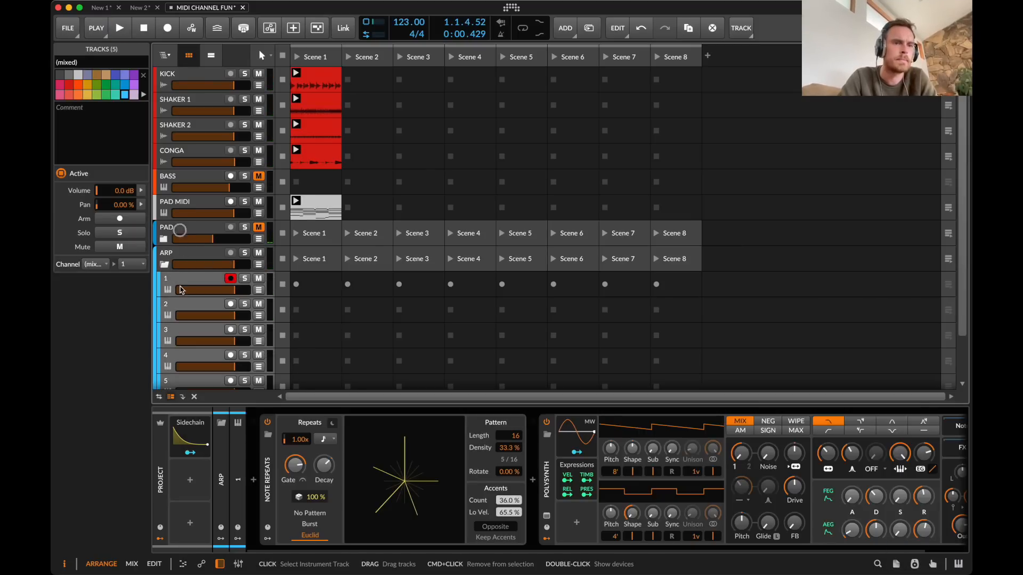
pyautogui.click(163, 264)
pyautogui.click(260, 195)
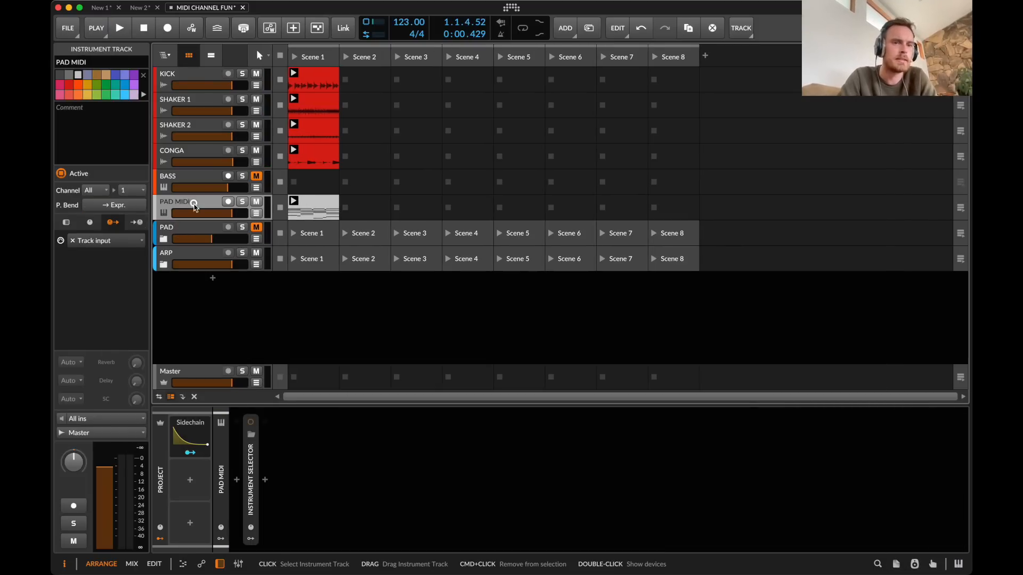
# - In the PAD MIDI track's Scene 1 clip, shorten the first G3 note to one bar and duplicate it at bar 2
pyautogui.doubleClick(314, 207)
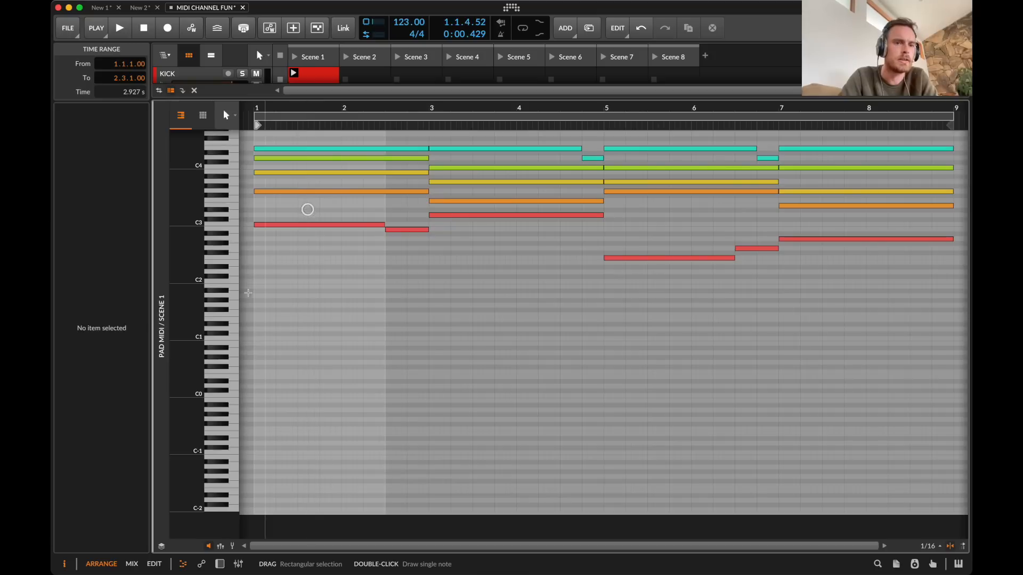
pyautogui.click(274, 192)
pyautogui.press('[')
pyautogui.press('[')
pyautogui.press(']')
pyautogui.press('super+d')
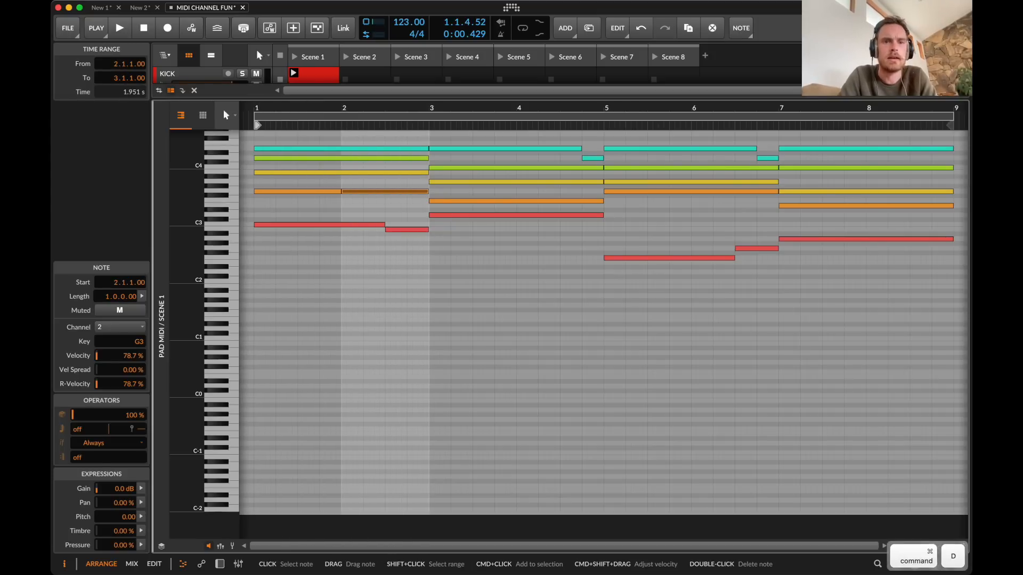
# - Lower the duplicated note at bar 2 to E3 and play the clip back
pyautogui.press('Up')
pyautogui.press('Down')
pyautogui.press('Down')
pyautogui.press('Down')
pyautogui.press('Down')
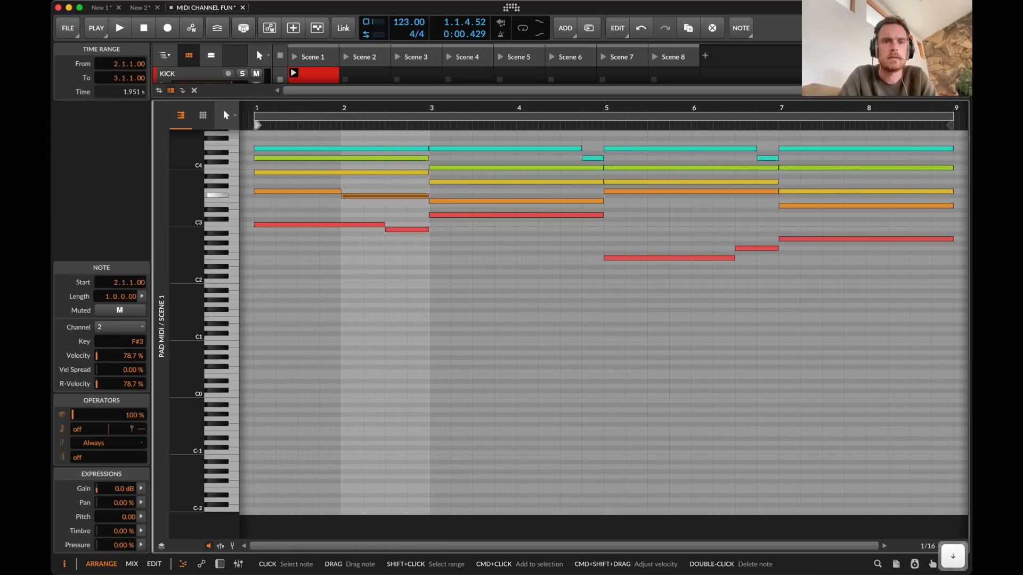
pyautogui.click(274, 200)
pyautogui.press('space')
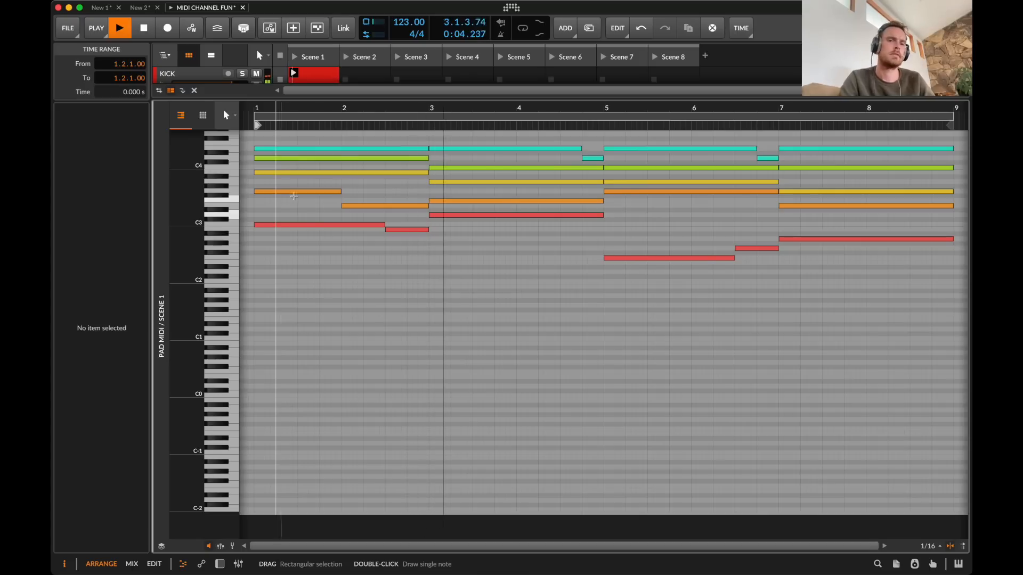
# - Undo the transposition and duplication of the channel 2 note in the PAD MIDI clip
pyautogui.press('super+z')
pyautogui.press('super+z')
pyautogui.press('super+z')
pyautogui.press('super+z')
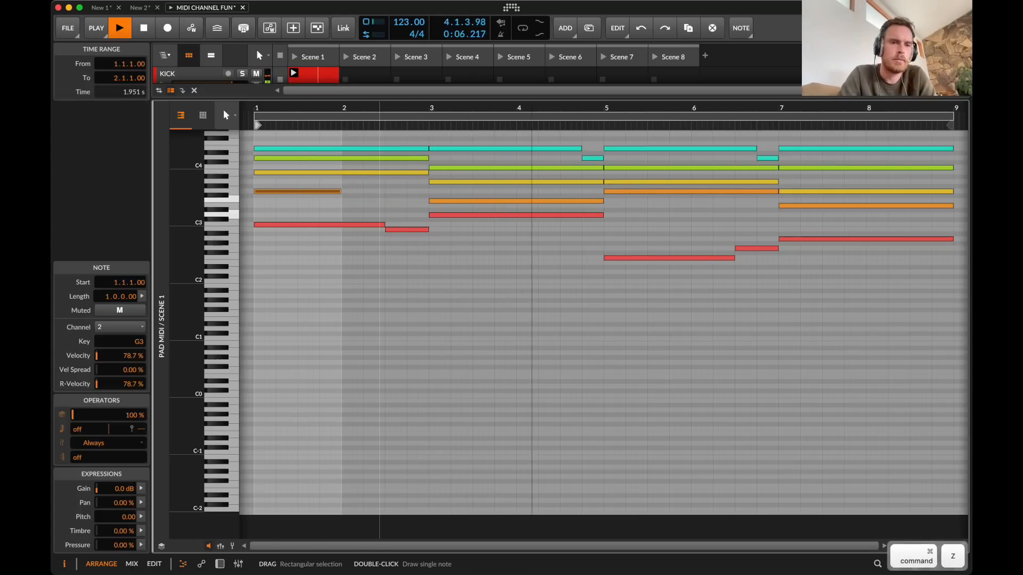
# - Play back with the BASS and PAD tracks unmuted, and raise the PAD group's volume to about -7.0 dB
pyautogui.press('d')
pyautogui.press('space')
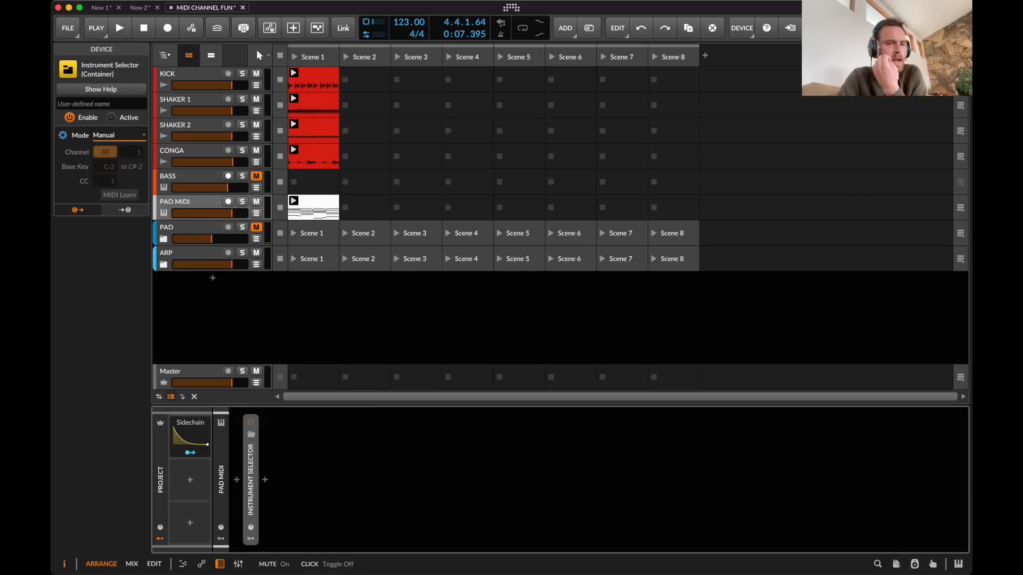
pyautogui.press('space')
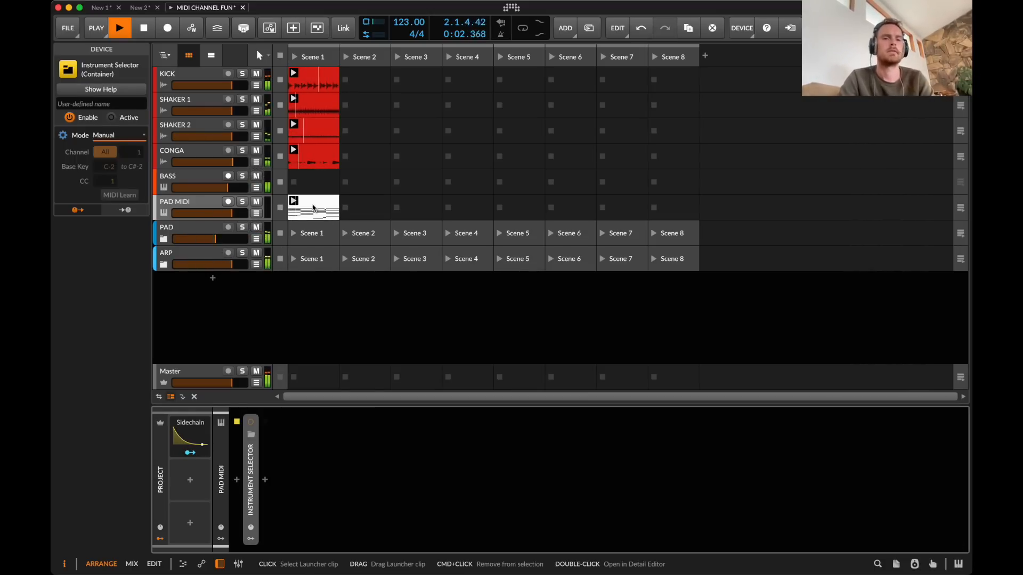
pyautogui.moveTo(215, 240); pyautogui.dragTo(219, 241)
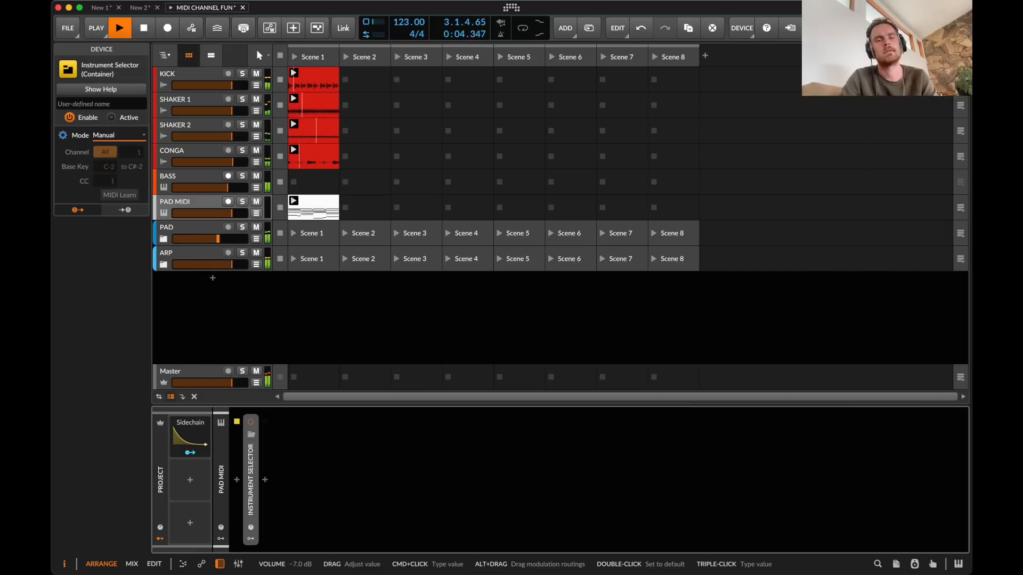
# - Insert the Scaler 2 instrument before the Instrument Selector on the PAD MIDI track
pyautogui.doubleClick(187, 202)
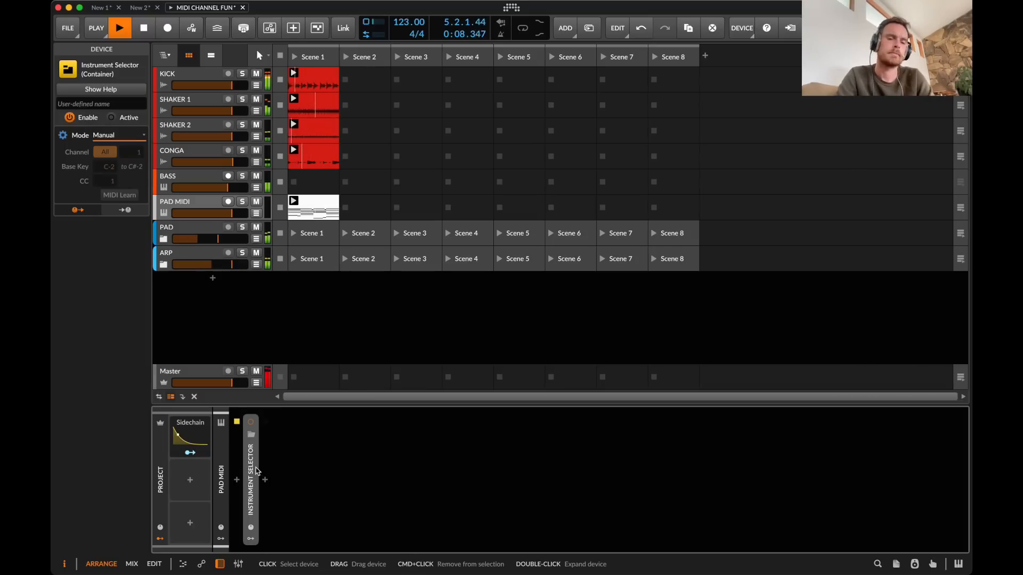
pyautogui.click(236, 480)
pyautogui.write('sc')
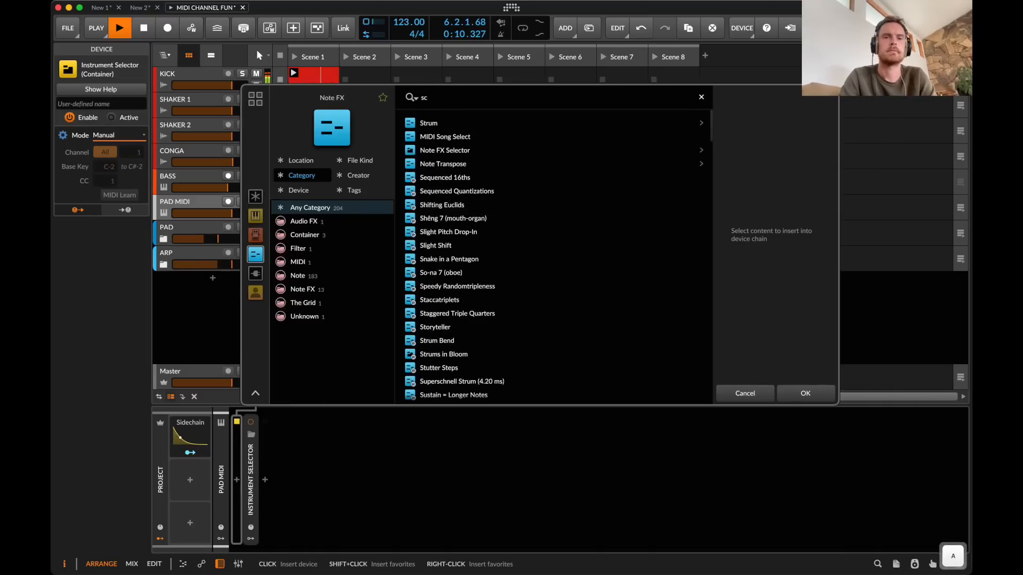
pyautogui.write('al')
pyautogui.click(255, 215)
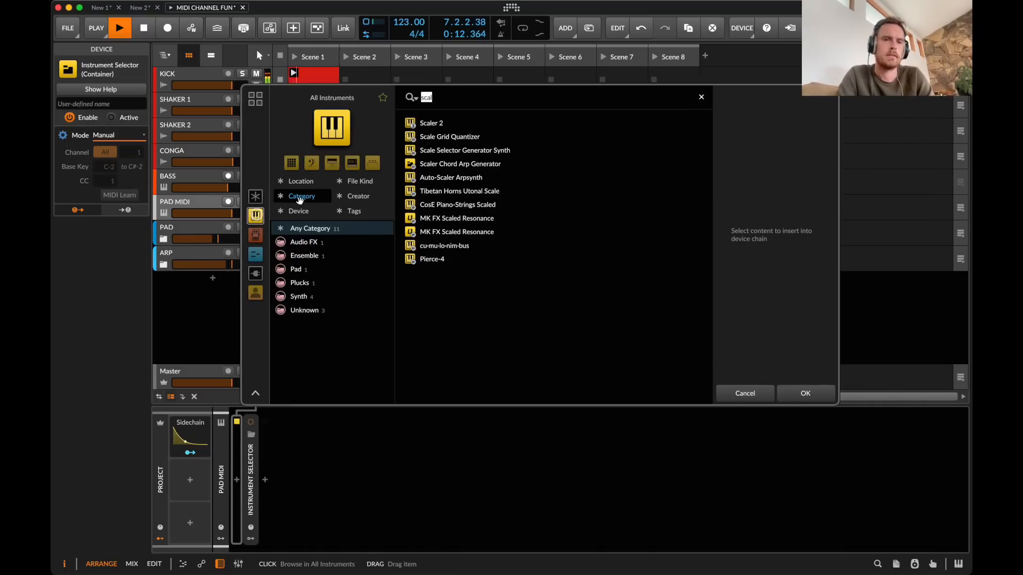
pyautogui.doubleClick(431, 125)
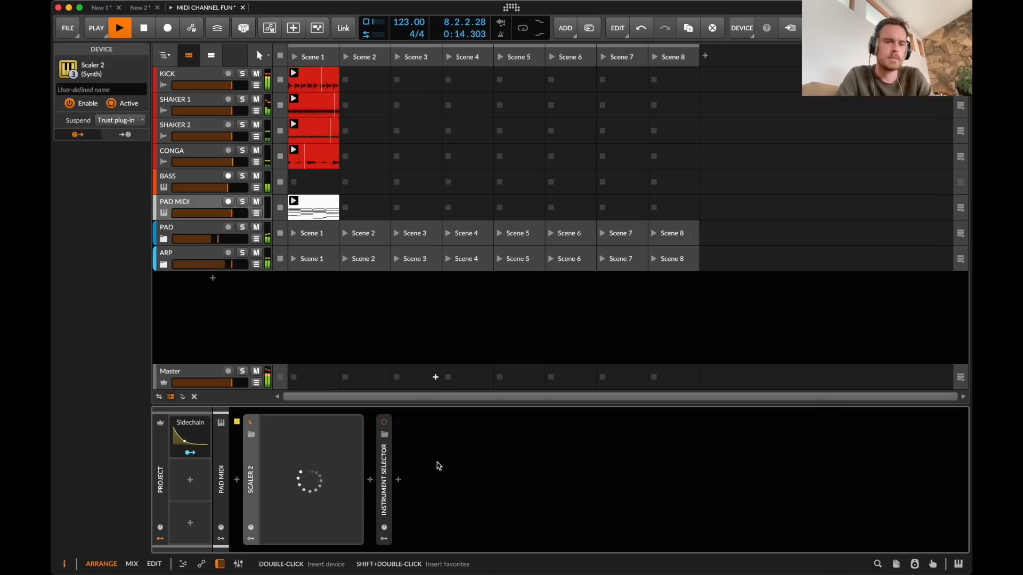
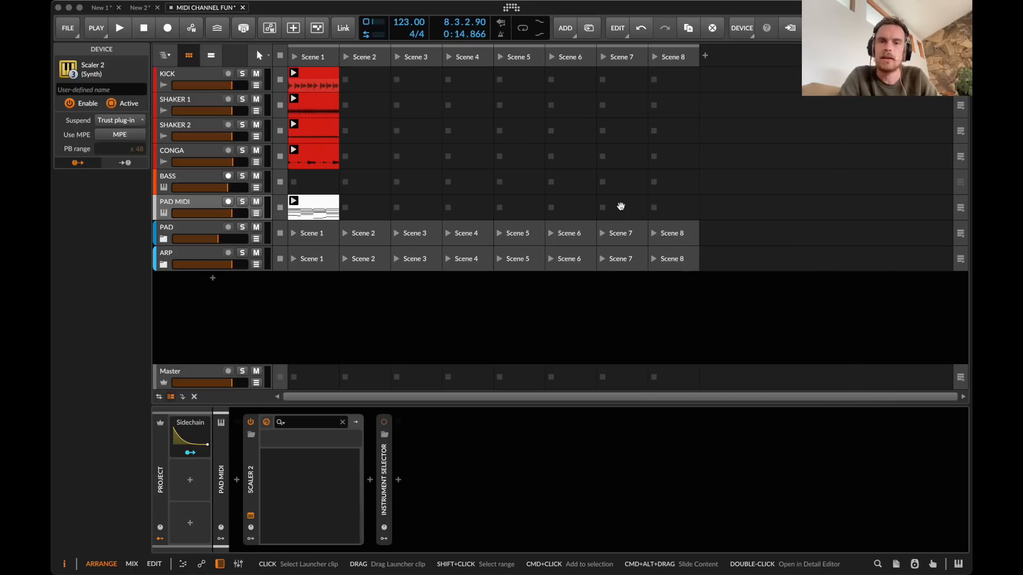
# - Place five Scaler chords as clips on the PAD MIDI track, one each in Scenes 2 through 6
pyautogui.moveTo(366, 204); pyautogui.dragTo(366, 207)
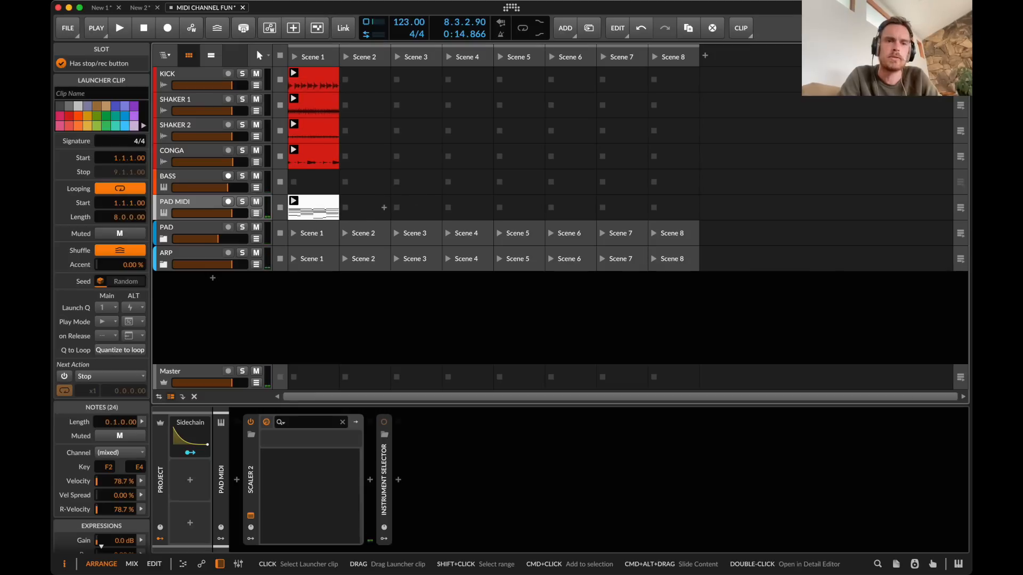
pyautogui.moveTo(627, 217); pyautogui.dragTo(420, 209)
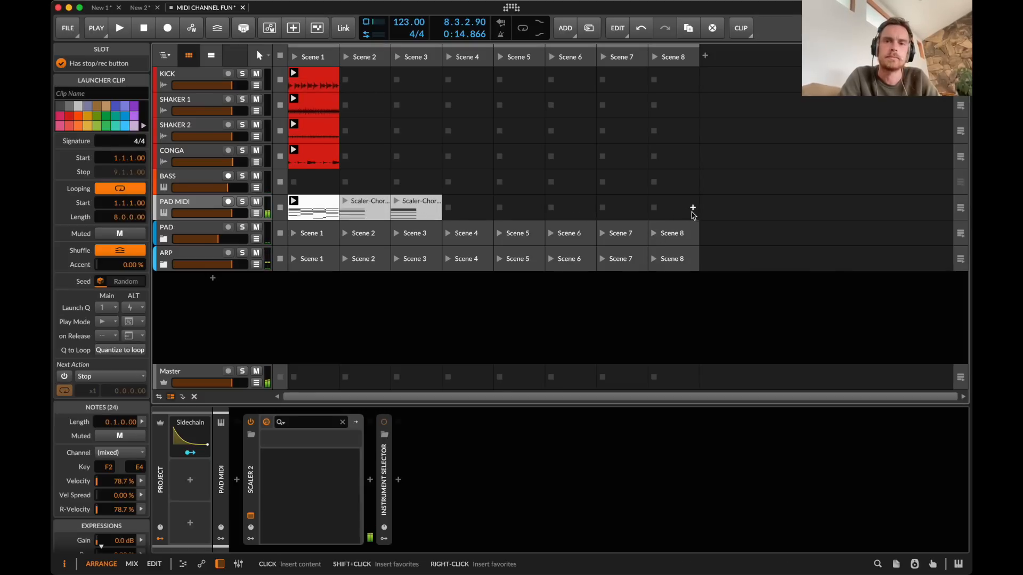
pyautogui.moveTo(694, 211); pyautogui.dragTo(471, 202)
pyautogui.moveTo(770, 216); pyautogui.dragTo(521, 207)
pyautogui.moveTo(862, 222); pyautogui.dragTo(868, 220)
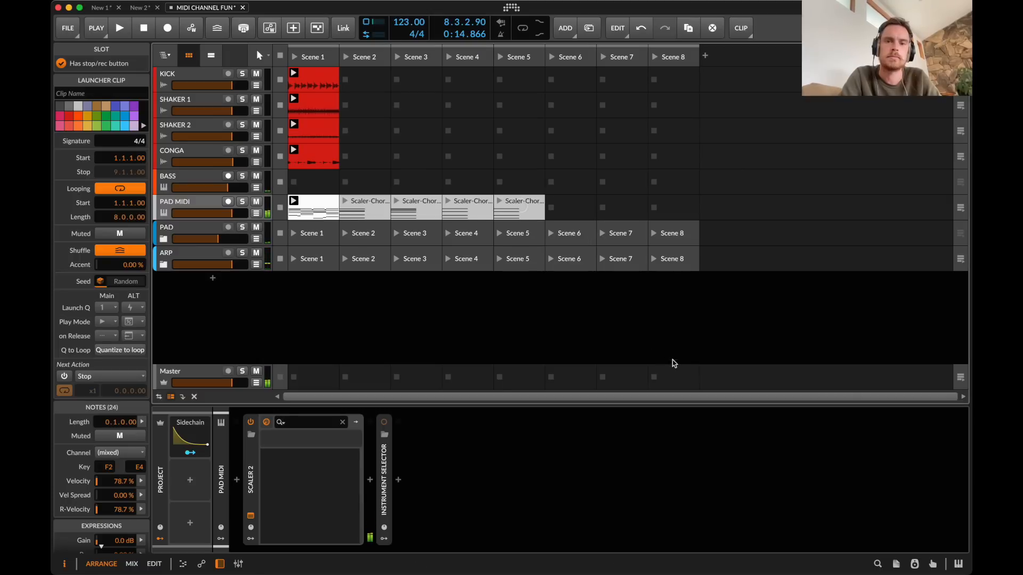
pyautogui.click(711, 363)
pyautogui.moveTo(555, 199); pyautogui.dragTo(555, 202)
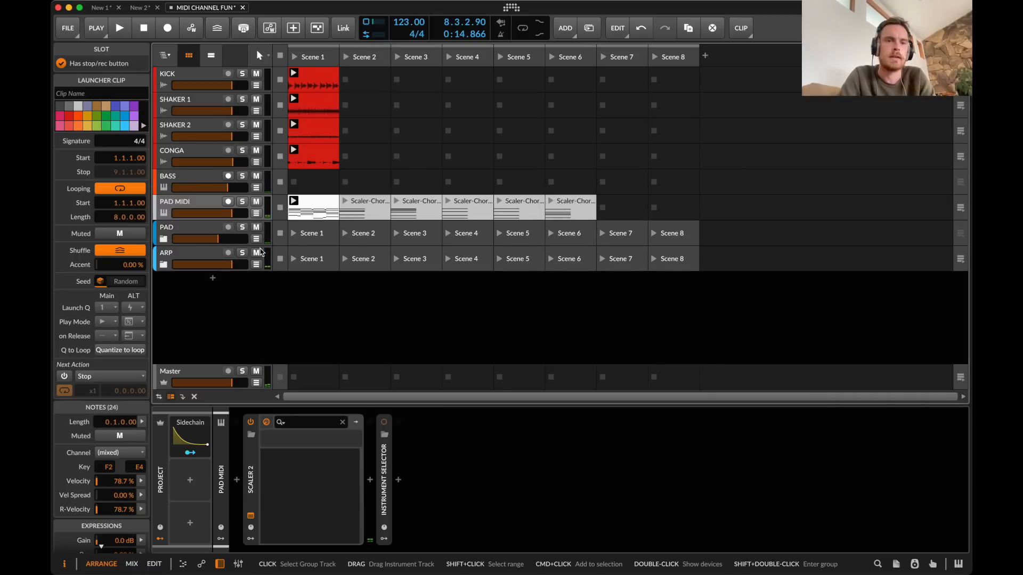
# - Move all notes from the Scene 3 chord clip into the Scene 2 clip, starting at 1.3
pyautogui.doubleClick(371, 208)
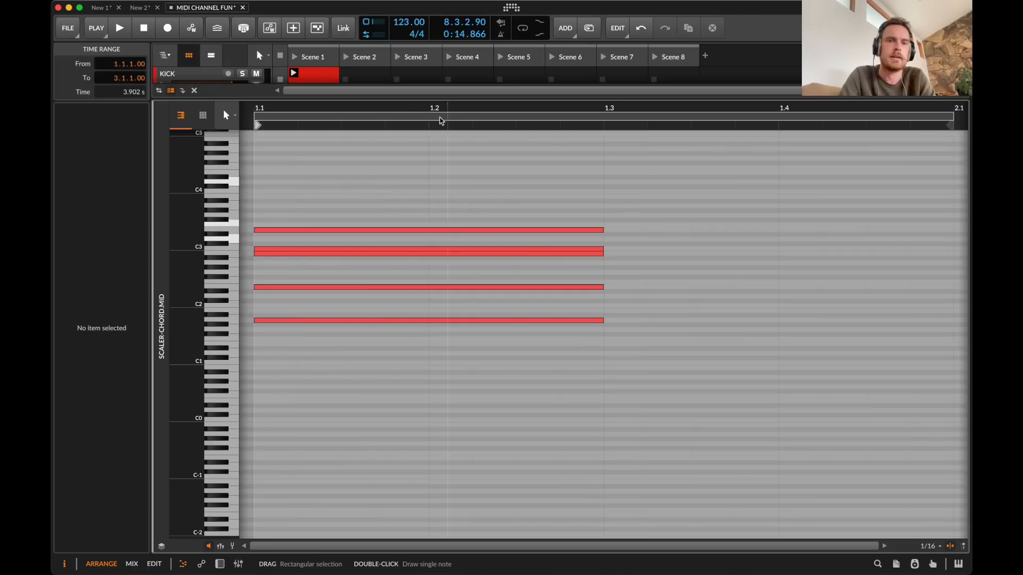
pyautogui.moveTo(429, 96); pyautogui.dragTo(438, 326)
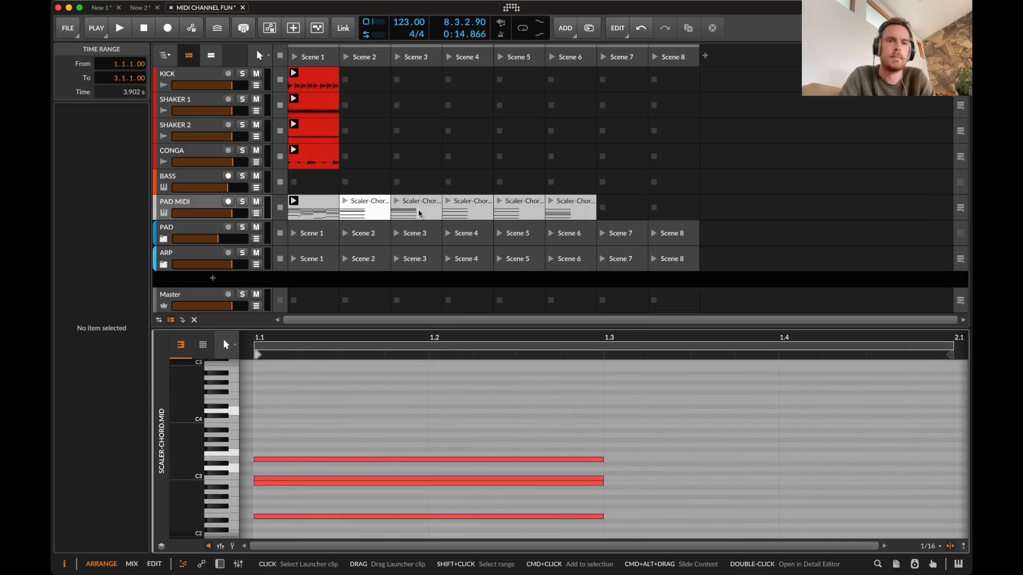
pyautogui.click(417, 211)
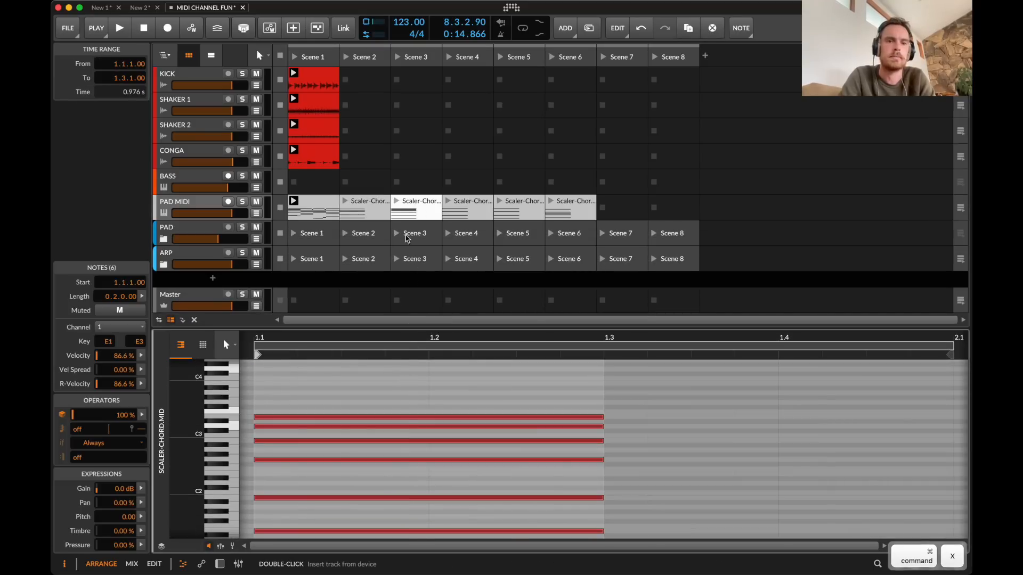
pyautogui.click(367, 209)
pyautogui.press('super+v')
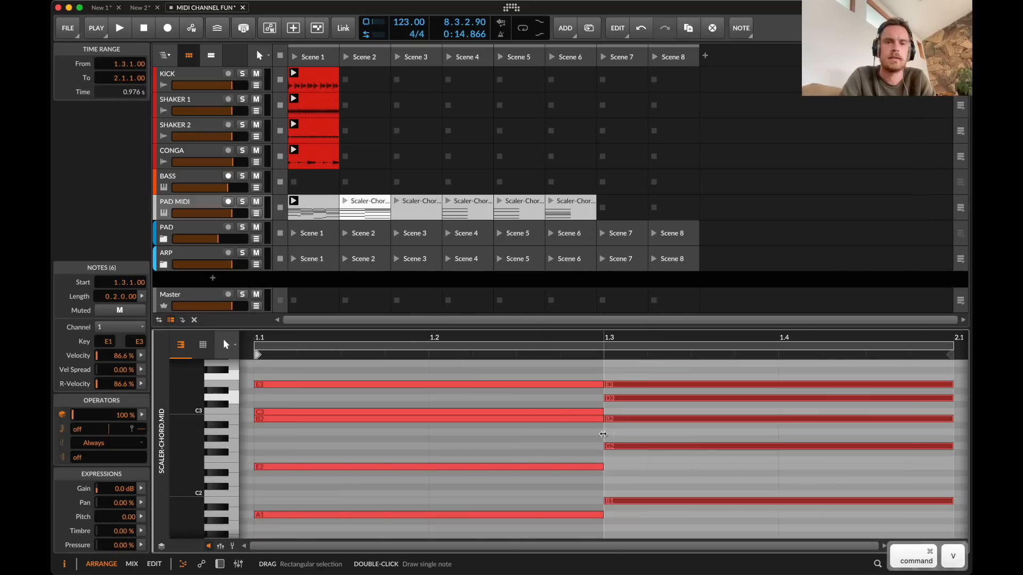
# - Copy all the notes of the Scene 4 chord clip
pyautogui.click(463, 211)
pyautogui.click(496, 387)
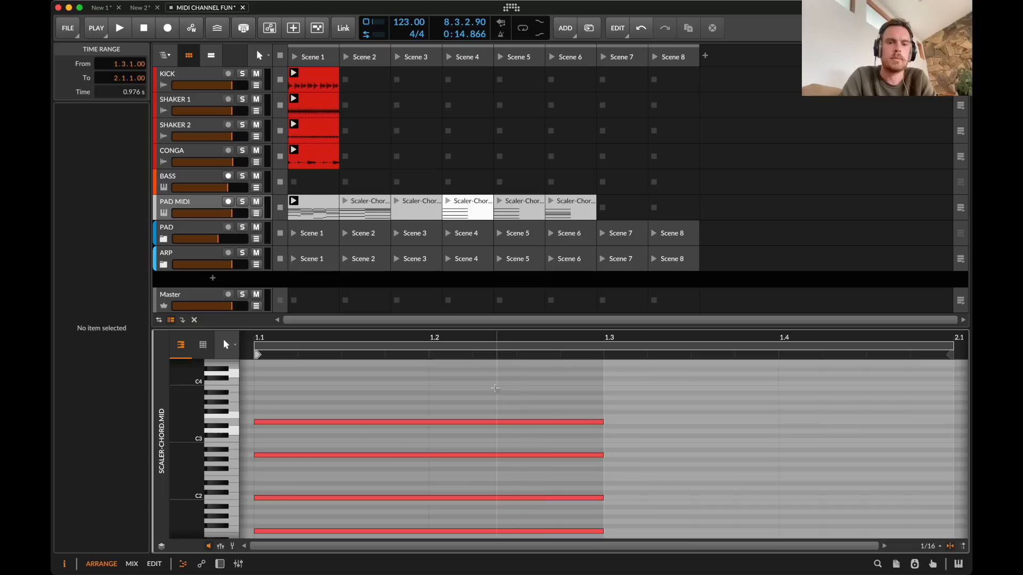
pyautogui.press('super+a')
pyautogui.press('super+c')
# - Double the Scene 2 clip's length to two bars and delete the duplicated notes in its second bar
pyautogui.click(374, 212)
pyautogui.hotkey('shift', 'd')
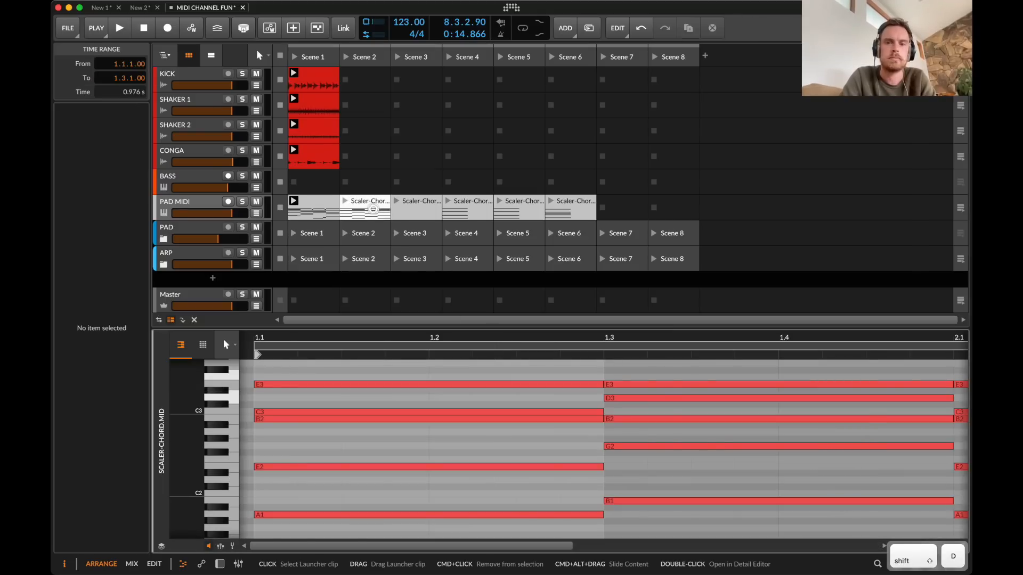
pyautogui.scroll(-6, 713, 446)
pyautogui.moveTo(754, 368); pyautogui.dragTo(930, 564)
pyautogui.press('Delete')
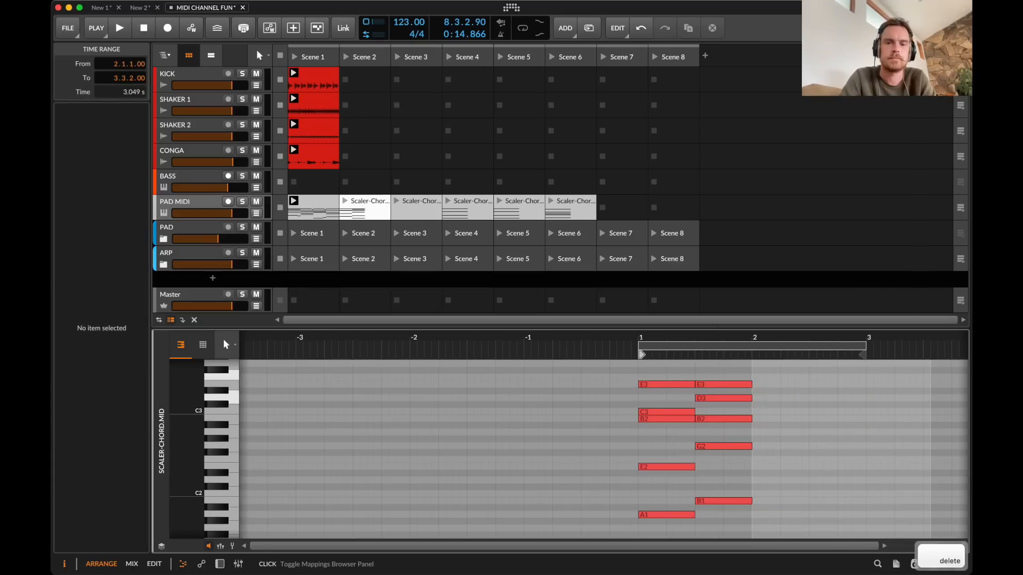
# - Copy all notes of the Scene 4 chord clip and paste them into the Scene 2 clip at 2.1
pyautogui.press('super+v')
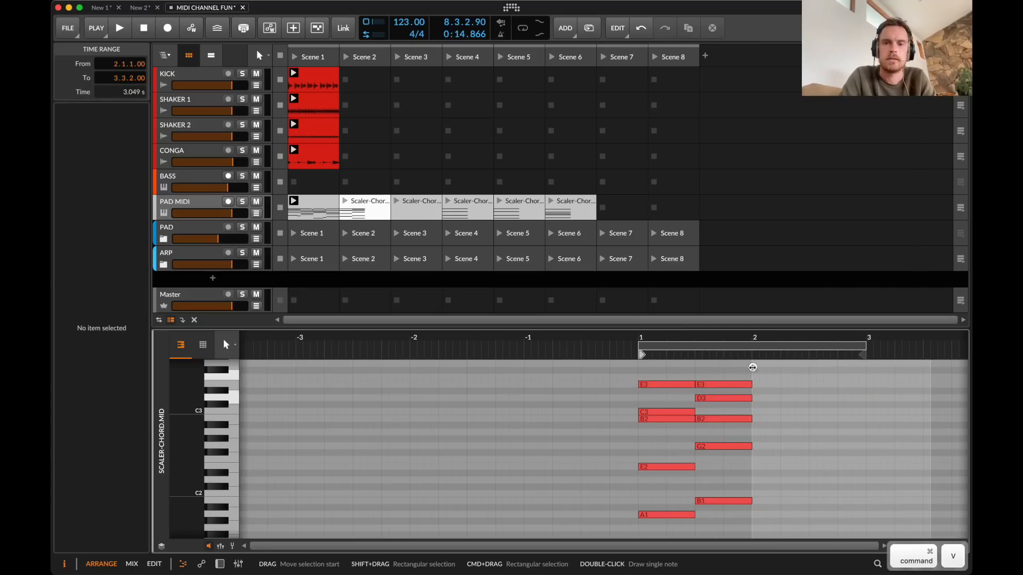
pyautogui.click(466, 213)
pyautogui.click(568, 378)
pyautogui.press('super+a')
pyautogui.press('super+c')
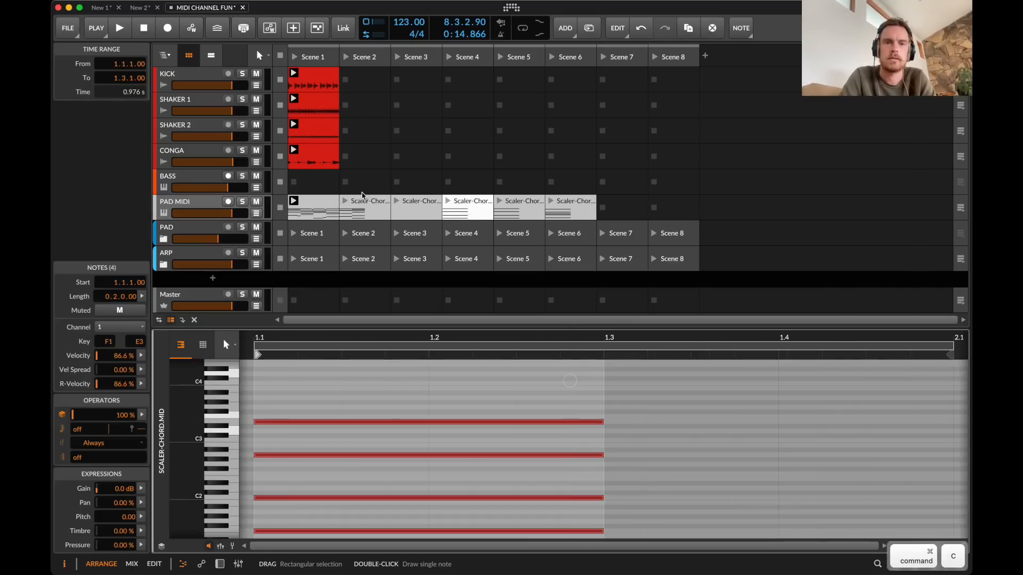
pyautogui.click(361, 191)
pyautogui.click(366, 211)
pyautogui.press('super+v')
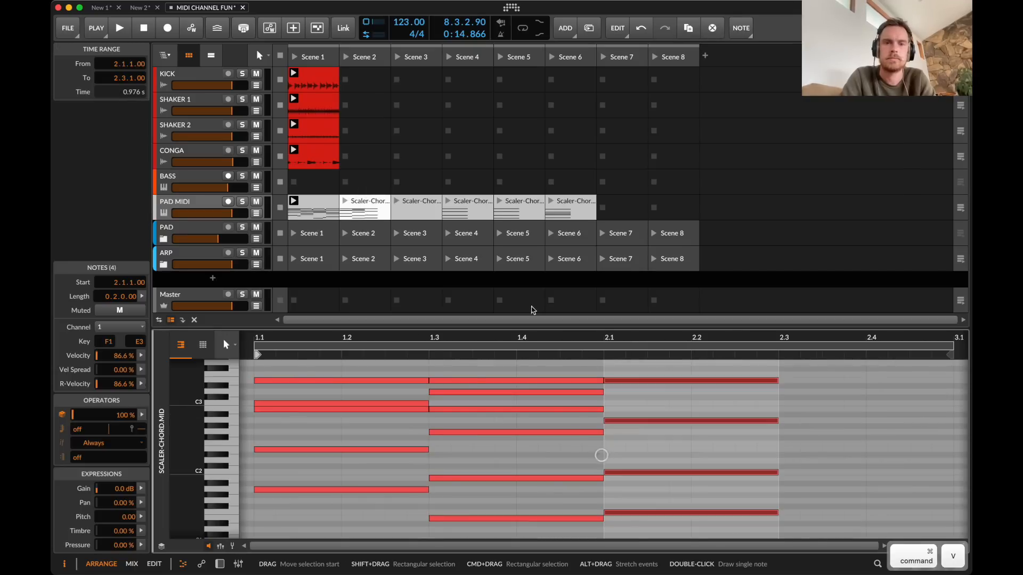
# - Copy all notes of the Scene 5 chord clip and paste them into the Scene 2 clip at 2.3
pyautogui.click(475, 211)
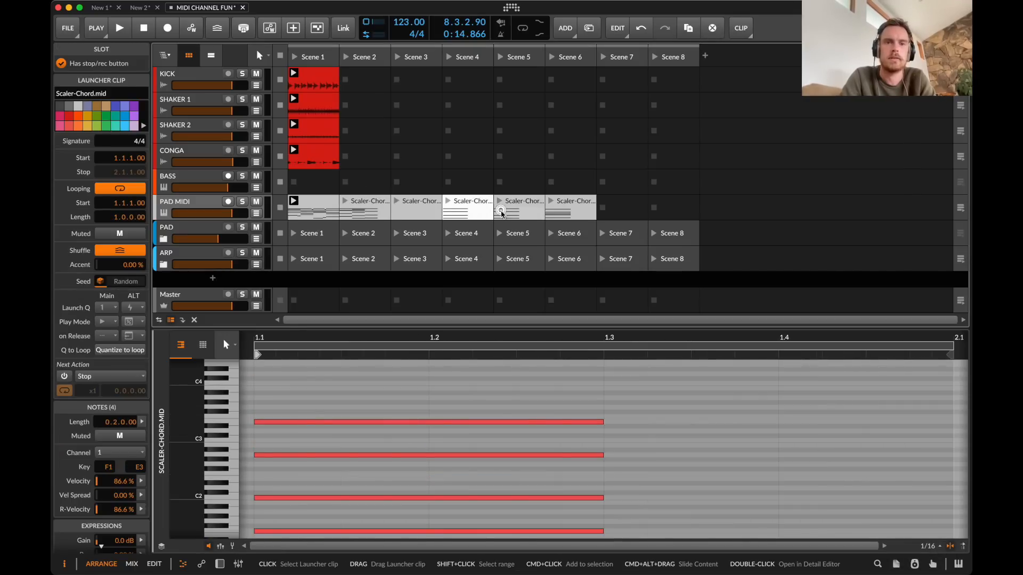
pyautogui.click(527, 213)
pyautogui.click(701, 478)
pyautogui.press('super+a')
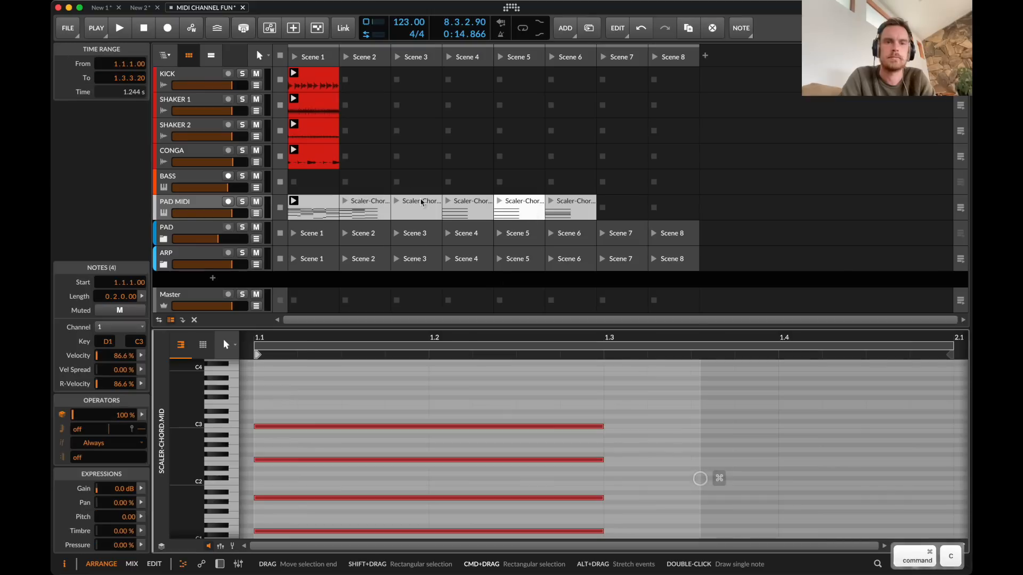
pyautogui.press('super+c')
pyautogui.click(377, 204)
pyautogui.doubleClick(377, 206)
pyautogui.click(779, 443)
pyautogui.press('super+v')
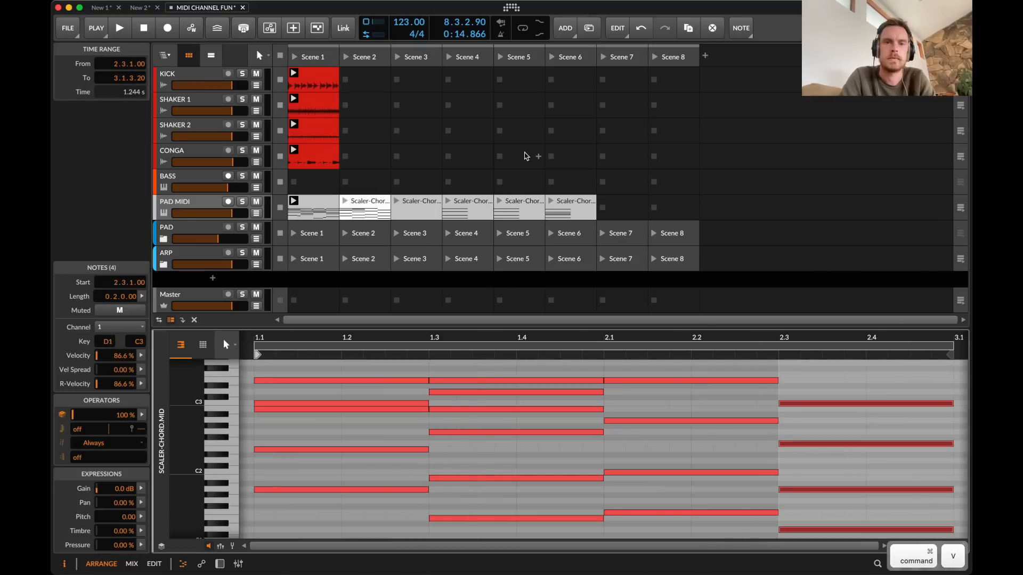
# - Copy the Scene 6 chord's notes and shorten the chord at 2.3 in the Scene 2 clip to one beat
pyautogui.click(565, 208)
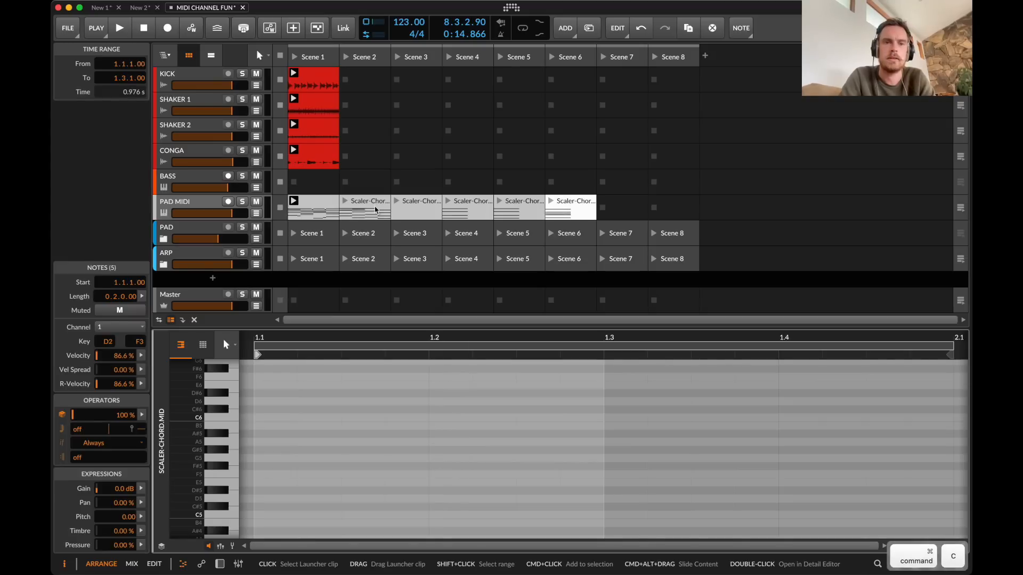
pyautogui.click(376, 209)
pyautogui.scroll(-5, 536, 426)
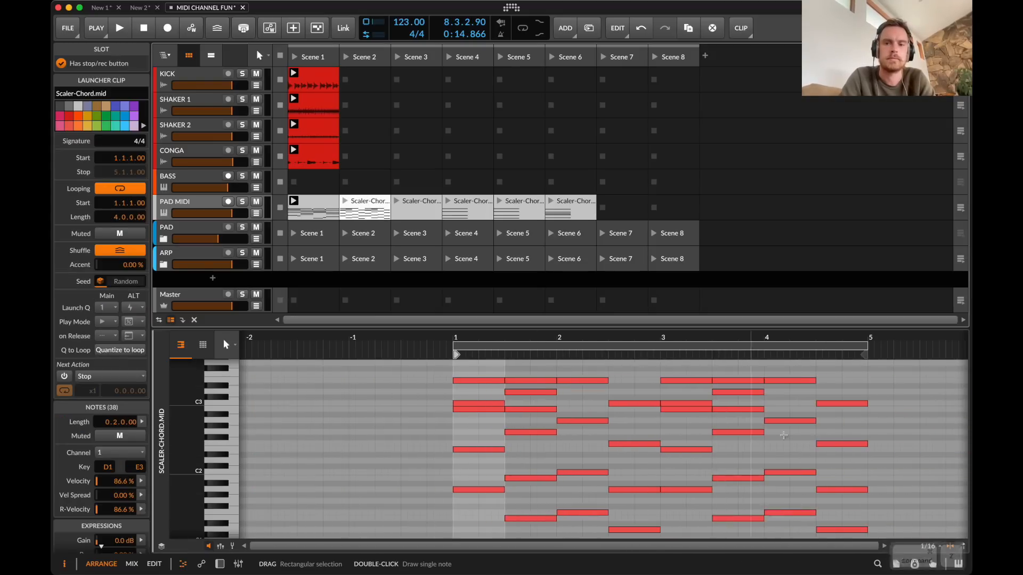
pyautogui.press('super+z')
pyautogui.moveTo(634, 537); pyautogui.dragTo(636, 334)
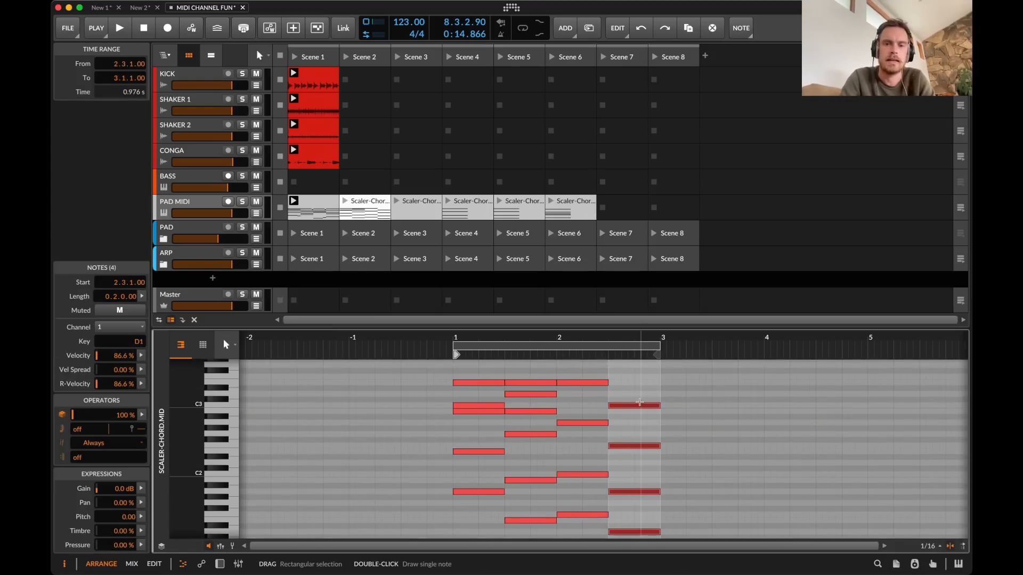
pyautogui.press('super+z')
pyautogui.press('super+z')
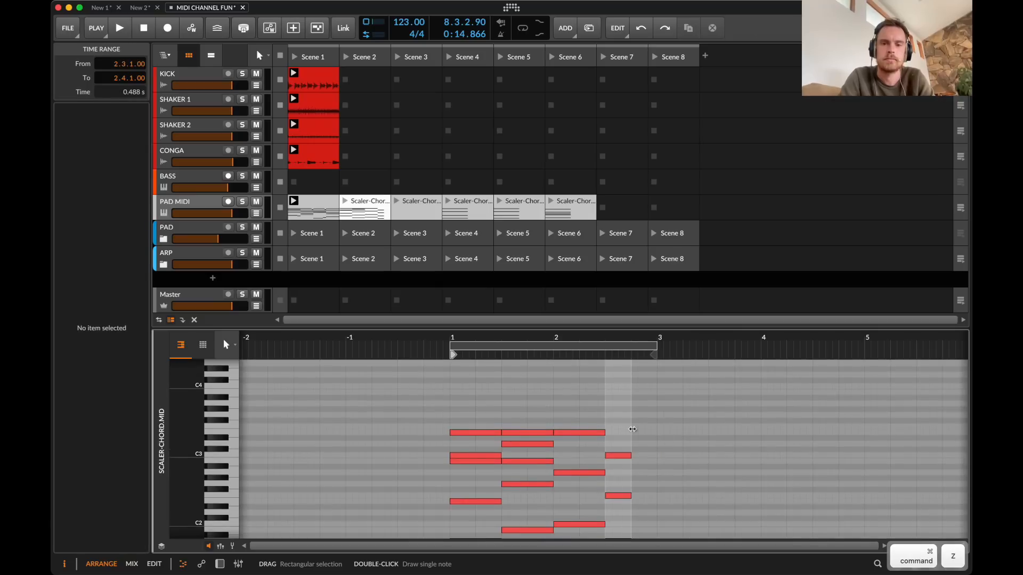
pyautogui.press('super+v')
pyautogui.press('super+z')
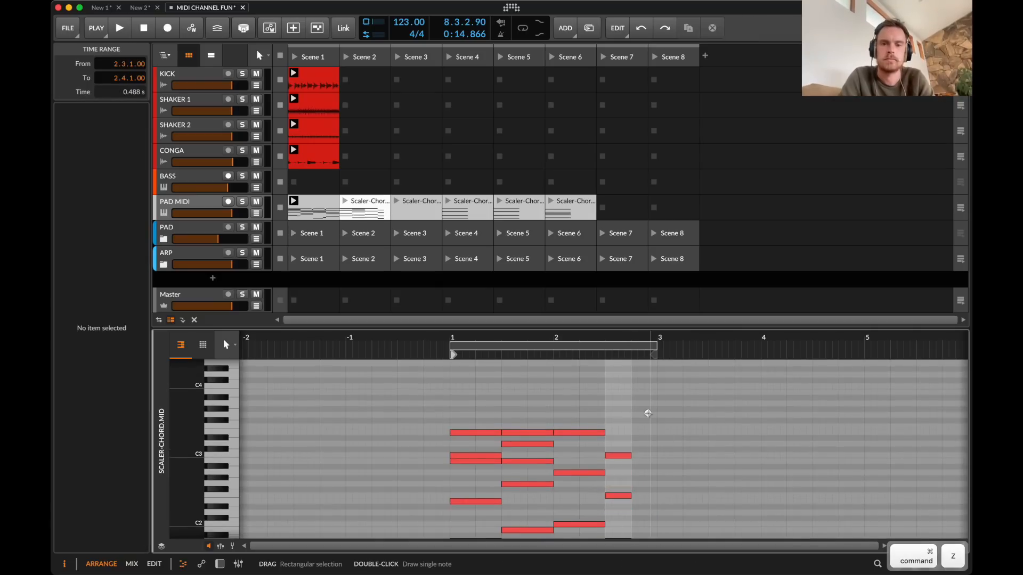
# - Paste the copied Scene 6 chord at 2.4 in the Scene 2 clip and trim it to one beat
pyautogui.click(647, 413)
pyautogui.press('super+v')
pyautogui.press('Left')
pyautogui.press('Left')
pyautogui.press('Left')
pyautogui.press('super+shift+k')
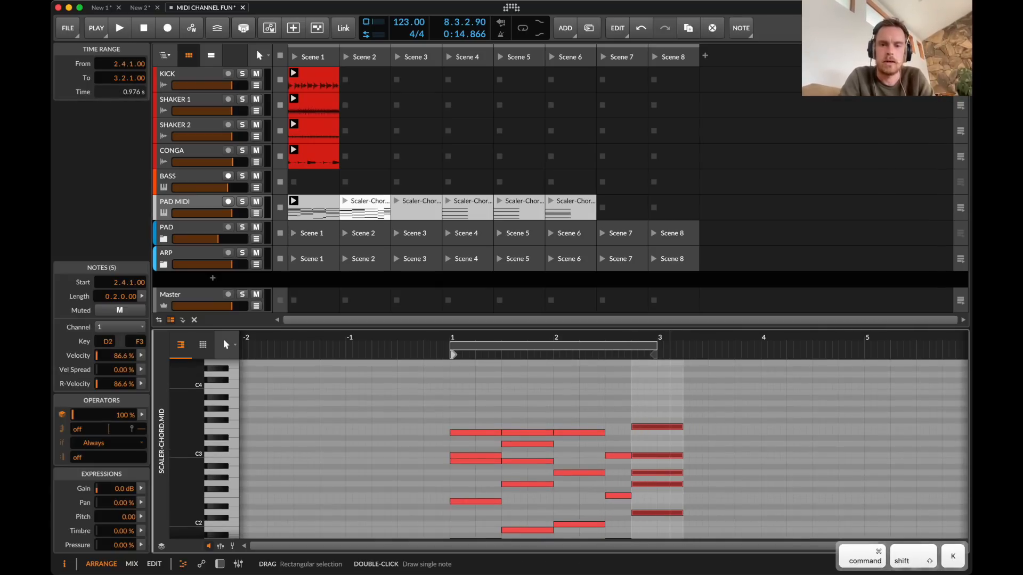
# - Launch the Scene 2 chord clip and delete the Scaler 2 device from the PAD MIDI track
pyautogui.moveTo(562, 347)
pyautogui.mouseDown()
pyautogui.moveTo(562, 297)
pyautogui.moveTo(562, 329)
pyautogui.mouseUp()
pyautogui.press('space')
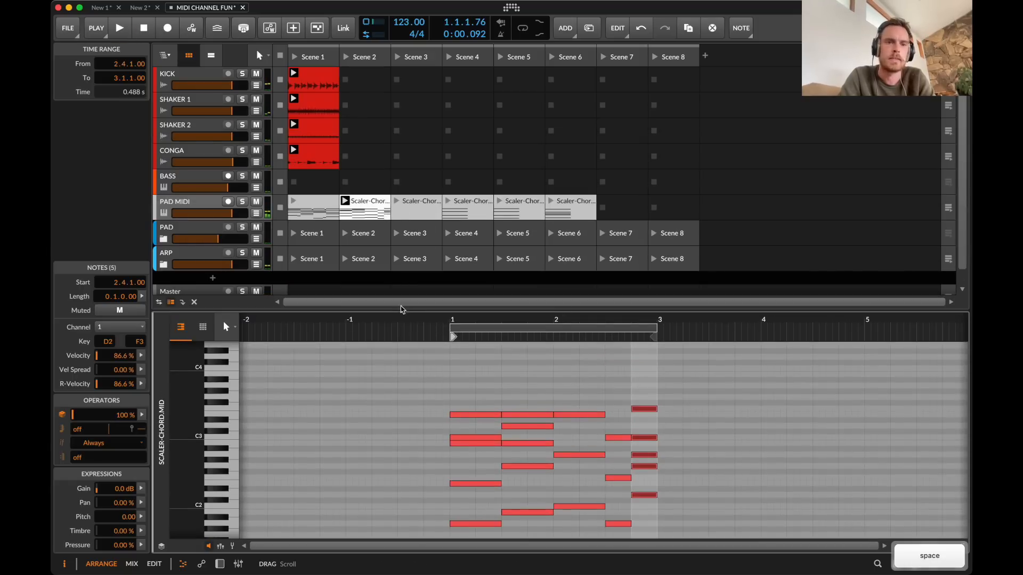
pyautogui.click(189, 201)
pyautogui.press('d')
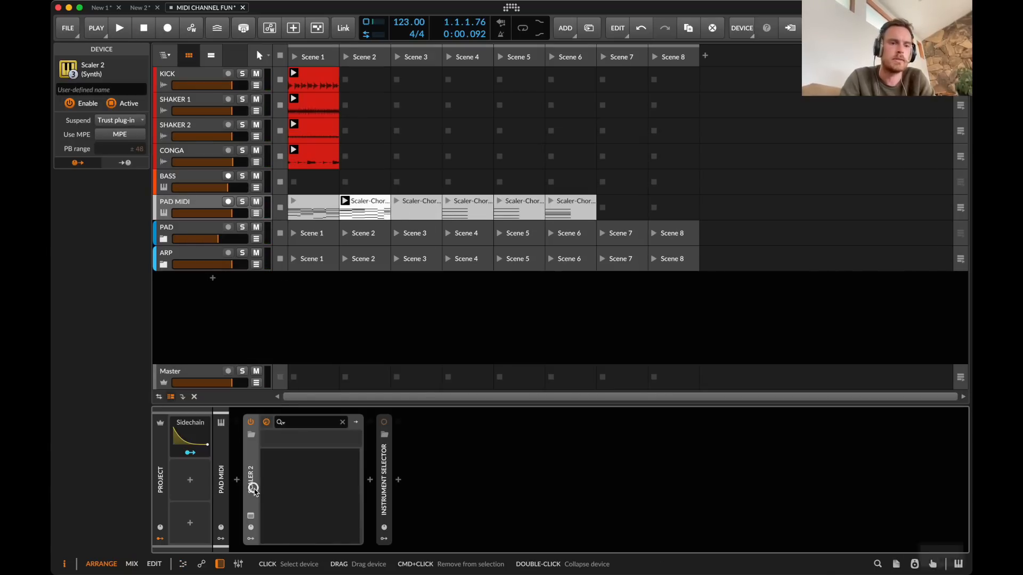
pyautogui.press('BackSpace')
# - Play the project, raise the PAD group's volume slightly, and stop playback
pyautogui.press('space')
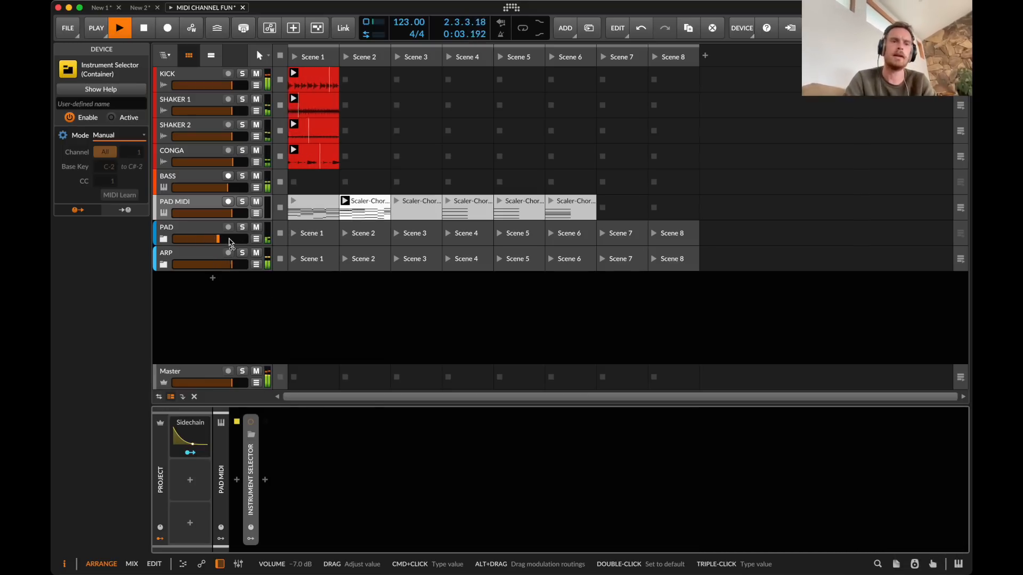
pyautogui.moveTo(229, 239); pyautogui.dragTo(235, 239)
pyautogui.press('space')
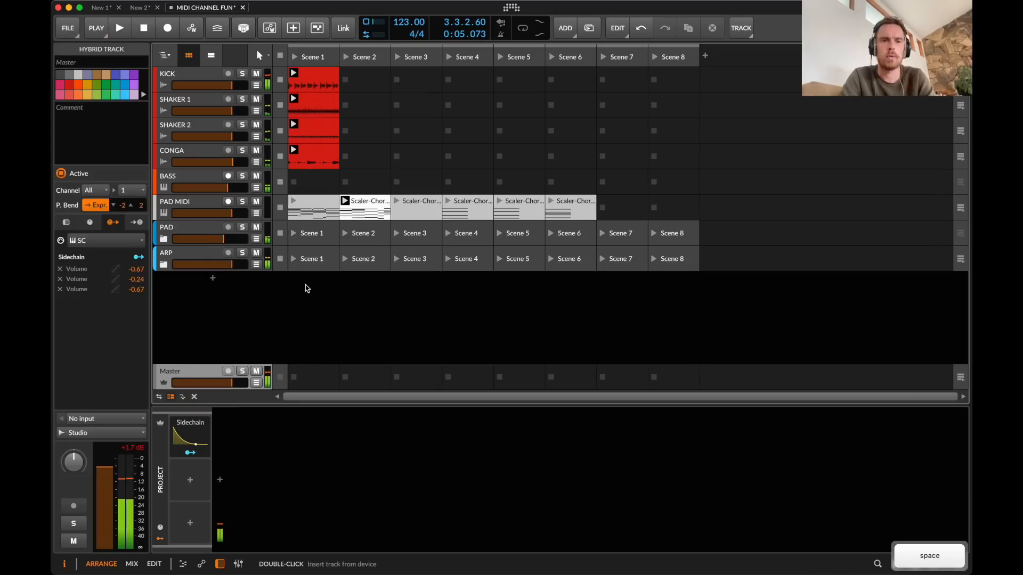
# - Open the Scene 2 clip in an enlarged note editor and assign the second-lowest note of the first four chords to channel 2
pyautogui.doubleClick(365, 210)
pyautogui.moveTo(412, 307); pyautogui.dragTo(412, 92)
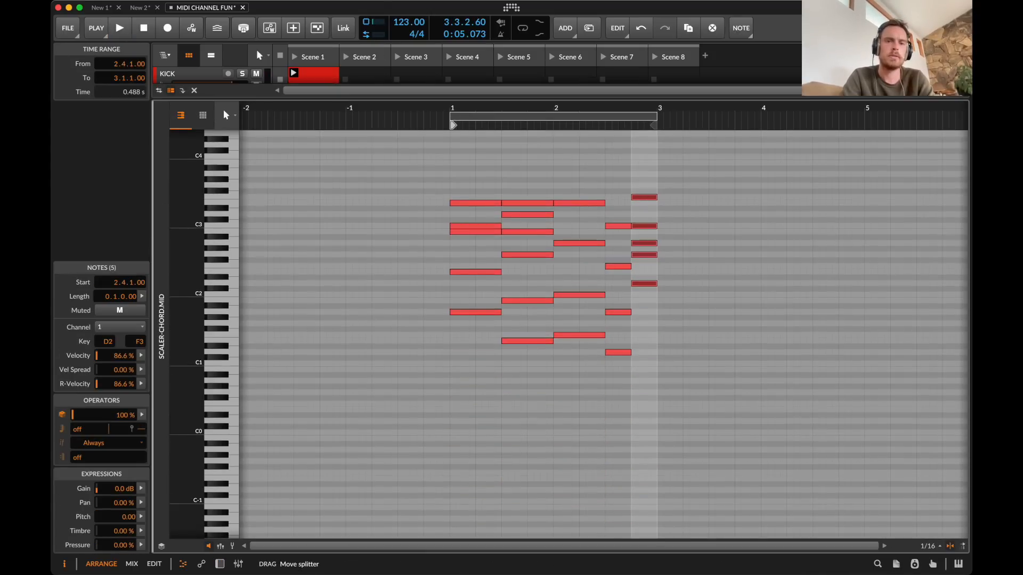
pyautogui.click(397, 228)
pyautogui.hscroll(3, 465, 282)
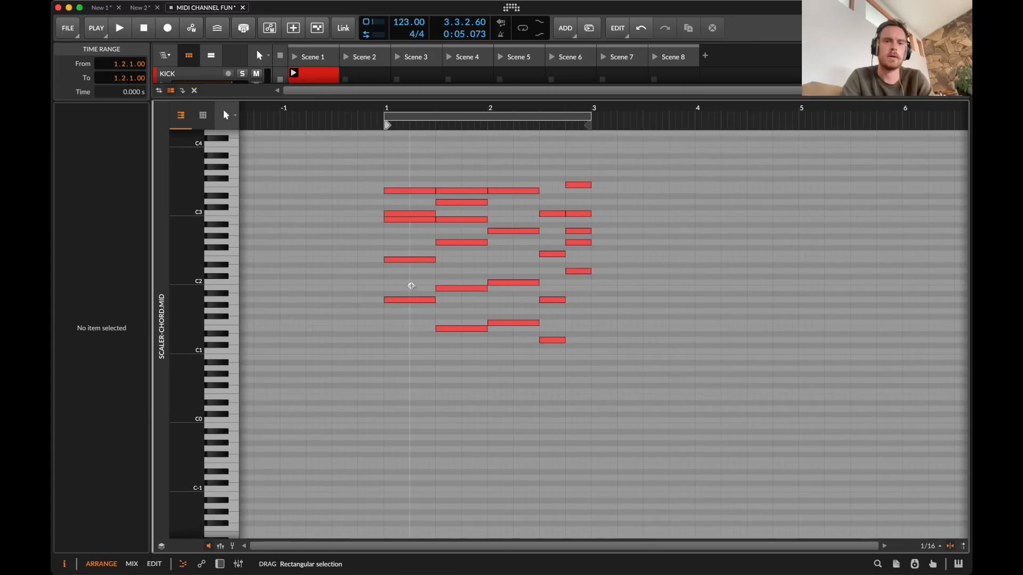
pyautogui.click(410, 300)
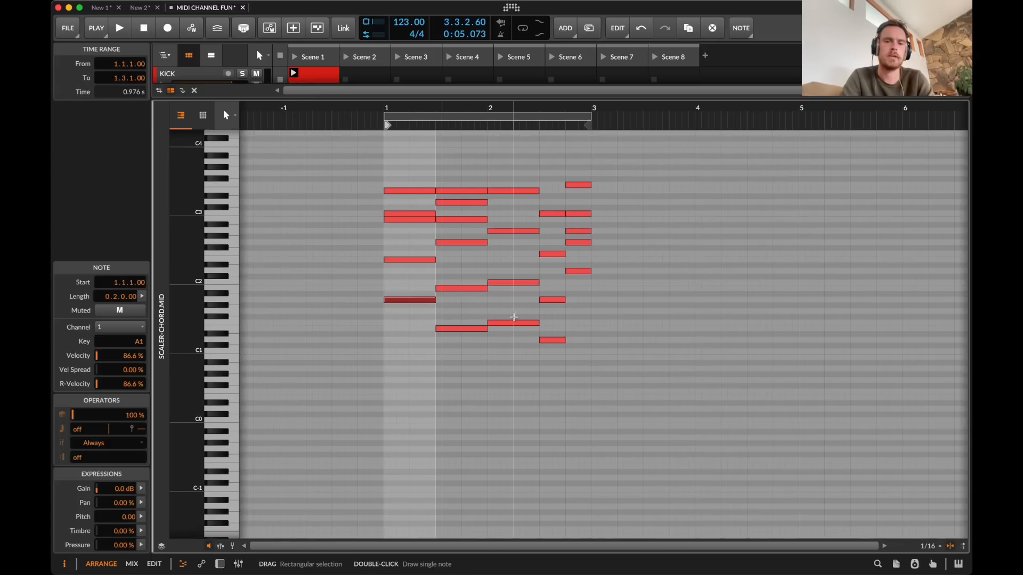
pyautogui.click(413, 260)
pyautogui.keyDown('super'); pyautogui.click(473, 288); pyautogui.keyUp('super')
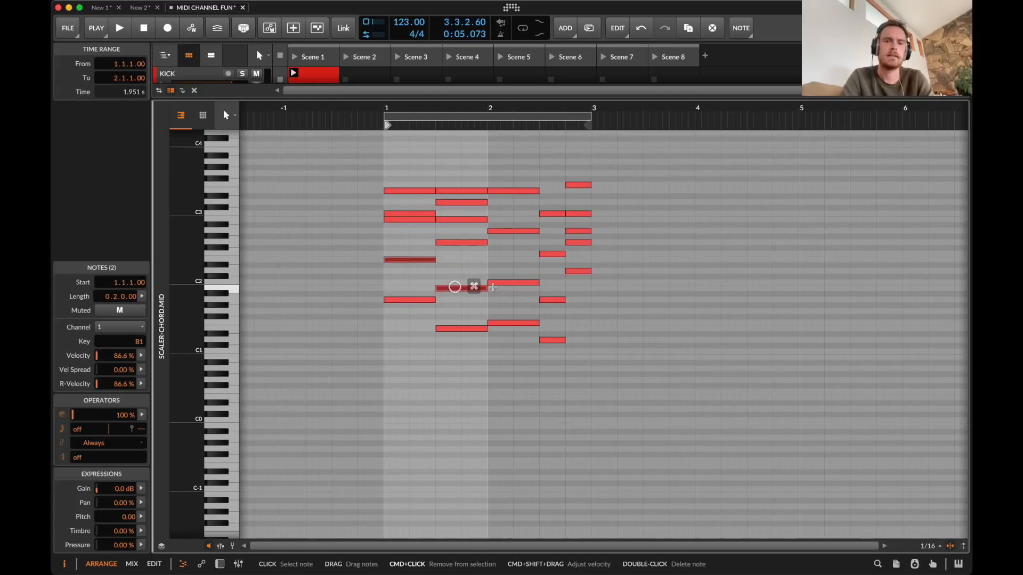
pyautogui.keyDown('super'); pyautogui.click(525, 282); pyautogui.keyUp('super')
pyautogui.keyDown('super'); pyautogui.click(554, 303); pyautogui.keyUp('super')
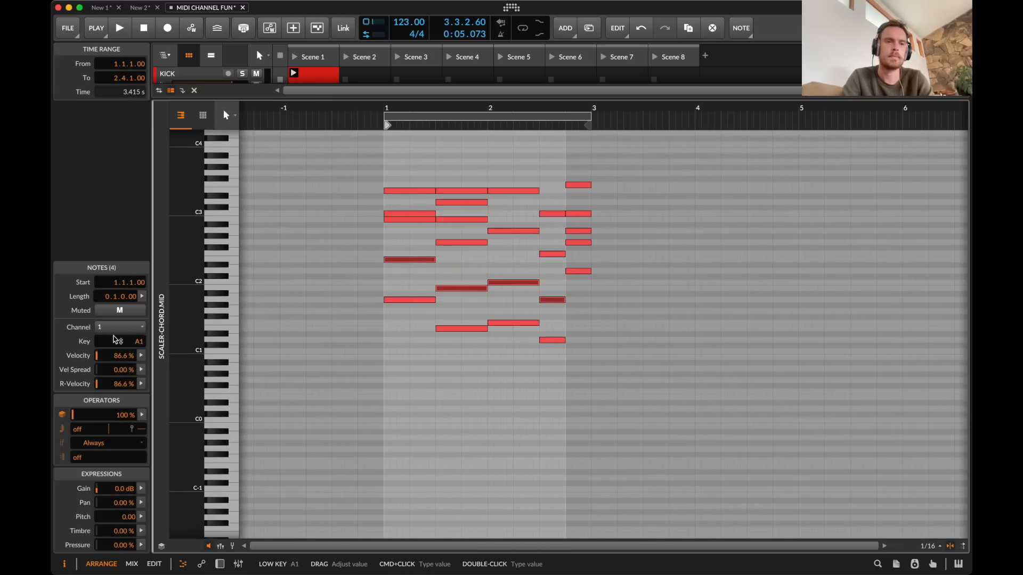
pyautogui.click(109, 327)
pyautogui.click(127, 344)
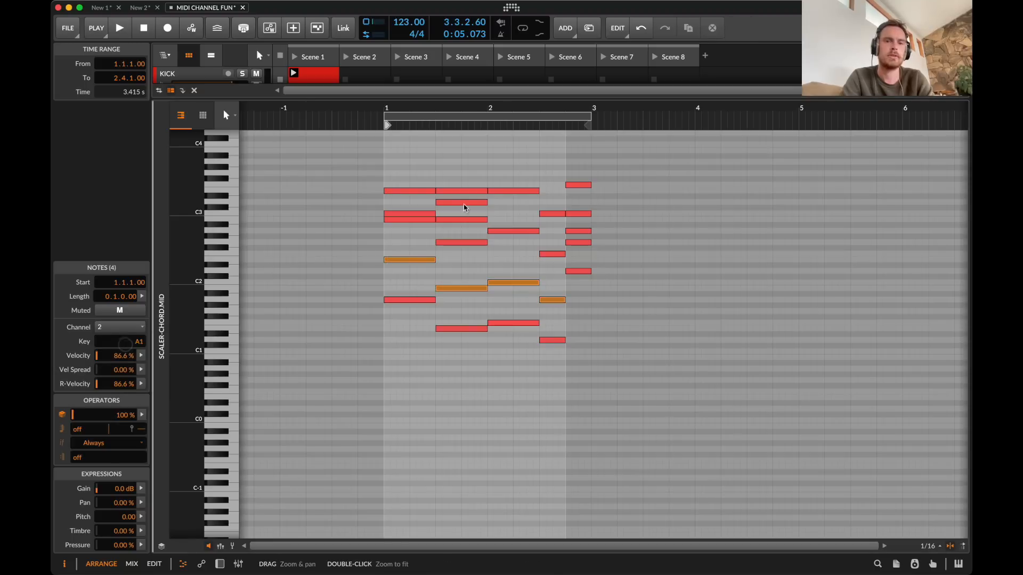
# - Assign the third-lowest note of the first four chords and the last chord's lowest note, D2, to channel 3
pyautogui.click(411, 218)
pyautogui.keyDown('super'); pyautogui.click(461, 244); pyautogui.keyUp('super')
pyautogui.keyDown('super'); pyautogui.click(526, 231); pyautogui.keyUp('super')
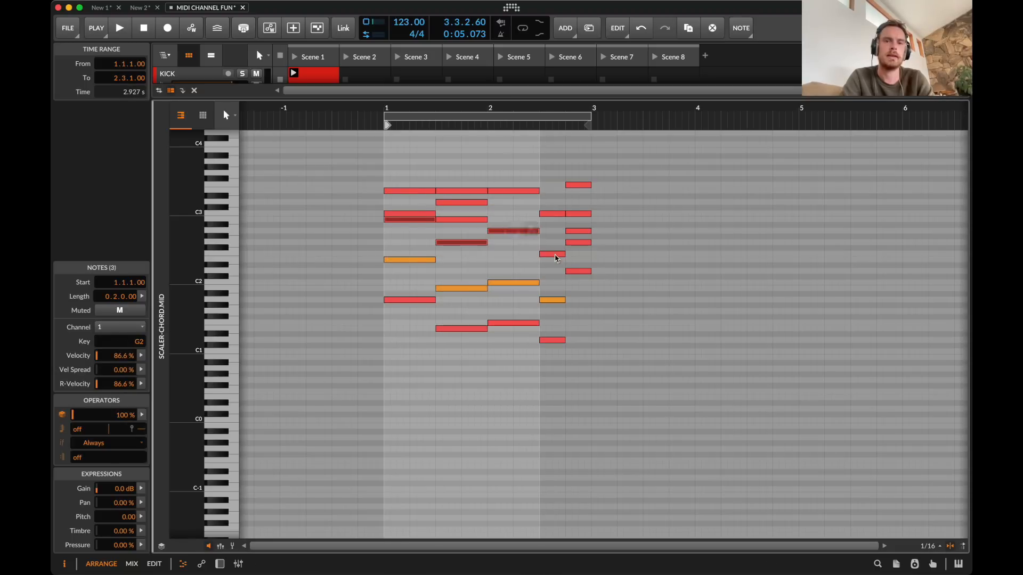
pyautogui.keyDown('super'); pyautogui.click(553, 254); pyautogui.keyUp('super')
pyautogui.keyDown('super'); pyautogui.click(576, 273); pyautogui.keyUp('super')
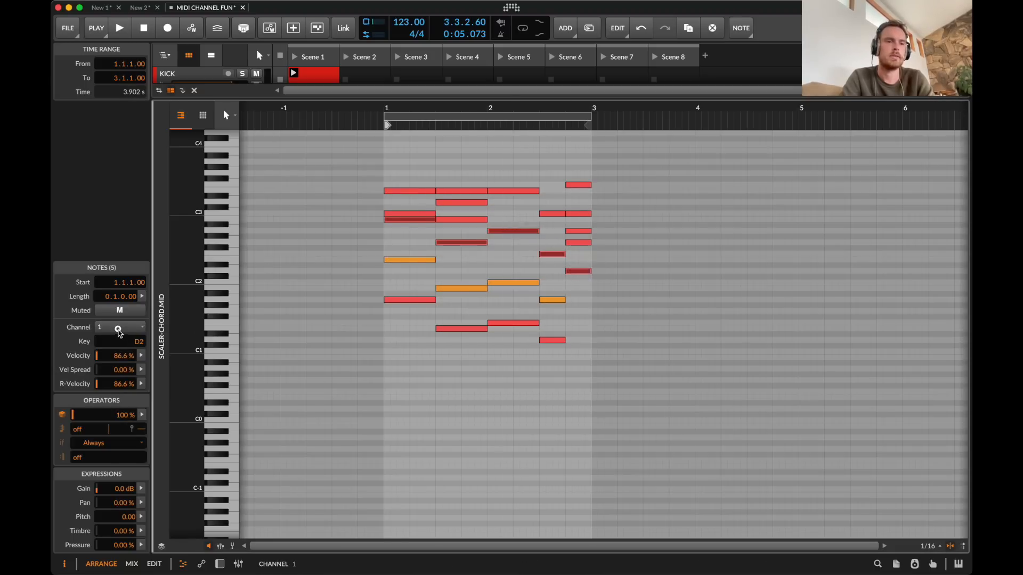
pyautogui.click(114, 327)
pyautogui.click(144, 345)
pyautogui.click(418, 208)
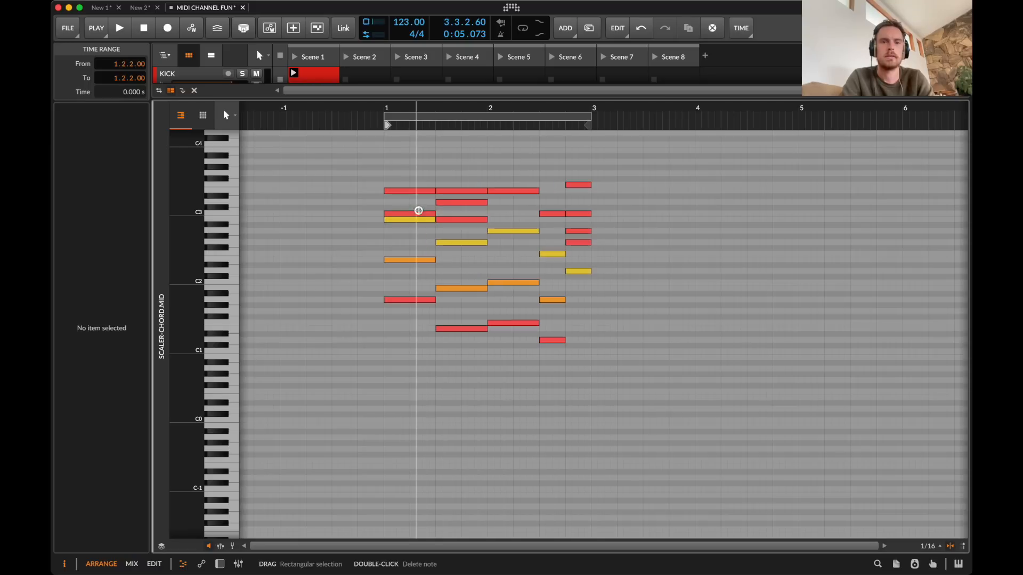
pyautogui.click(424, 213)
pyautogui.keyDown('super'); pyautogui.click(464, 220); pyautogui.keyUp('super')
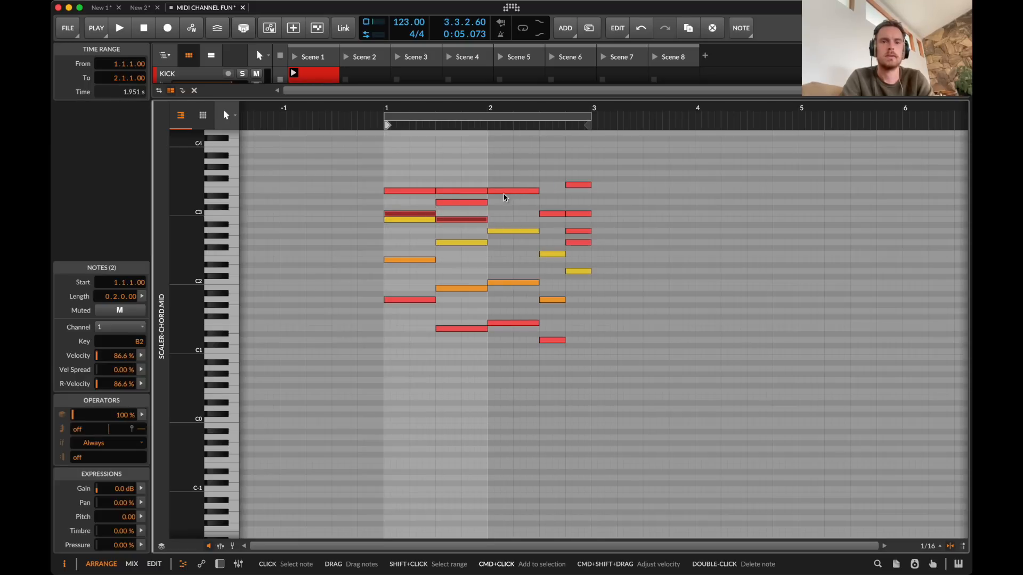
pyautogui.keyDown('super'); pyautogui.click(553, 215); pyautogui.keyUp('super')
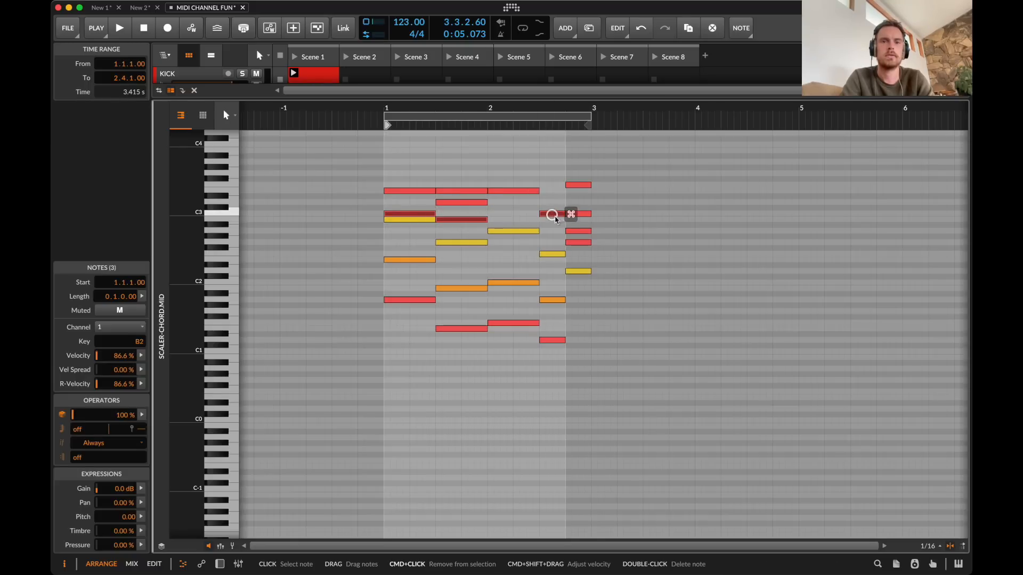
# - Set the last chord's lowest note, D2, to channel 1
pyautogui.click(588, 276)
pyautogui.click(578, 270)
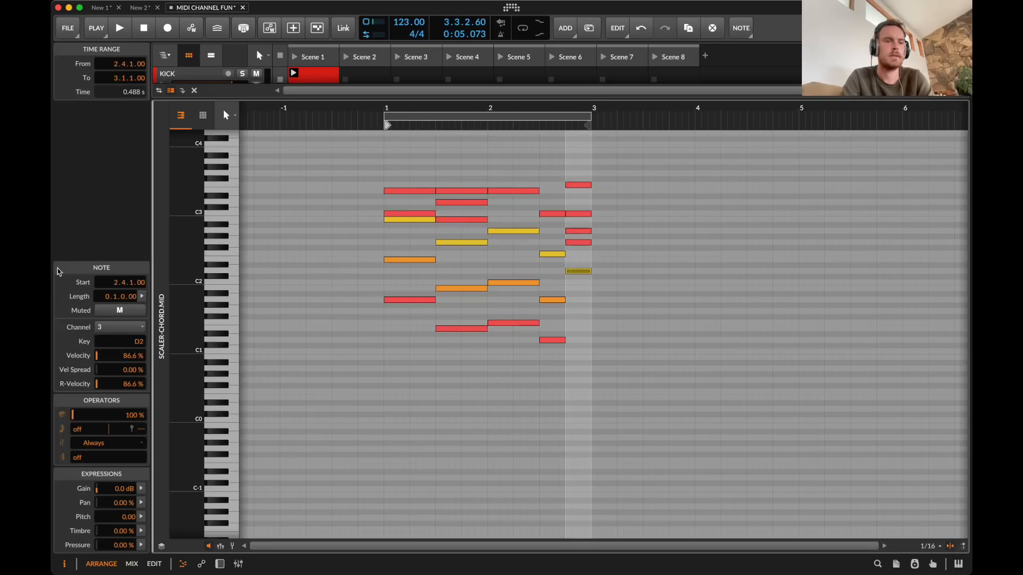
pyautogui.click(111, 327)
pyautogui.click(108, 342)
pyautogui.click(584, 256)
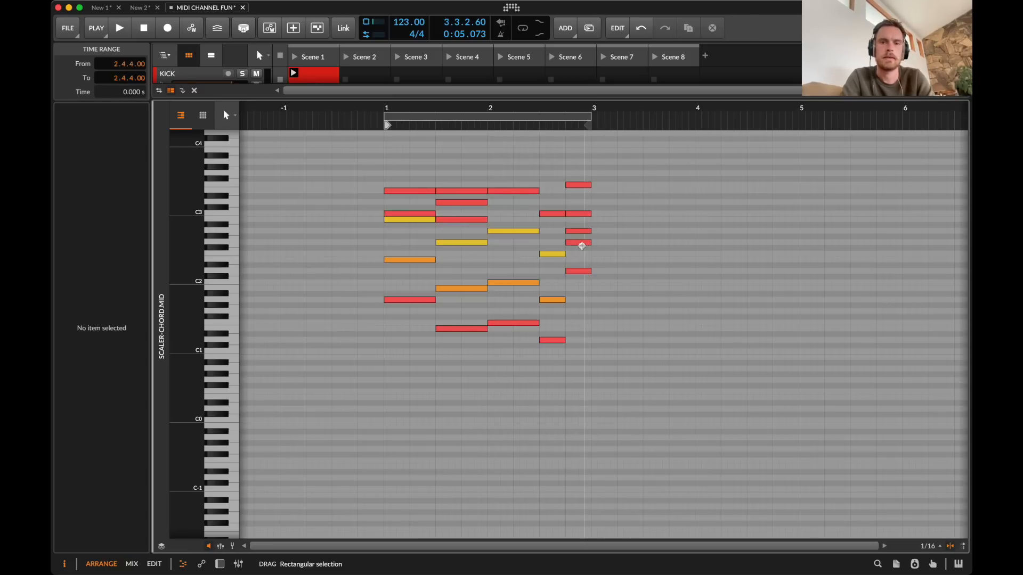
# - Assign the last chord's second-lowest note to channel 2 and its third-lowest note to channel 3
pyautogui.click(578, 243)
pyautogui.click(114, 327)
pyautogui.click(121, 341)
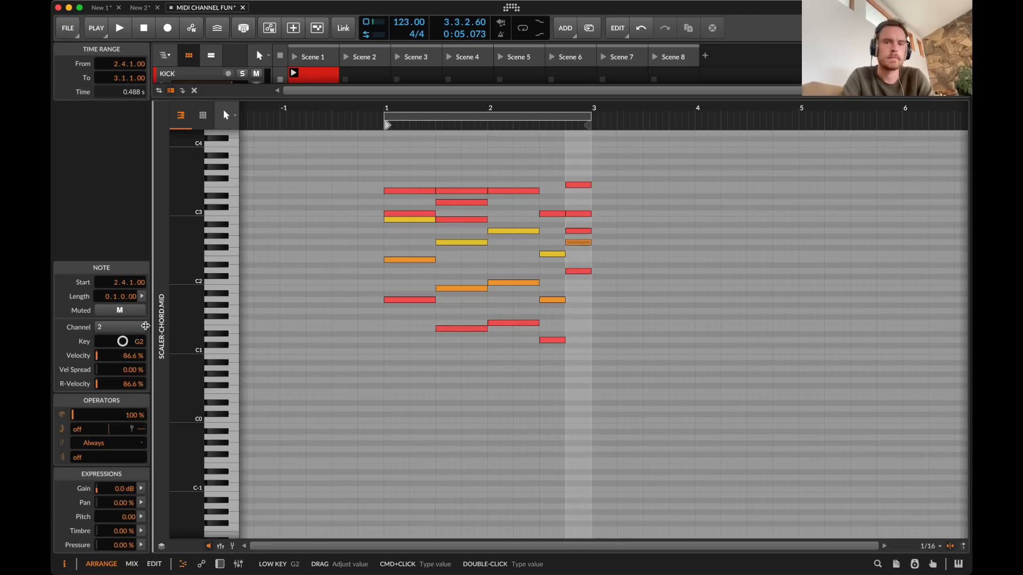
pyautogui.click(583, 230)
pyautogui.click(108, 326)
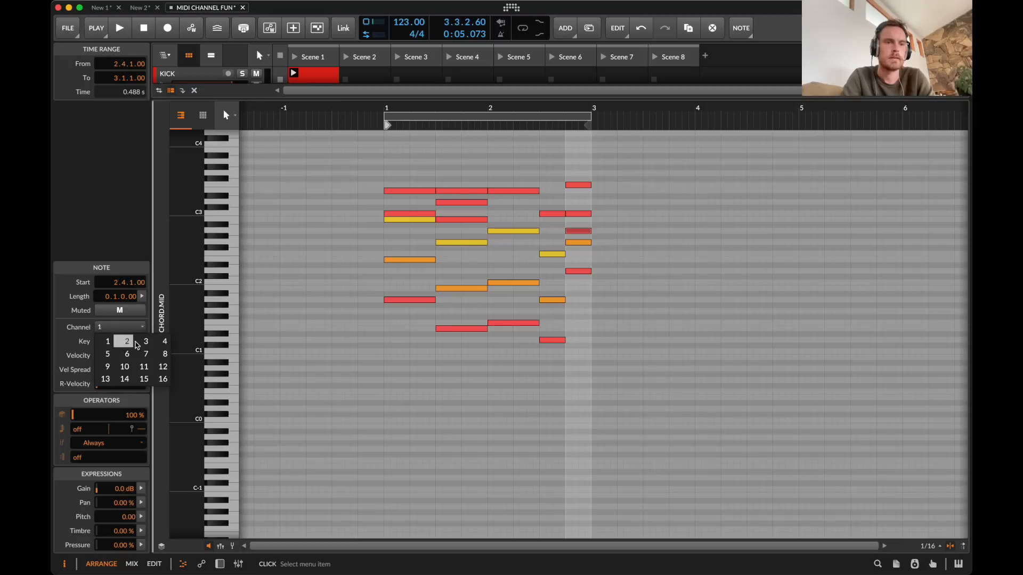
pyautogui.click(137, 345)
pyautogui.click(653, 201)
# - Assign the last chord's C3 note to channel 4 and its top note to channel 5
pyautogui.click(579, 214)
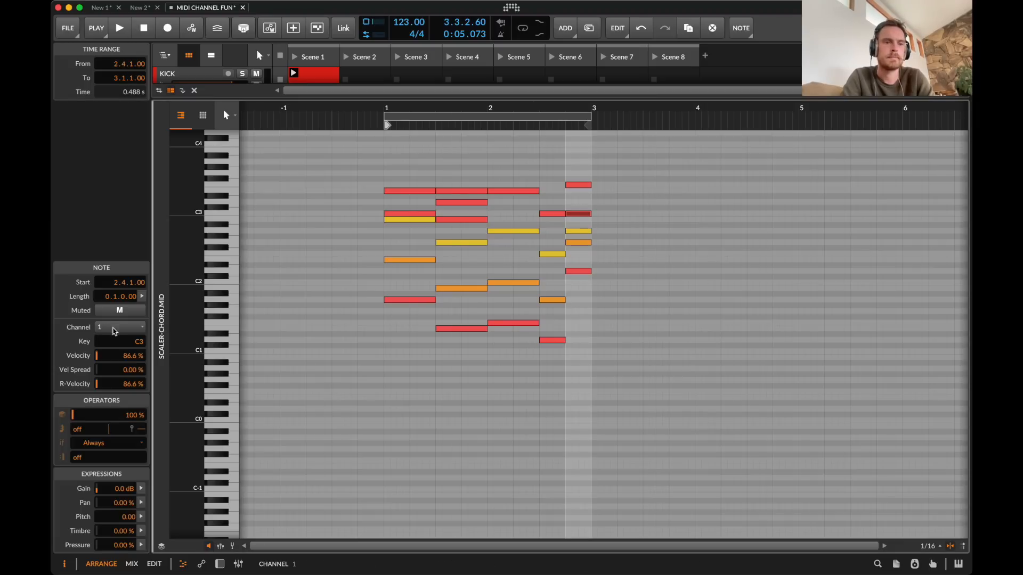
pyautogui.click(114, 331)
pyautogui.click(160, 343)
pyautogui.click(585, 186)
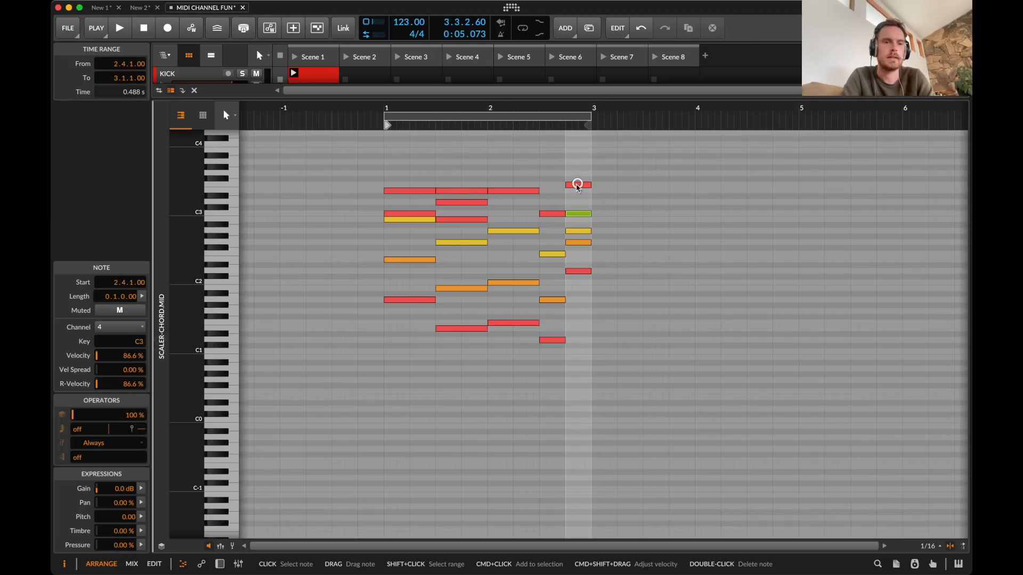
pyautogui.click(104, 326)
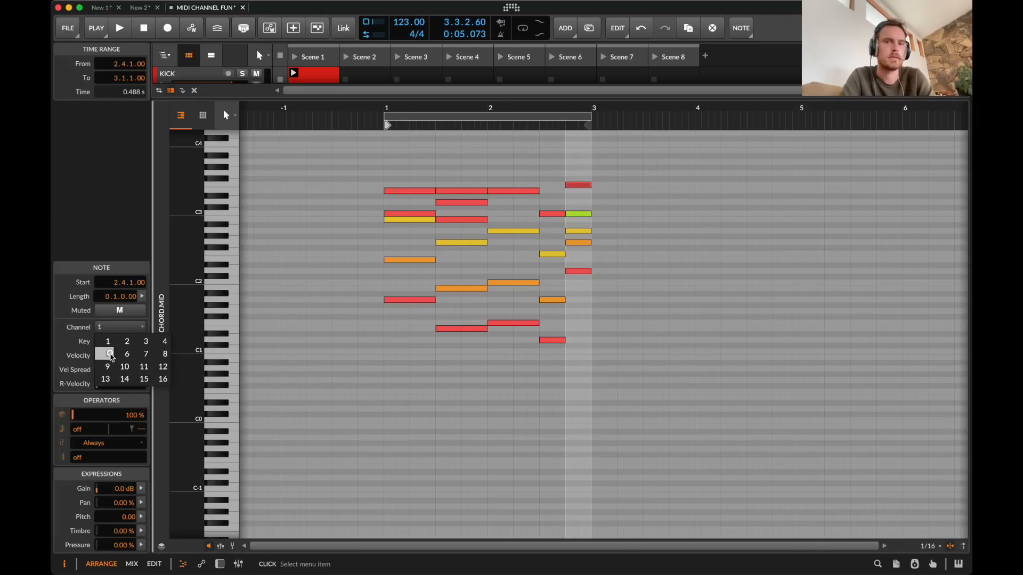
pyautogui.click(110, 354)
pyautogui.click(550, 154)
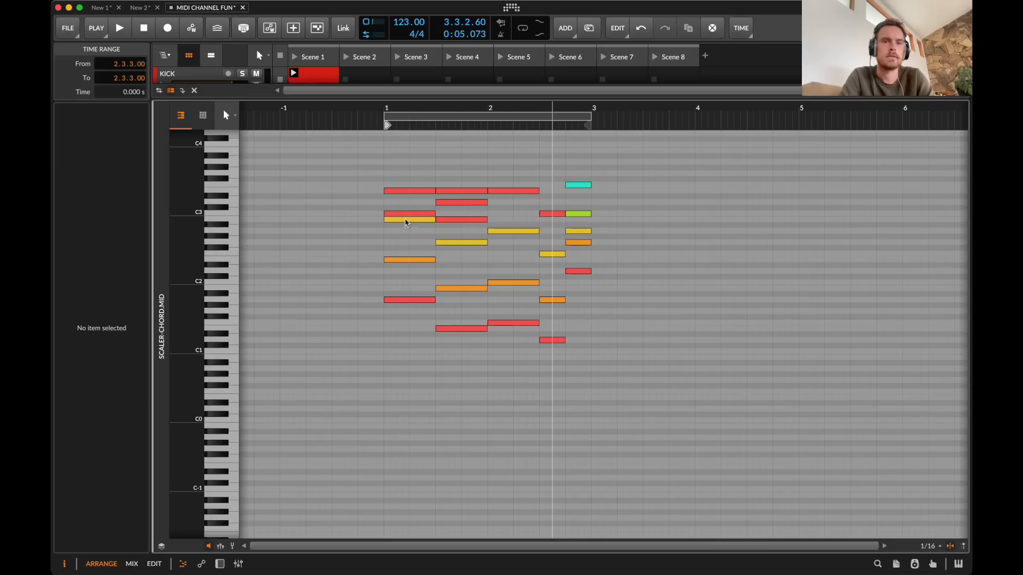
# - Assign the first chord's C3 note to channel 4 and its top note to channel 5
pyautogui.click(397, 213)
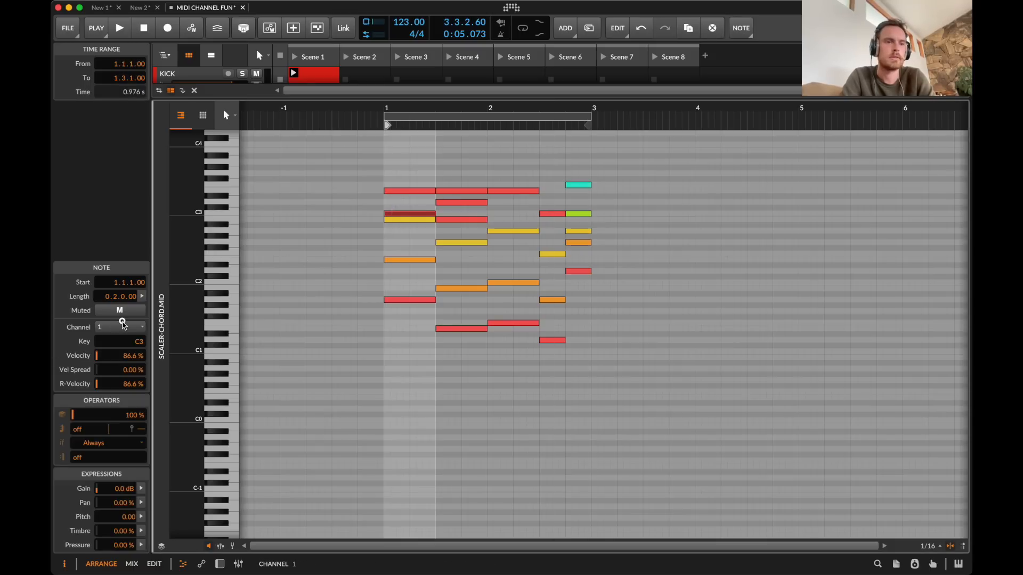
pyautogui.click(122, 324)
pyautogui.click(164, 344)
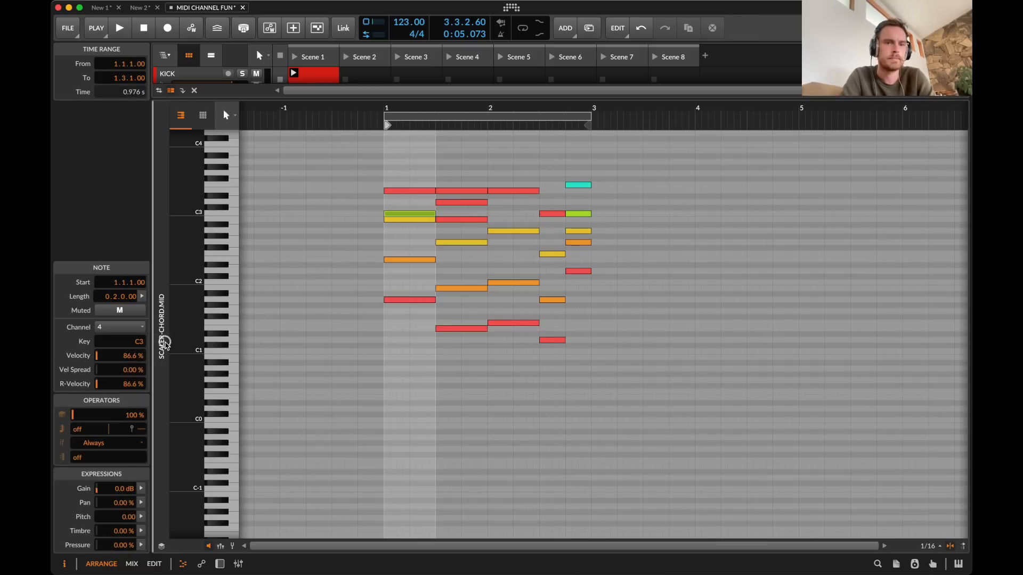
pyautogui.click(416, 190)
pyautogui.click(113, 328)
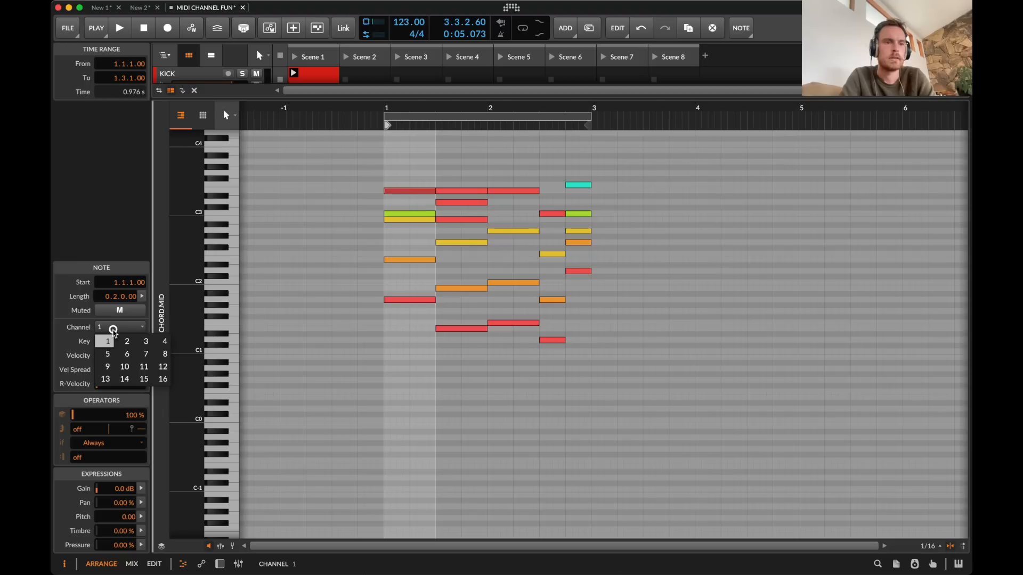
pyautogui.click(109, 356)
# - Assign the second chord's B2 note and the third chord's top note to channel 4
pyautogui.click(450, 219)
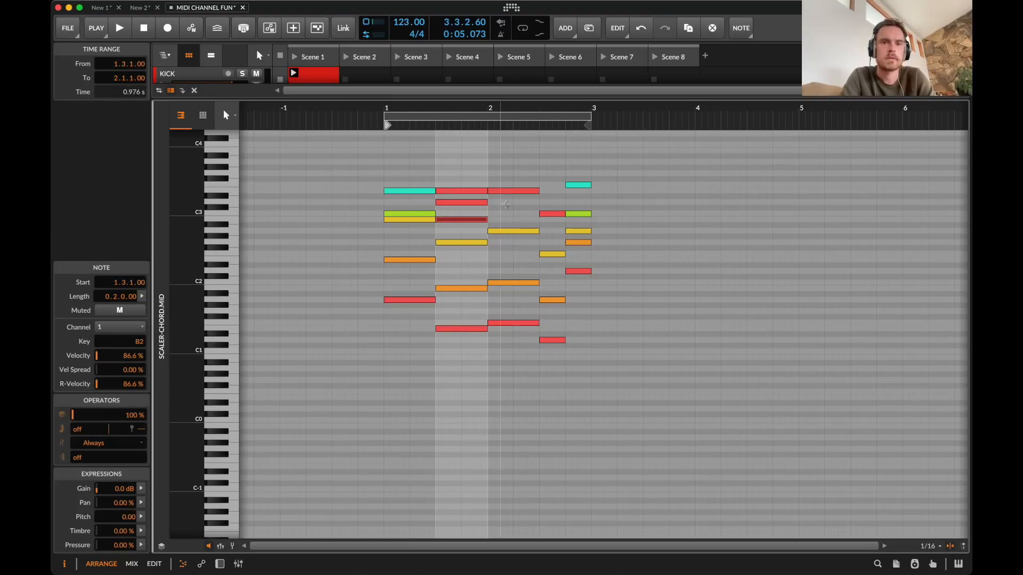
pyautogui.keyDown('shift'); pyautogui.click(514, 190); pyautogui.keyUp('shift')
pyautogui.click(102, 330)
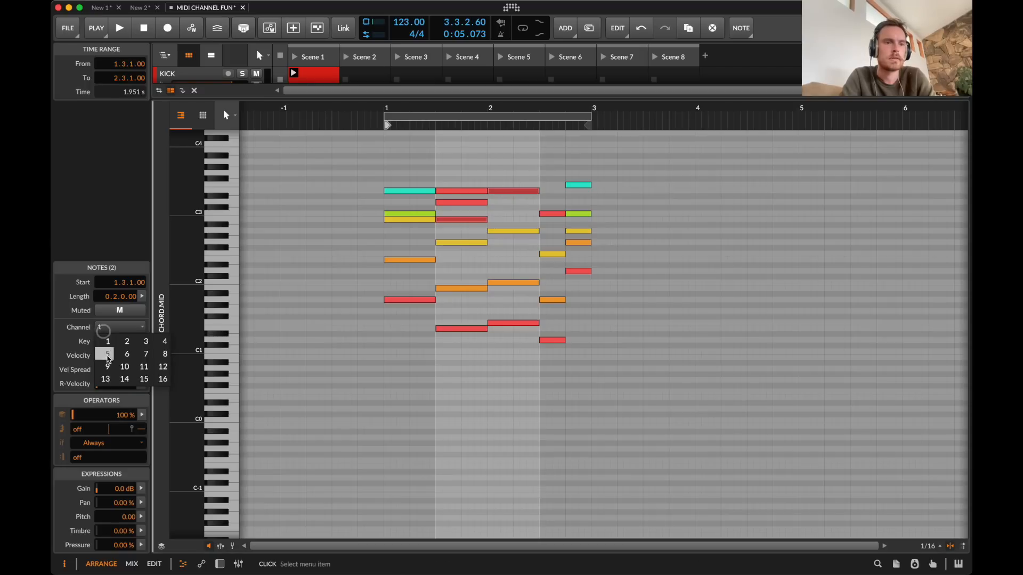
pyautogui.click(165, 341)
# - Assign the second chord's D3 note to channel 5 and the fourth chord's top note to channel 4
pyautogui.click(450, 210)
pyautogui.click(452, 203)
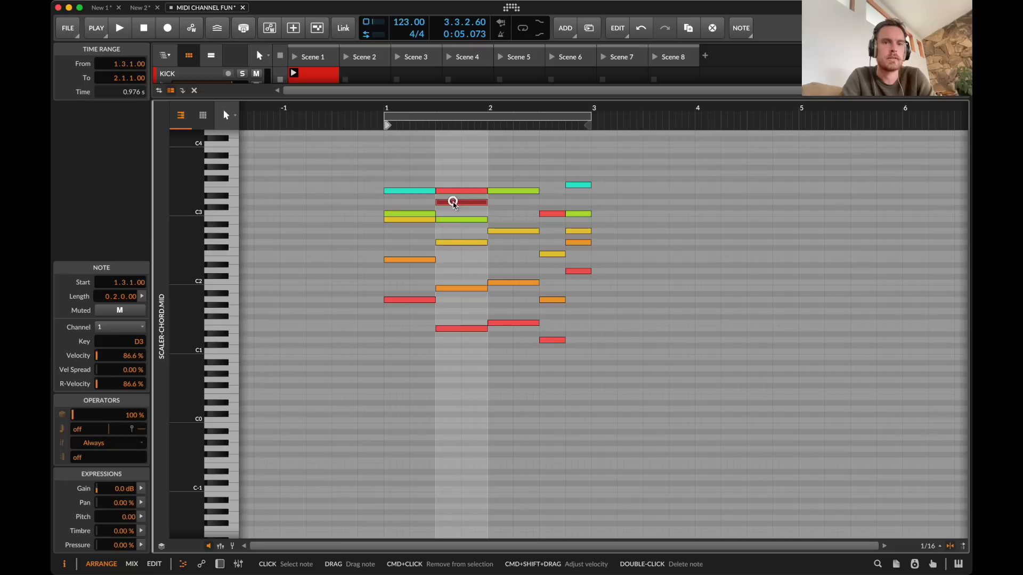
pyautogui.click(120, 330)
pyautogui.click(102, 354)
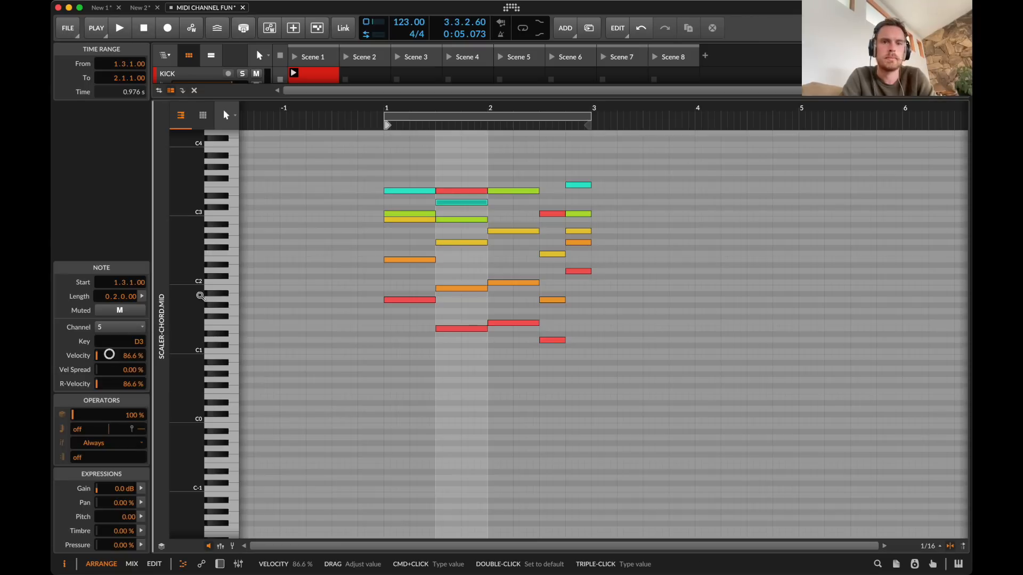
pyautogui.click(552, 210)
pyautogui.click(552, 214)
pyautogui.click(119, 326)
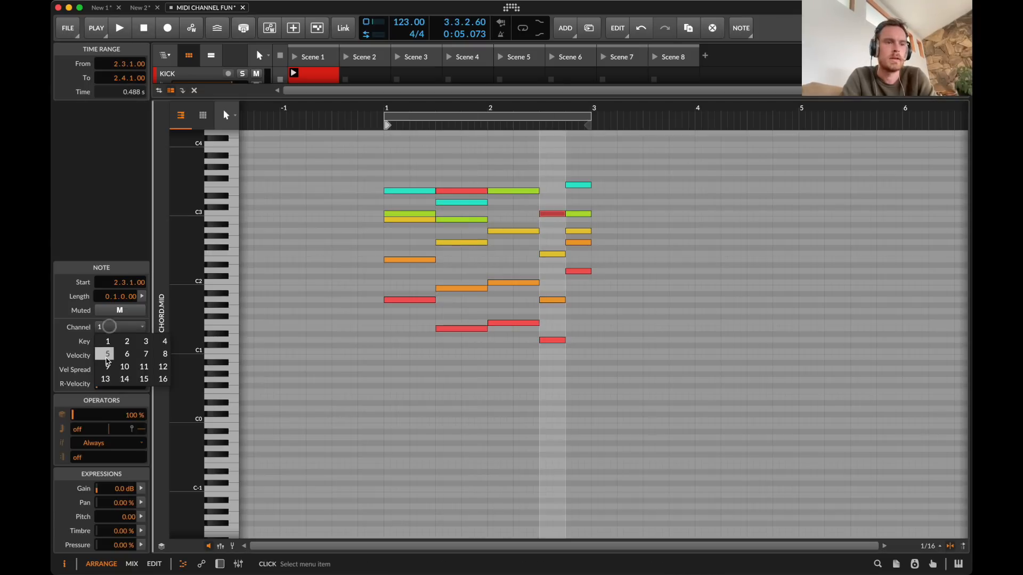
pyautogui.click(156, 350)
# - Audition the second chord's two upper notes and assign its top note, E3, to channel 5
pyautogui.click(452, 197)
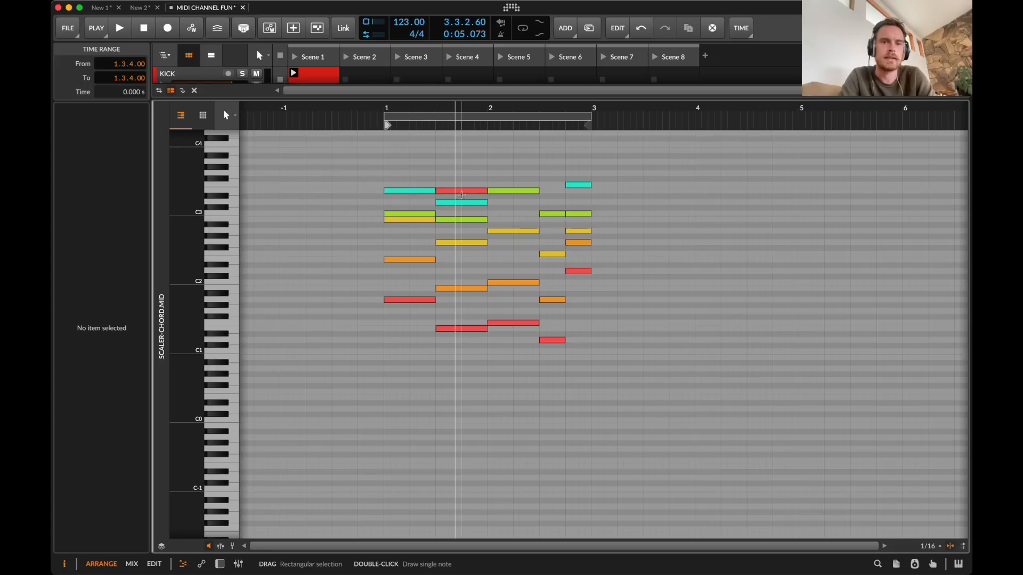
pyautogui.click(460, 191)
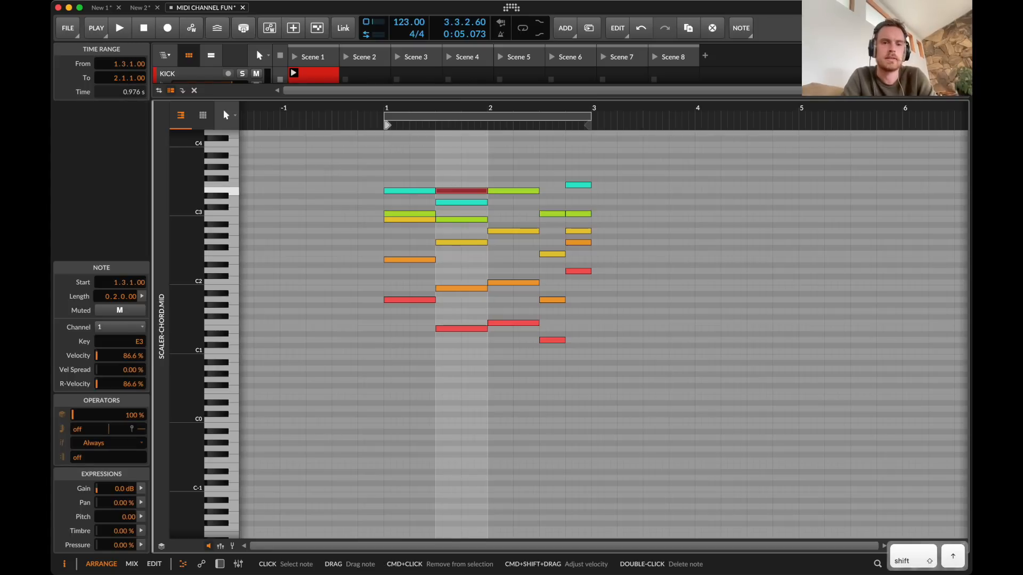
pyautogui.click(460, 203)
pyautogui.hotkey('shift', 'Down')
pyautogui.hotkey('shift', 'Up')
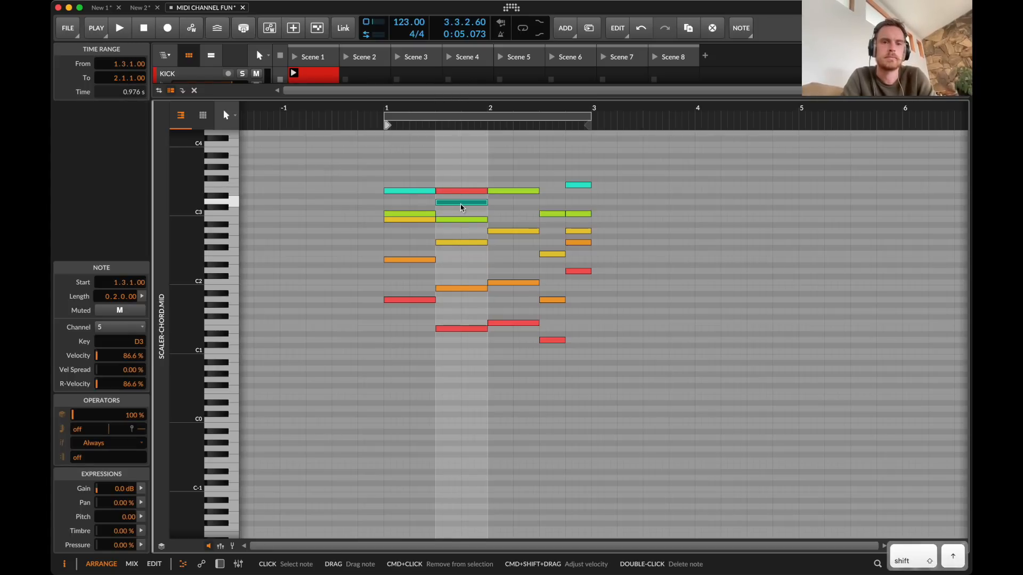
pyautogui.click(452, 192)
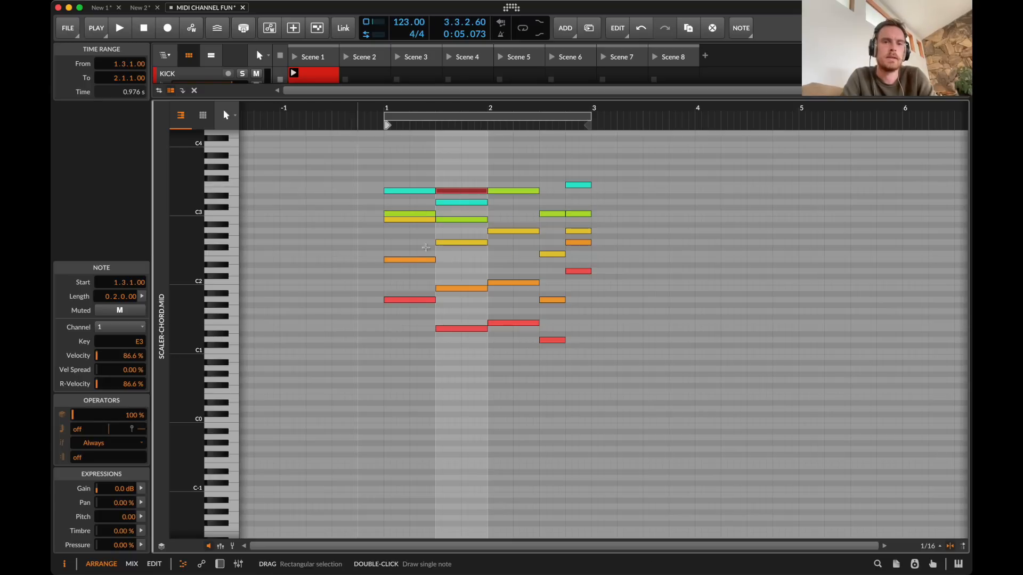
pyautogui.click(101, 327)
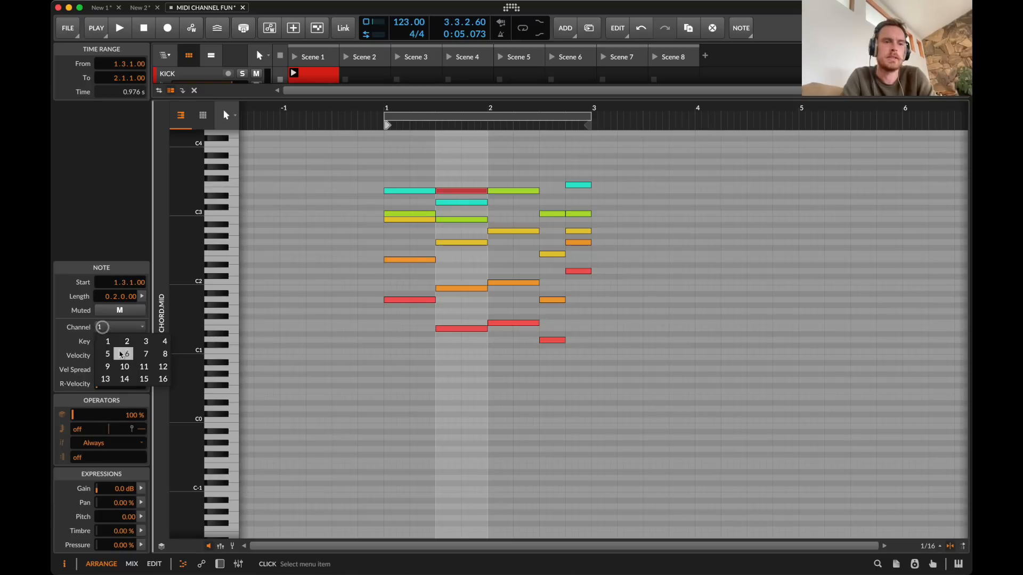
pyautogui.click(109, 355)
pyautogui.click(534, 157)
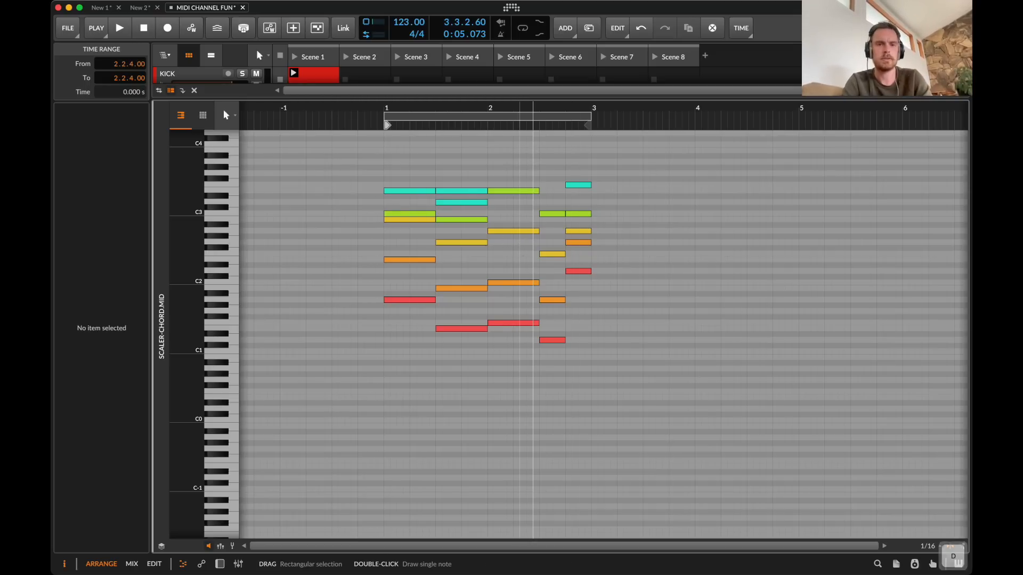
# - Play back the progression and transpose all notes of the PAD MIDI track's Scene 2 clip up one octave
pyautogui.press('d')
pyautogui.press('space')
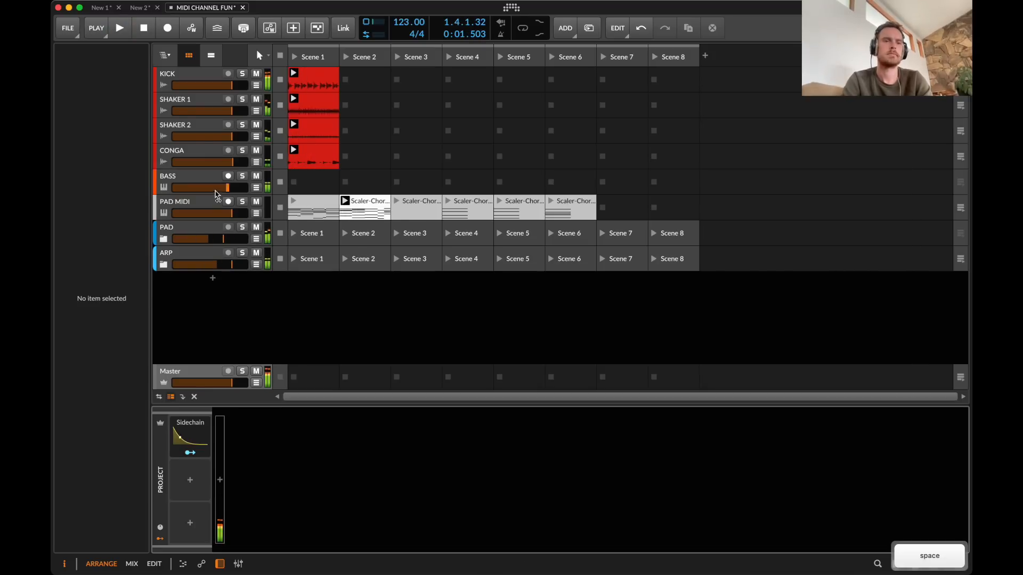
pyautogui.click(377, 198)
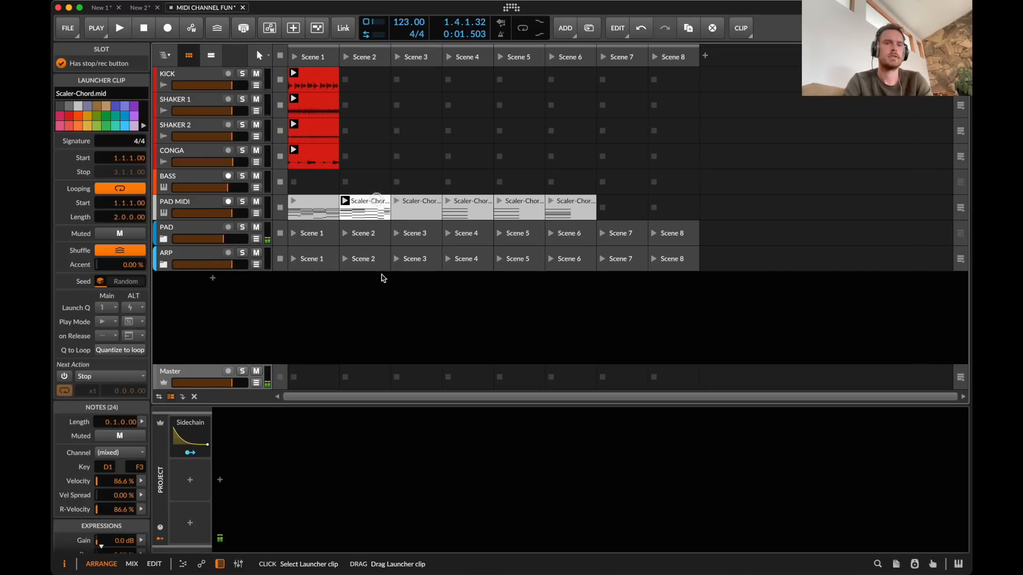
pyautogui.press('e')
pyautogui.press('super+a')
pyautogui.hotkey('shift', 'Up')
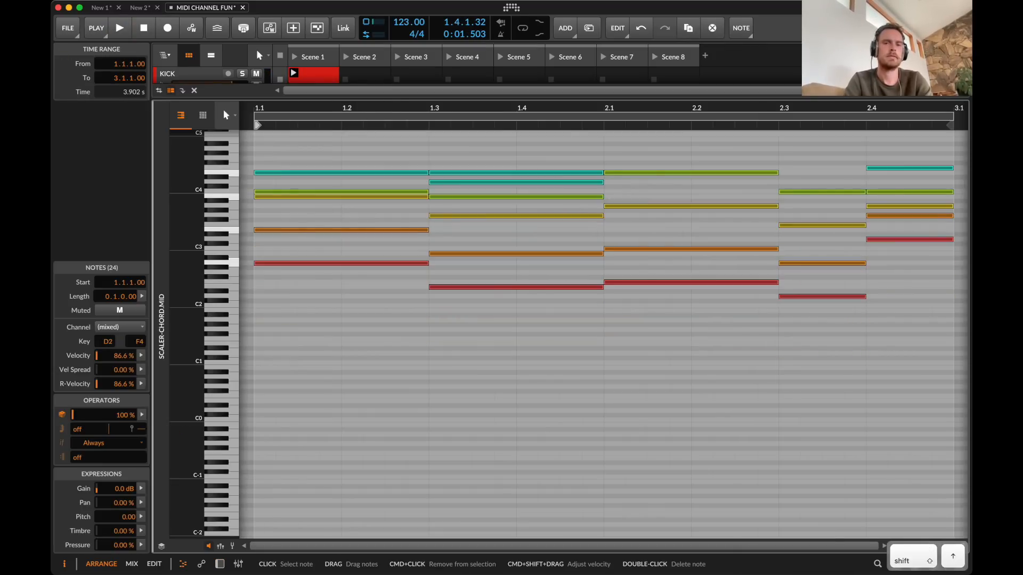
# - Play the transposed progression and lower the PAD group's volume to -6.6 dB
pyautogui.press('d')
pyautogui.press('space')
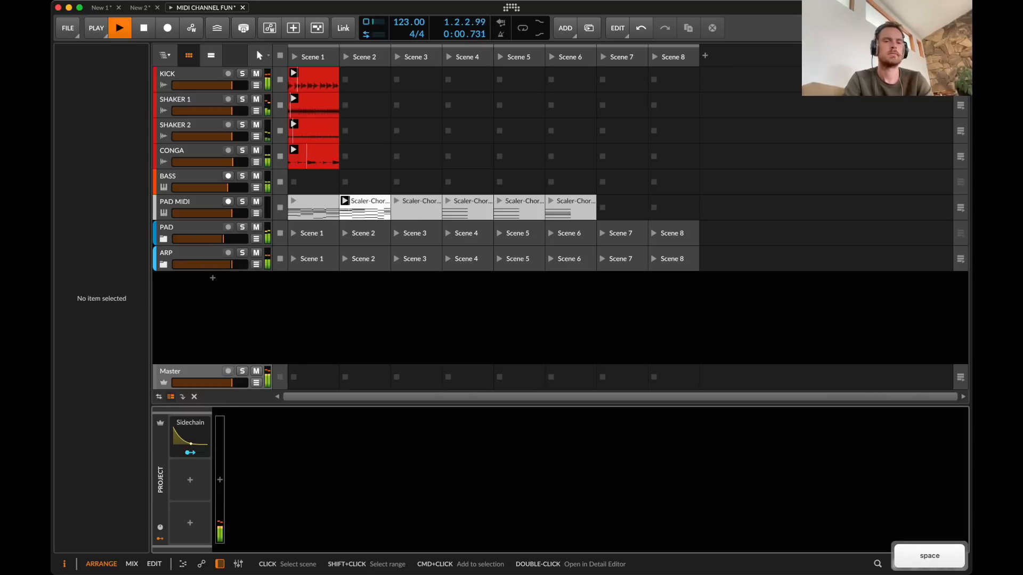
pyautogui.moveTo(219, 236); pyautogui.dragTo(215, 236)
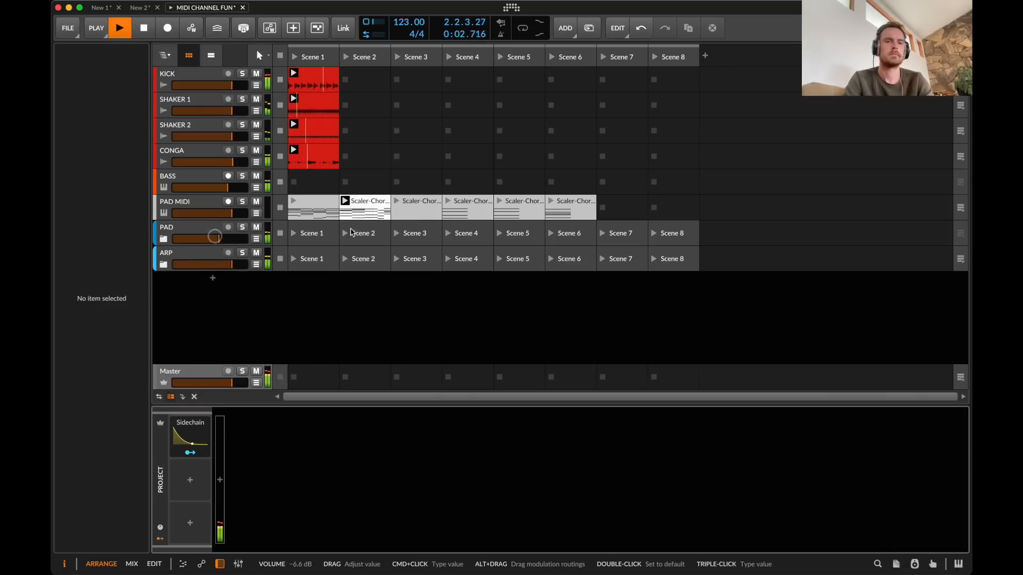
# - Stretch the PAD MIDI track's Scene 2 clip and its notes to a length of 8 bars and play it
pyautogui.click(323, 217)
pyautogui.press('space')
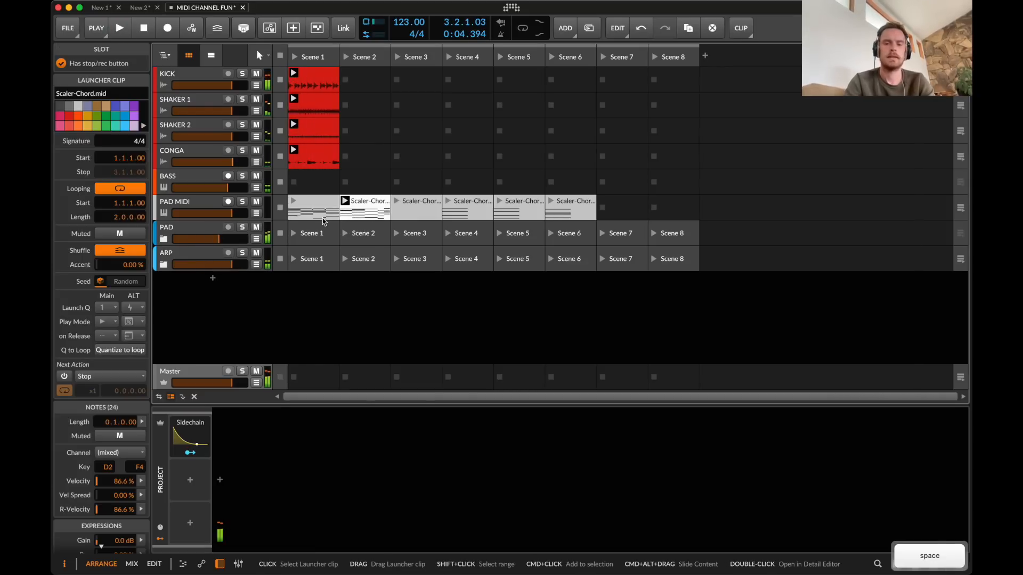
pyautogui.press(']')
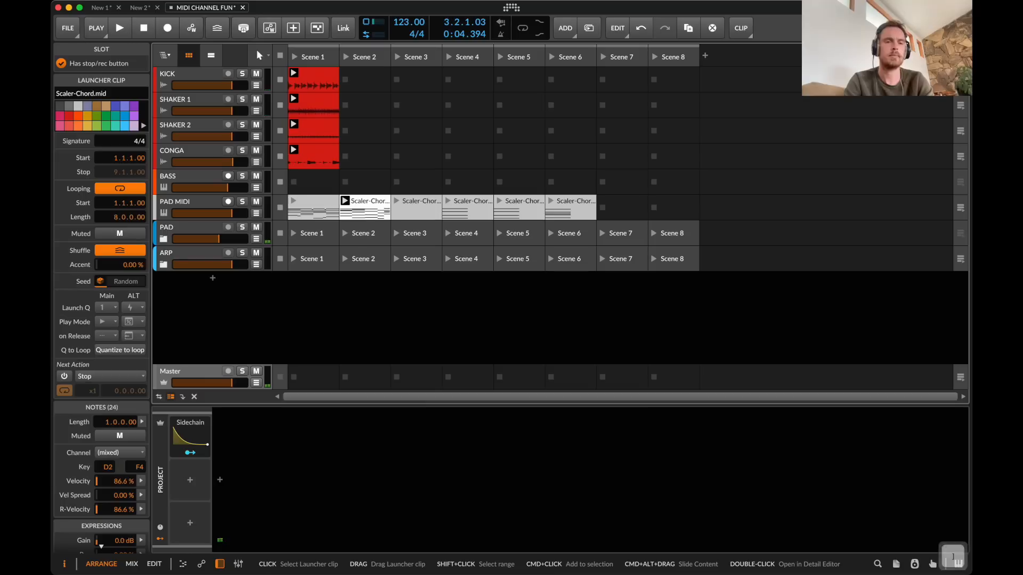
pyautogui.press('space')
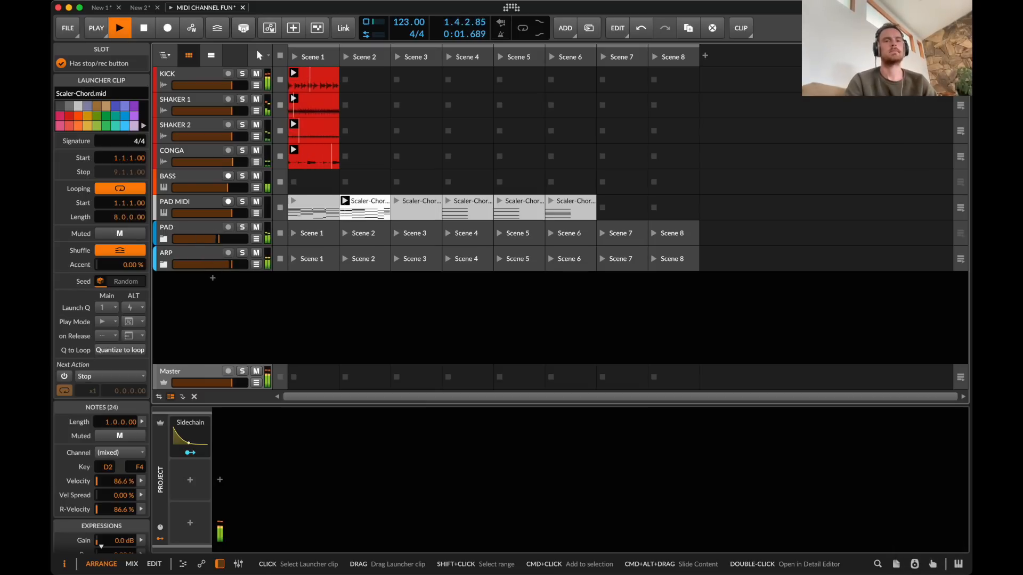
# - Reduce the Sidechain modulation depth on the PAD group's volume to -0.43
pyautogui.click(218, 244)
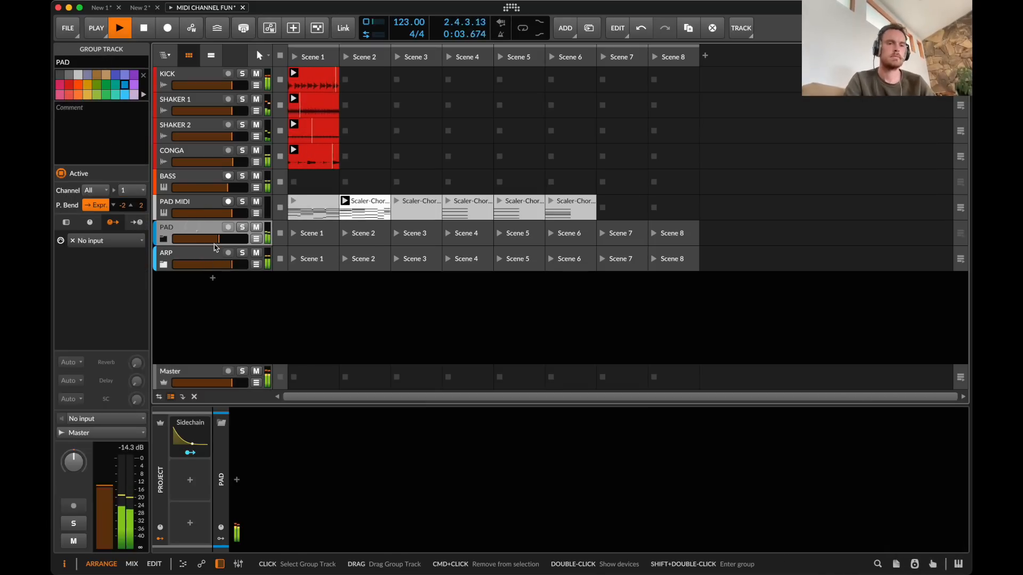
pyautogui.rightClick(216, 241)
pyautogui.click(255, 344)
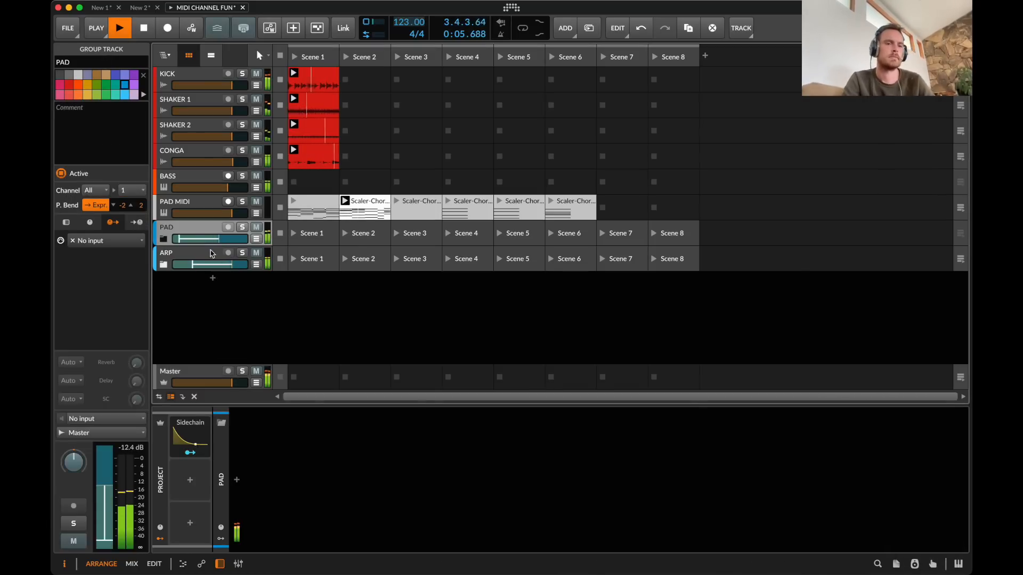
pyautogui.moveTo(187, 237); pyautogui.dragTo(193, 236)
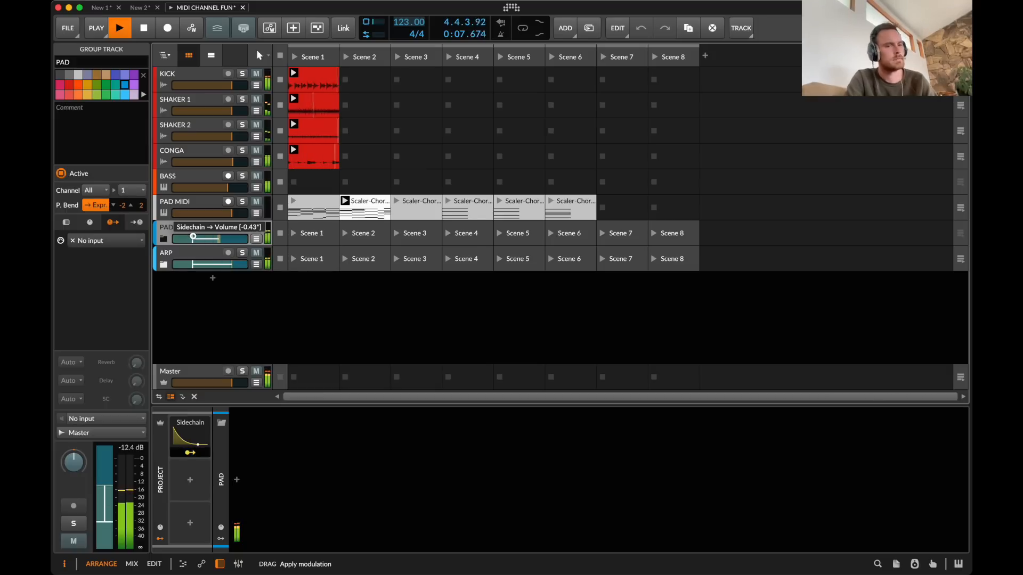
pyautogui.press('Escape')
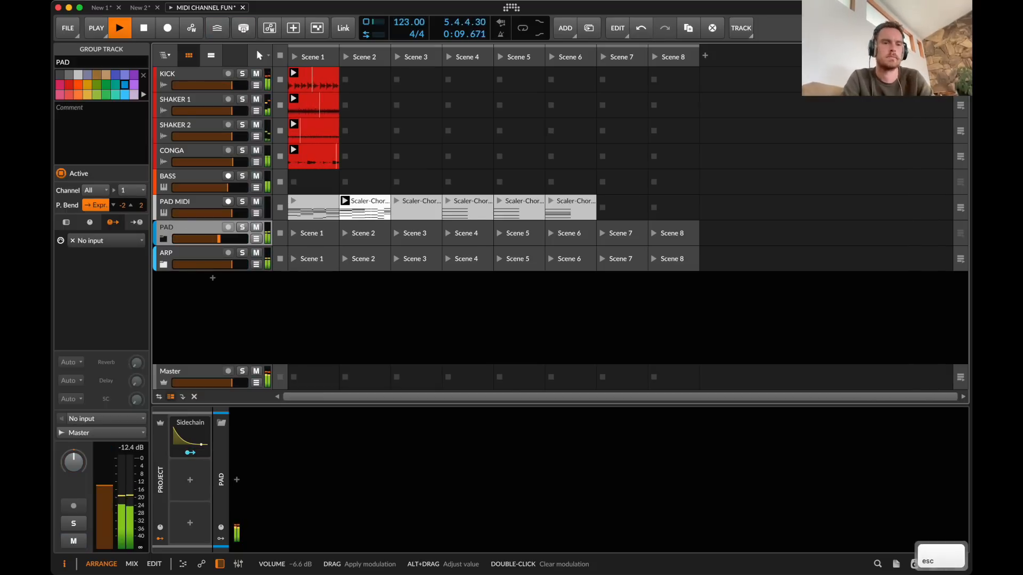
pyautogui.click(368, 191)
pyautogui.doubleClick(370, 191)
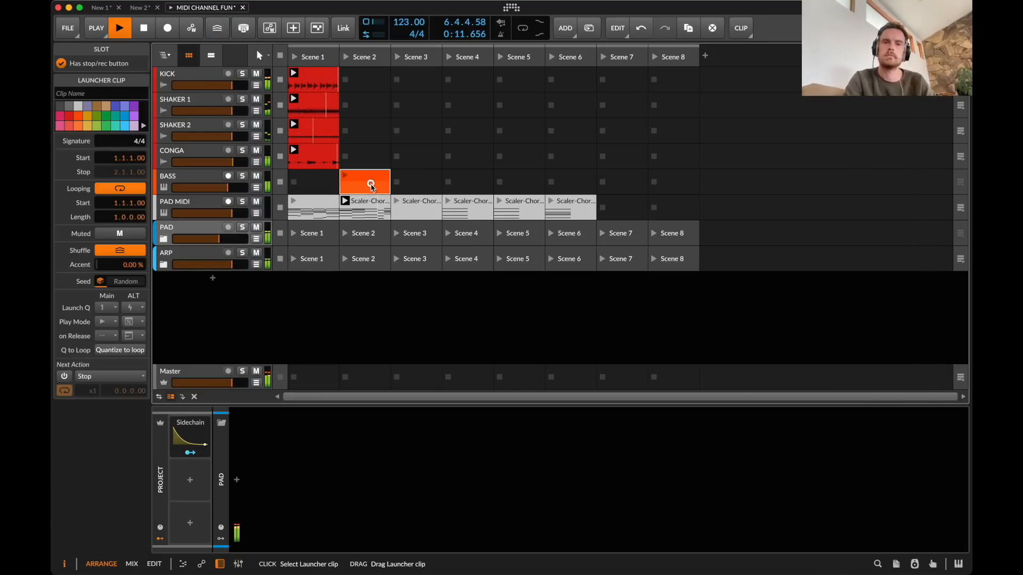
pyautogui.press('Delete')
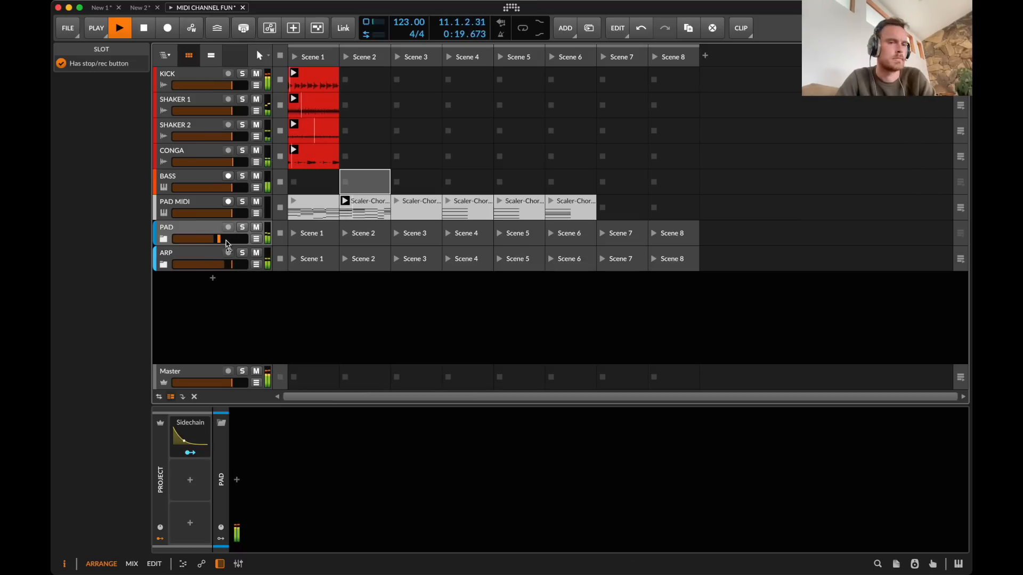
# - Fine-tune the group volumes, with ARP at -1.5 dB, and solo the ARP group for playback
pyautogui.moveTo(226, 239); pyautogui.dragTo(220, 240)
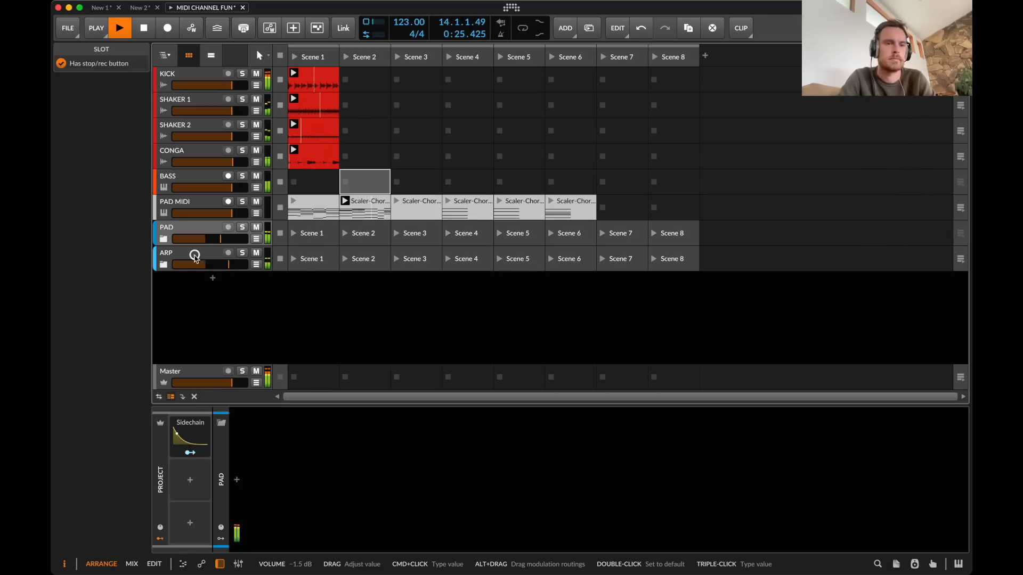
pyautogui.click(242, 253)
pyautogui.press('space')
pyautogui.press('space')
# - Expand the ARP group and show the devices of its track 2
pyautogui.click(164, 264)
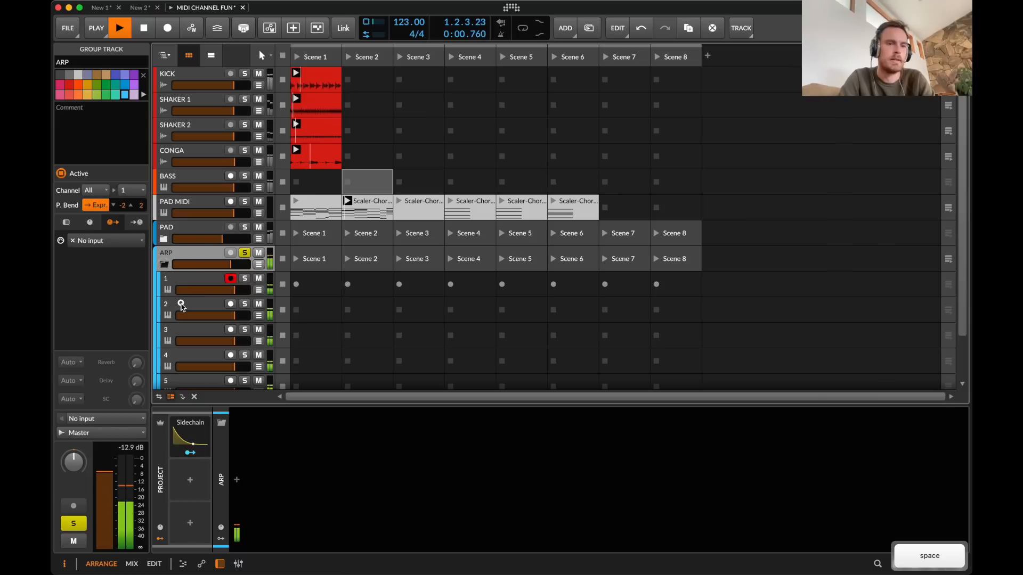
pyautogui.doubleClick(182, 304)
pyautogui.scroll(-2, 213, 265)
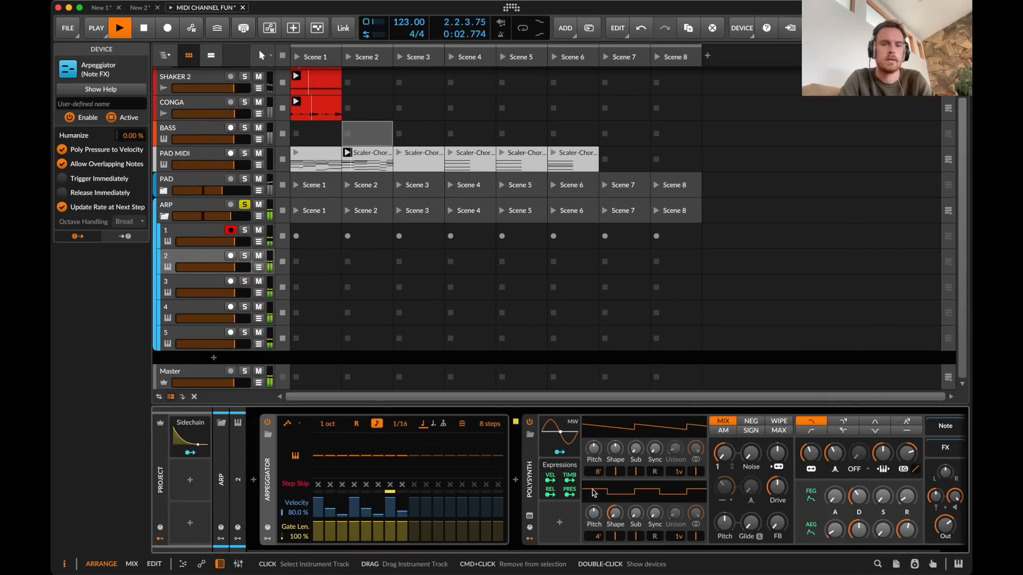
# - Stop playback, add a Random modulator to the Polysynth on ARP track 2, and show its settings
pyautogui.press('space')
pyautogui.click(558, 524)
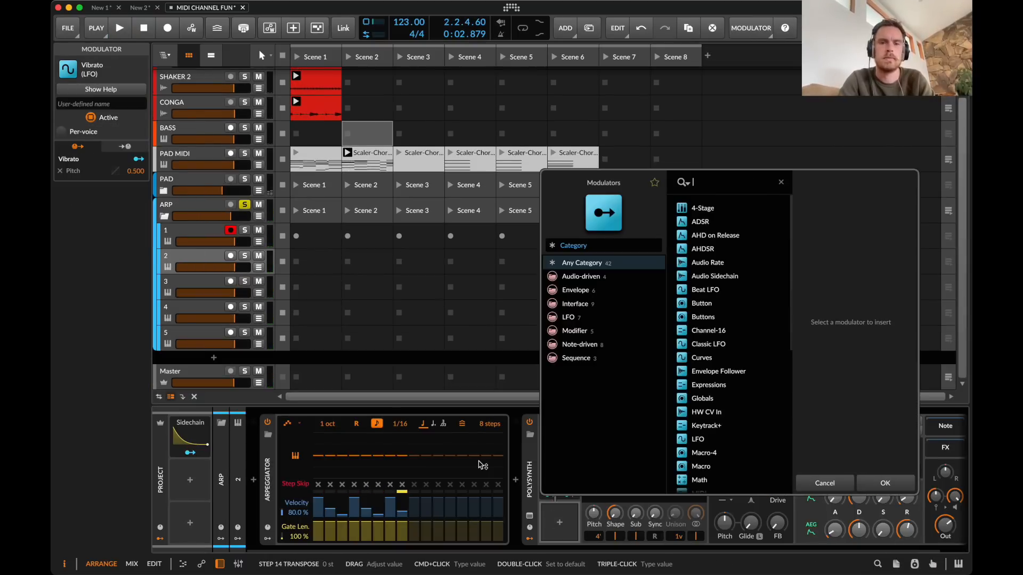
pyautogui.write('ra')
pyautogui.press('Down')
pyautogui.press('Return')
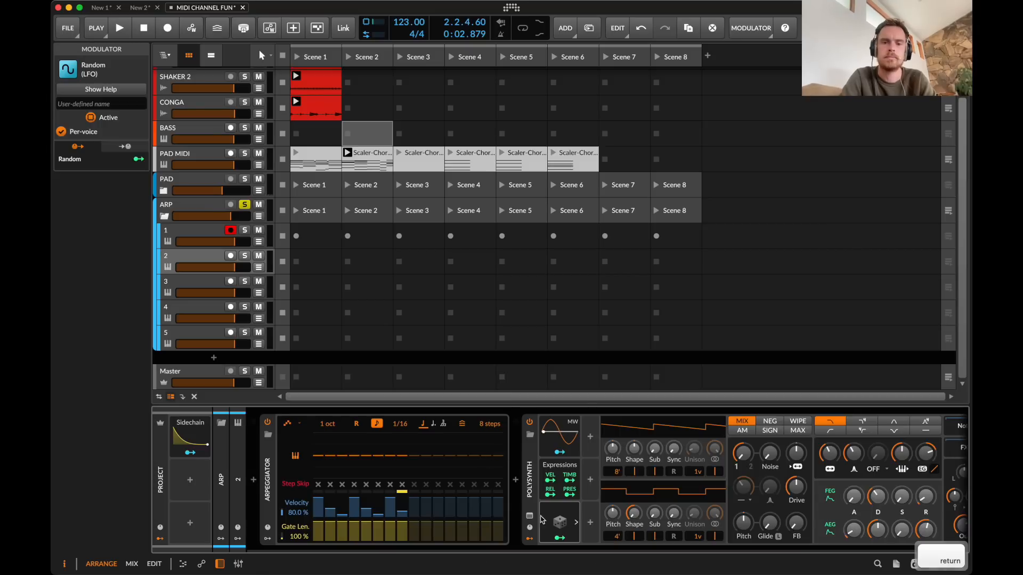
pyautogui.rightClick(566, 520)
pyautogui.click(682, 558)
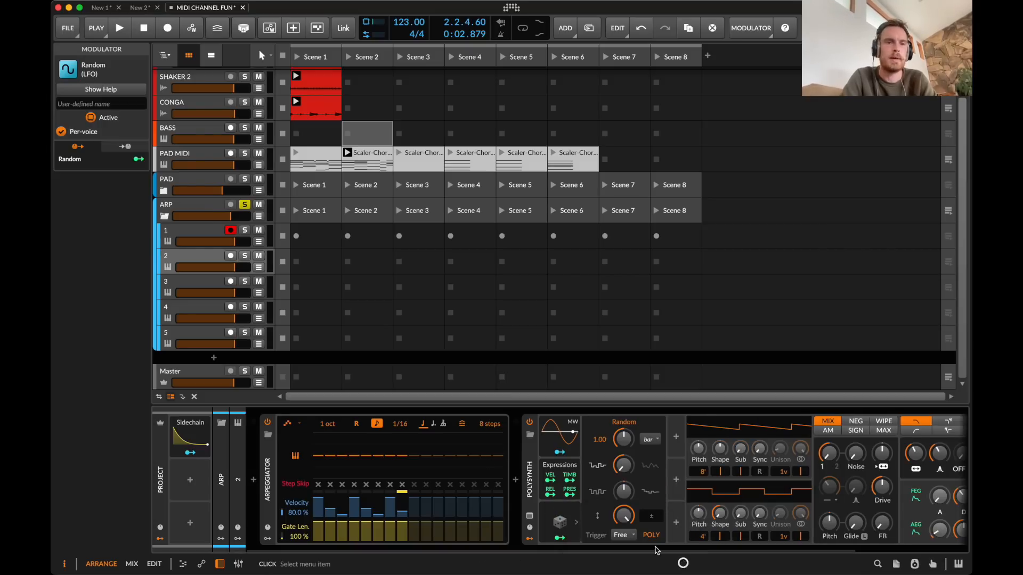
# - Try a shared Random modulator on the ARP group and show its settings
pyautogui.click(203, 207)
pyautogui.click(221, 541)
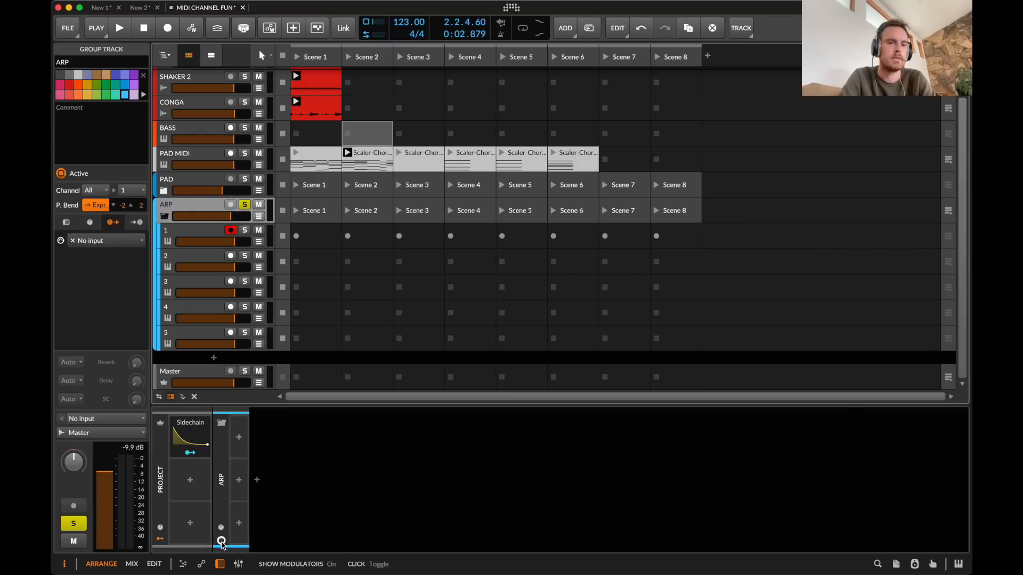
pyautogui.click(239, 439)
pyautogui.write('ran')
pyautogui.press('Down')
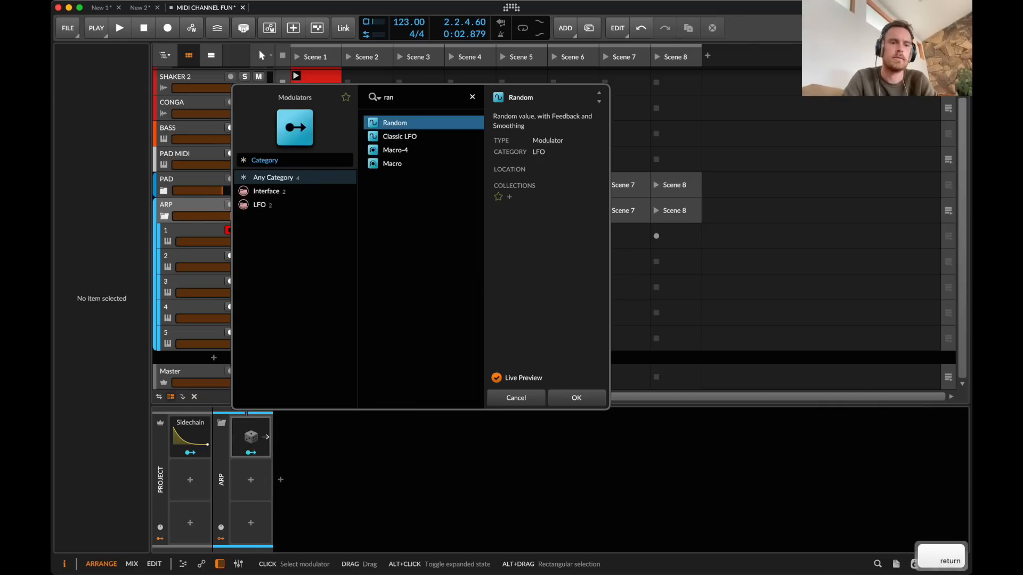
pyautogui.press('Return')
pyautogui.click(267, 436)
# - Set the ARP group's Random modulator to trigger on Note with its timebase on Hold
pyautogui.click(318, 536)
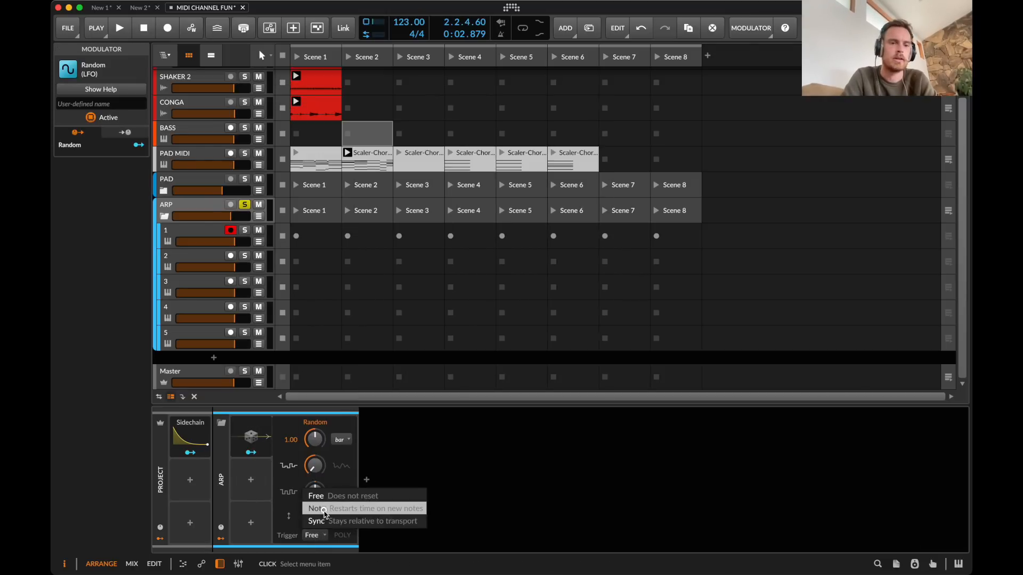
pyautogui.click(323, 510)
pyautogui.click(342, 439)
pyautogui.click(346, 487)
# - Modulate the filter envelope decay of ARP track 1's Polysynth by -0.16 from the group's Random modulator and start playback
pyautogui.click(197, 228)
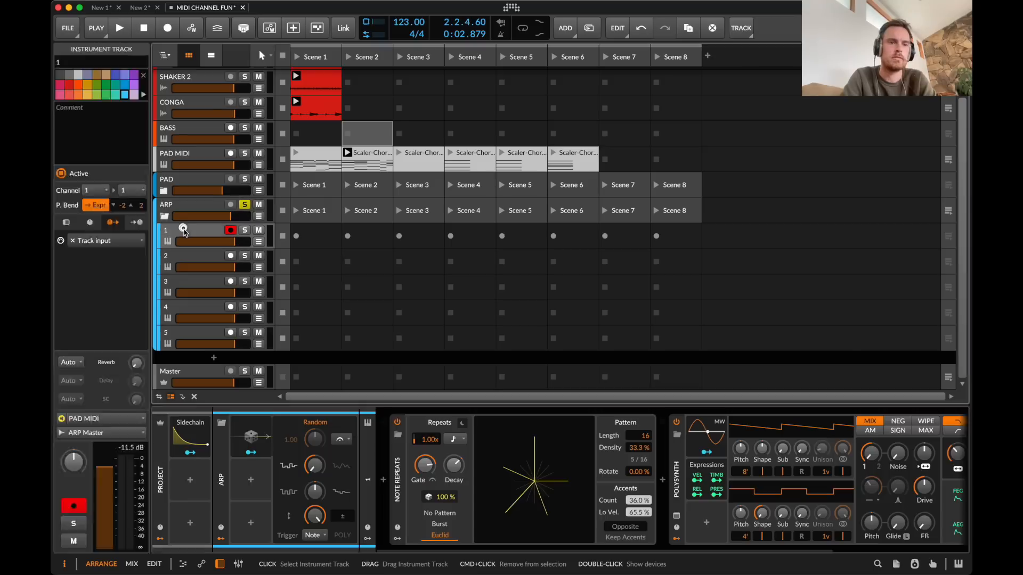
pyautogui.click(251, 453)
pyautogui.hscroll(5, 502, 483)
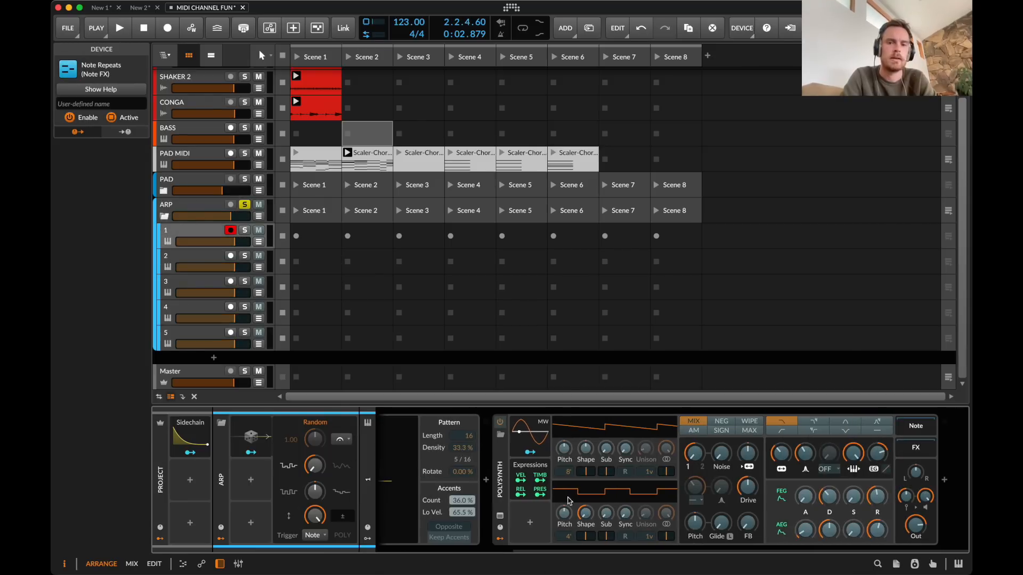
pyautogui.press('Escape')
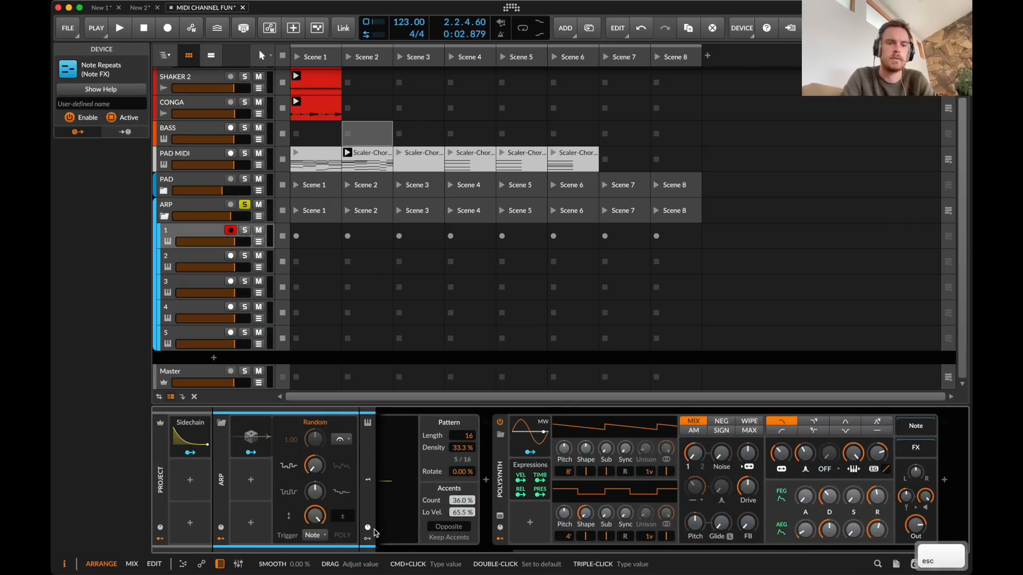
pyautogui.press('space')
# - Duplicate the group's Random modulator and map the copy to both envelope decays of track 2's Polysynth at -0.19
pyautogui.keyDown('alt'); pyautogui.click(250, 452); pyautogui.keyUp('alt')
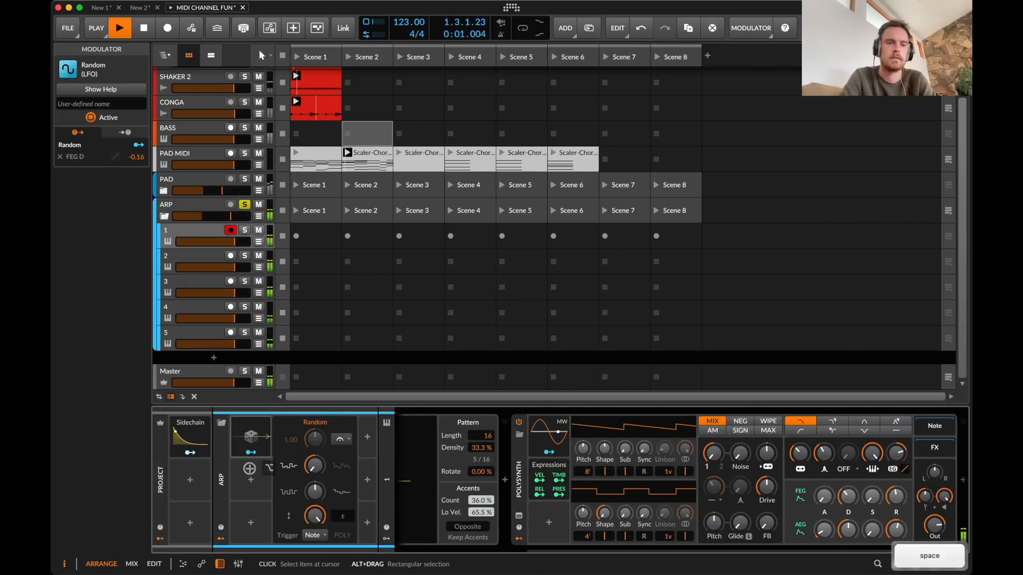
pyautogui.moveTo(251, 443); pyautogui.dragTo(248, 484)
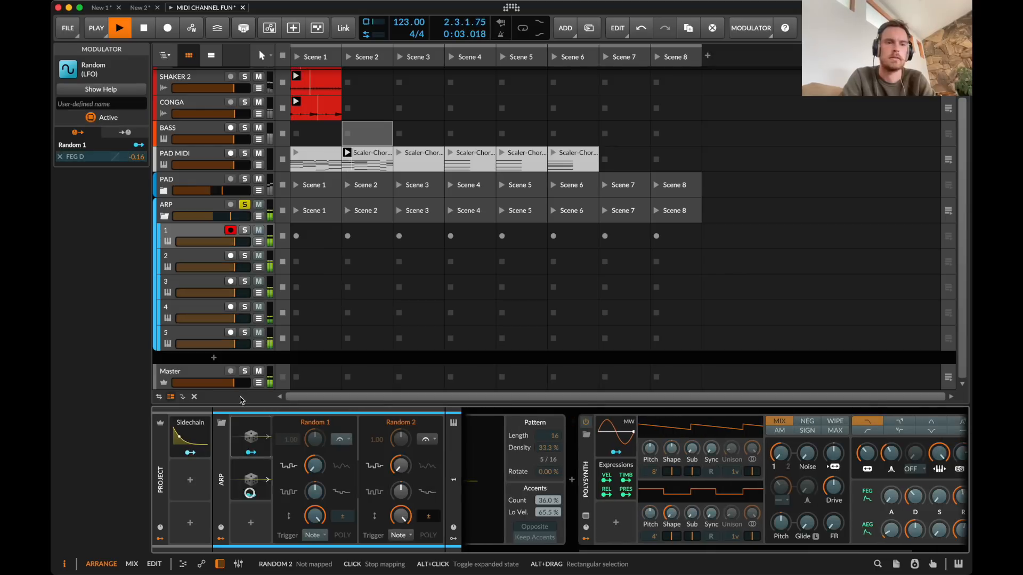
pyautogui.click(171, 266)
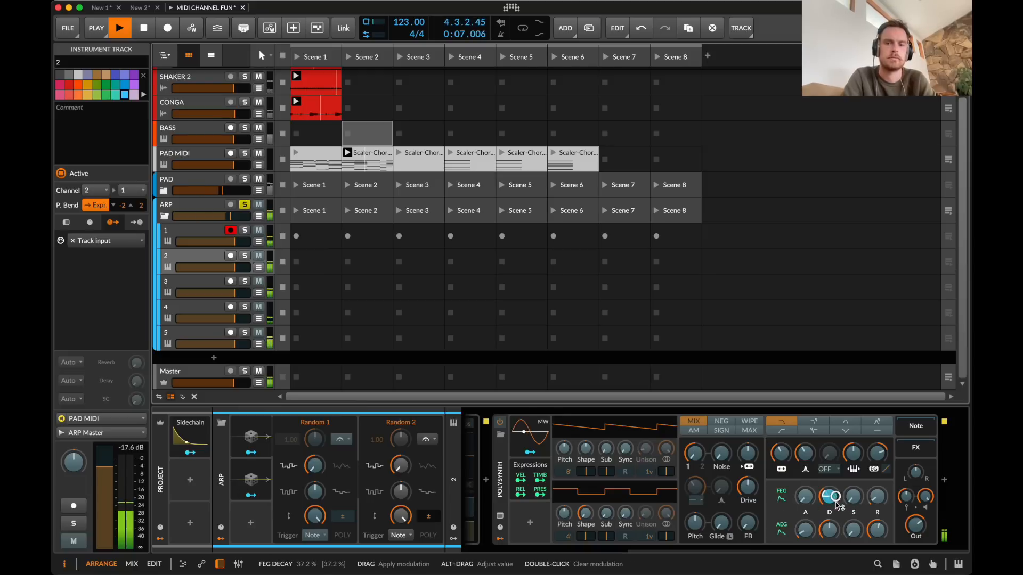
pyautogui.press('space')
pyautogui.press('space')
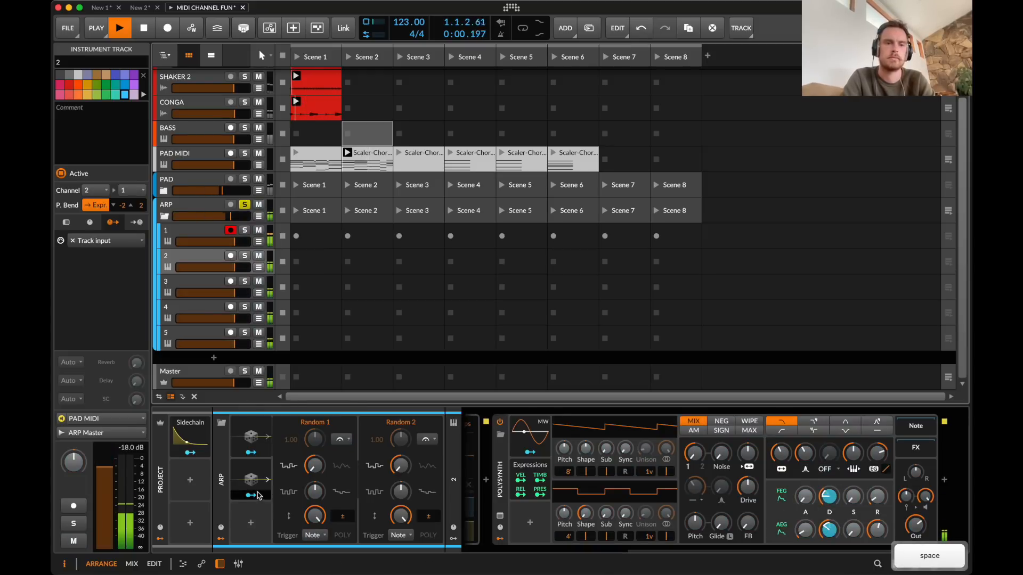
pyautogui.click(228, 475)
pyautogui.press('space')
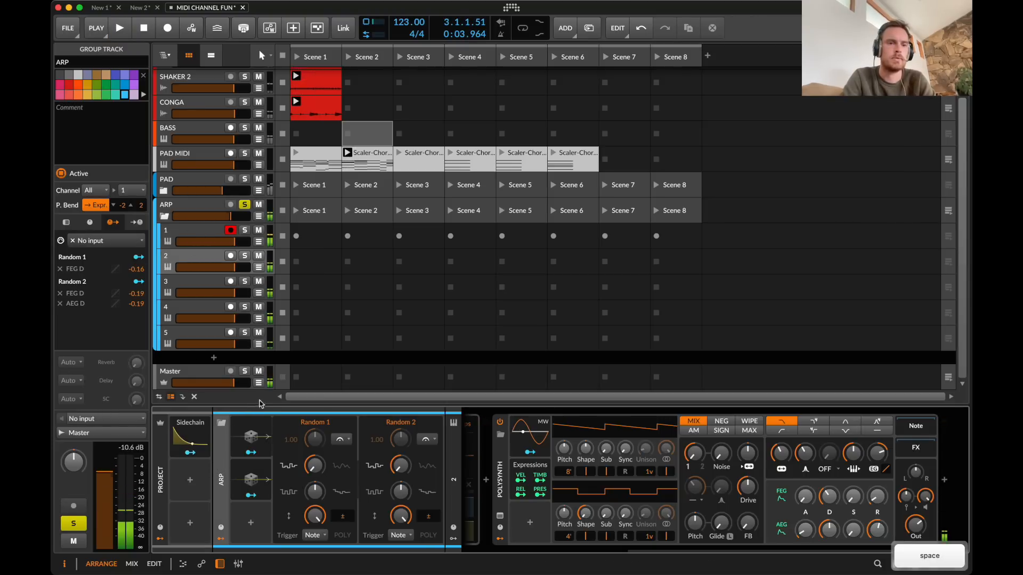
# - Delete both Random modulators from the ARP group
pyautogui.click(250, 478)
pyautogui.press('Delete')
pyautogui.press('Delete')
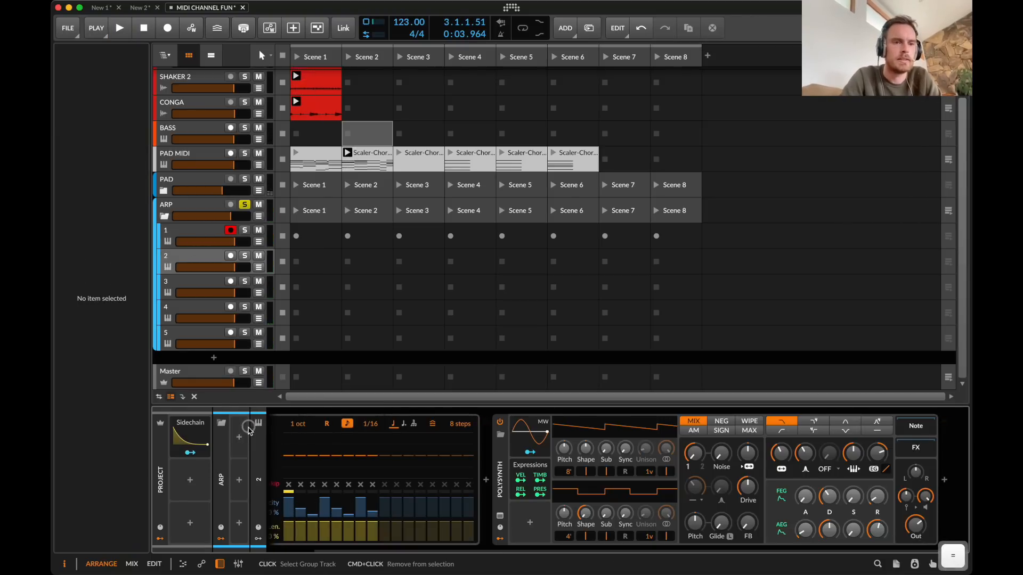
# - Add a Random modulator to the Polysynth on ARP track 1 and show its settings
pyautogui.click(183, 229)
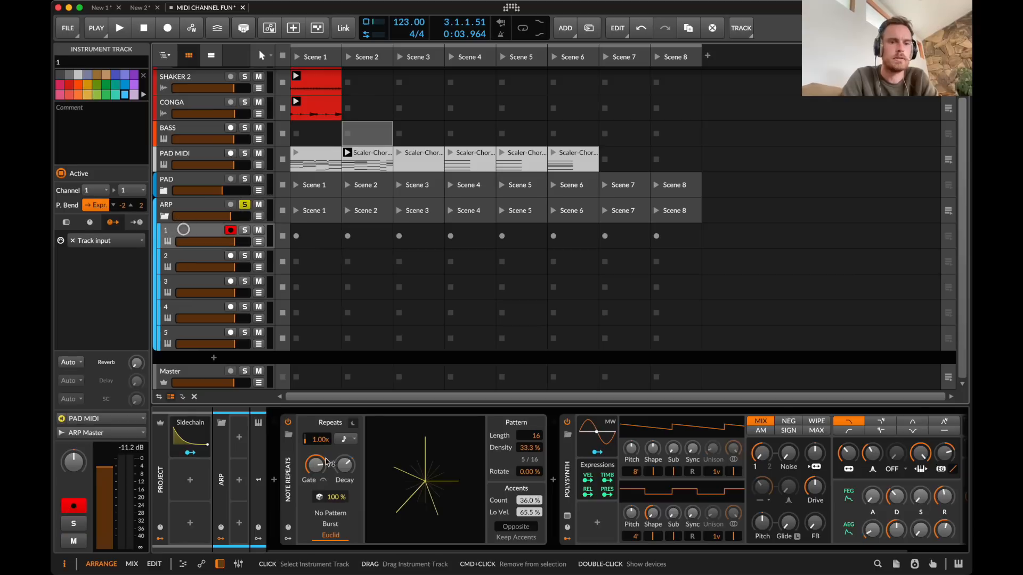
pyautogui.click(600, 527)
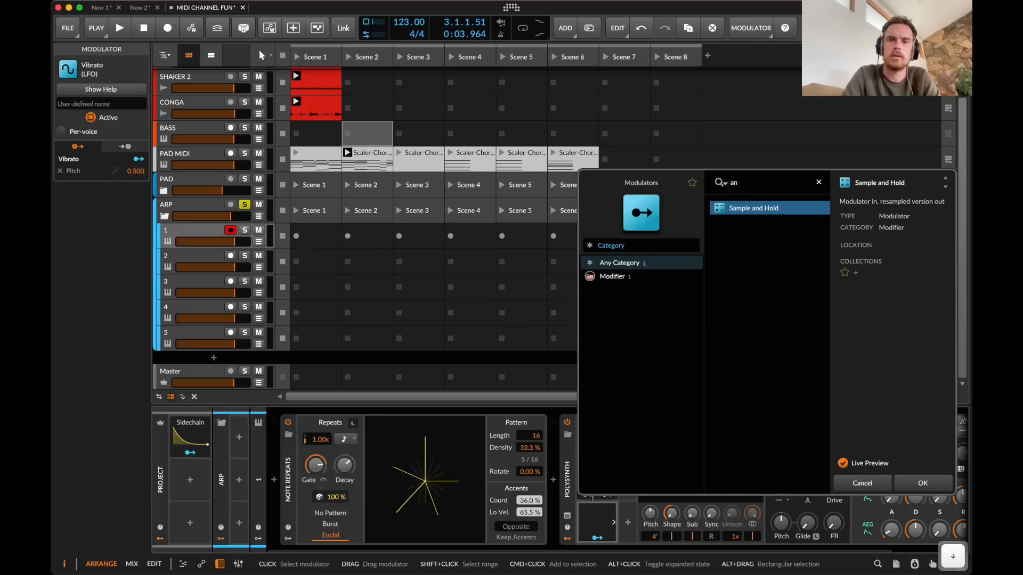
pyautogui.press('BackSpace')
pyautogui.press('BackSpace')
pyautogui.write('ran')
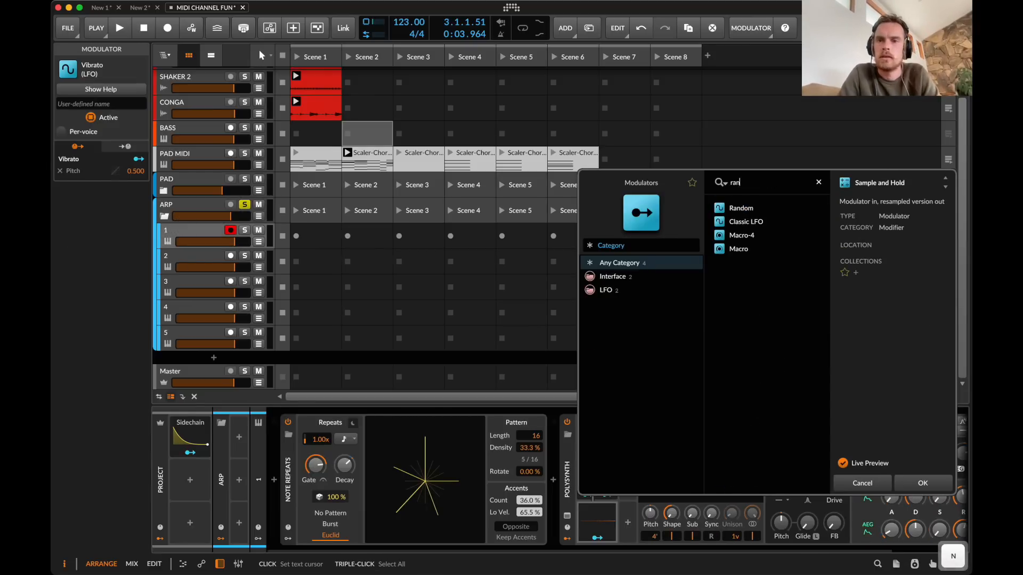
pyautogui.press('Return')
pyautogui.click(593, 524)
# - Set the Polysynth's Random modulator to trigger on Note with its timebase on Hold (rate of zero)
pyautogui.click(662, 536)
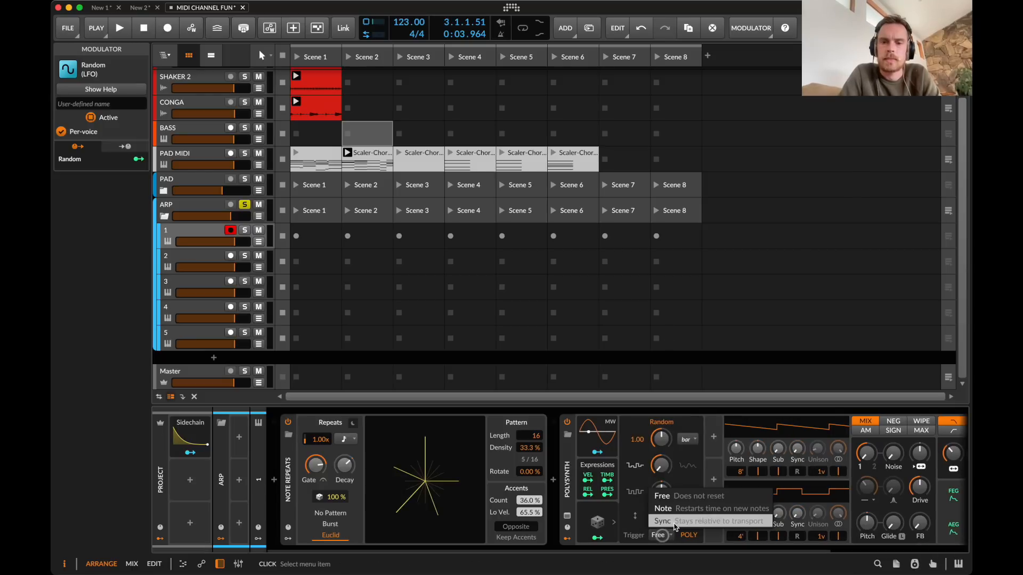
pyautogui.click(674, 523)
pyautogui.click(662, 537)
pyautogui.click(663, 509)
pyautogui.click(687, 439)
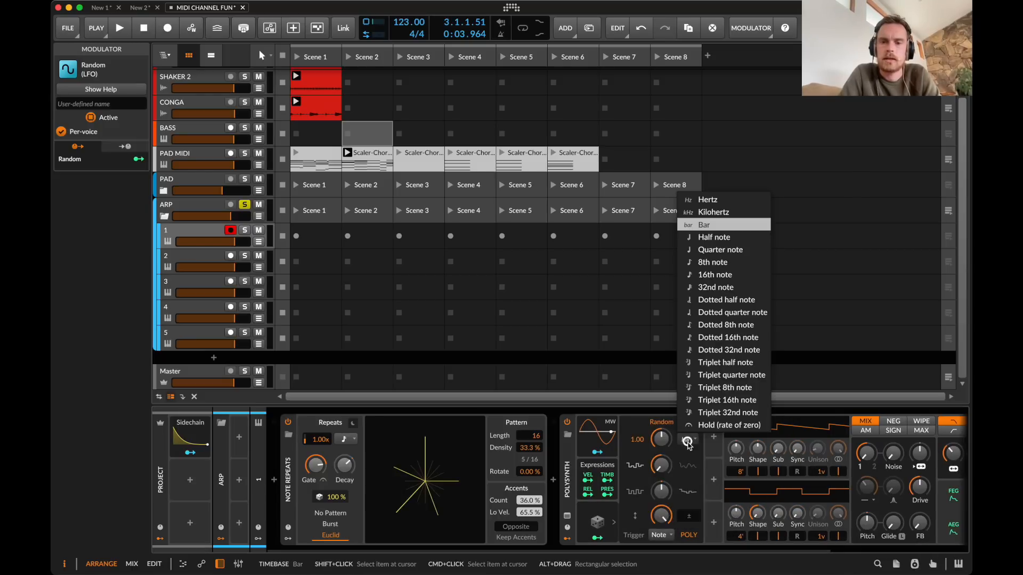
pyautogui.click(698, 427)
# - Map Random to the Polysynth's amp envelope decay at -0.19 and start playback
pyautogui.click(597, 538)
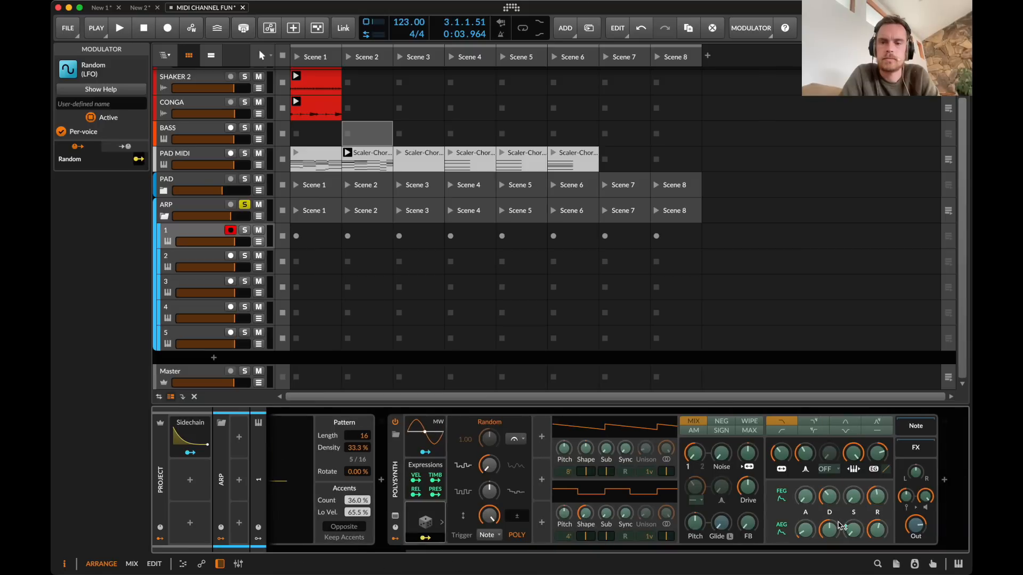
pyautogui.moveTo(840, 526); pyautogui.dragTo(841, 532)
pyautogui.press('space')
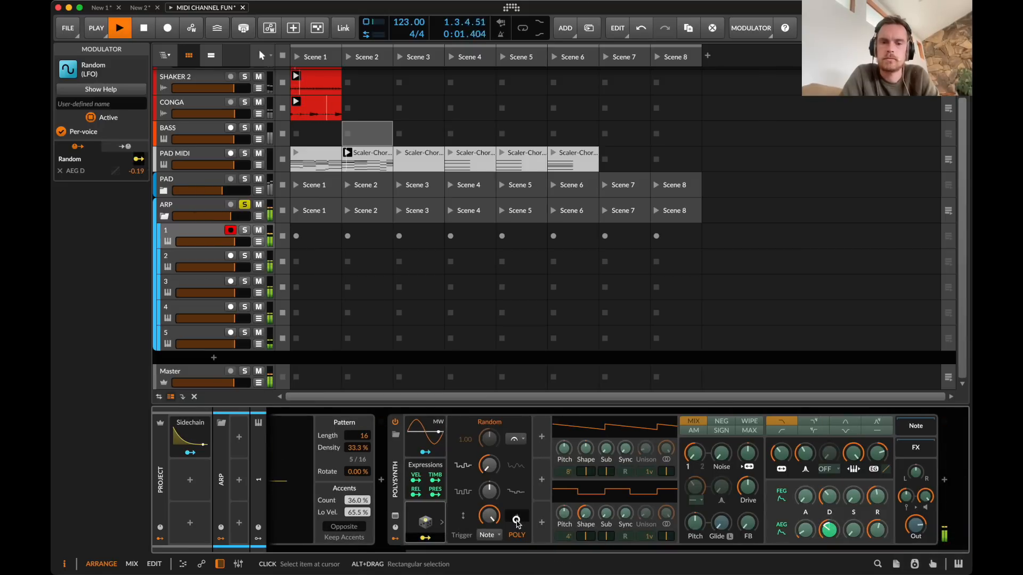
pyautogui.press('Escape')
# - Duplicate the Random modulator and map the copy to the filter envelope decay at -0.16
pyautogui.moveTo(526, 440); pyautogui.dragTo(546, 433)
pyautogui.click(554, 452)
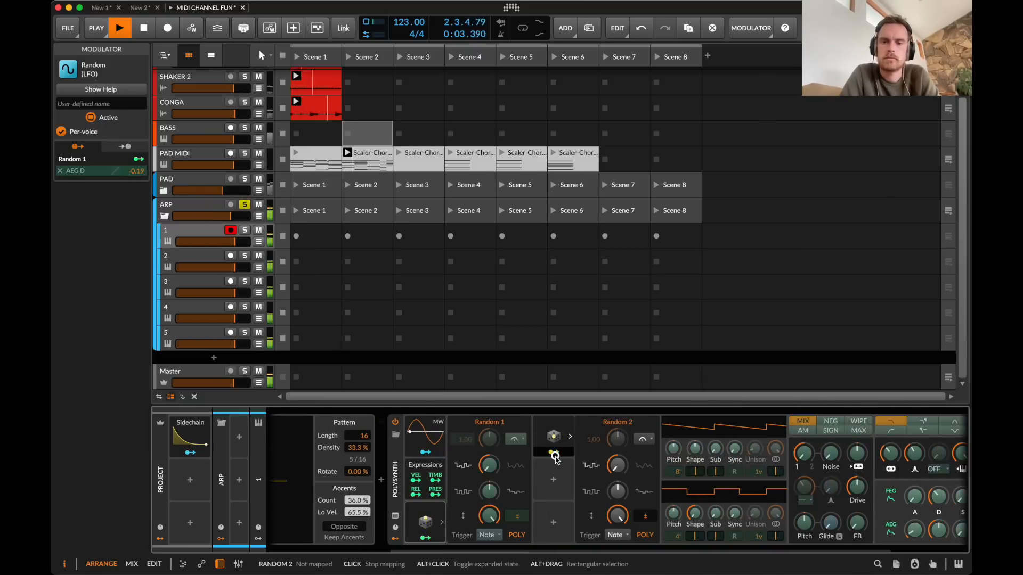
pyautogui.moveTo(937, 493); pyautogui.dragTo(937, 499)
pyautogui.press('Escape')
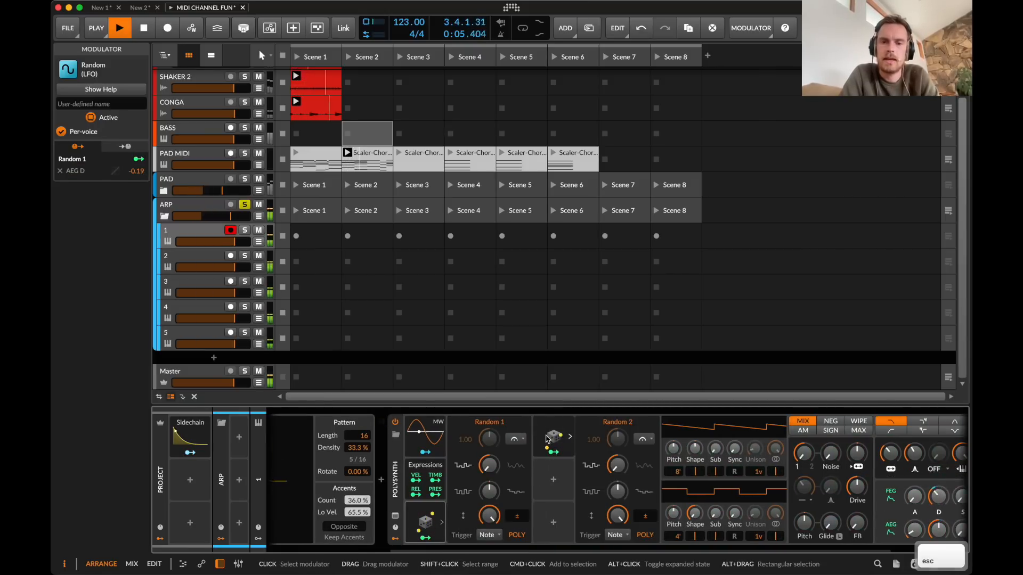
# - Duplicate Random 2, solo ARP track 1, and map the new Random to the oscillator 1/2 mix at 0.440
pyautogui.moveTo(560, 440); pyautogui.dragTo(561, 481)
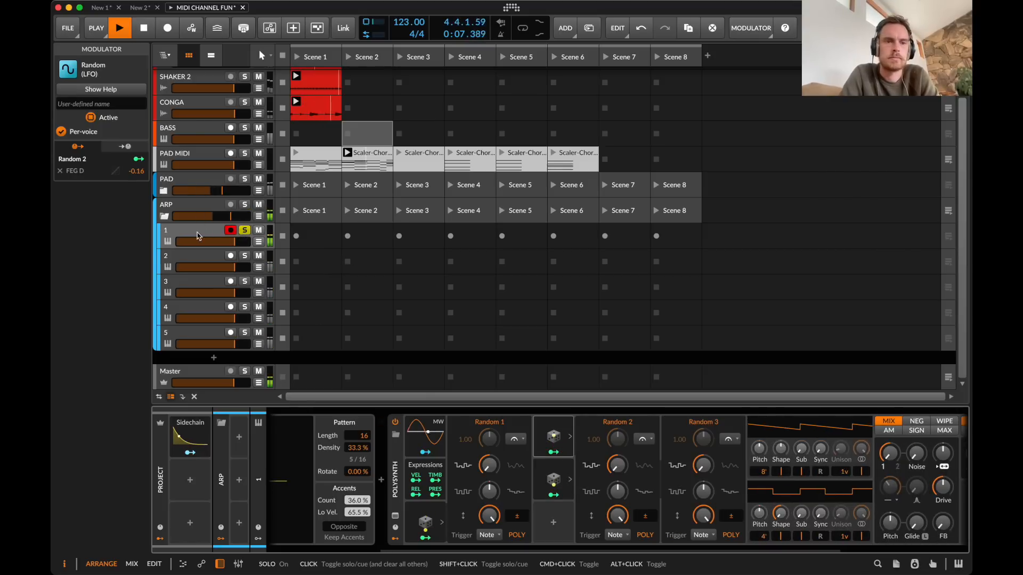
pyautogui.click(196, 233)
pyautogui.hscroll(5, 394, 489)
pyautogui.doubleClick(369, 490)
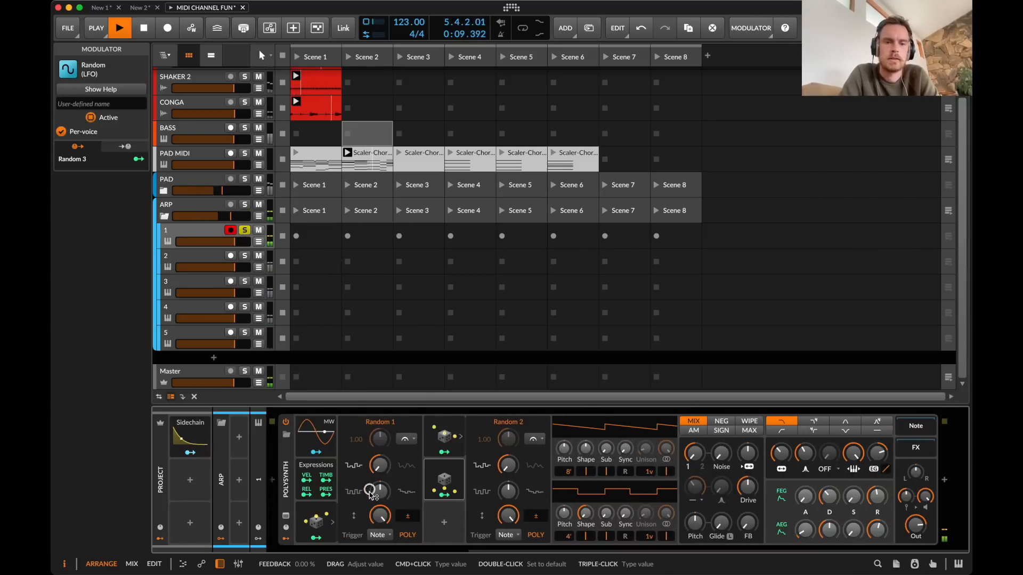
pyautogui.click(443, 497)
pyautogui.moveTo(694, 454); pyautogui.dragTo(700, 450)
pyautogui.press('Escape')
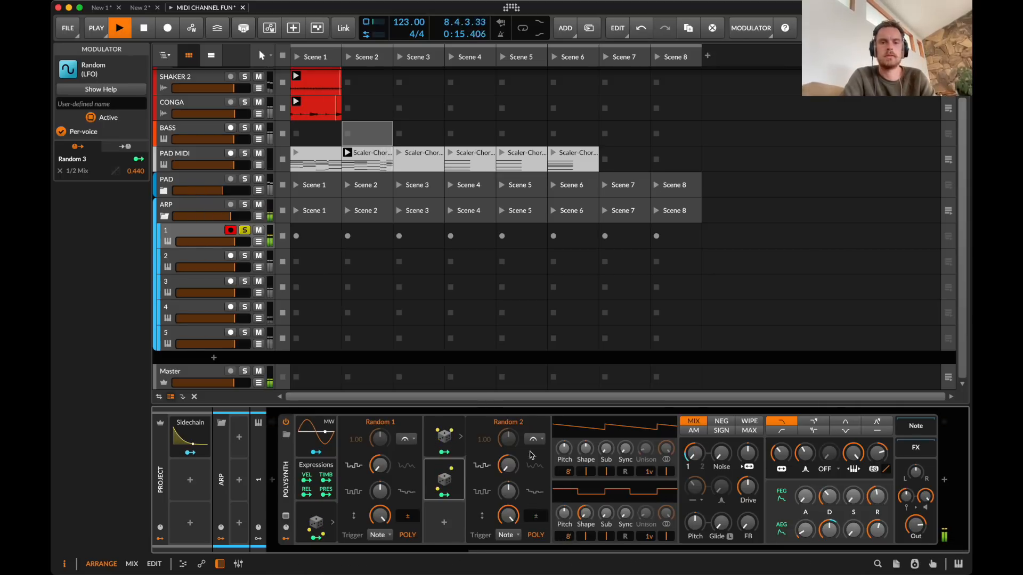
# - Solo ARP track 2 and add a Note Counter modulator to its Polysynth
pyautogui.click(245, 255)
pyautogui.click(193, 255)
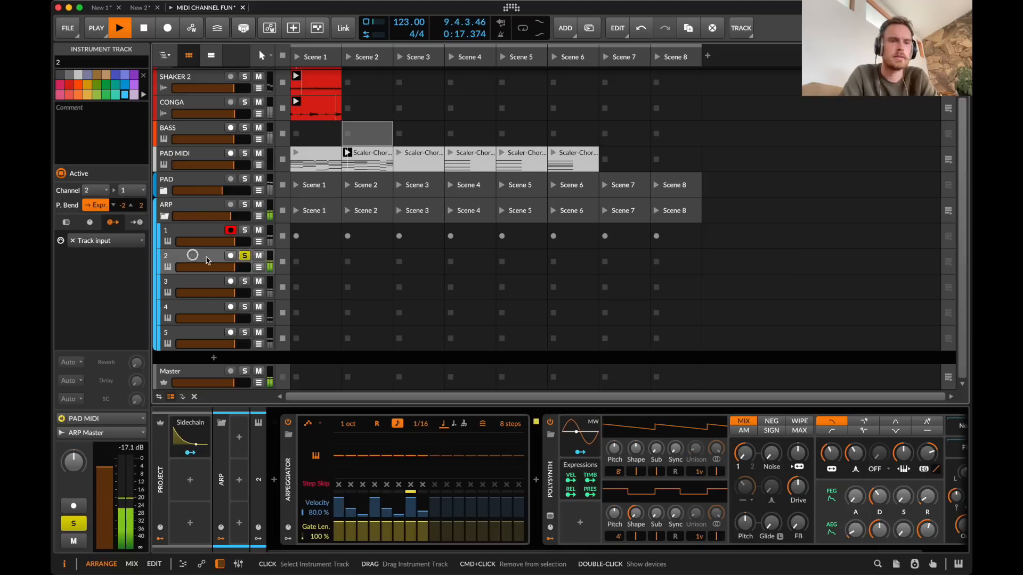
pyautogui.click(582, 525)
pyautogui.write('not')
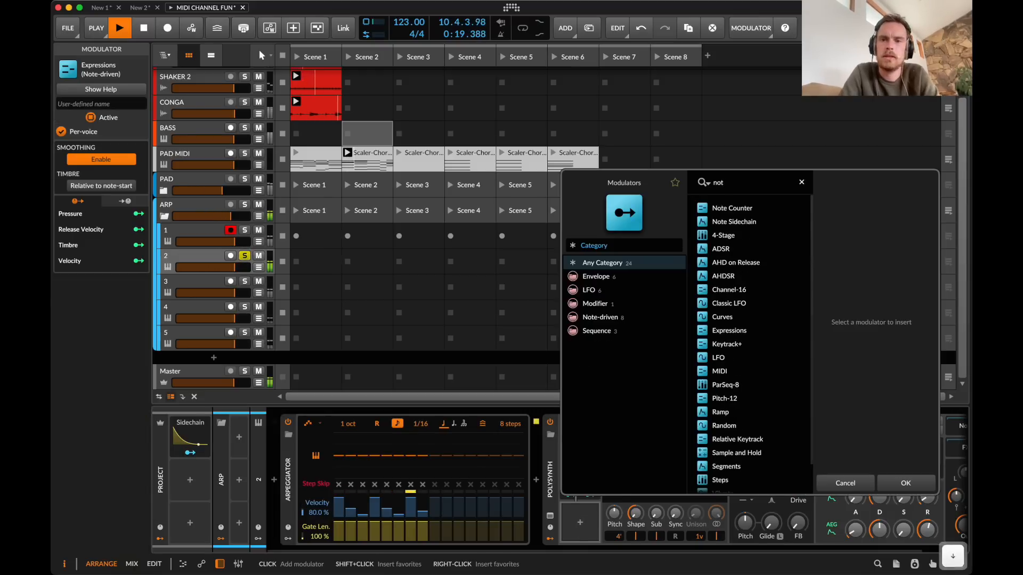
pyautogui.press('Return')
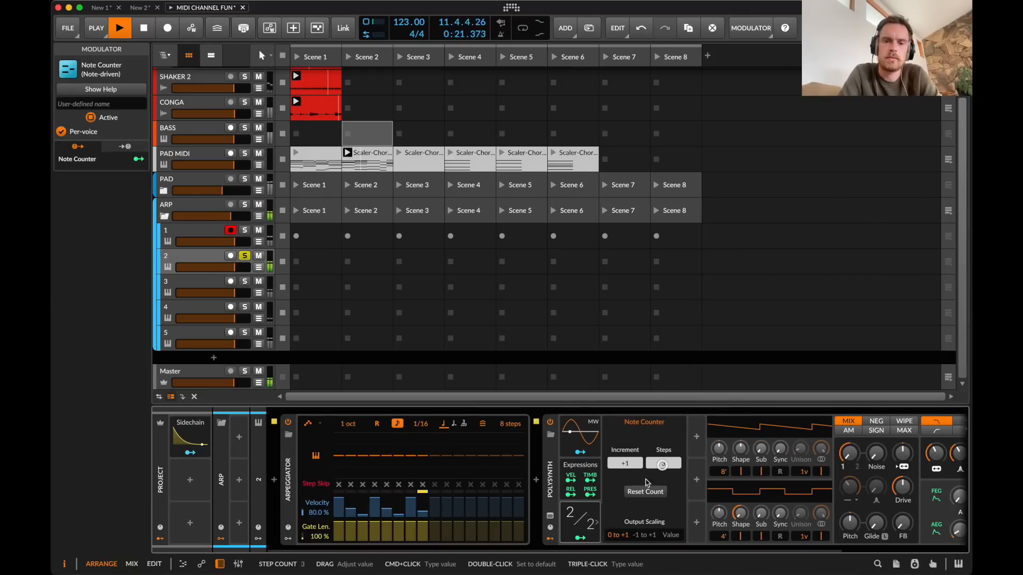
# - Map the Note Counter to the filter frequency at 9.778, the filter envelope decay at -0.12, and the filter envelope depth
pyautogui.click(576, 542)
pyautogui.moveTo(781, 454); pyautogui.dragTo(781, 445)
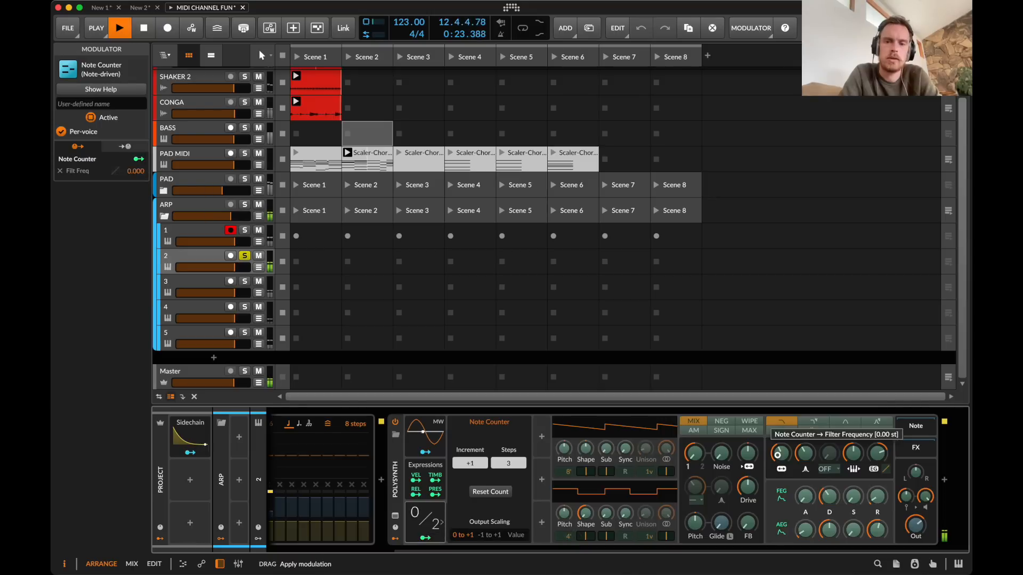
pyautogui.moveTo(829, 497); pyautogui.dragTo(829, 505)
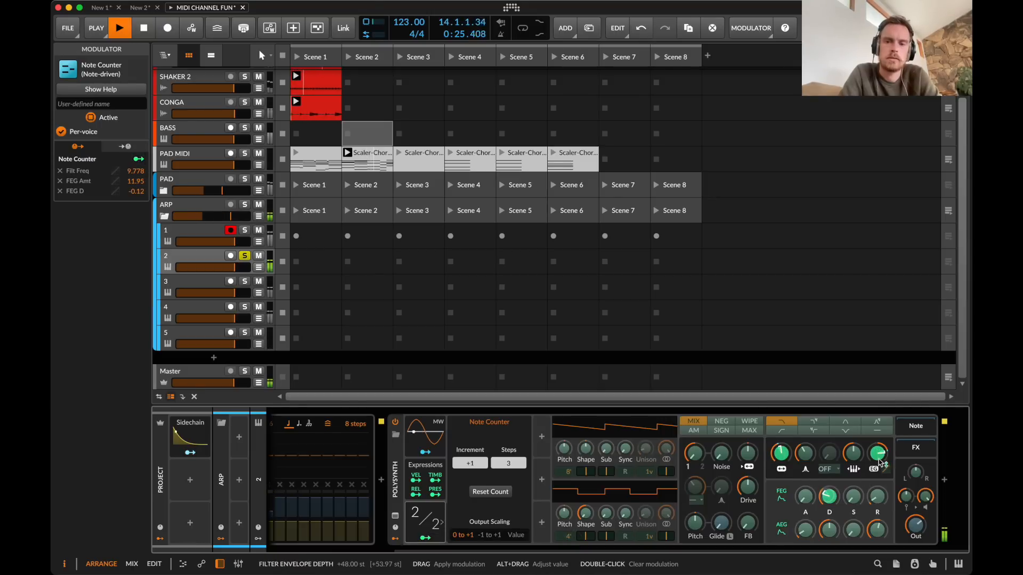
pyautogui.moveTo(878, 463); pyautogui.dragTo(878, 452)
# - Extend the Note Counter modulation to the filter envelope release, amp envelope decay and release (about 14%), and oscillator mix
pyautogui.moveTo(830, 530); pyautogui.dragTo(831, 520)
pyautogui.press('Escape')
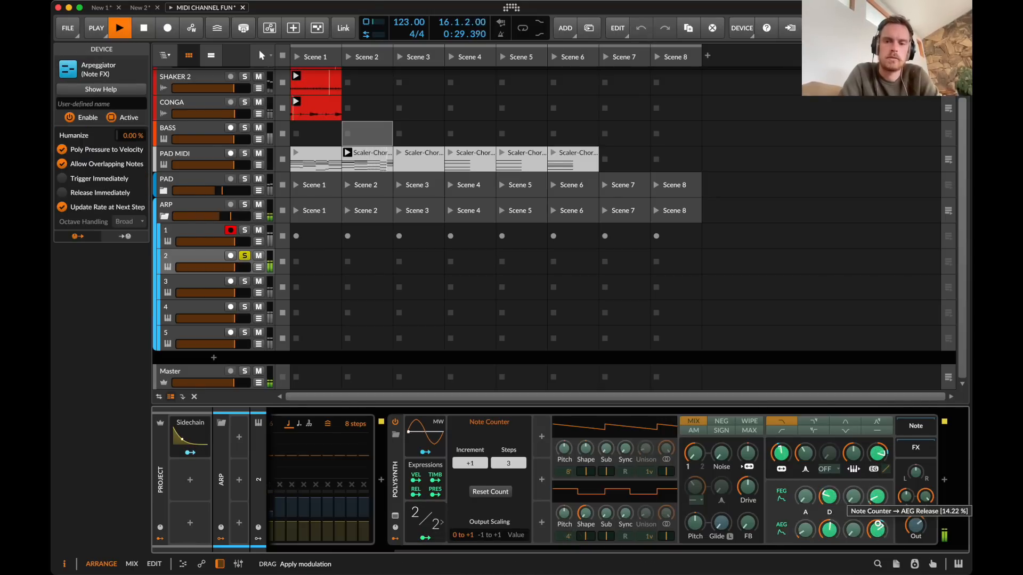
pyautogui.moveTo(703, 452); pyautogui.dragTo(703, 446)
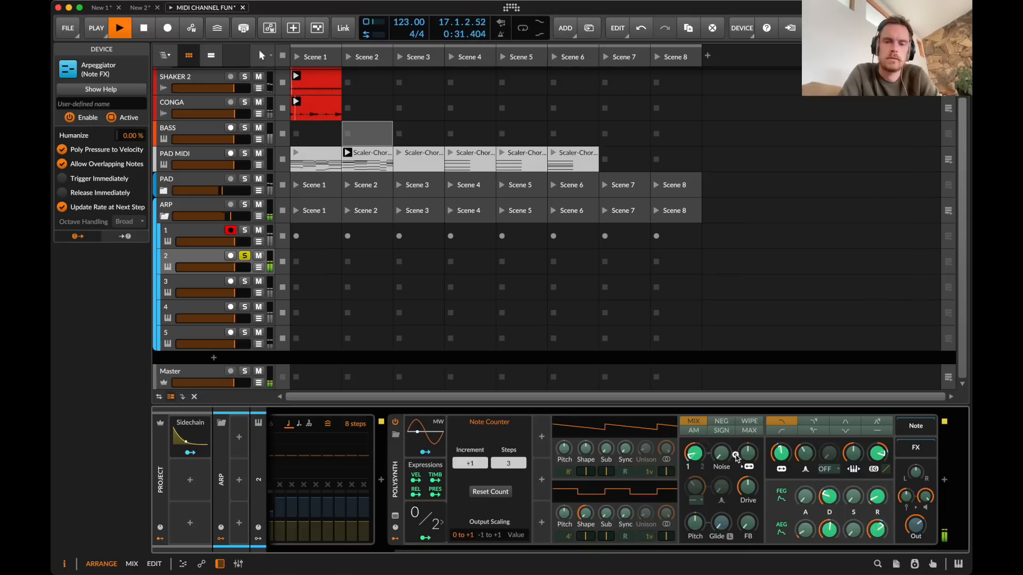
pyautogui.press('Escape')
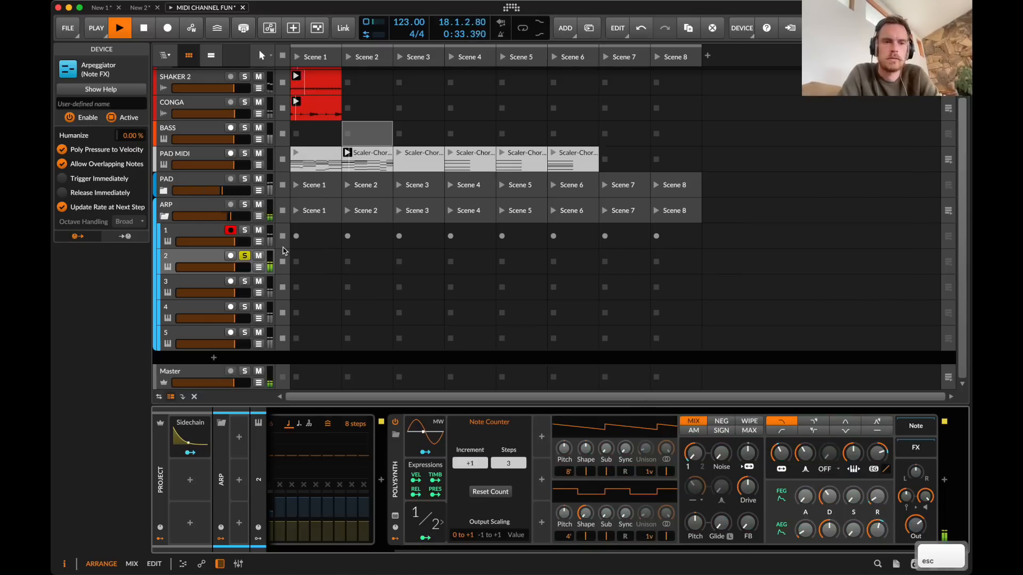
# - Solo ARP track 3 and add an LFO modulator to its Polysynth
pyautogui.click(244, 281)
pyautogui.click(190, 287)
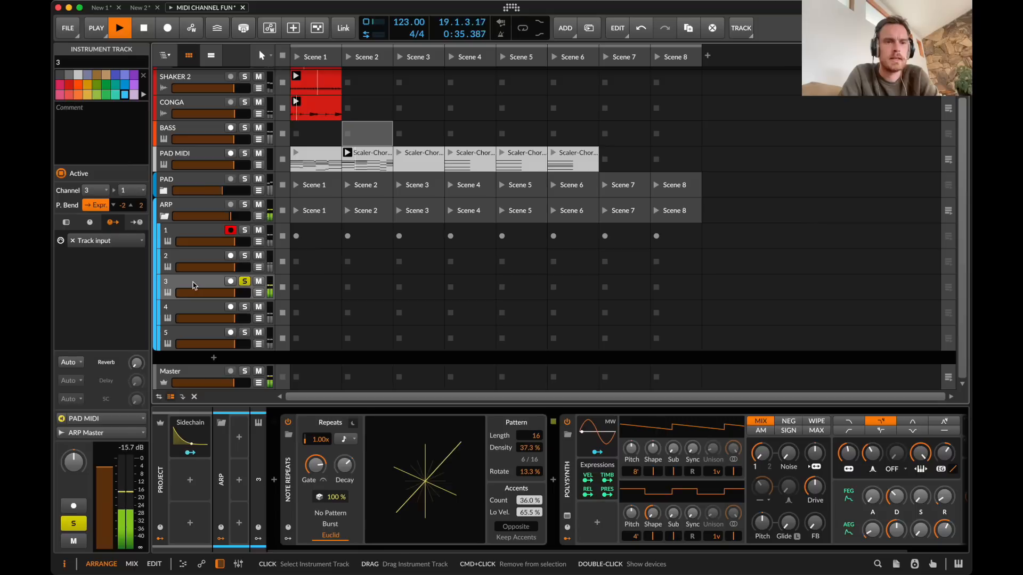
pyautogui.click(598, 525)
pyautogui.write('lfo')
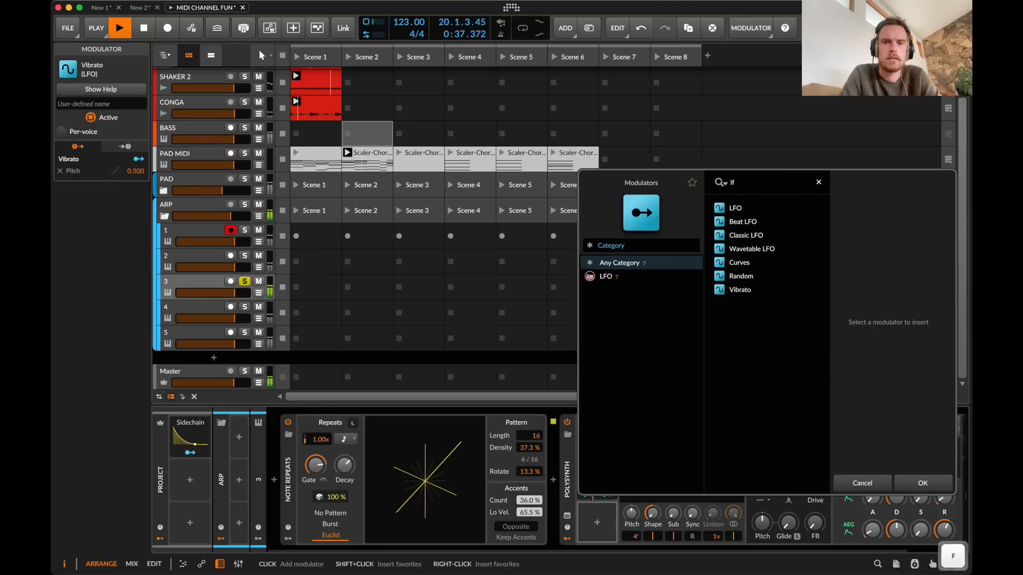
pyautogui.press('Return')
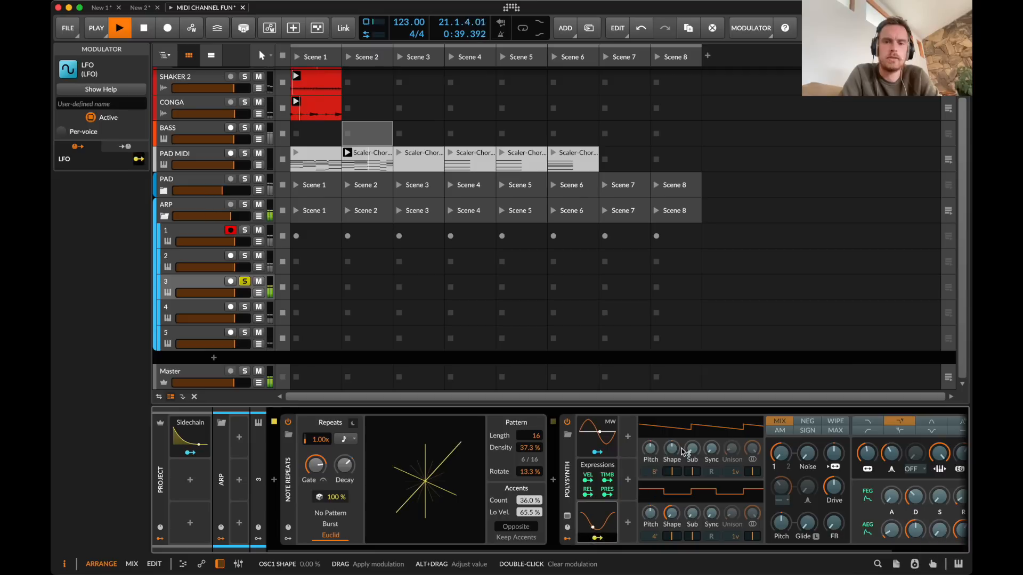
# - Raise oscillator 1's sub level to 100% and set its octave to 4' on ARP track 3's Polysynth
pyautogui.press('Escape')
pyautogui.click(692, 449)
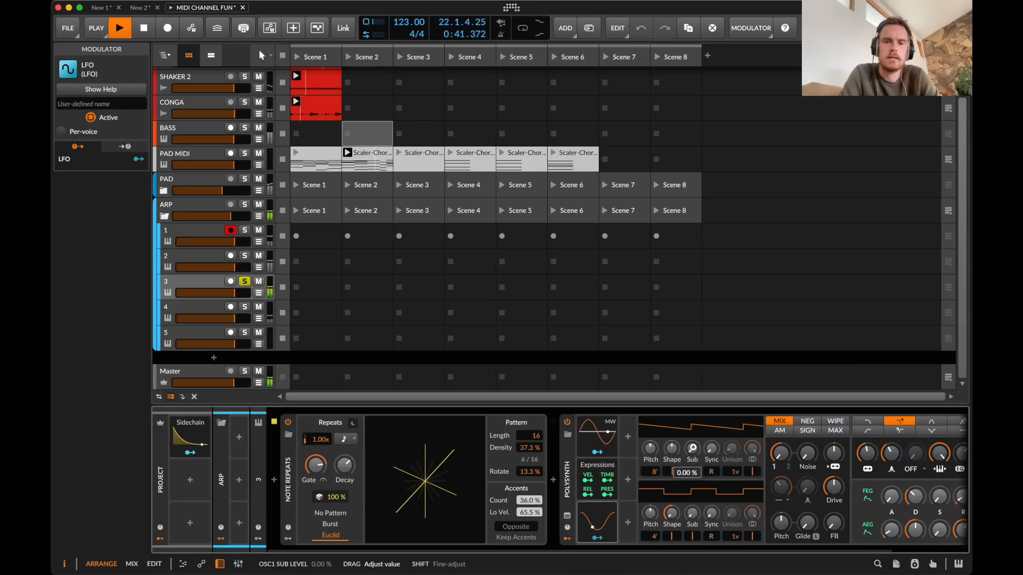
pyautogui.moveTo(692, 449); pyautogui.dragTo(692, 449)
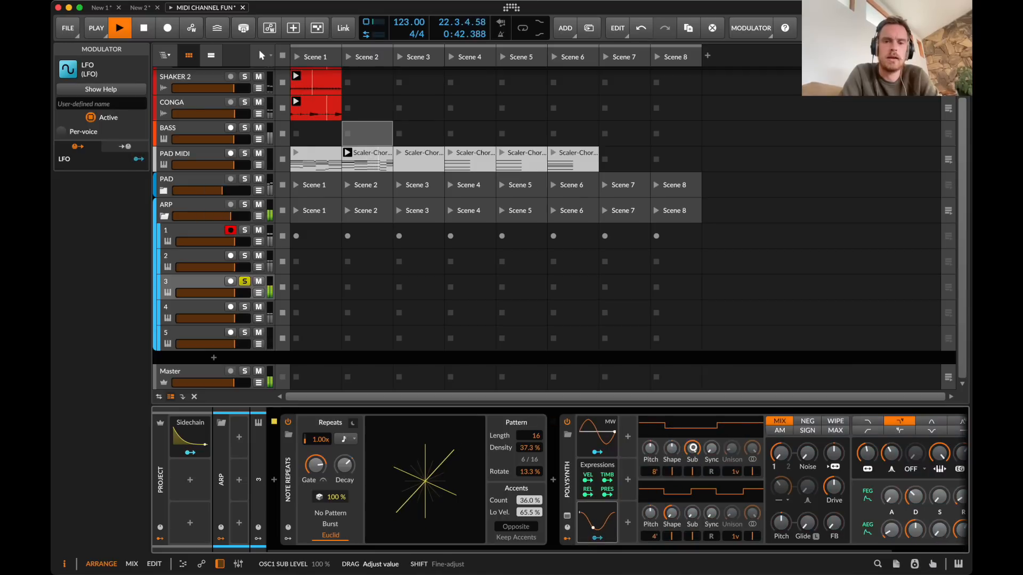
pyautogui.click(598, 538)
pyautogui.press('Escape')
pyautogui.moveTo(650, 468); pyautogui.dragTo(654, 466)
# - Map the LFO to oscillator 1's sub pulse width at -0.42 and set the LFO rate to 3.38 Hz
pyautogui.click(609, 532)
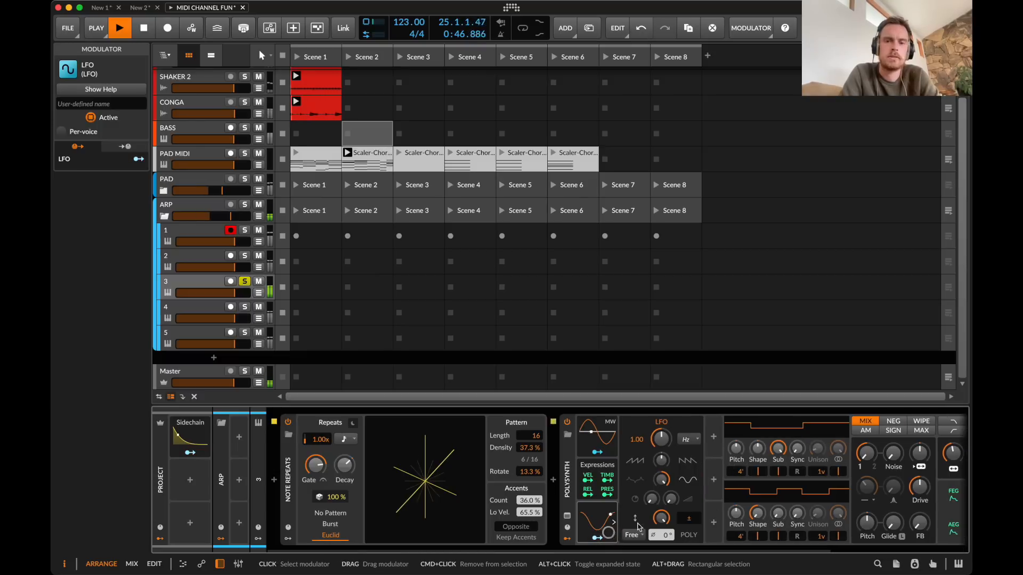
pyautogui.click(597, 538)
pyautogui.moveTo(778, 472); pyautogui.dragTo(777, 471)
pyautogui.press('Escape')
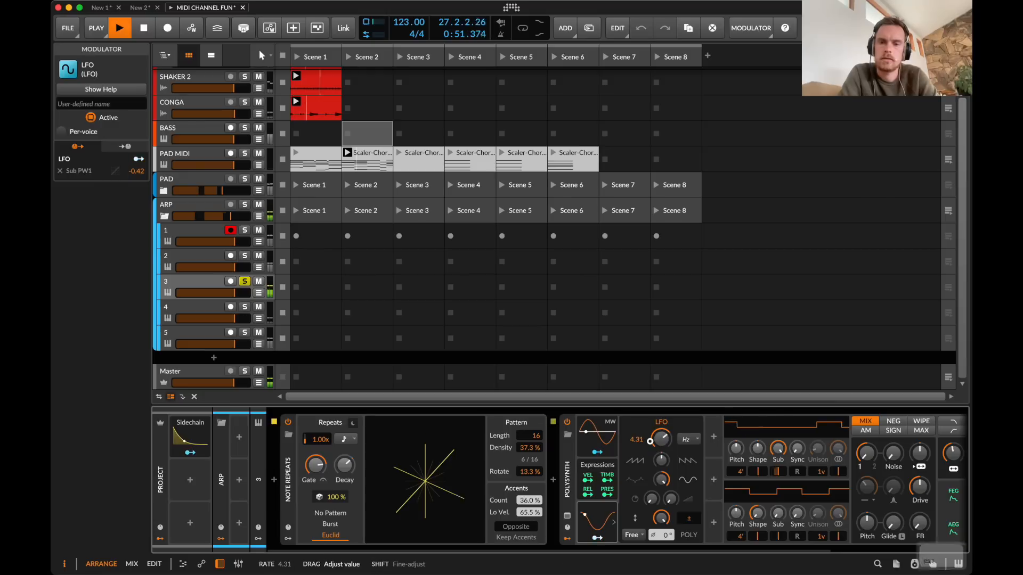
pyautogui.moveTo(650, 441); pyautogui.dragTo(649, 429)
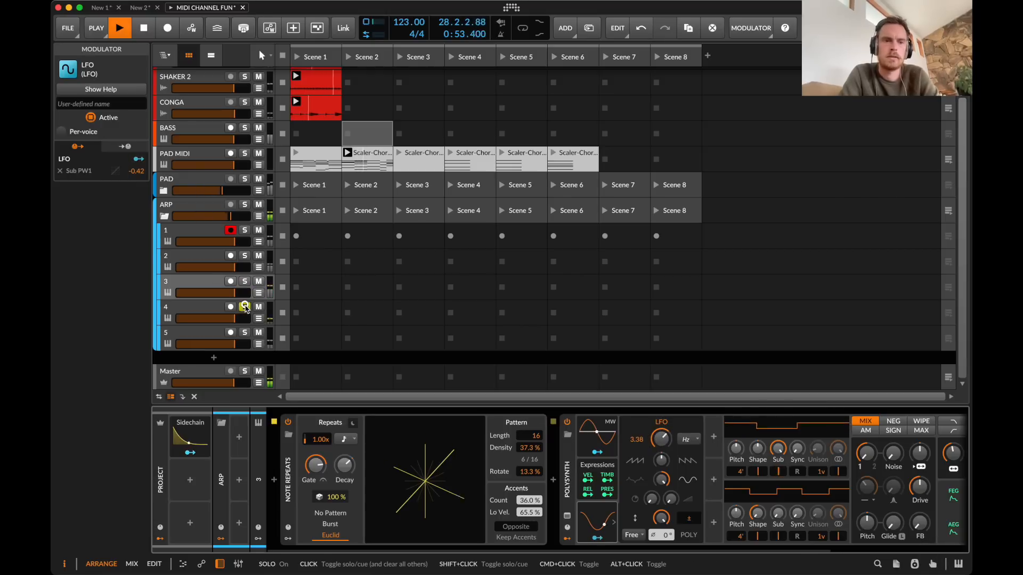
# - Solo ARP track 4 and add a Random modulator to its Polysynth
pyautogui.click(201, 305)
pyautogui.click(593, 526)
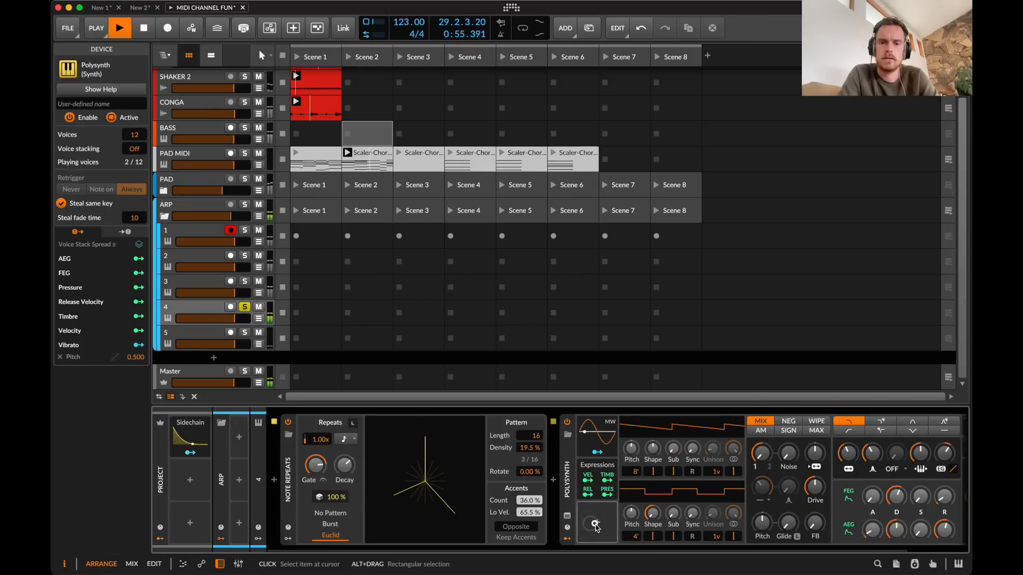
pyautogui.write('rand')
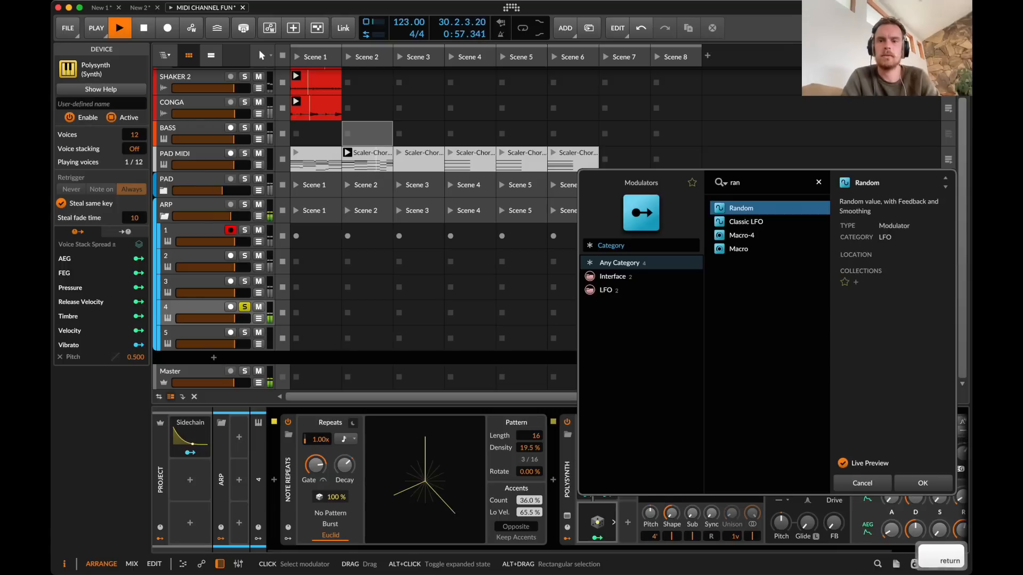
pyautogui.press('Return')
# - Set the Random modulator to Hold rate with Note trigger and map it to the filter envelope decay at 0.542
pyautogui.click(686, 439)
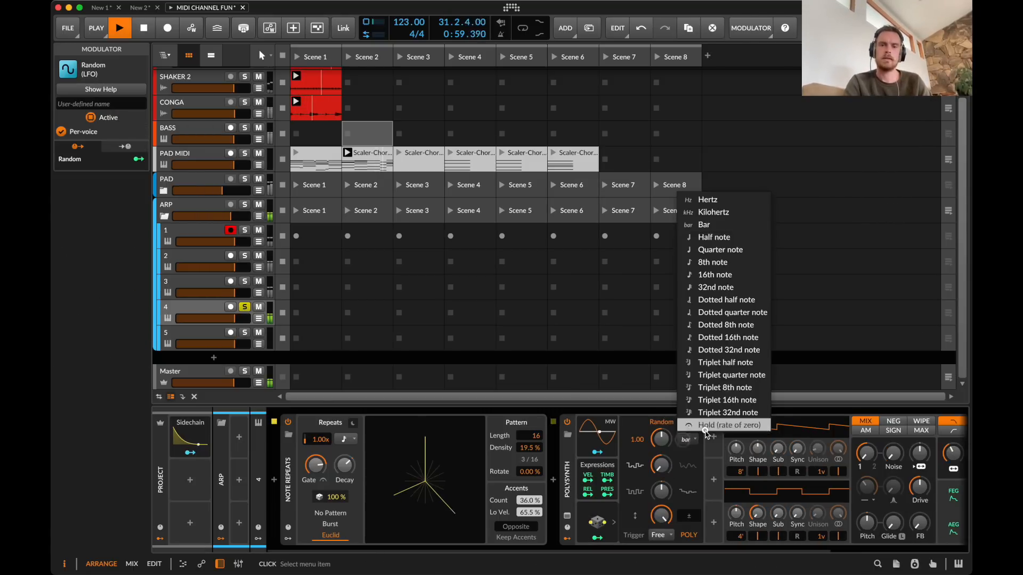
pyautogui.click(703, 420)
pyautogui.click(660, 534)
pyautogui.click(662, 509)
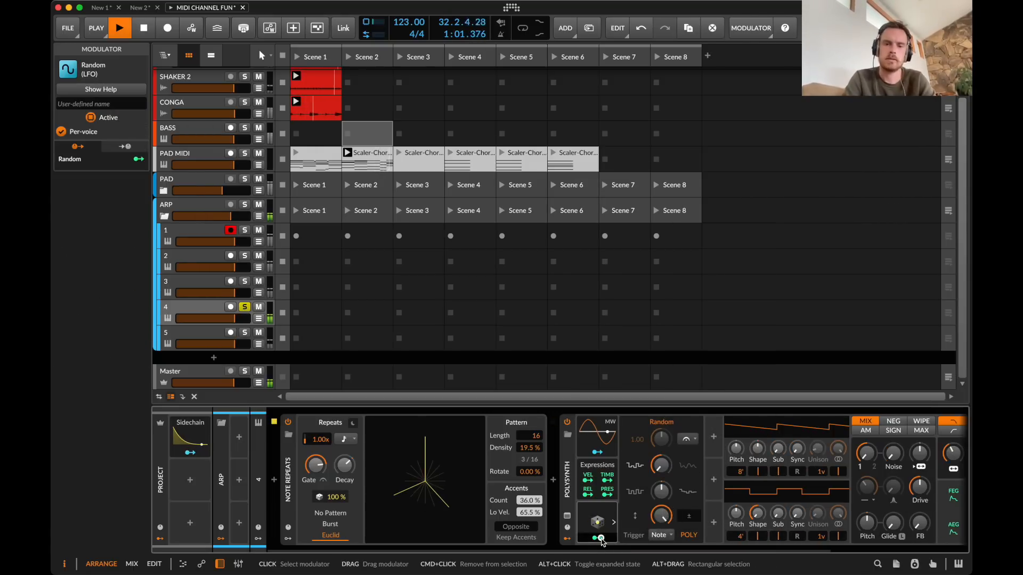
pyautogui.hscroll(3, 815, 477)
pyautogui.moveTo(829, 496); pyautogui.dragTo(829, 465)
pyautogui.press('Escape')
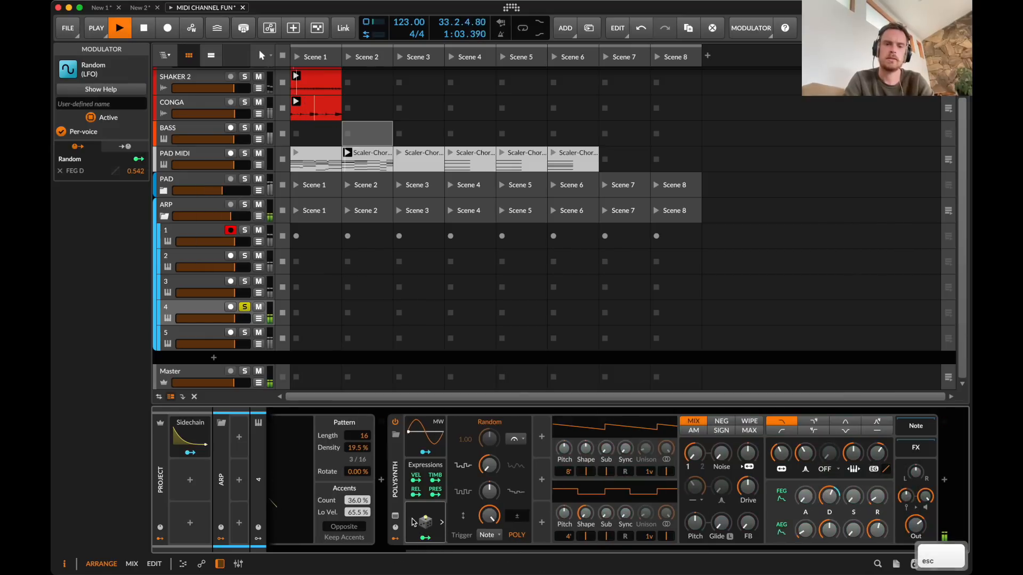
# - Duplicate the Random modulator and map the copy to the filter envelope release at 0.800
pyautogui.moveTo(426, 522); pyautogui.dragTo(550, 441)
pyautogui.click(553, 452)
pyautogui.hscroll(2, 553, 453)
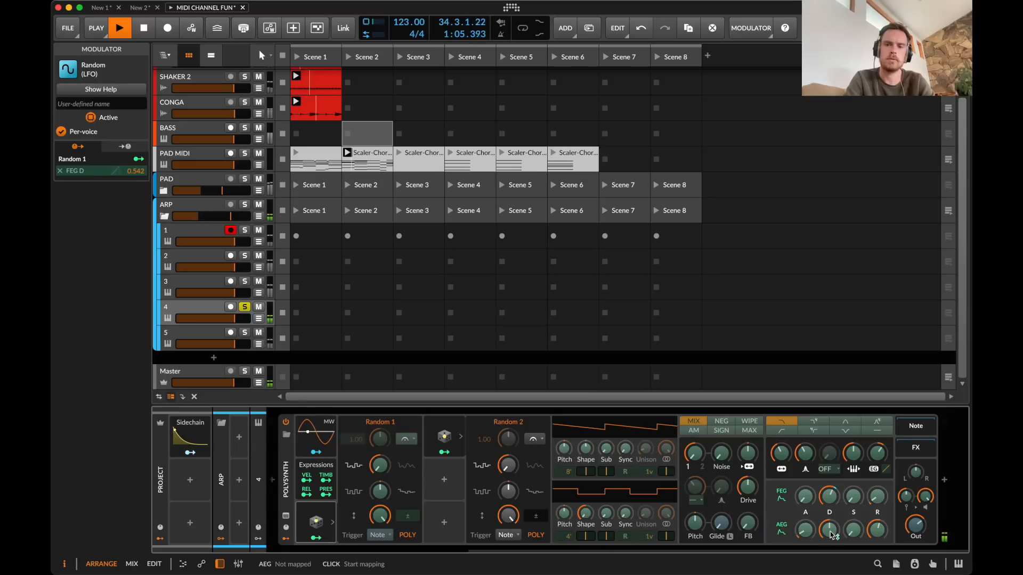
pyautogui.moveTo(876, 498); pyautogui.dragTo(877, 466)
pyautogui.press('Escape')
# - Make a third Random modulator from the existing one and map it to the amp envelope decay at 0.262
pyautogui.moveTo(445, 440); pyautogui.dragTo(447, 495)
pyautogui.click(448, 497)
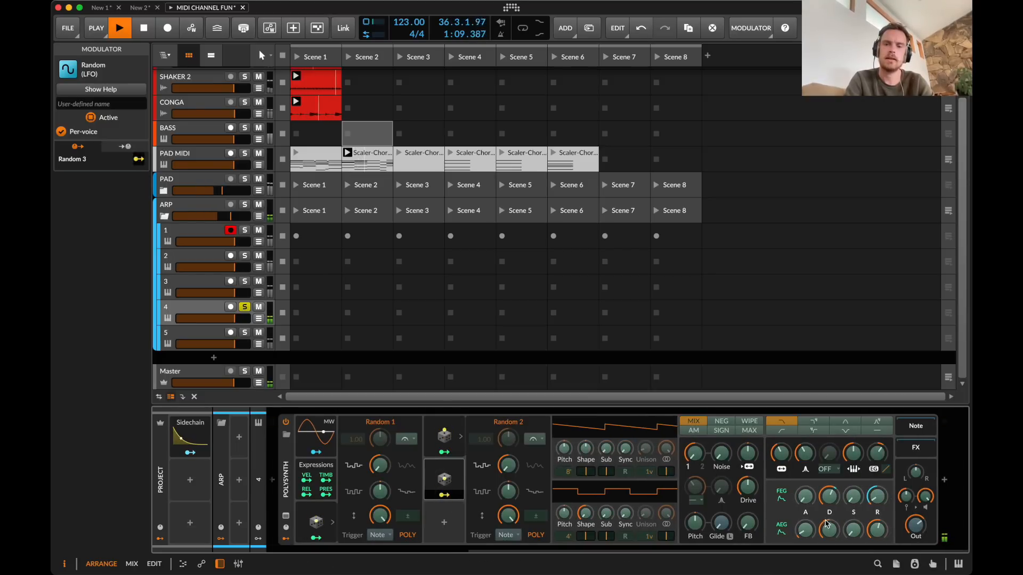
pyautogui.moveTo(805, 532); pyautogui.dragTo(805, 522)
pyautogui.press('Escape')
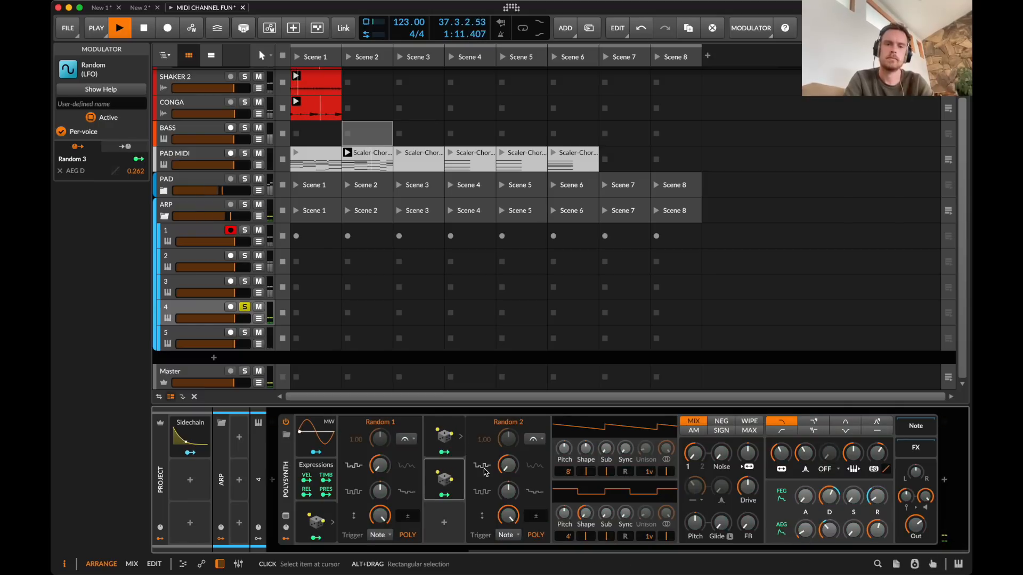
# - Duplicate the Random modulator twice more and map the fifth one to the filter frequency
pyautogui.moveTo(441, 480); pyautogui.dragTo(446, 524)
pyautogui.click(445, 537)
pyautogui.hscroll(1, 453, 537)
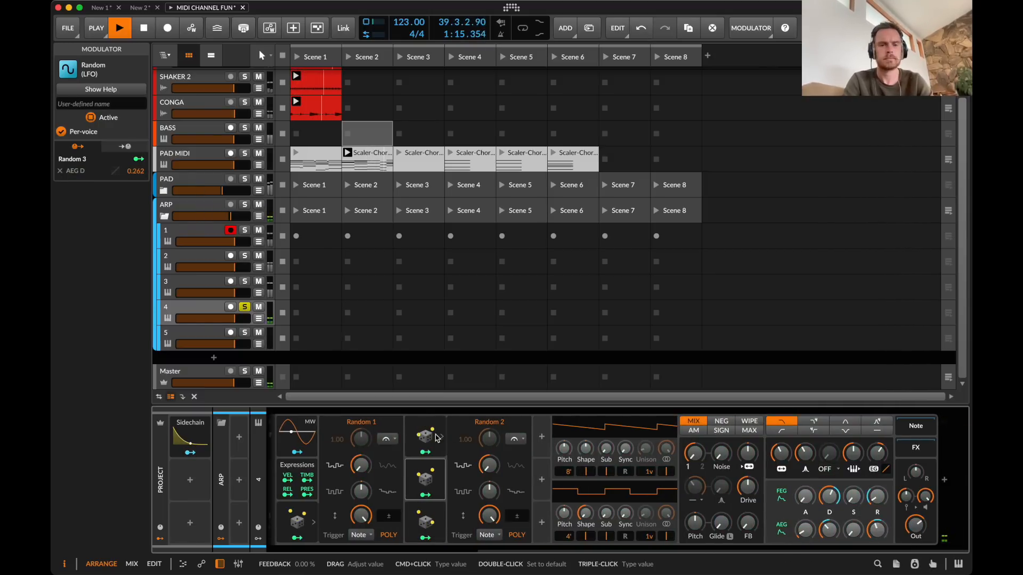
pyautogui.moveTo(436, 438); pyautogui.dragTo(541, 437)
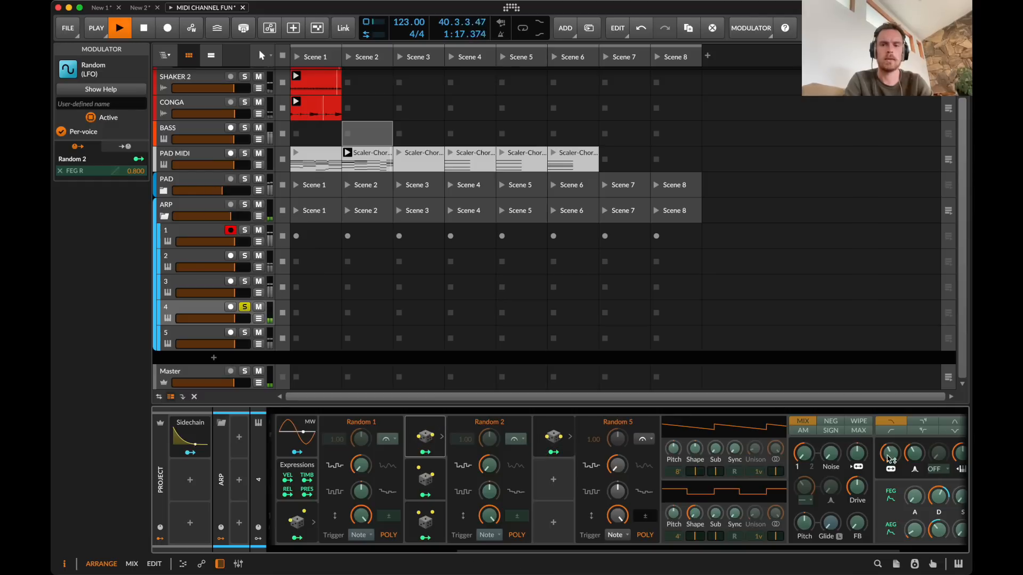
pyautogui.press('Escape')
pyautogui.moveTo(887, 459); pyautogui.dragTo(887, 469)
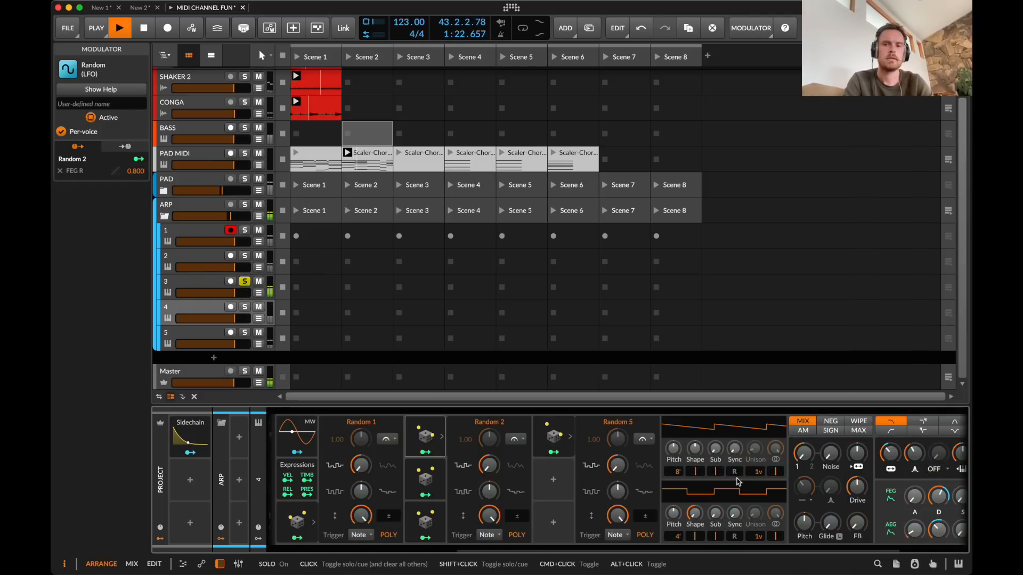
# - With ARP track 3 soloed, shorten its Polysynth's filter envelope decay and set the amp envelope decay to about 34.9%
pyautogui.hscroll(5, 738, 482)
pyautogui.moveTo(833, 495); pyautogui.dragTo(833, 500)
pyautogui.moveTo(826, 528); pyautogui.dragTo(826, 532)
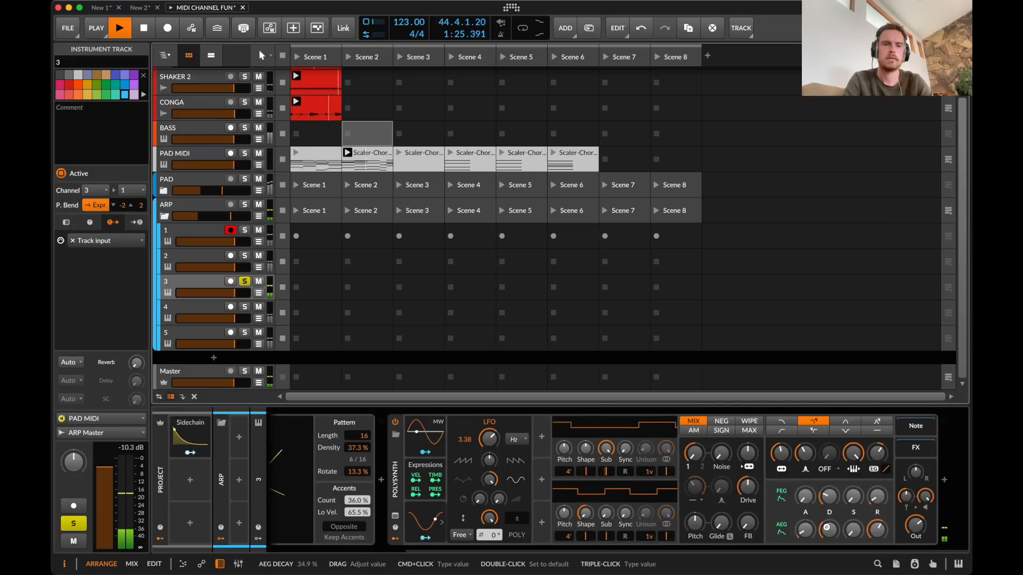
# - Solo ARP track 5 and audition its arpeggio from the start
pyautogui.click(192, 334)
pyautogui.click(244, 333)
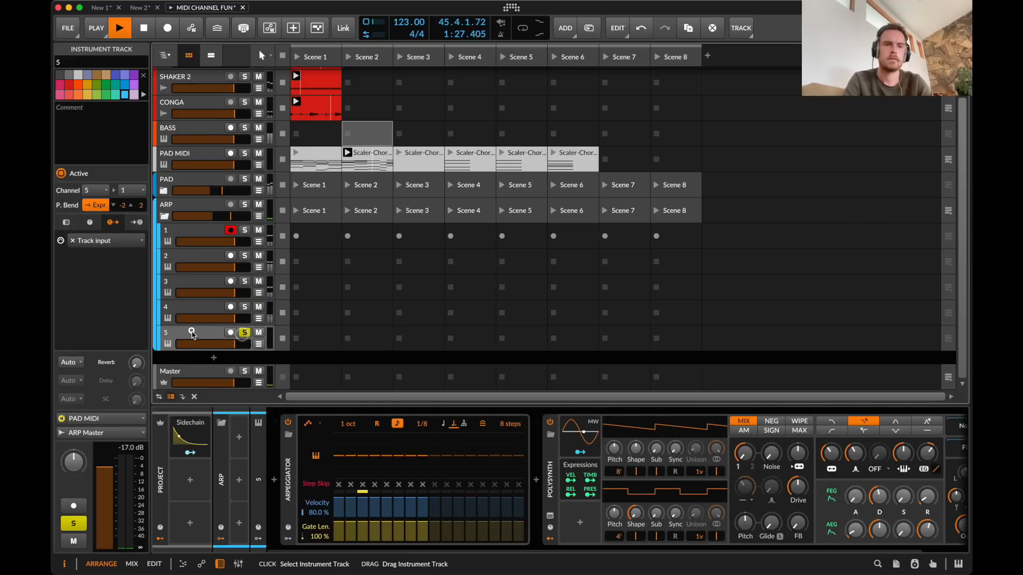
pyautogui.press('space')
pyautogui.press('space')
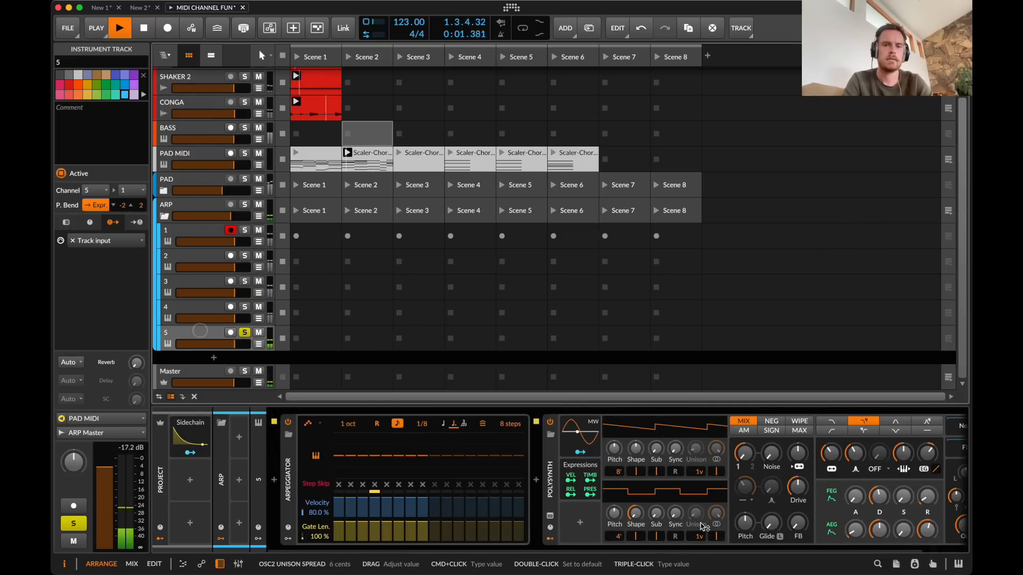
pyautogui.press('space')
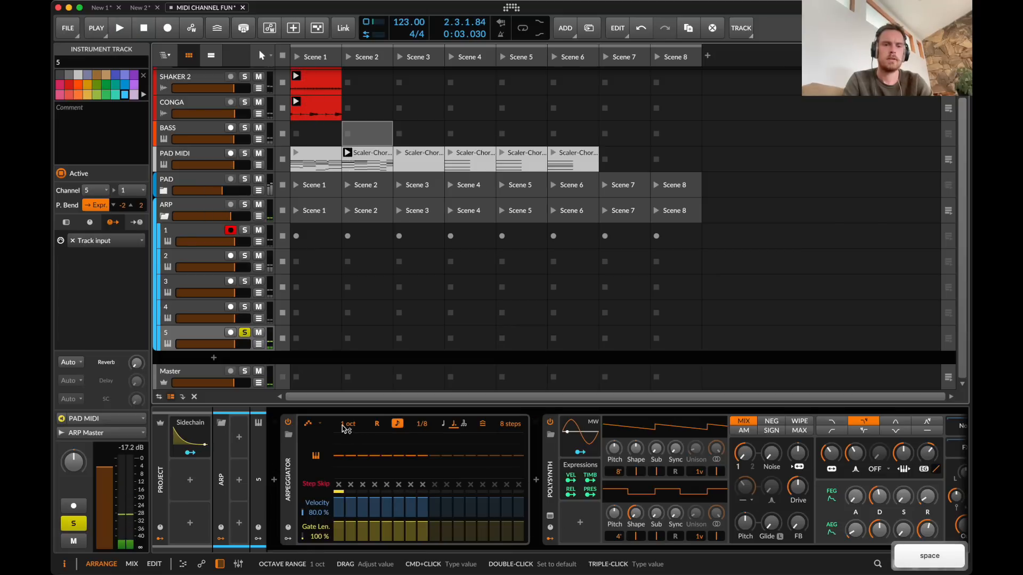
# - Set track 5's Arpeggiator range to 3 octaves and lengthen its Polysynth's filter envelope decay
pyautogui.moveTo(342, 424); pyautogui.dragTo(342, 408)
pyautogui.press('space')
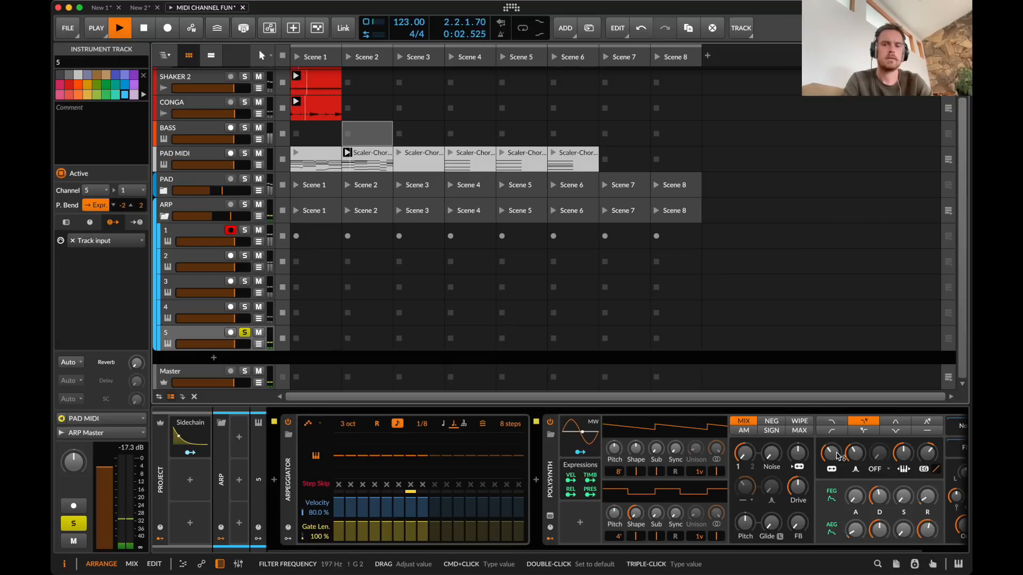
pyautogui.moveTo(883, 503); pyautogui.dragTo(883, 497)
pyautogui.click(886, 510)
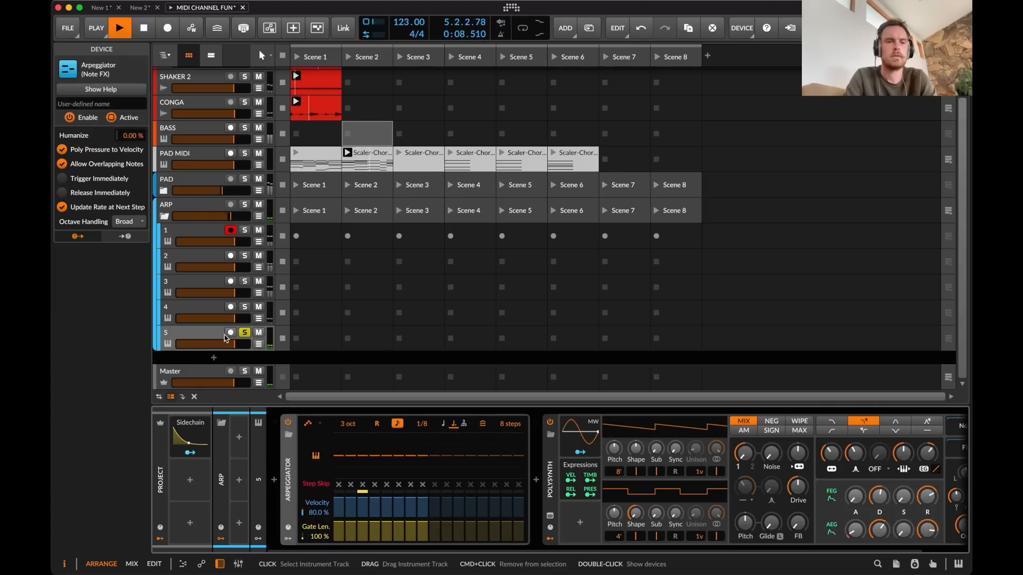
# - Restart playback with the whole ARP group soloed instead of track 5
pyautogui.press('space')
pyautogui.click(244, 332)
pyautogui.press('space')
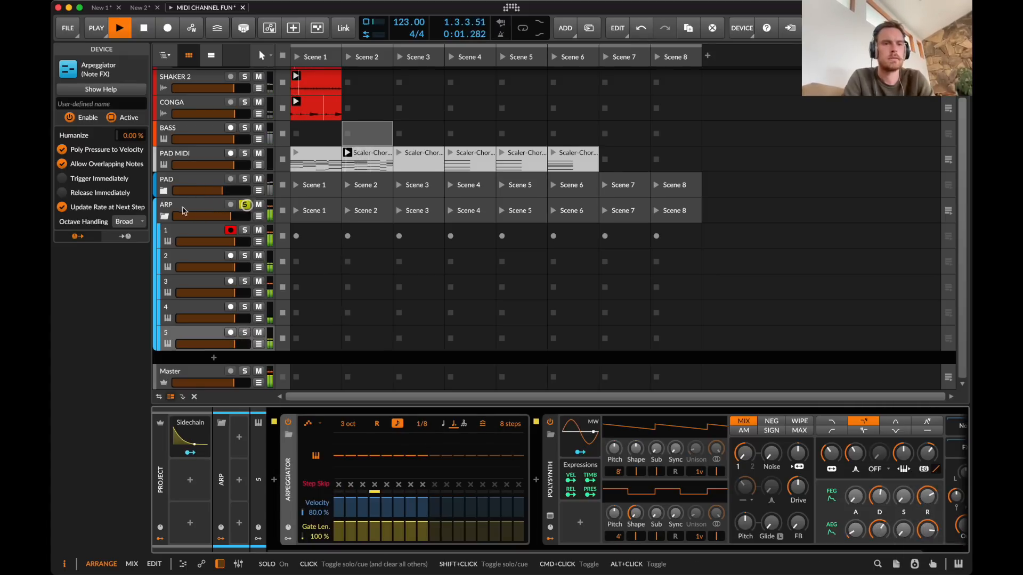
pyautogui.click(244, 205)
# - Add a Reverb device to the ARP group's device chain
pyautogui.write('ev')
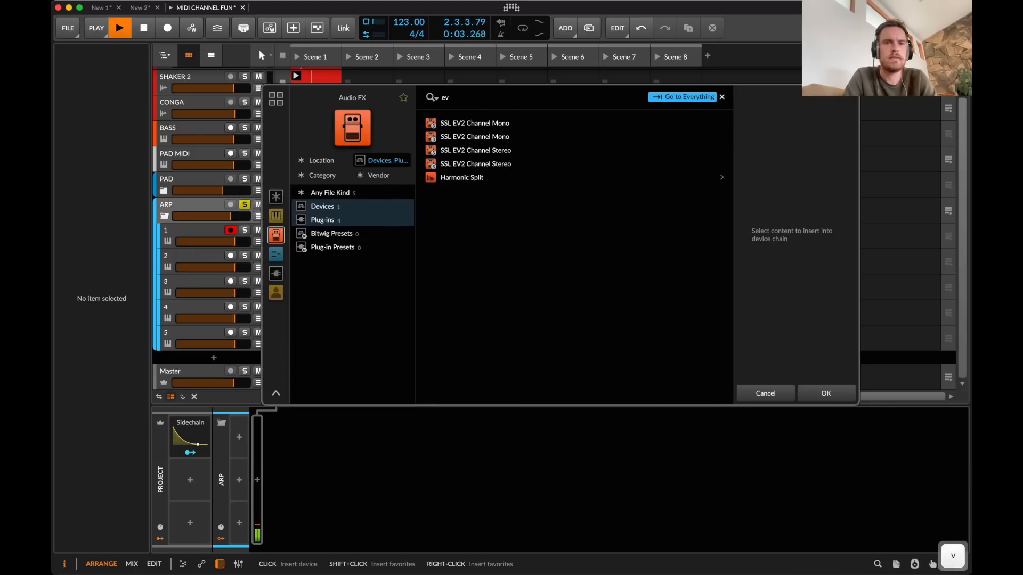
pyautogui.press('super+a')
pyautogui.write('rev')
pyautogui.press('Down')
pyautogui.press('Return')
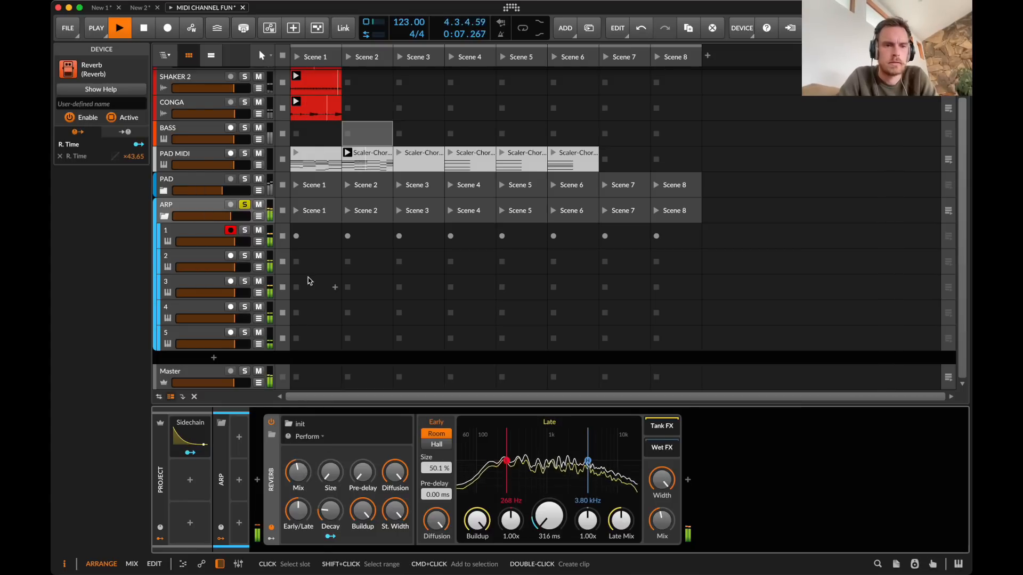
# - Set the Sidechain modulation of the ARP group's volume to -0.69 and unsolo the group
pyautogui.rightClick(215, 214)
pyautogui.click(249, 319)
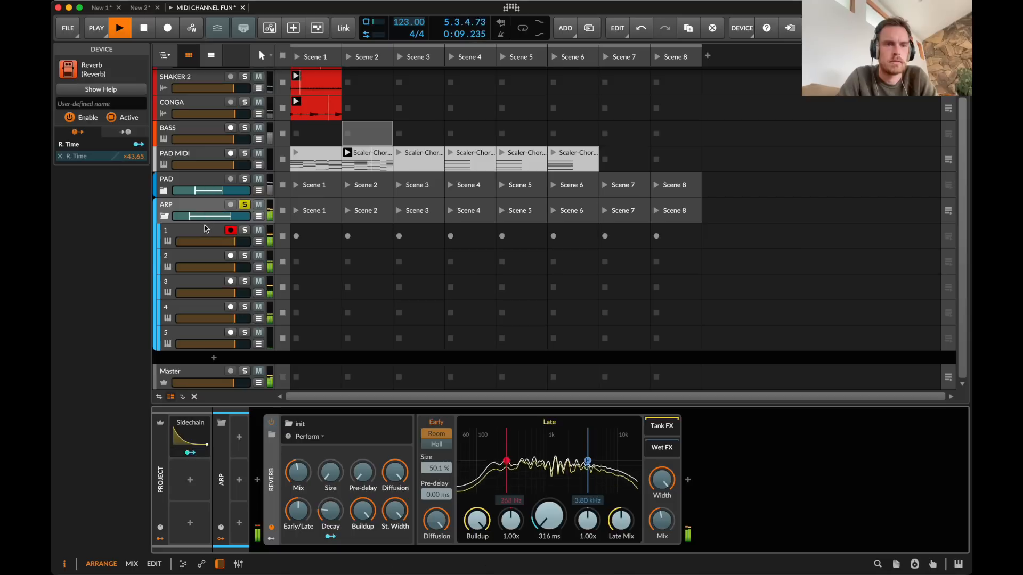
pyautogui.moveTo(198, 216); pyautogui.dragTo(197, 216)
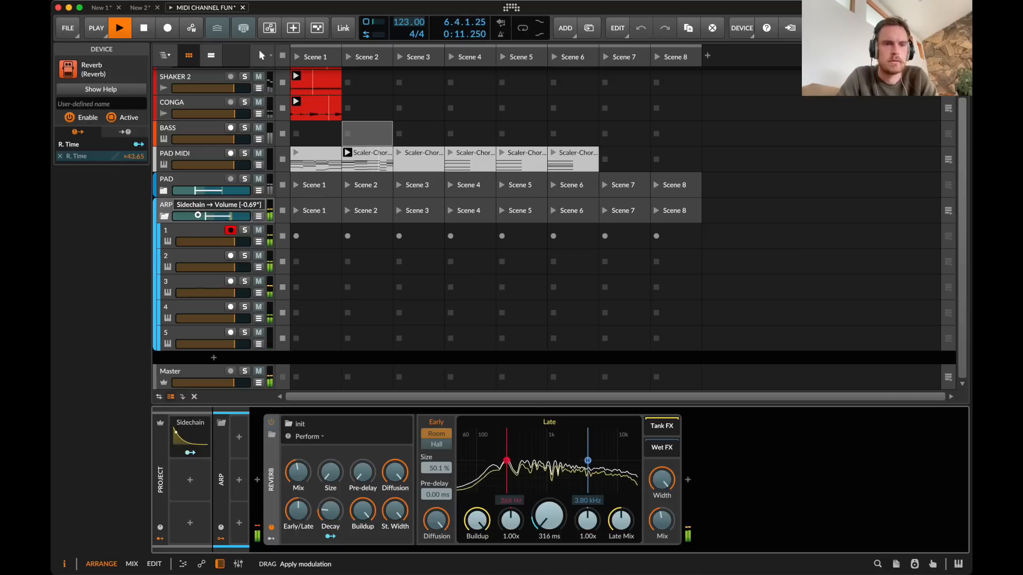
pyautogui.press('Escape')
pyautogui.click(245, 205)
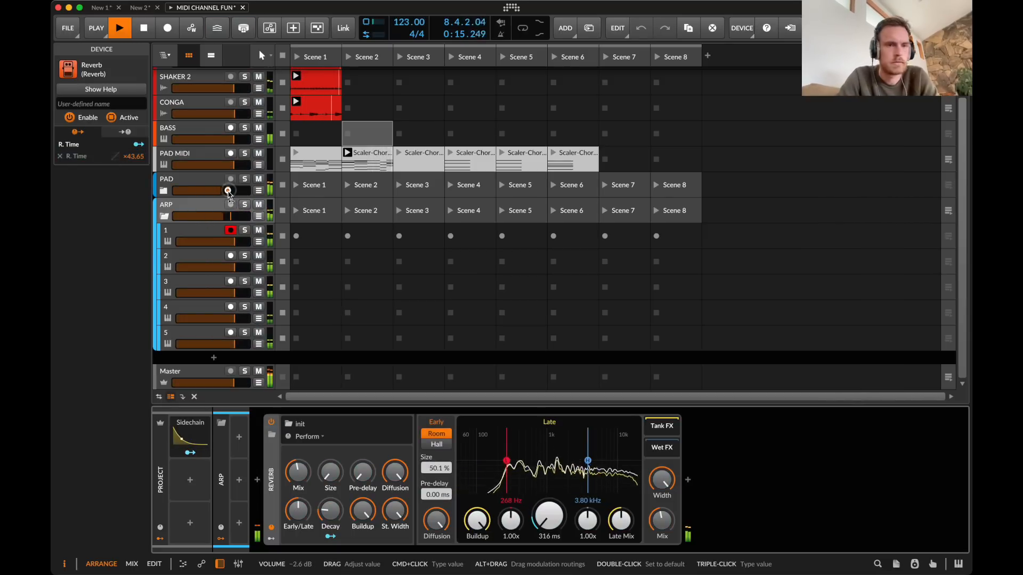
# - Lower the PAD group's volume and restart playback with the Scene 1 clip on PAD MIDI
pyautogui.moveTo(228, 191); pyautogui.dragTo(221, 195)
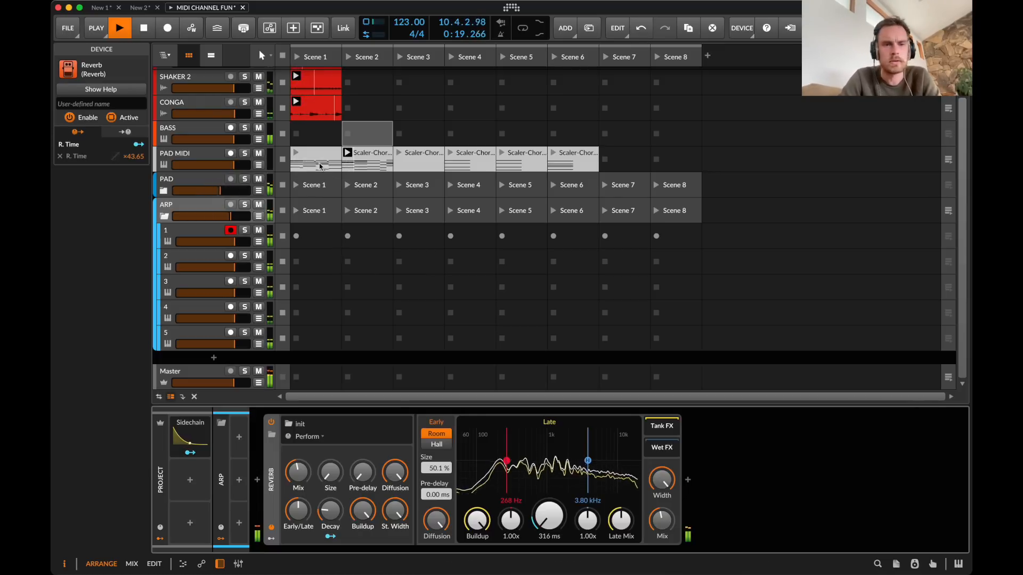
pyautogui.press('space')
pyautogui.click(296, 153)
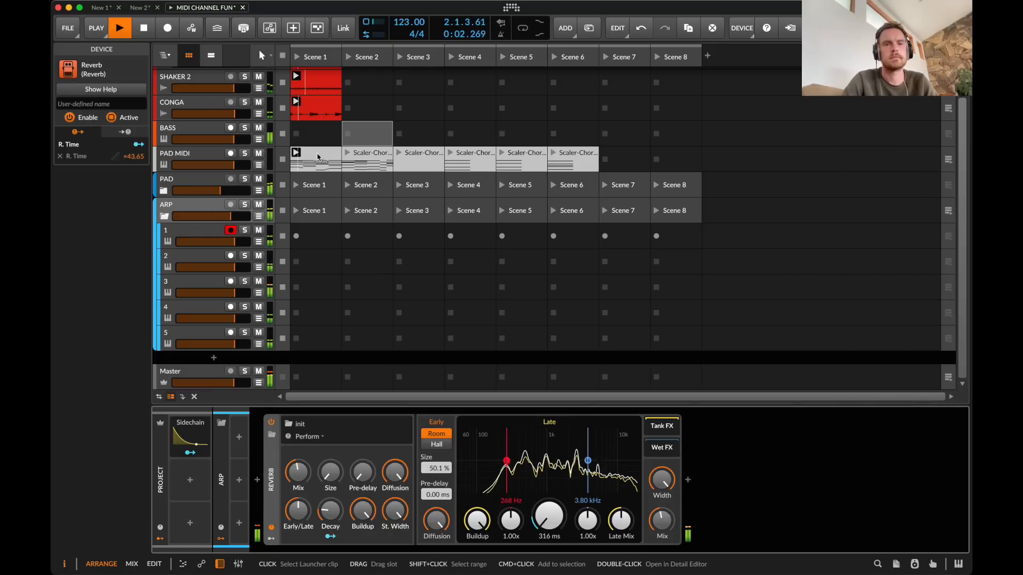
pyautogui.click(316, 153)
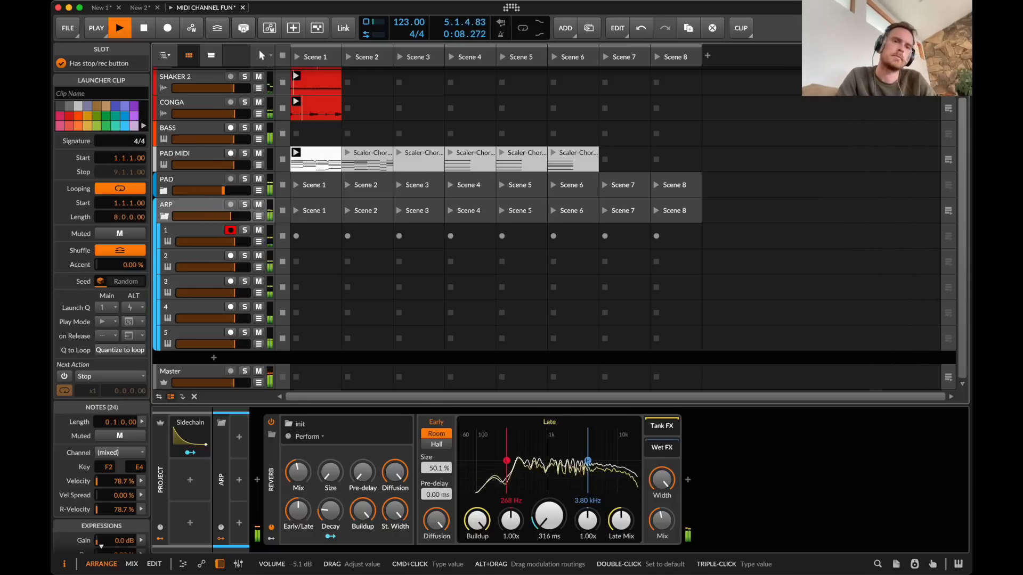
# - Adjust the filter envelope depth of the BASS track's Polysynth to about +57 st
pyautogui.scroll(2, 193, 179)
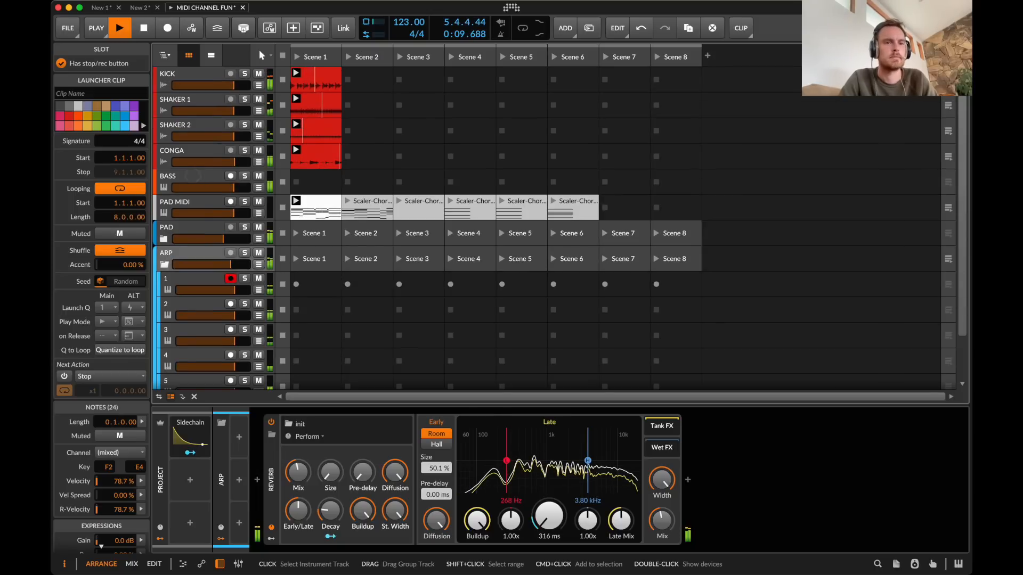
pyautogui.click(193, 176)
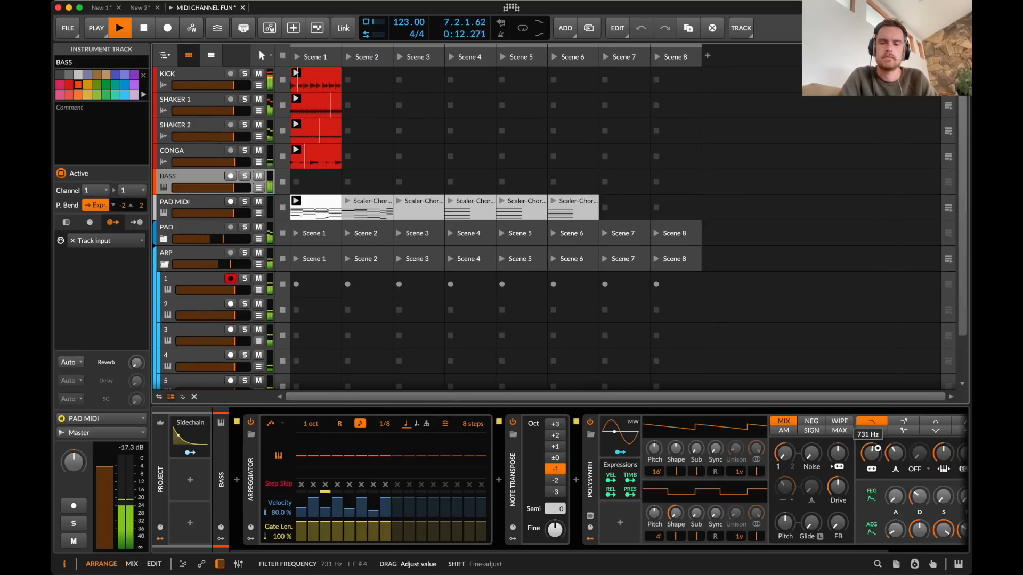
pyautogui.hscroll(2, 906, 451)
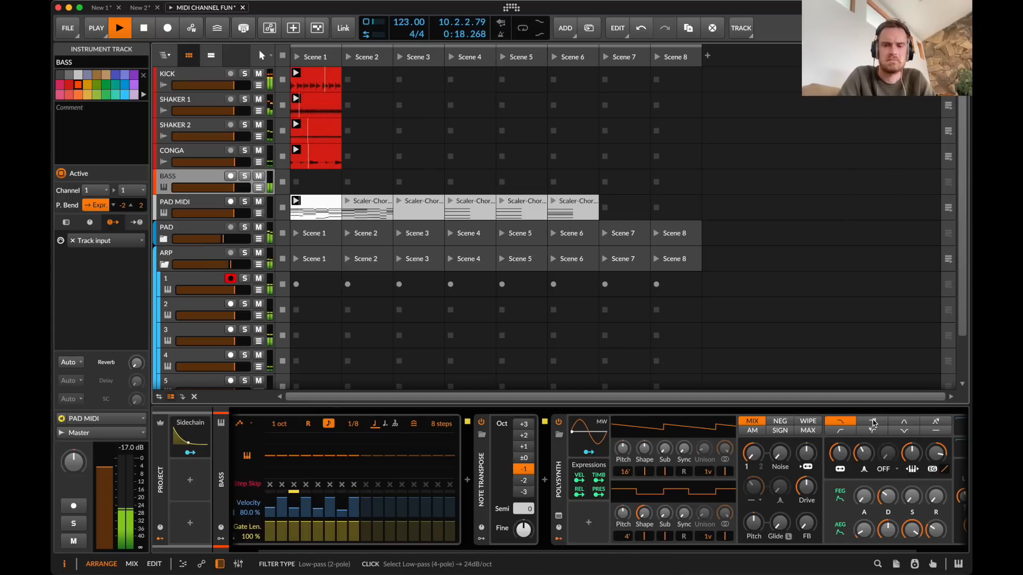
pyautogui.hscroll(4, 900, 474)
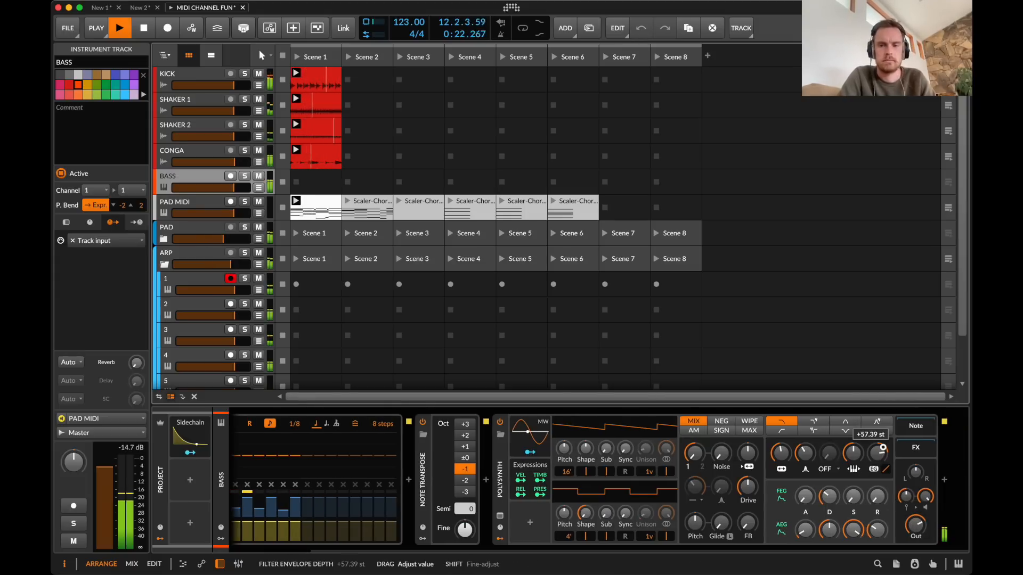
pyautogui.moveTo(883, 447); pyautogui.dragTo(883, 447)
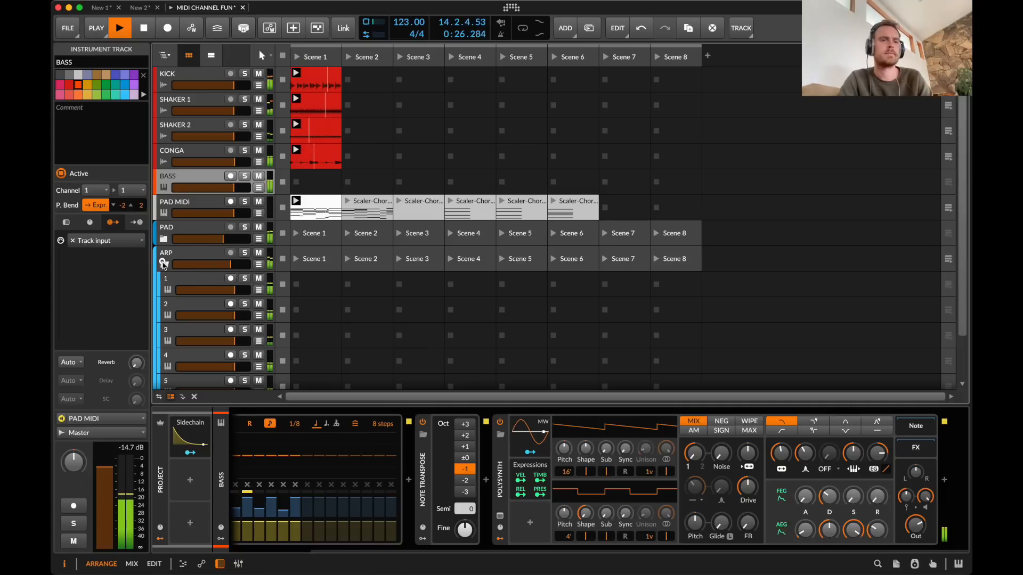
# - Collapse the ARP group's child tracks and stop playback
pyautogui.click(164, 265)
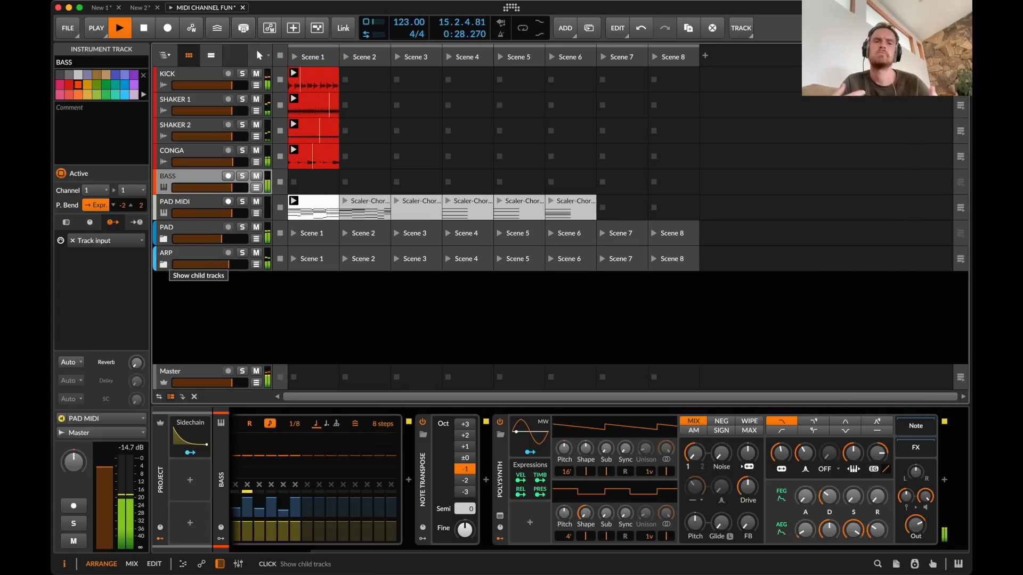
pyautogui.press('space')
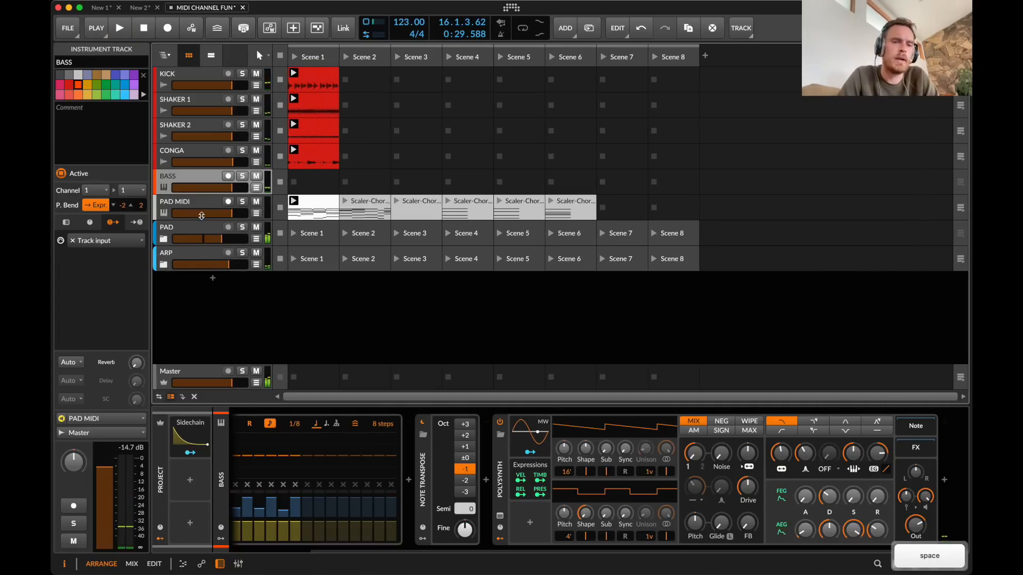
# - View the notes of the PAD MIDI track's Scene 1 clip and return to the ARP group's device chain
pyautogui.doubleClick(326, 201)
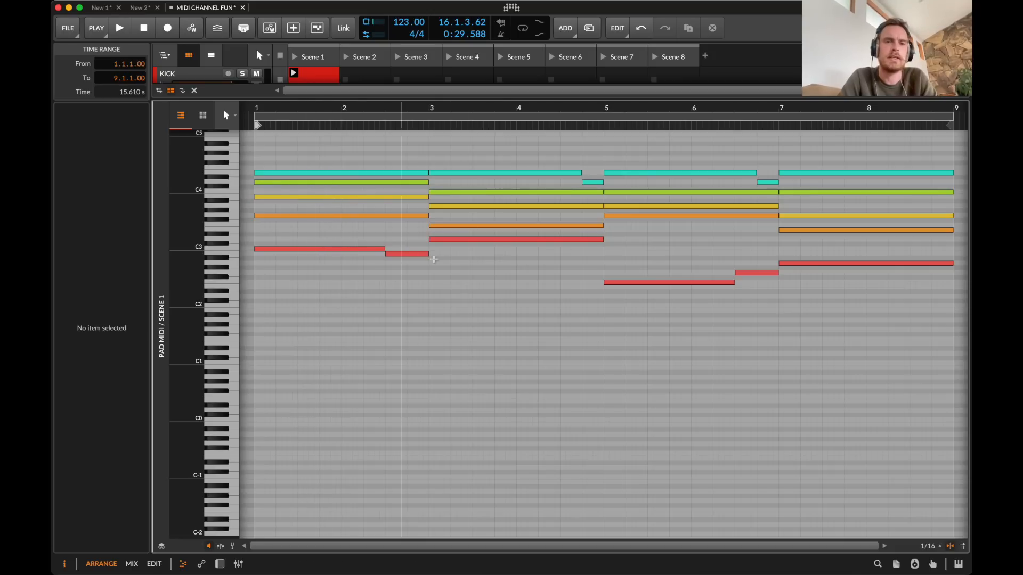
pyautogui.press('d')
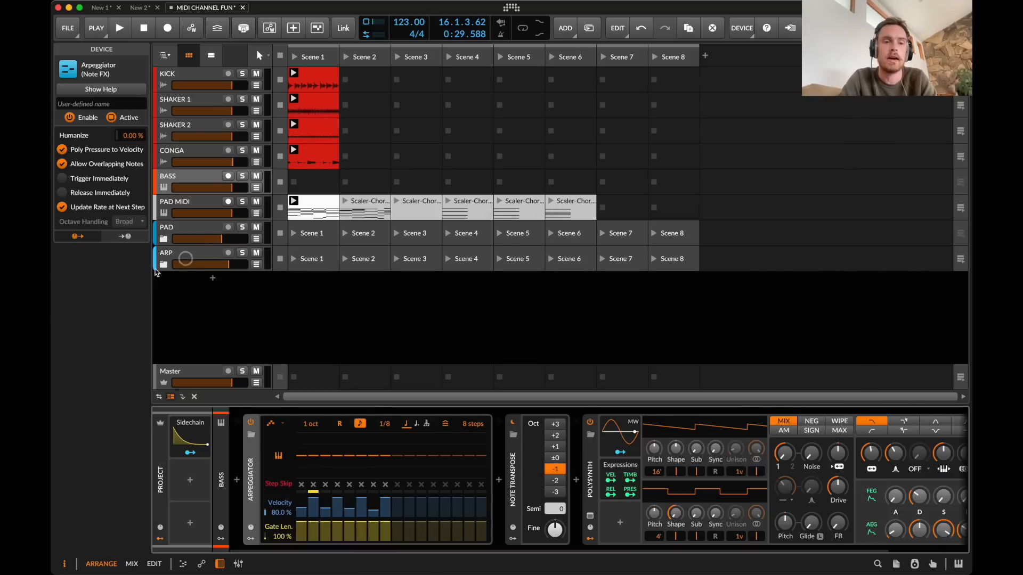
pyautogui.click(226, 265)
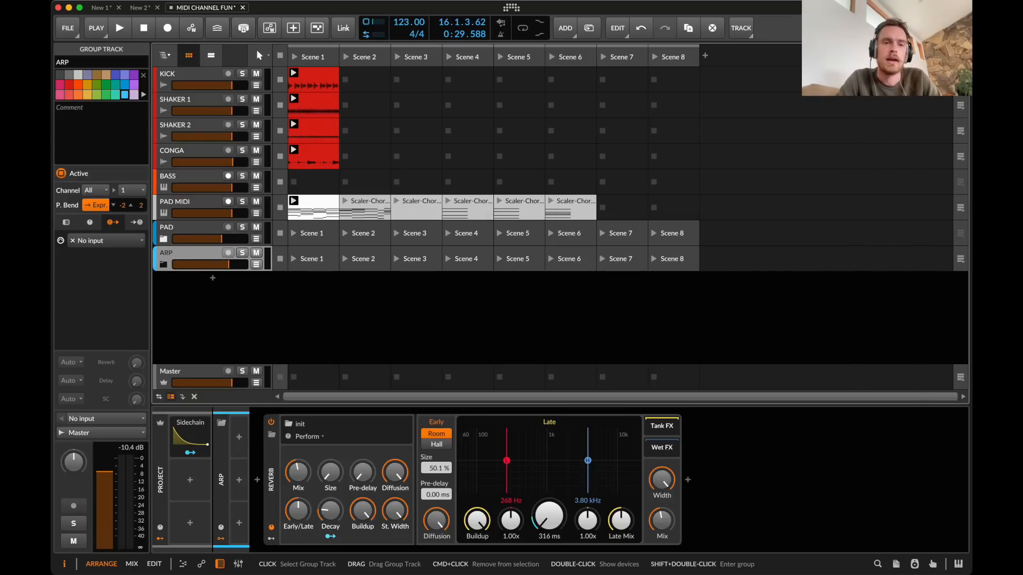